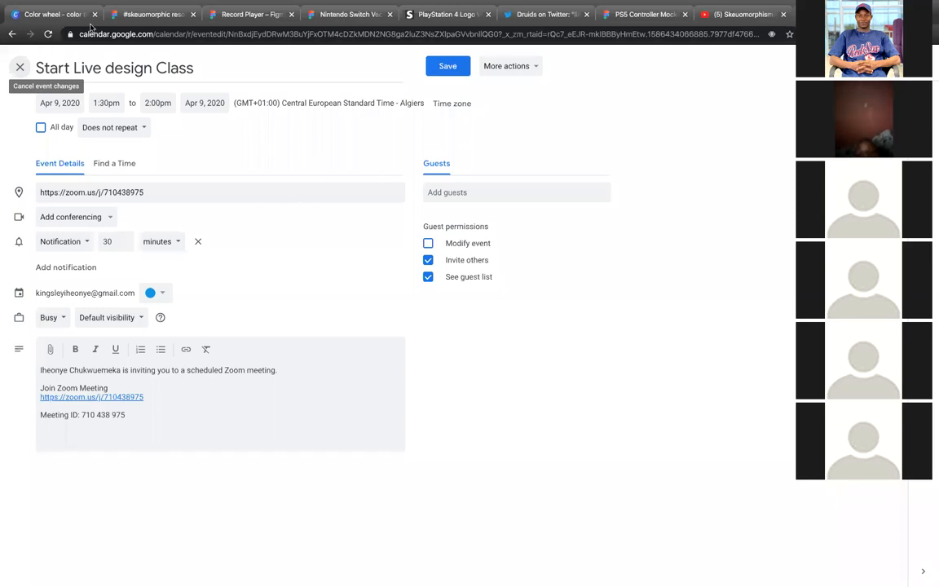
# Step: Switch from the calendar to Figma and create a new blank design file in Drafts
pyautogui.click(126, 16)
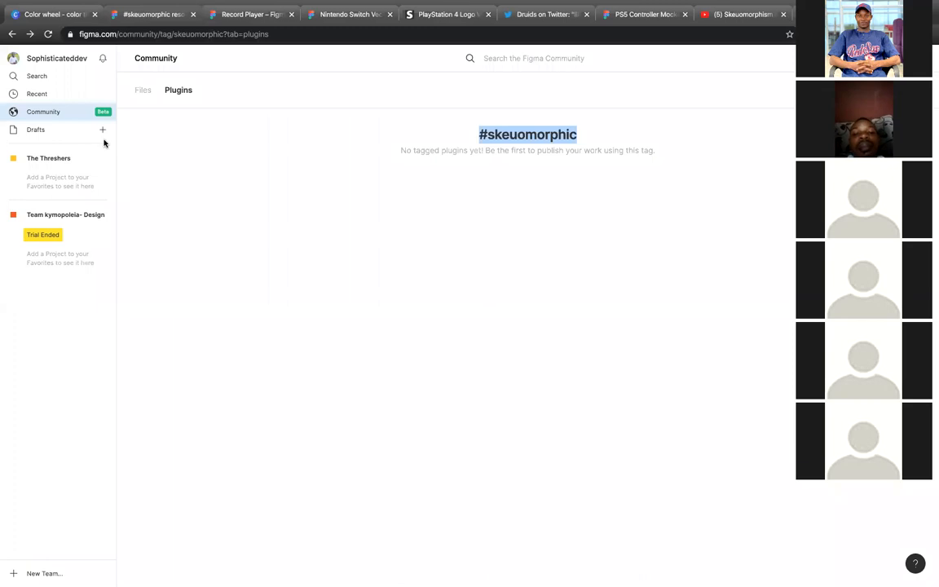
pyautogui.click(58, 133)
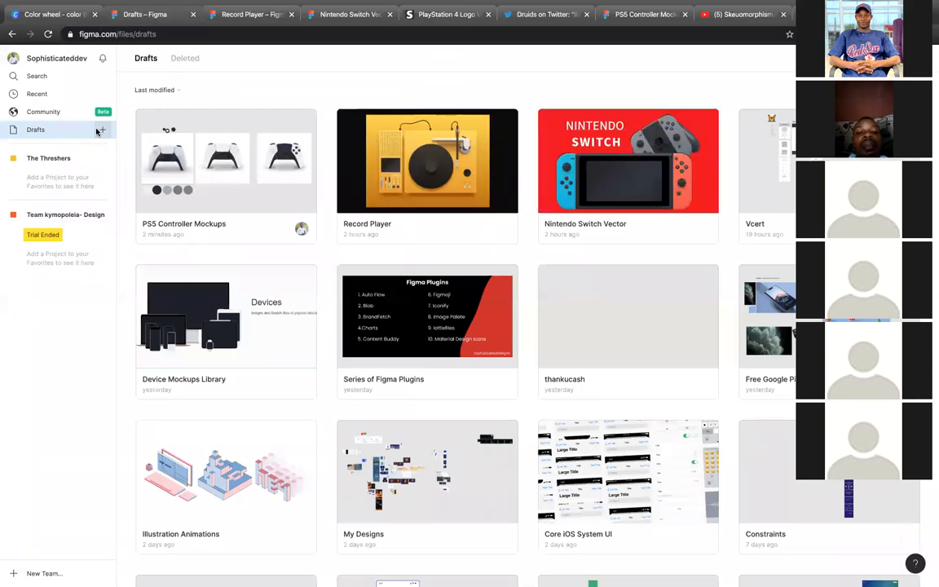
pyautogui.click(103, 130)
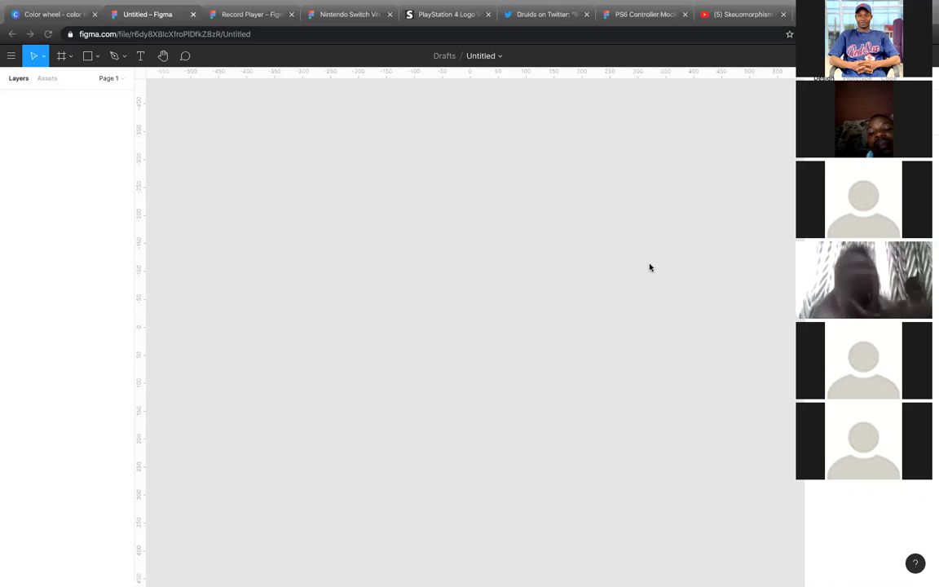
# Step: Rename the untitled design file as "Live session"
pyautogui.click(487, 57)
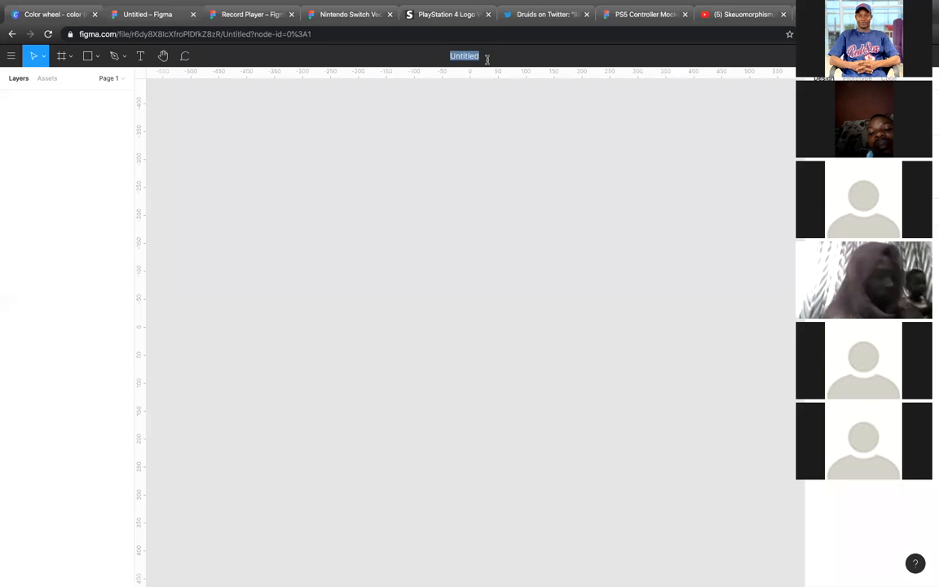
pyautogui.write('Live session')
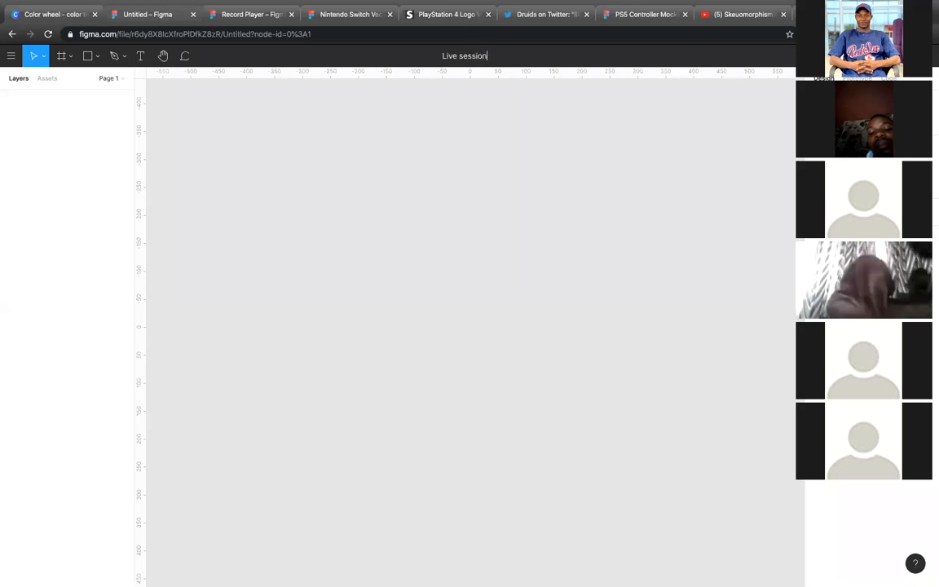
pyautogui.press('Return')
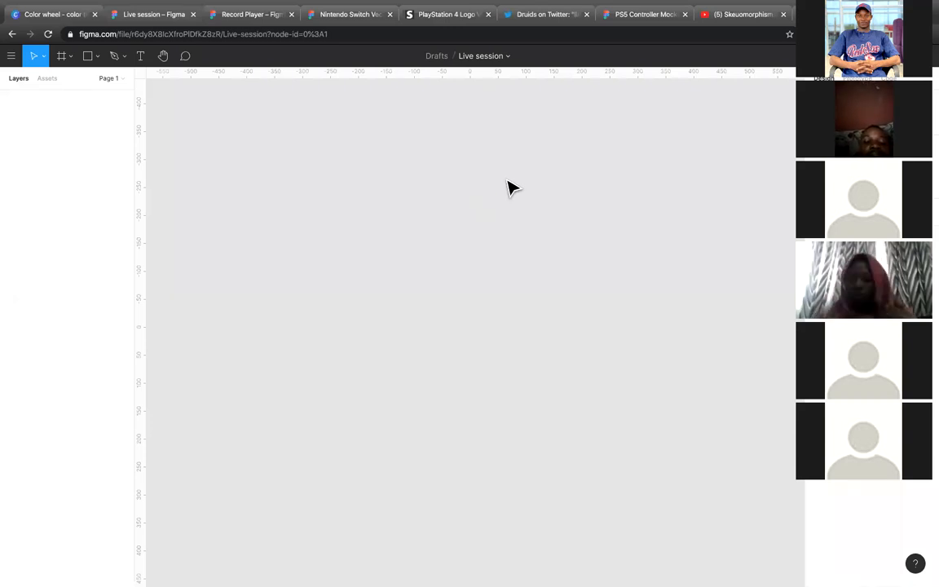
# Step: Paste the copied BrainBakery web page screenshot onto the canvas as a reference image
pyautogui.press('super+v')
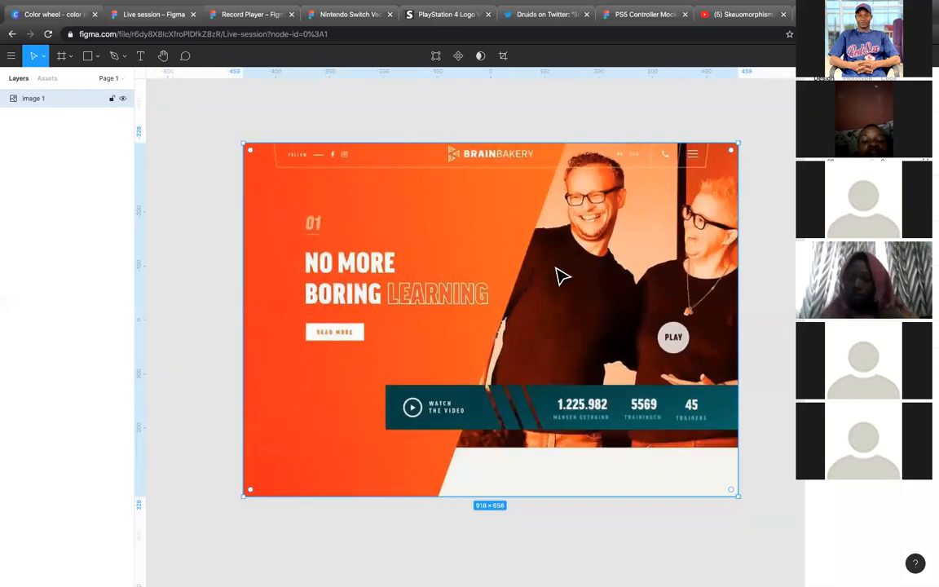
pyautogui.hscroll(5, 557, 275)
pyautogui.scroll(-1, 560, 294)
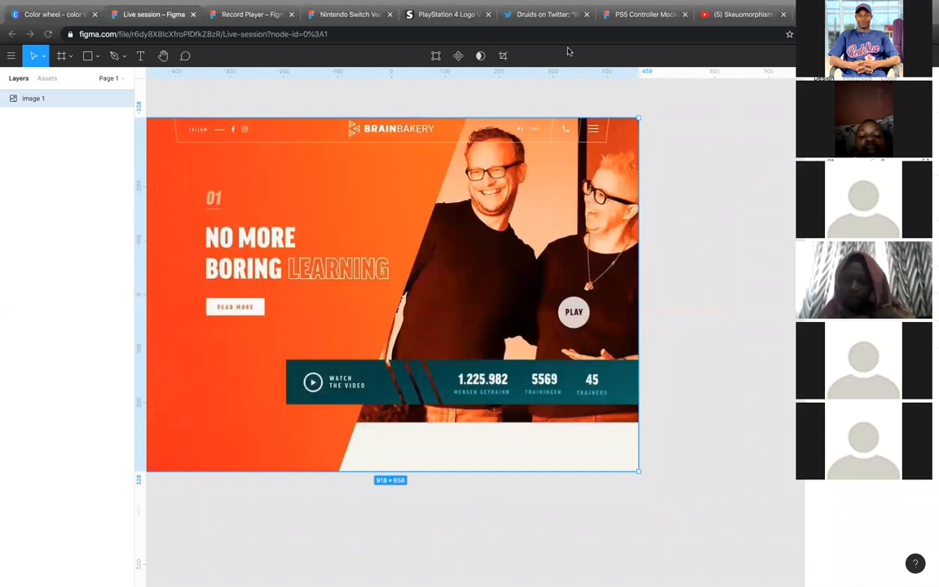
pyautogui.click(377, 107)
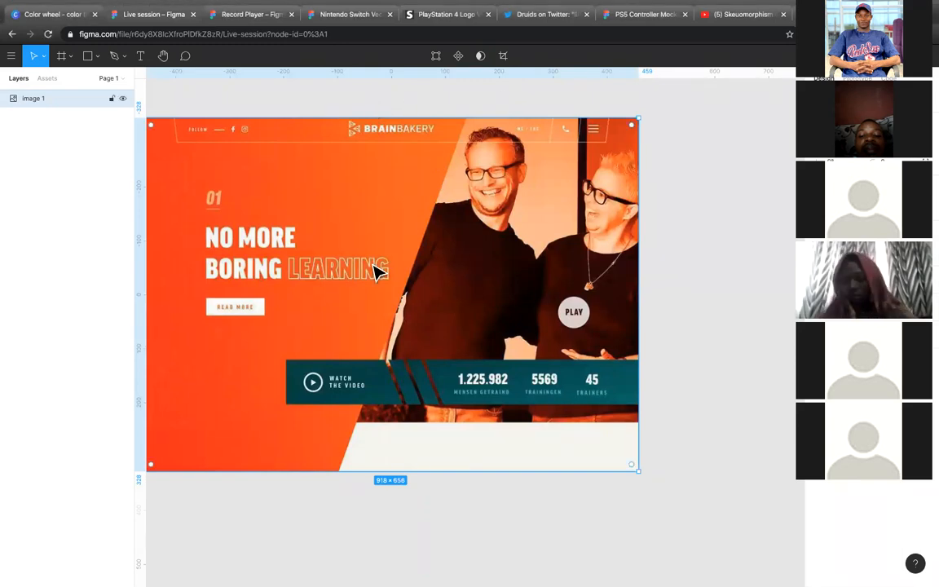
pyautogui.scroll(-5, 378, 271)
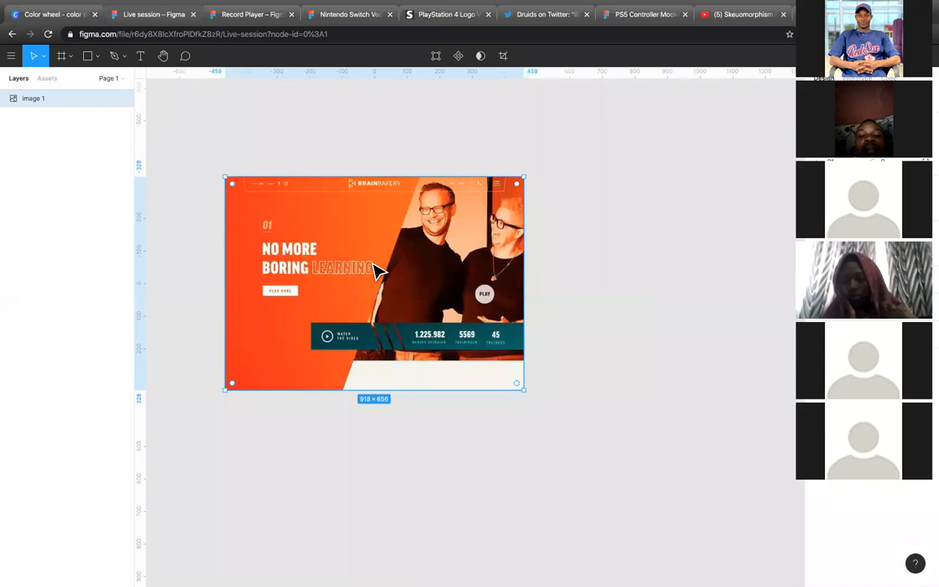
pyautogui.scroll(3, 378, 272)
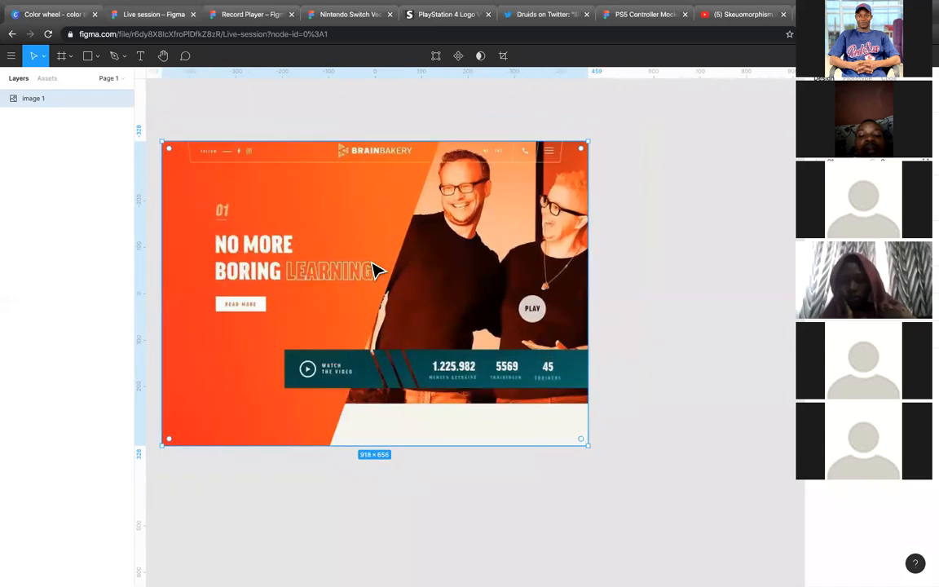
# Step: Add a 1440 × 1024 desktop frame beside the reference image
pyautogui.click(685, 222)
pyautogui.click(63, 55)
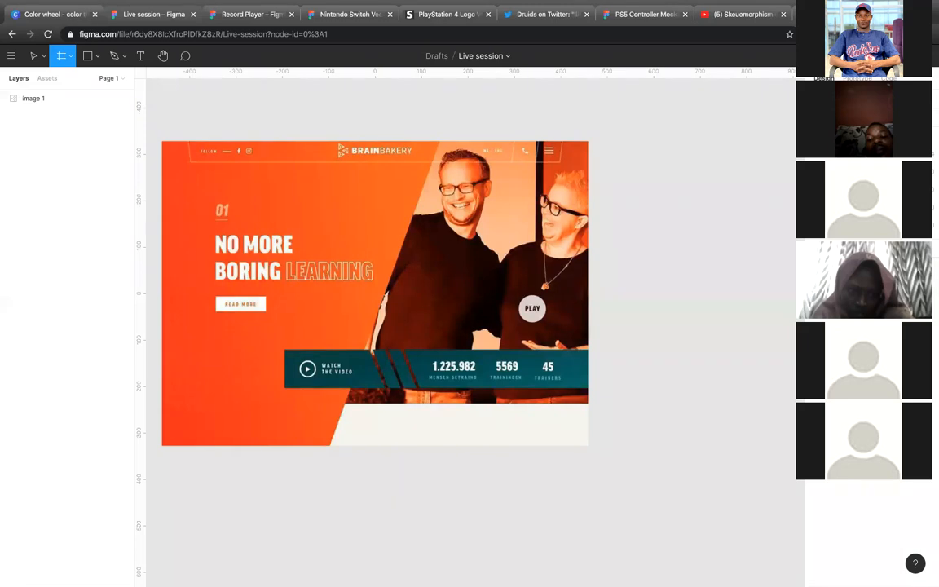
pyautogui.click(865, 154)
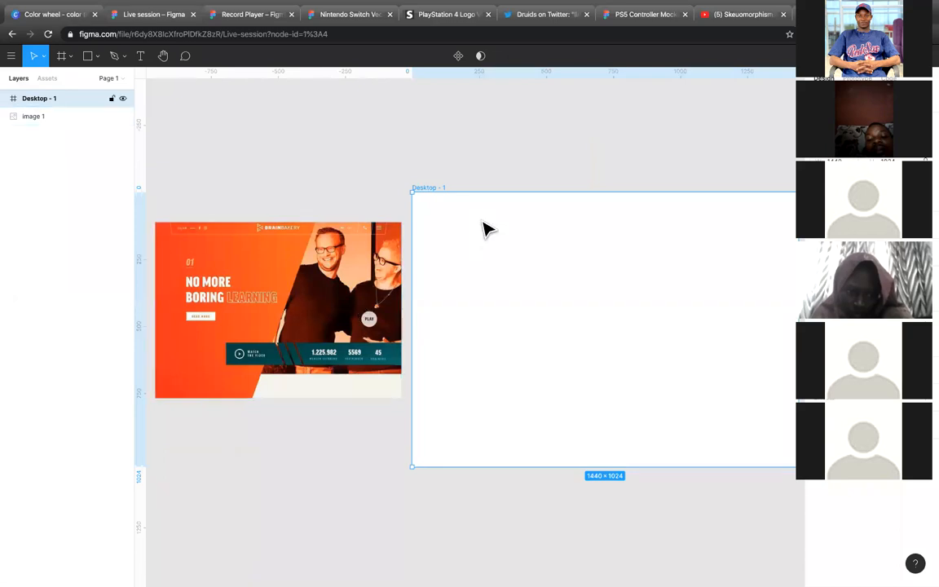
# Step: Resize the reference image proportionally to about 1431 × 1023 and align it level with the desktop frame, on its left side
pyautogui.click(325, 356)
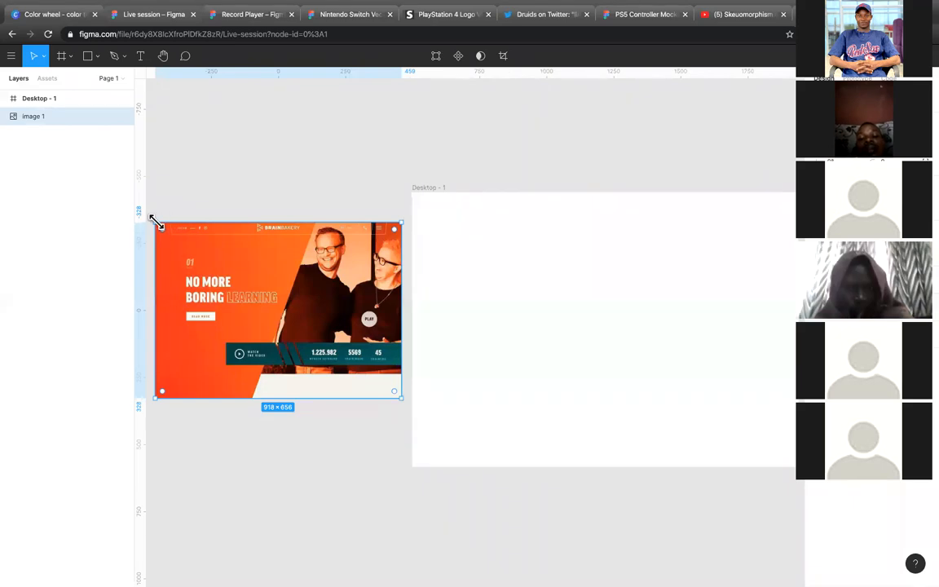
pyautogui.moveTo(156, 221); pyautogui.dragTo(106, 201)
pyautogui.scroll(-5, 594, 321)
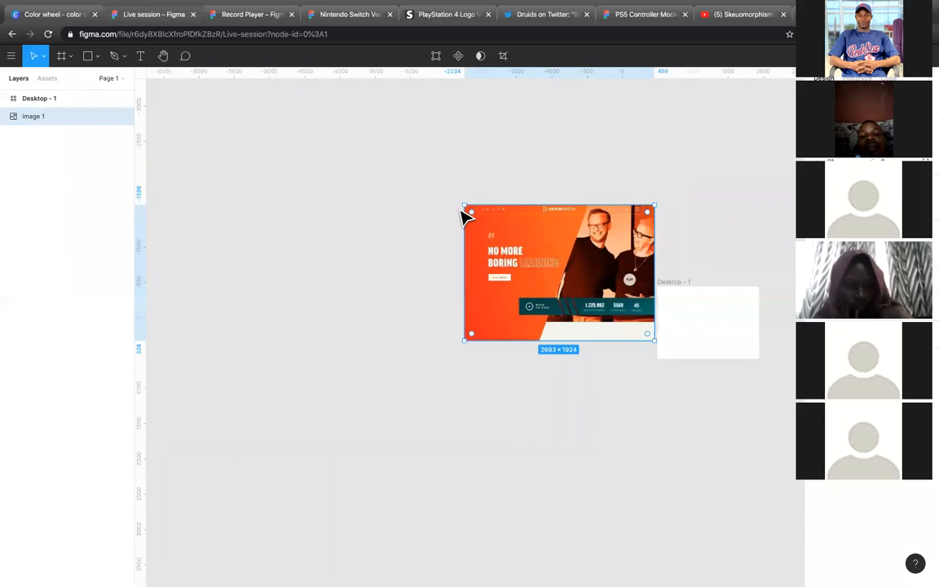
pyautogui.moveTo(464, 207); pyautogui.dragTo(540, 259)
pyautogui.moveTo(635, 324); pyautogui.dragTo(611, 336)
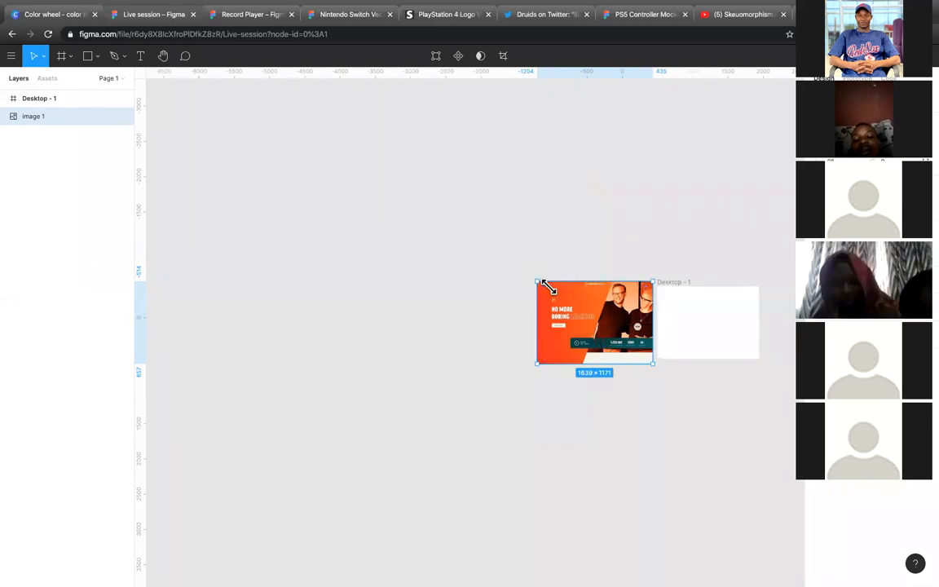
pyautogui.moveTo(538, 280); pyautogui.dragTo(544, 286)
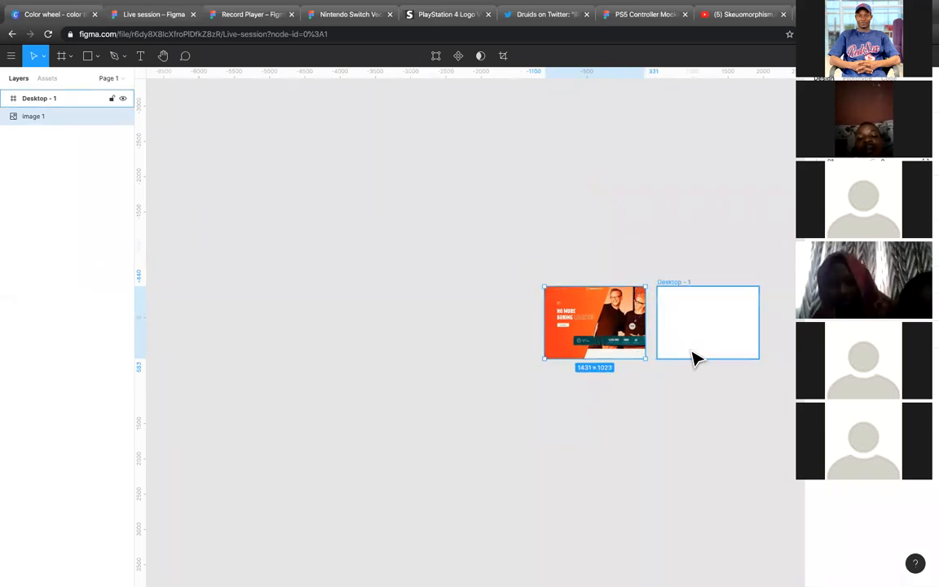
pyautogui.scroll(2, 693, 355)
pyautogui.scroll(2, 693, 354)
pyautogui.hscroll(2, 694, 355)
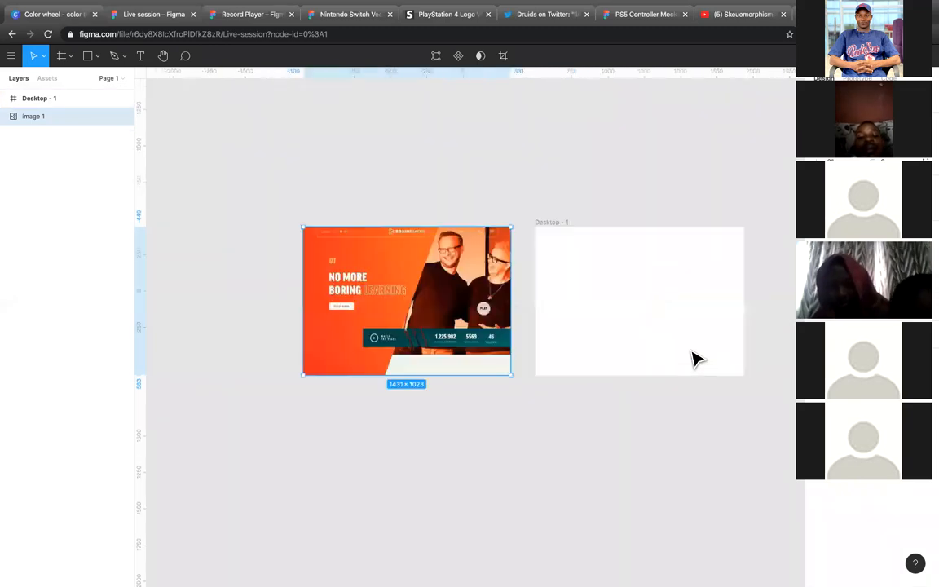
# Step: Nudge the desktop frame horizontally until only a narrow gap separates it from the reference image
pyautogui.click(606, 305)
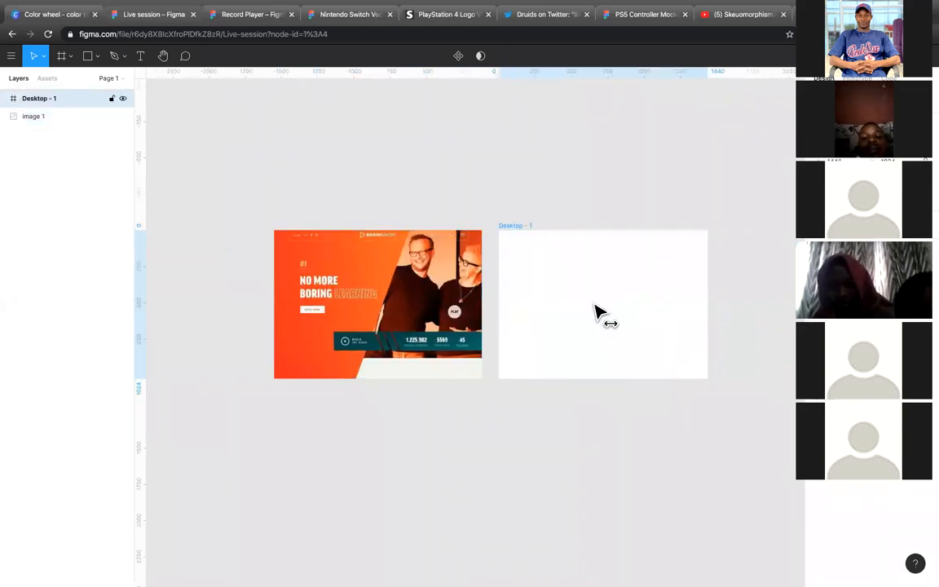
pyautogui.hotkey('shift', 'Left')
pyautogui.hotkey('shift', 'Left')
pyautogui.hotkey('shift', 'Left')
pyautogui.hotkey('shift', 'Left')
pyautogui.hotkey('shift', 'Left')
pyautogui.hotkey('shift', 'Left')
pyautogui.hotkey('shift', 'Left')
pyautogui.hotkey('shift', 'Left')
pyautogui.hotkey('shift', 'Left')
pyautogui.hotkey('shift', 'Left')
pyautogui.hotkey('shift', 'Left')
pyautogui.hotkey('shift', 'Left')
pyautogui.hotkey('shift', 'Right')
pyautogui.hotkey('shift', 'Right')
pyautogui.hotkey('shift', 'Right')
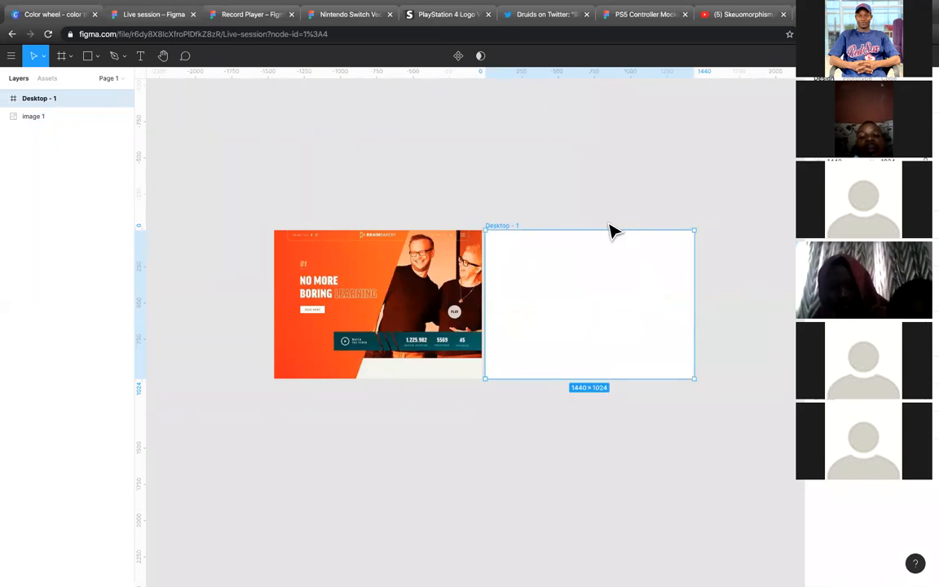
pyautogui.scroll(3, 614, 232)
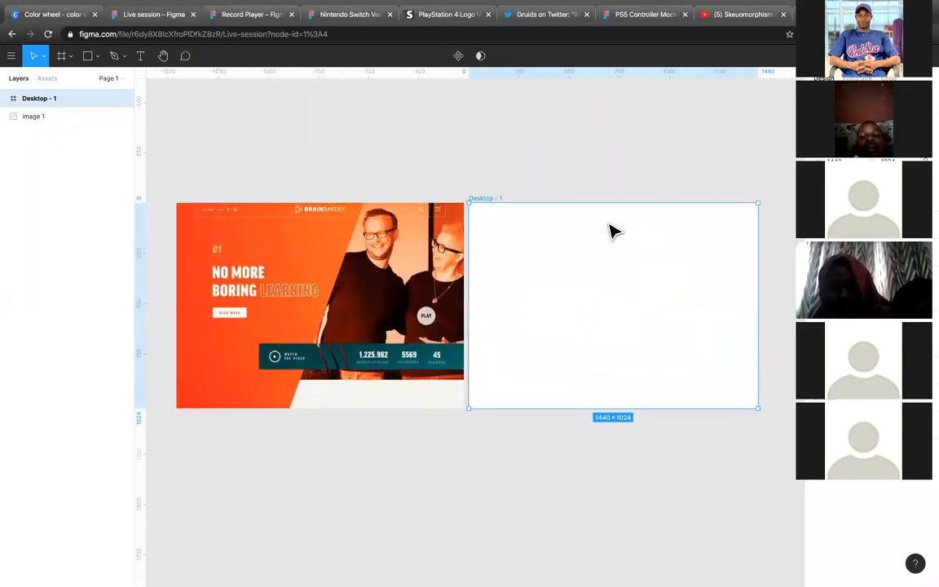
pyautogui.scroll(-1, 612, 225)
pyautogui.click(615, 175)
pyautogui.click(87, 56)
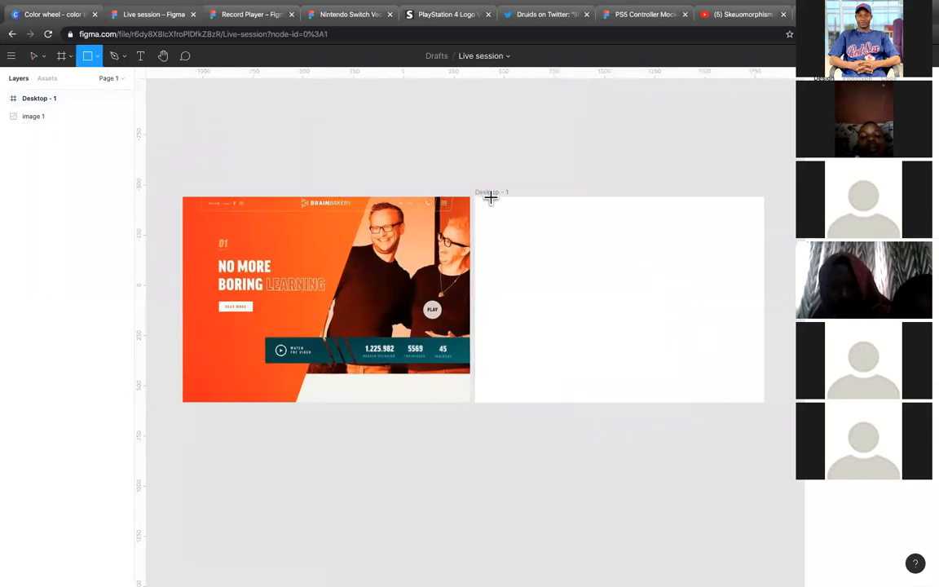
pyautogui.moveTo(491, 197)
pyautogui.mouseDown()
pyautogui.moveTo(577, 212)
pyautogui.moveTo(741, 215)
pyautogui.mouseUp()
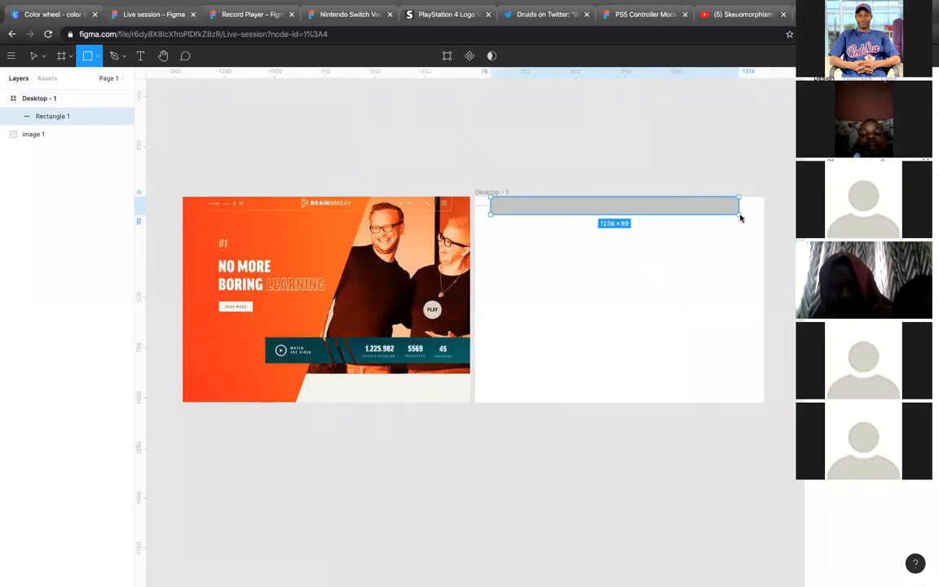
pyautogui.click(769, 188)
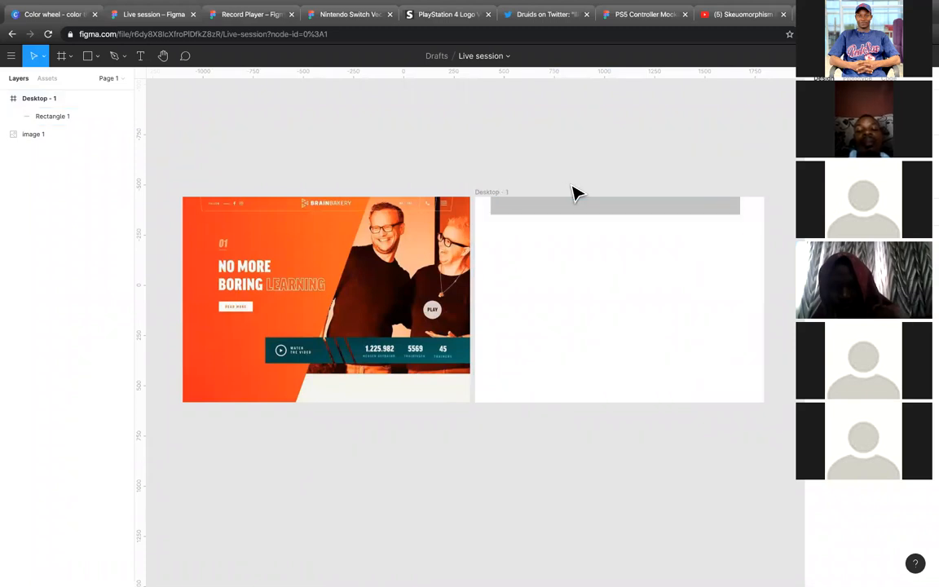
pyautogui.click(510, 210)
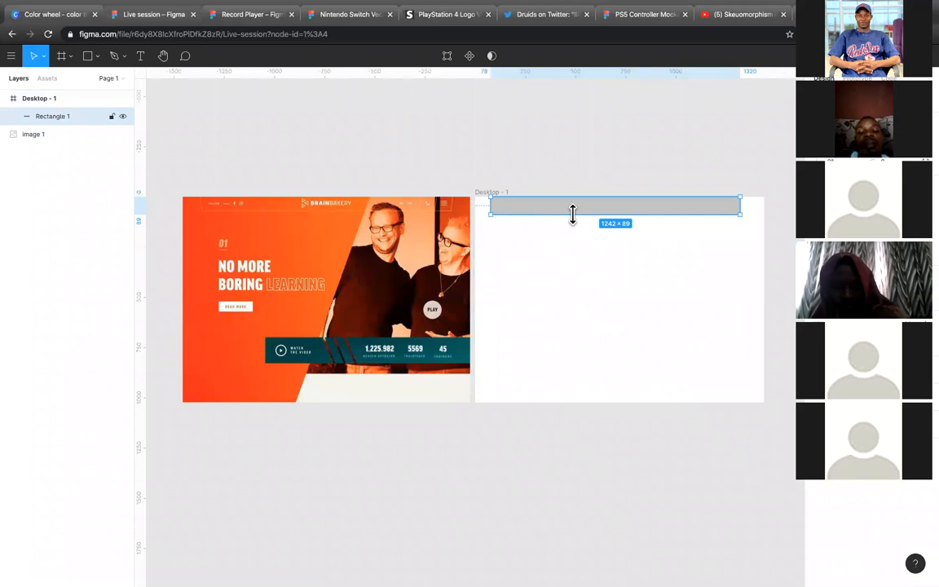
pyautogui.press('Delete')
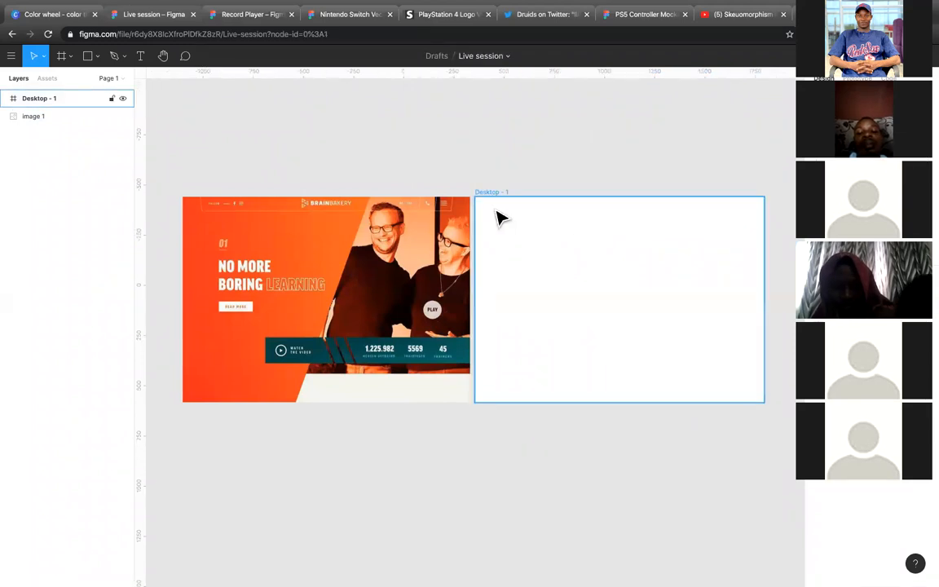
# Step: Rename the desktop frame as "BrainBakery"
pyautogui.click(499, 196)
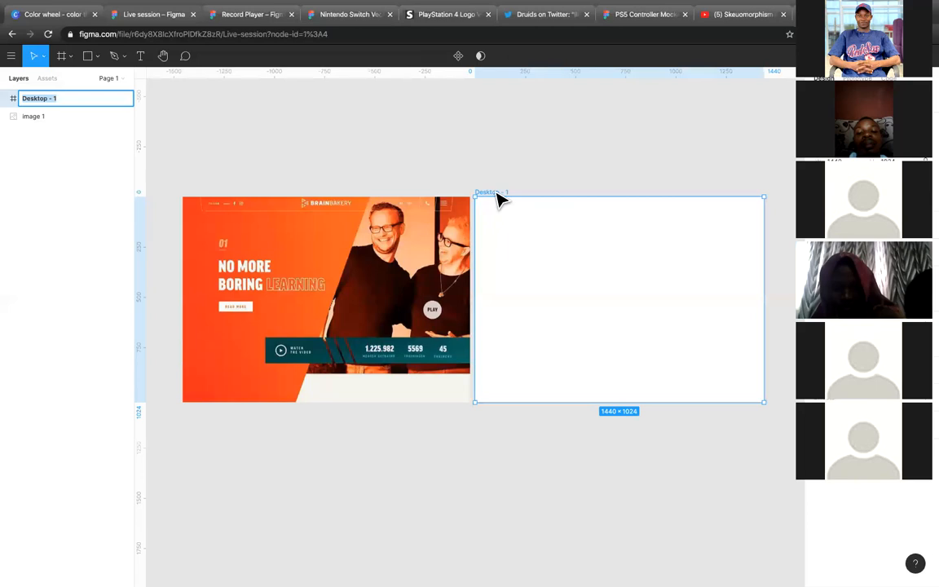
pyautogui.write('BrainBakker')
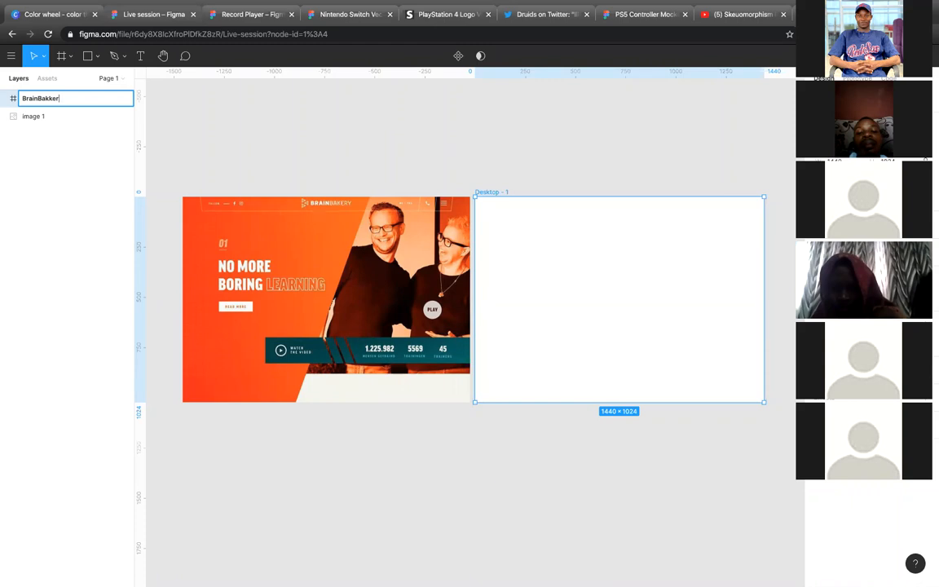
pyautogui.press('Left')
pyautogui.press('Left')
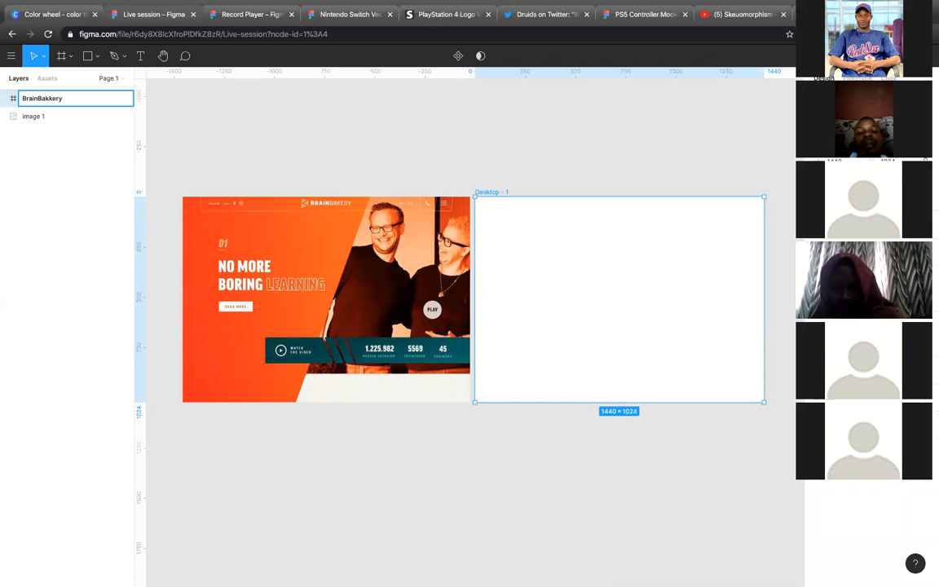
pyautogui.press('Return')
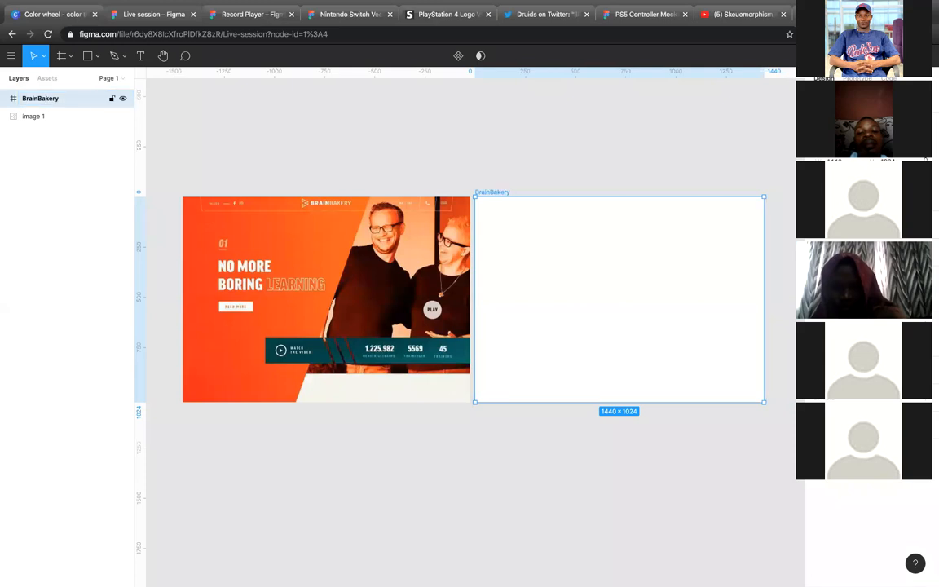
pyautogui.click(628, 173)
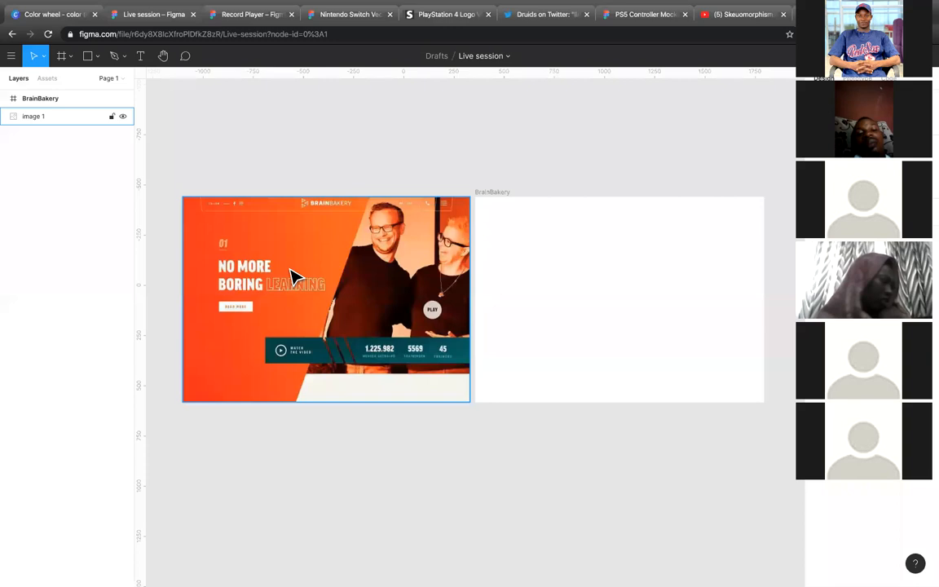
# Step: Draw a full-height rectangle about 808 × 1024 against the right edge of the BrainBakery frame
pyautogui.click(498, 237)
pyautogui.click(87, 59)
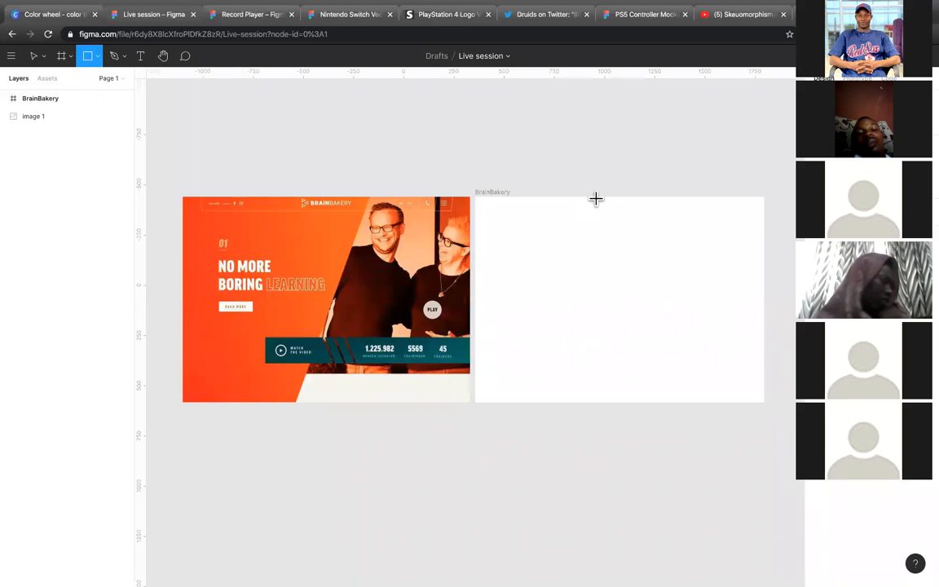
pyautogui.moveTo(602, 197); pyautogui.dragTo(764, 405)
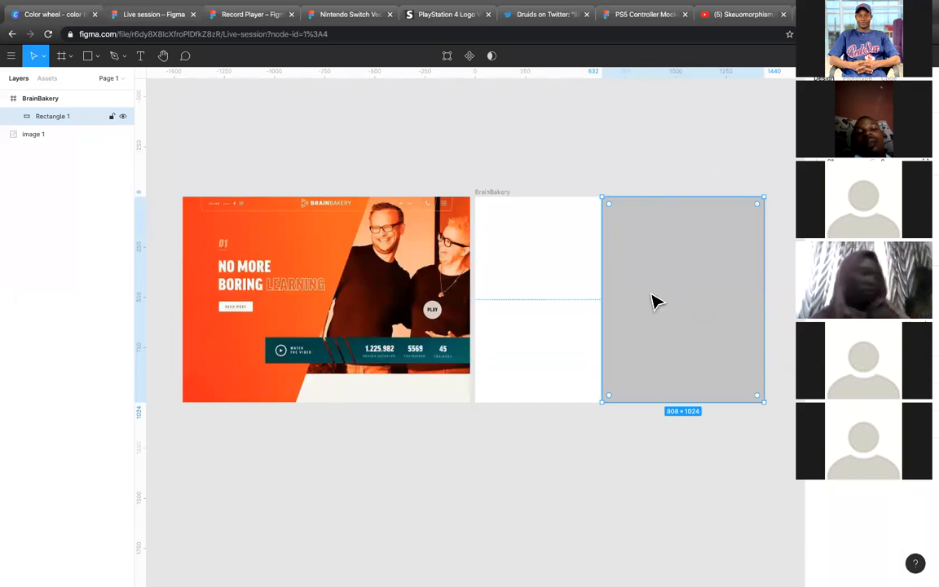
# Step: Duplicate the full-height rectangle and place the copy against the left edge of the BrainBakery frame
pyautogui.scroll(5, 652, 302)
pyautogui.scroll(-2, 653, 302)
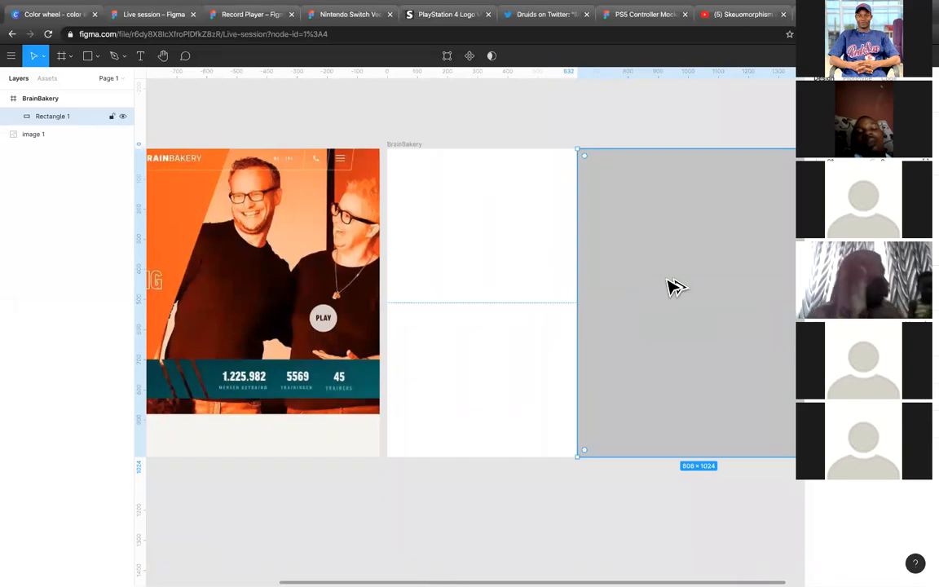
pyautogui.moveTo(608, 290); pyautogui.dragTo(480, 295)
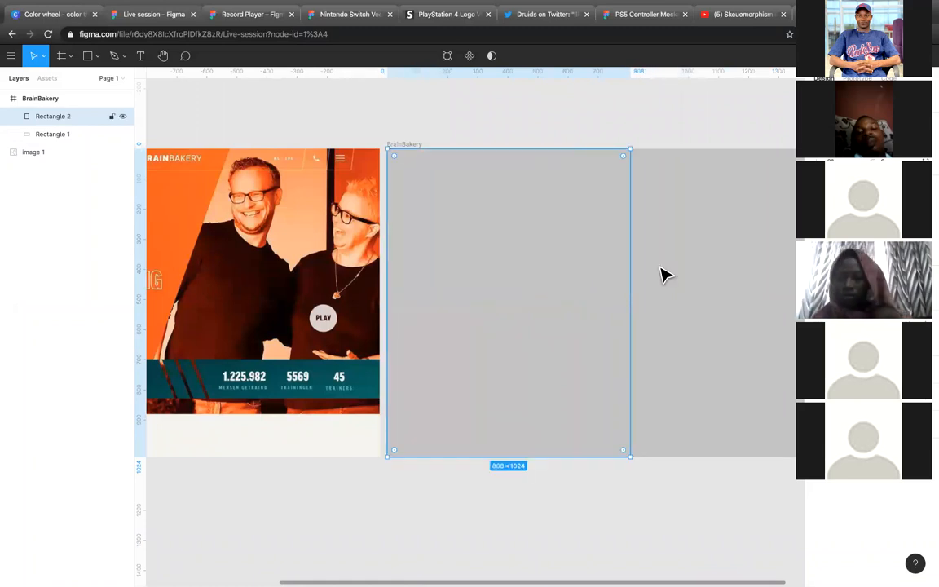
# Step: Open the Unsplash plugin for the full-height rectangle on the right side of the BrainBakery frame
pyautogui.scroll(-5, 663, 275)
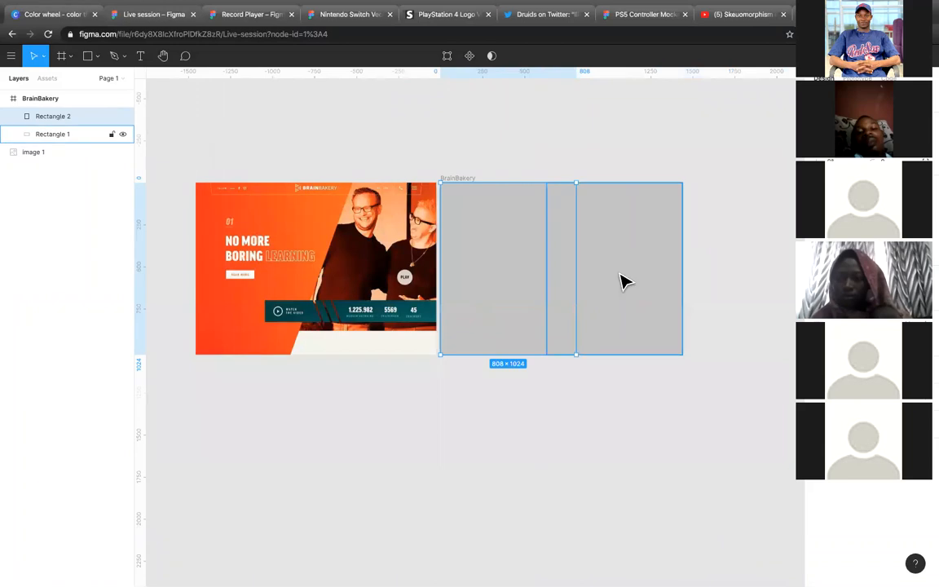
pyautogui.click(618, 285)
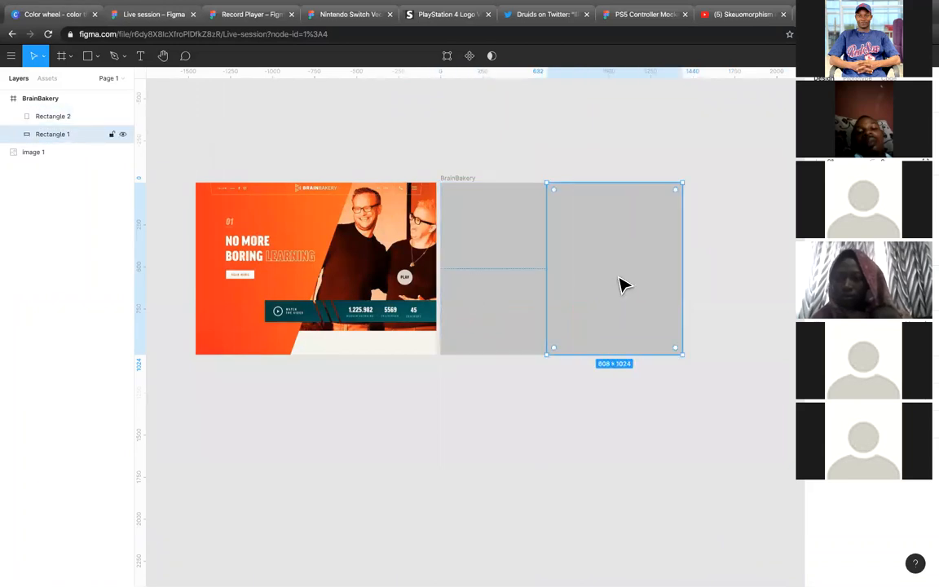
pyautogui.click(506, 273)
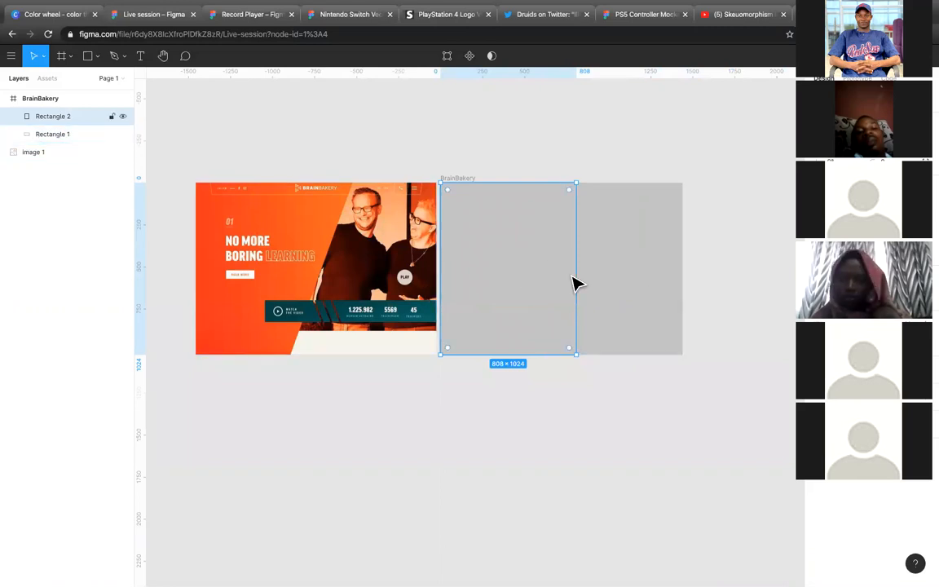
pyautogui.click(610, 312)
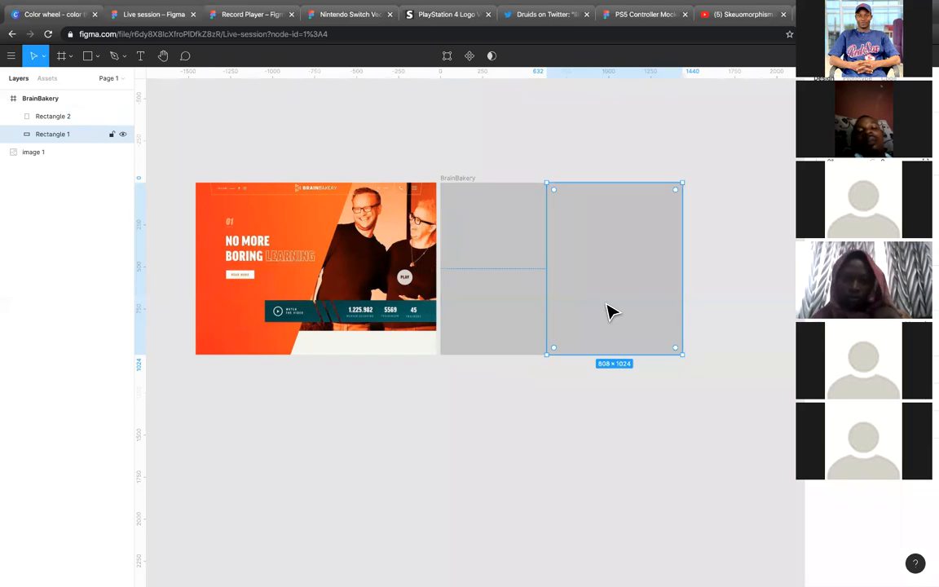
pyautogui.rightClick(610, 313)
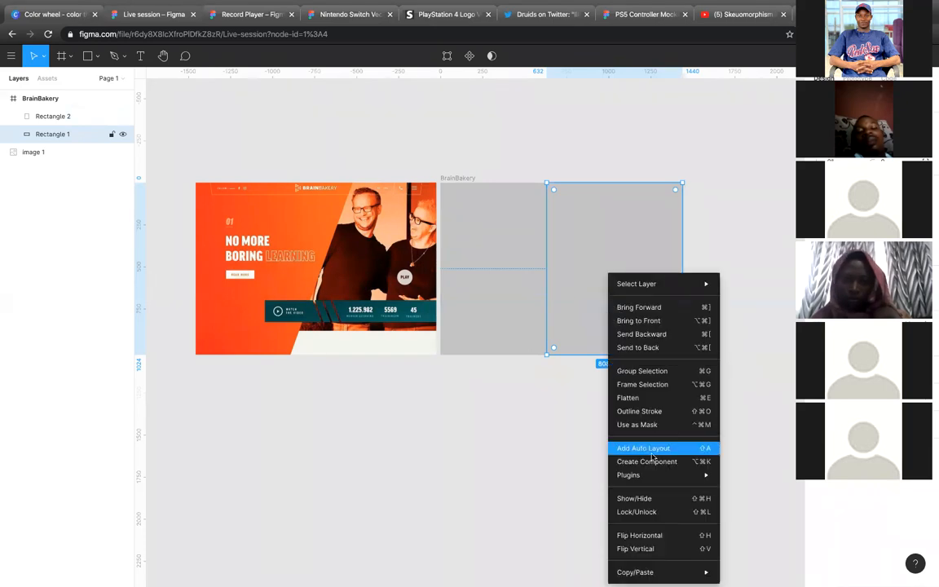
pyautogui.click(610, 207)
pyautogui.rightClick(610, 207)
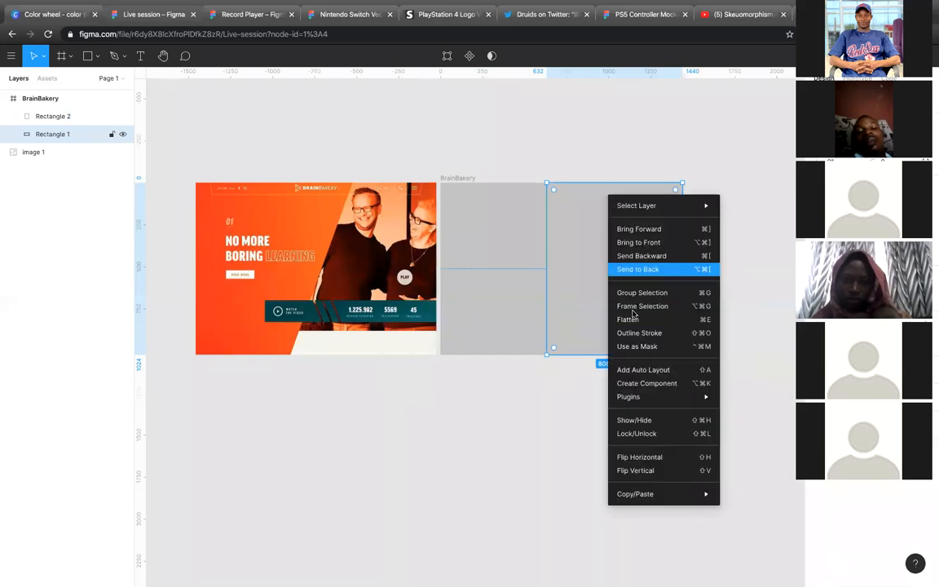
pyautogui.moveTo(685, 397)
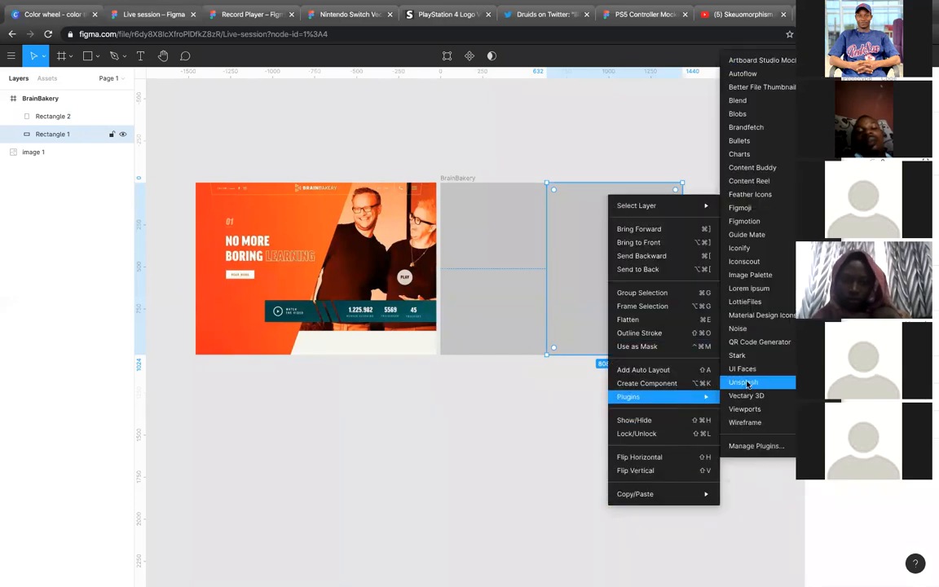
pyautogui.click(747, 384)
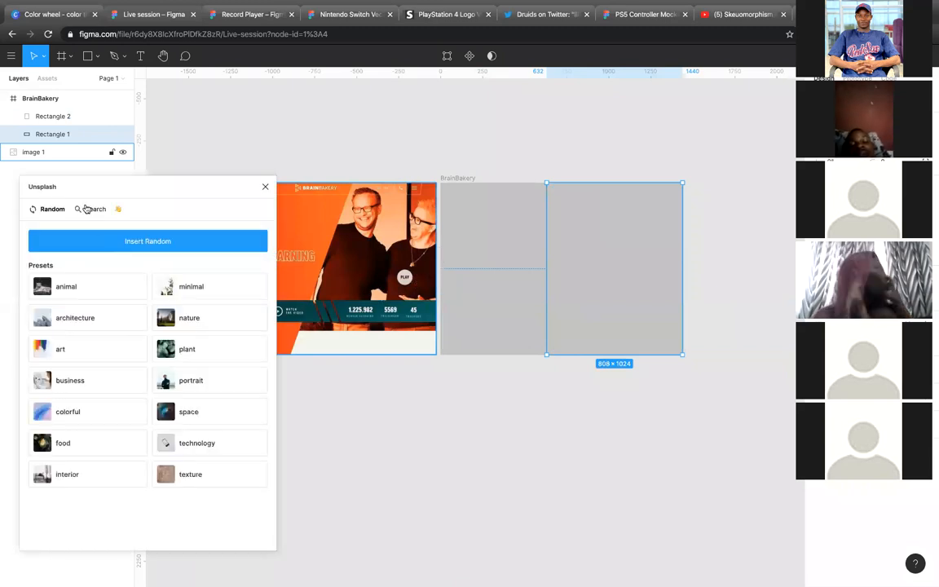
# Step: Search the Unsplash photos for "man and woman"
pyautogui.click(90, 210)
pyautogui.click(94, 245)
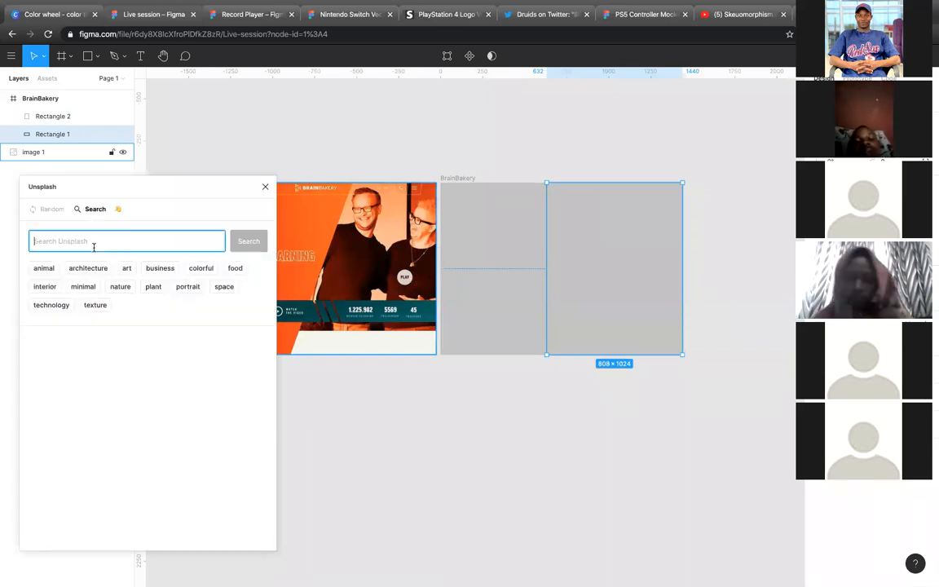
pyautogui.write('man ')
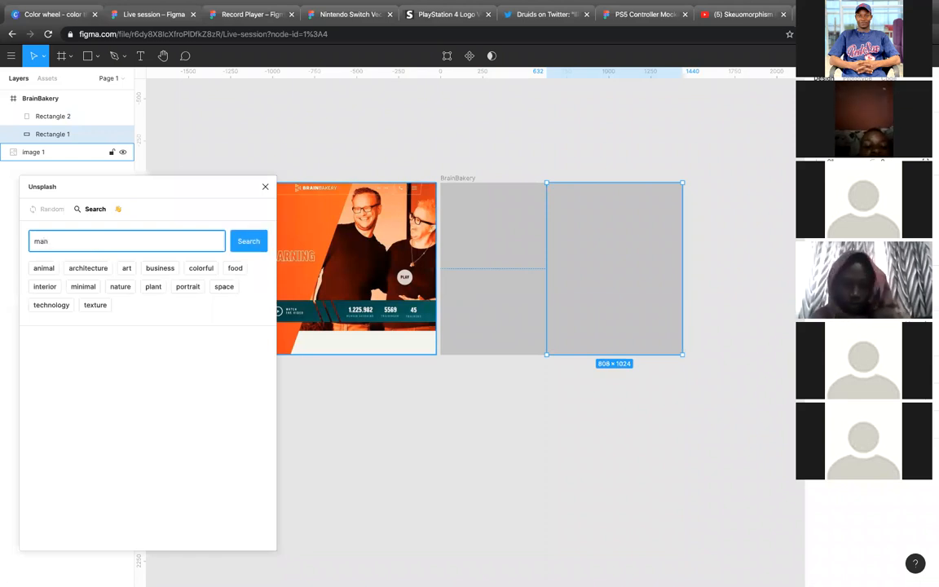
pyautogui.write('and wom')
pyautogui.press('Return')
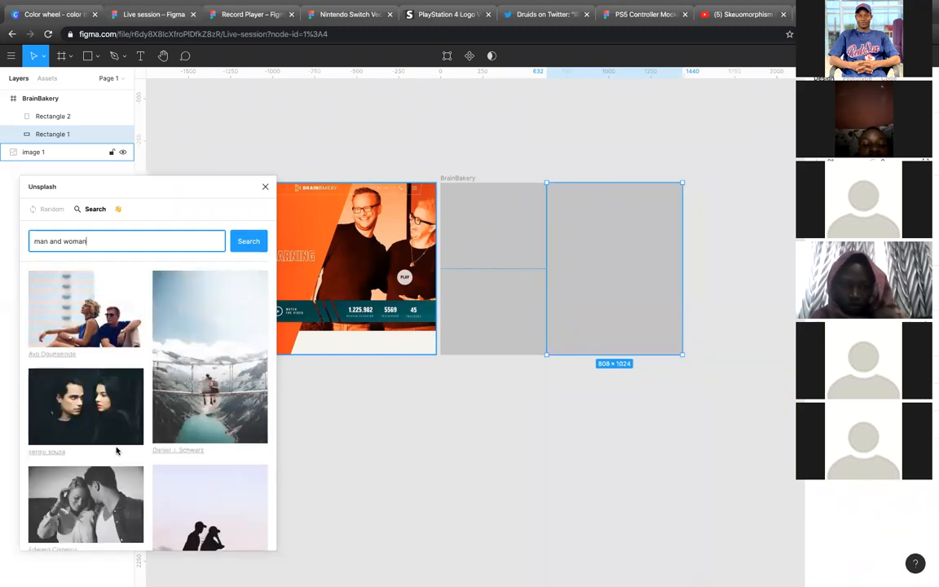
# Step: Fill the right rectangle with the black-and-white photo of the couple leaning together and close the Unsplash plugin
pyautogui.scroll(-2, 115, 447)
pyautogui.scroll(-2, 118, 451)
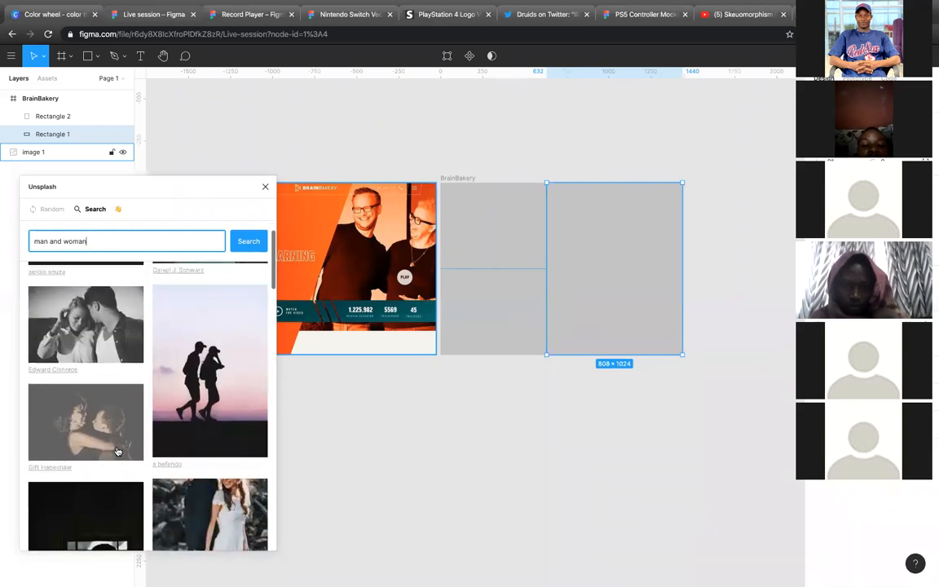
pyautogui.click(96, 348)
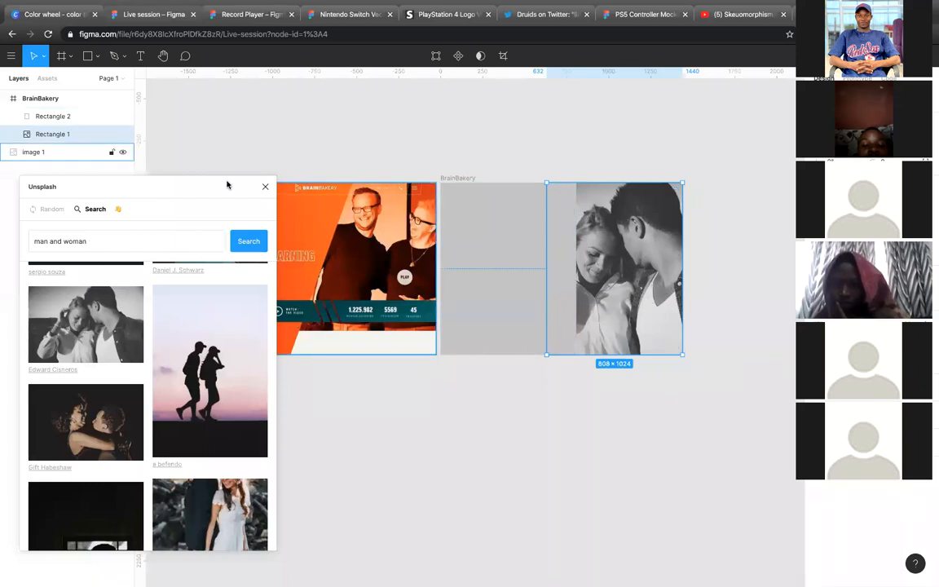
pyautogui.click(265, 188)
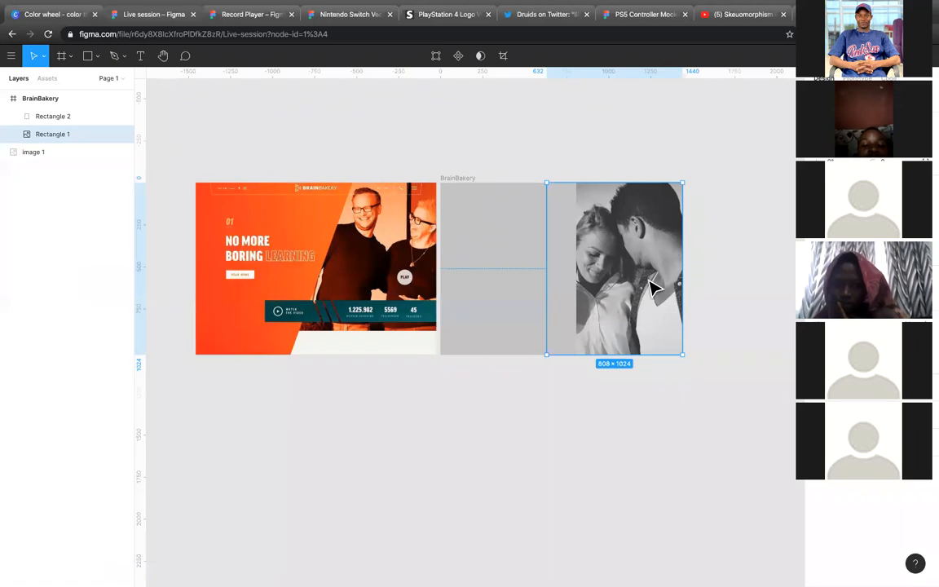
# Step: Edit the left gray rectangle's shape, moving its bottom-right point inward to about x = 640 to slant the edge
pyautogui.click(537, 294)
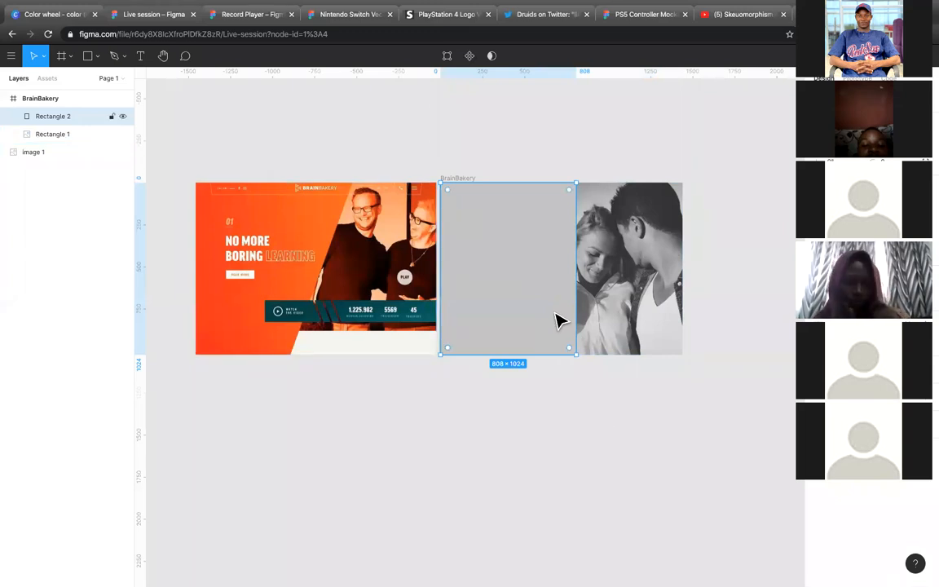
pyautogui.click(448, 57)
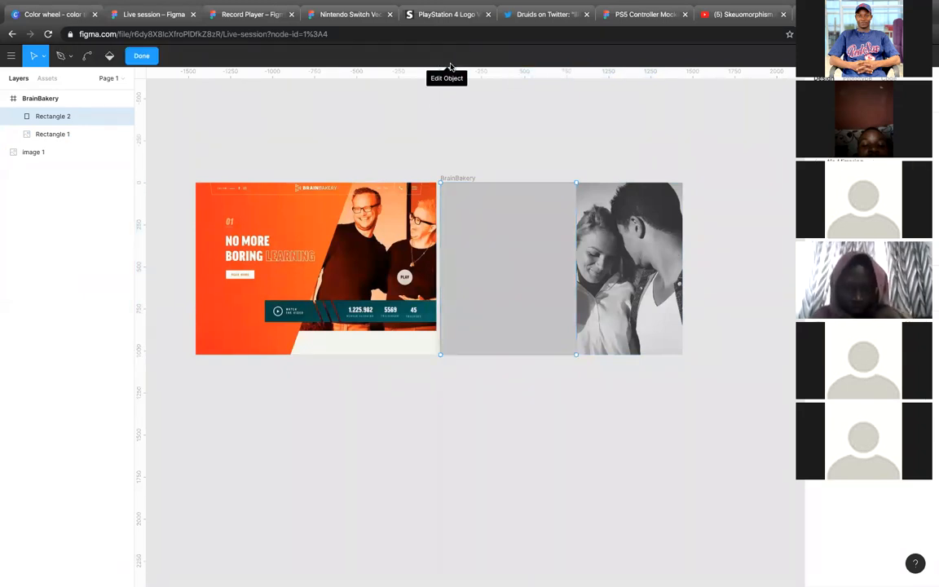
pyautogui.click(599, 211)
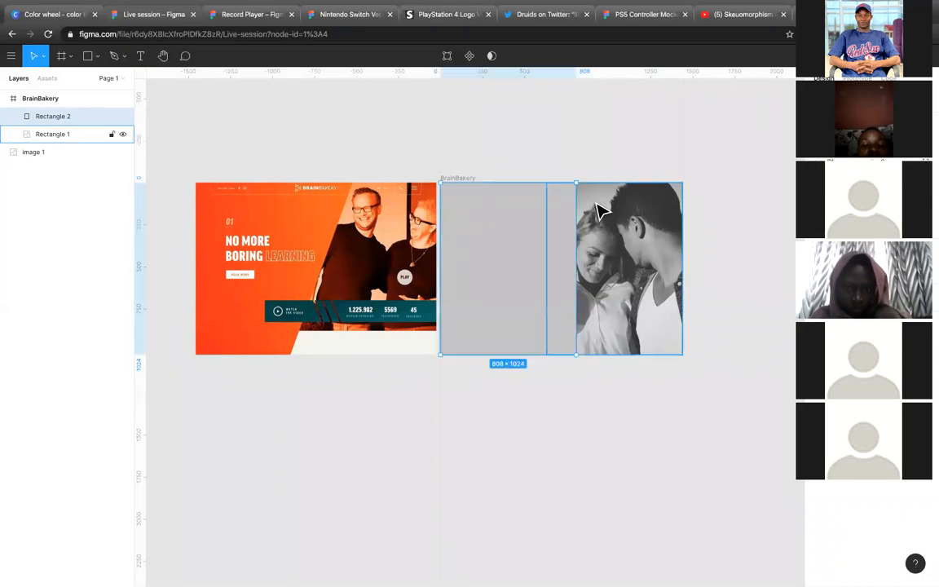
pyautogui.click(549, 331)
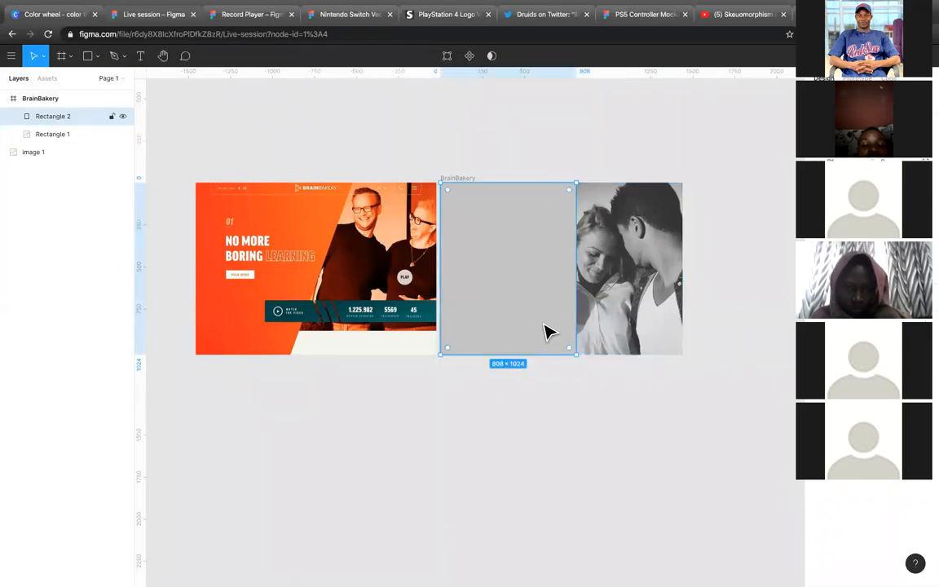
pyautogui.doubleClick(550, 331)
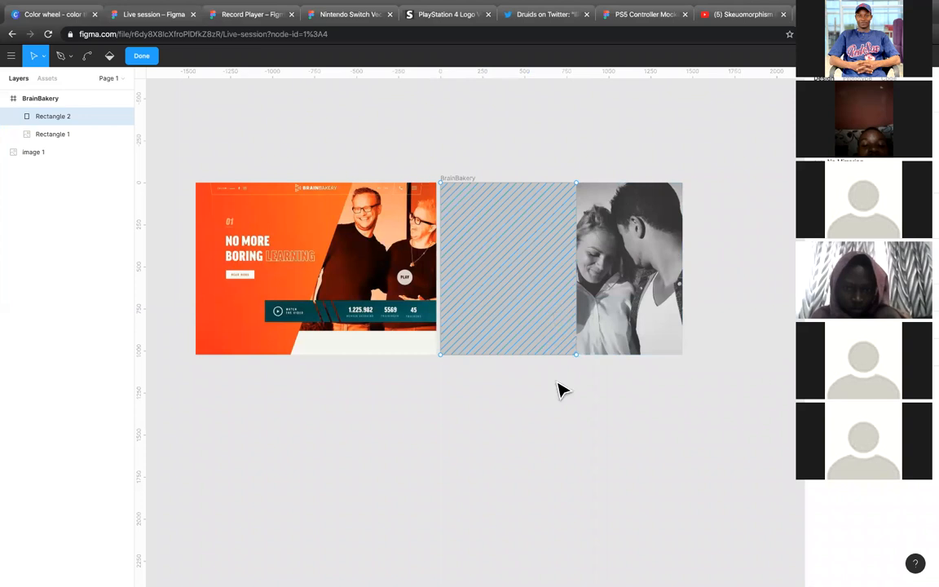
pyautogui.click(579, 358)
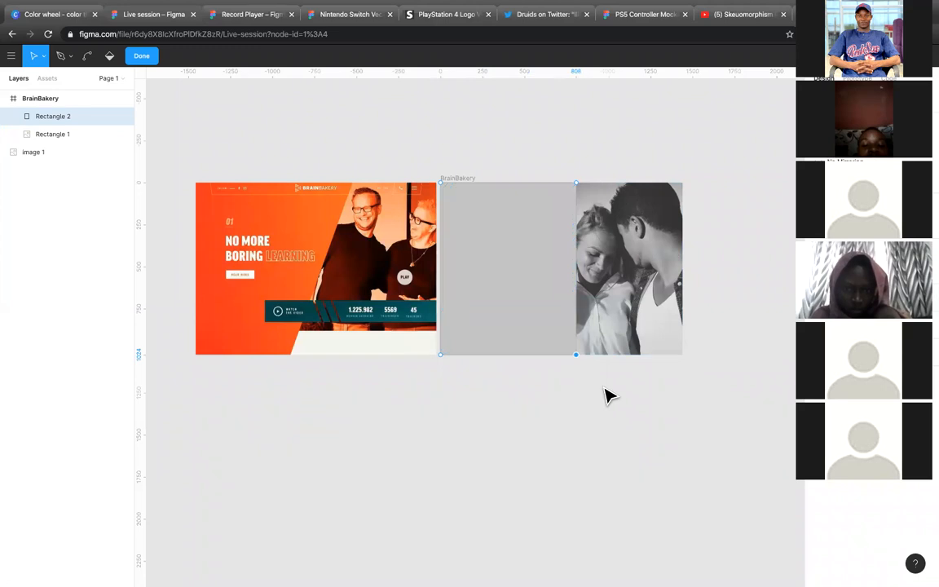
pyautogui.hotkey('shift', 'Left')
pyautogui.hotkey('shift', 'Left')
pyautogui.hotkey('shift', 'Left')
pyautogui.hotkey('shift', 'Left')
pyautogui.hotkey('shift', 'Left')
pyautogui.hotkey('shift', 'Left')
pyautogui.hotkey('shift', 'Left')
pyautogui.hotkey('shift', 'Left')
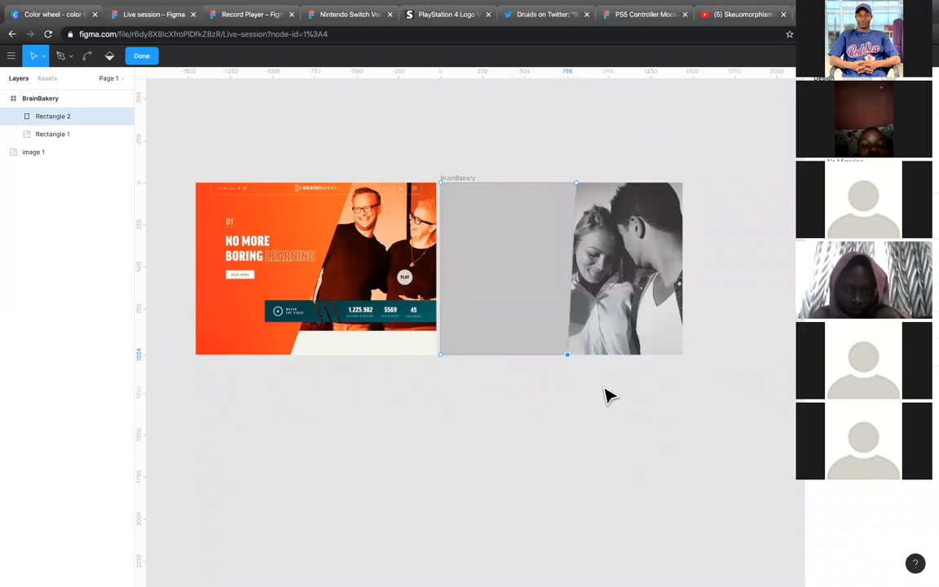
pyautogui.hotkey('shift', 'Left')
pyautogui.hotkey('shift', 'Left')
pyautogui.hotkey('shift', 'Left')
pyautogui.hotkey('shift', 'Left')
pyautogui.hotkey('shift', 'Left')
pyautogui.hotkey('shift', 'Left')
pyautogui.hotkey('shift', 'Left')
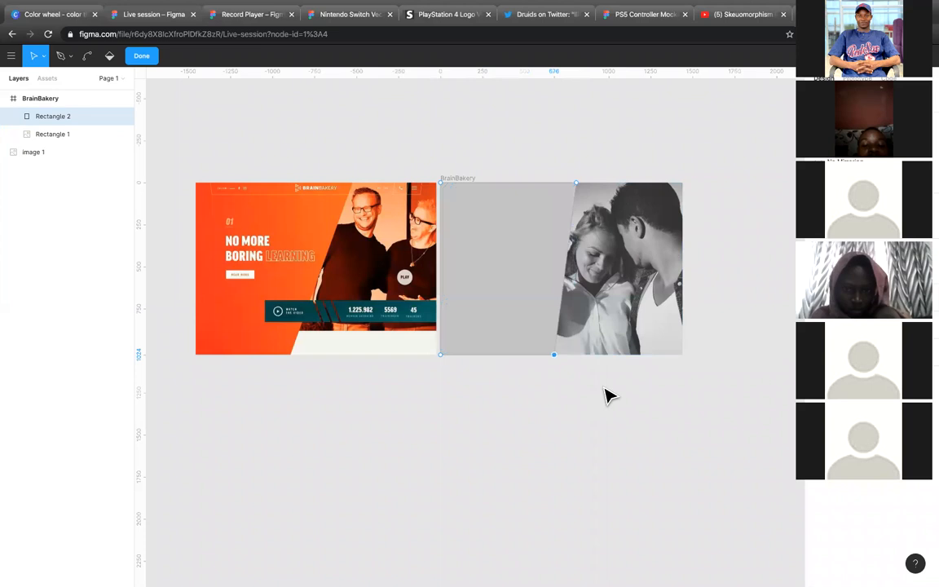
pyautogui.hotkey('shift', 'Left')
pyautogui.hotkey('shift', 'Left')
pyautogui.hotkey('shift', 'Left')
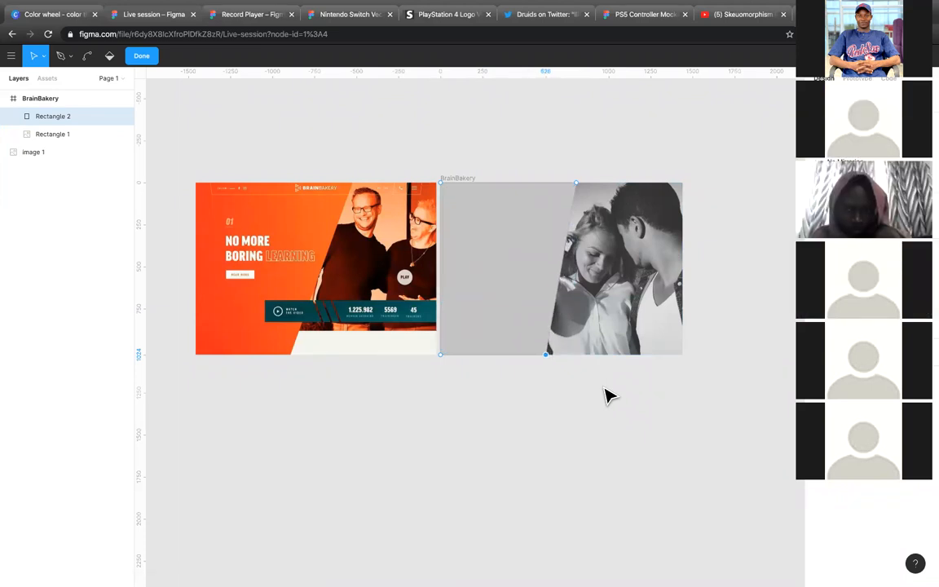
pyautogui.hotkey('shift', 'Right')
# Step: Move the gray shape's top-right point 50 px outward to widen the shape to 858, and finish editing it
pyautogui.click(578, 183)
pyautogui.hotkey('shift', 'Right')
pyautogui.hotkey('shift', 'Right')
pyautogui.hotkey('shift', 'Right')
pyautogui.hotkey('shift', 'Right')
pyautogui.hotkey('shift', 'Right')
pyautogui.press('Escape')
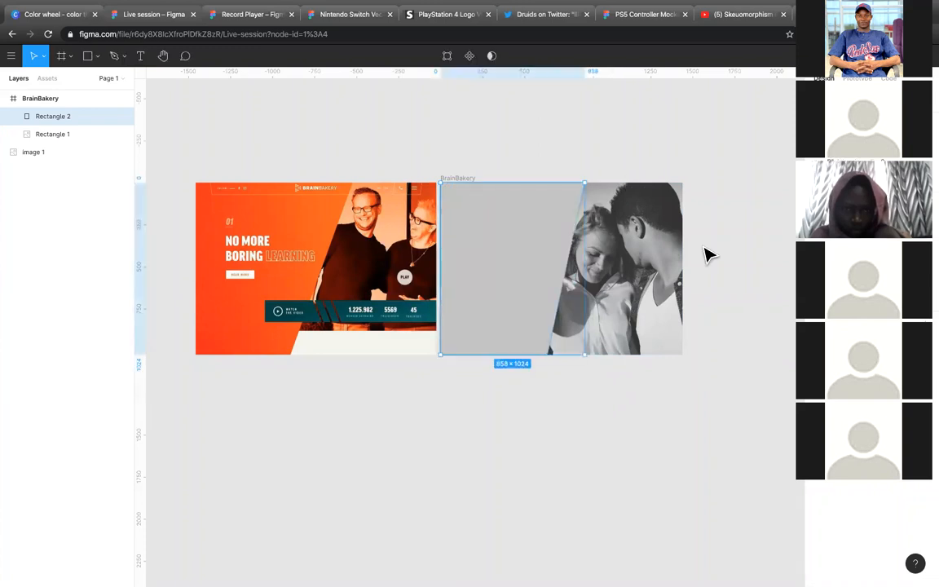
pyautogui.press('Escape')
# Step: Generate a color palette from the reference screenshot with the Image Palette plugin
pyautogui.click(310, 332)
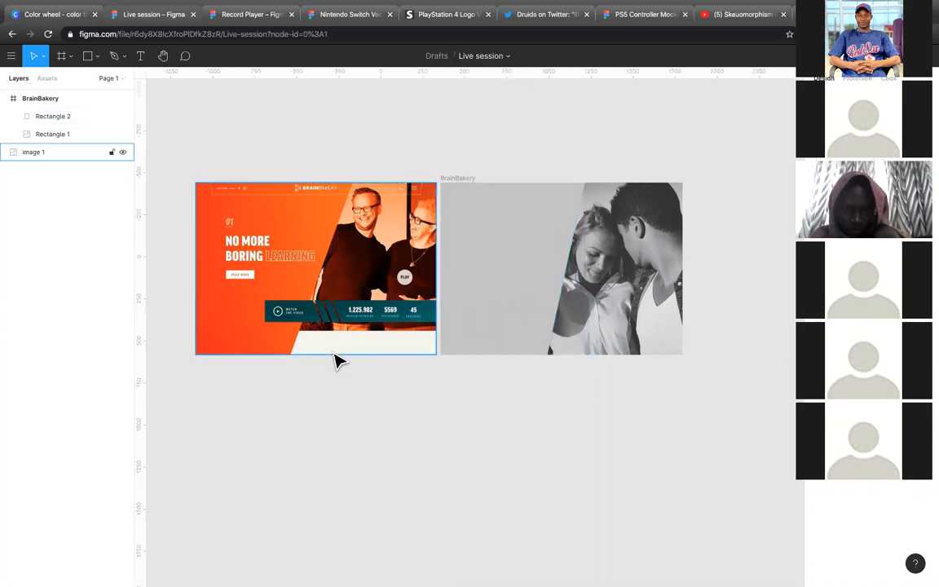
pyautogui.click(314, 339)
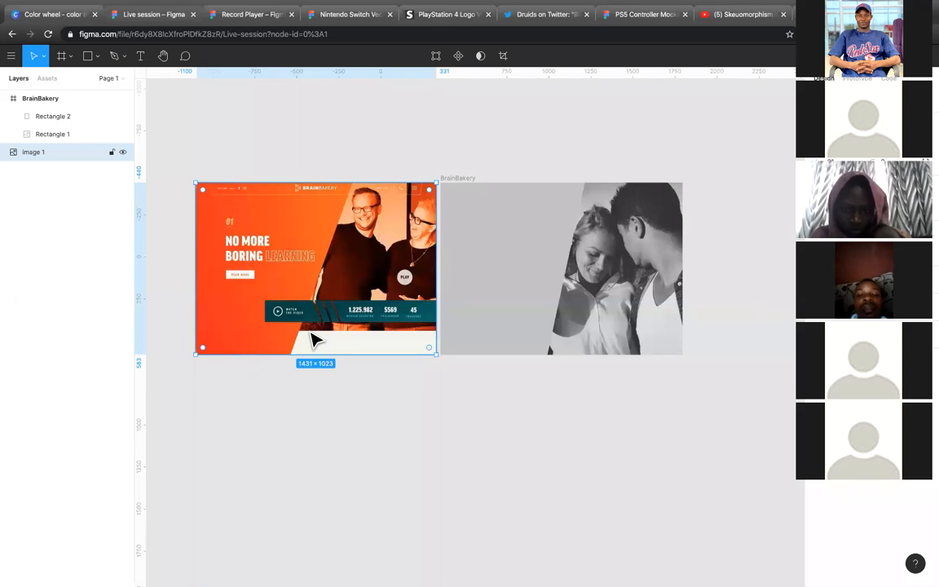
pyautogui.rightClick(264, 277)
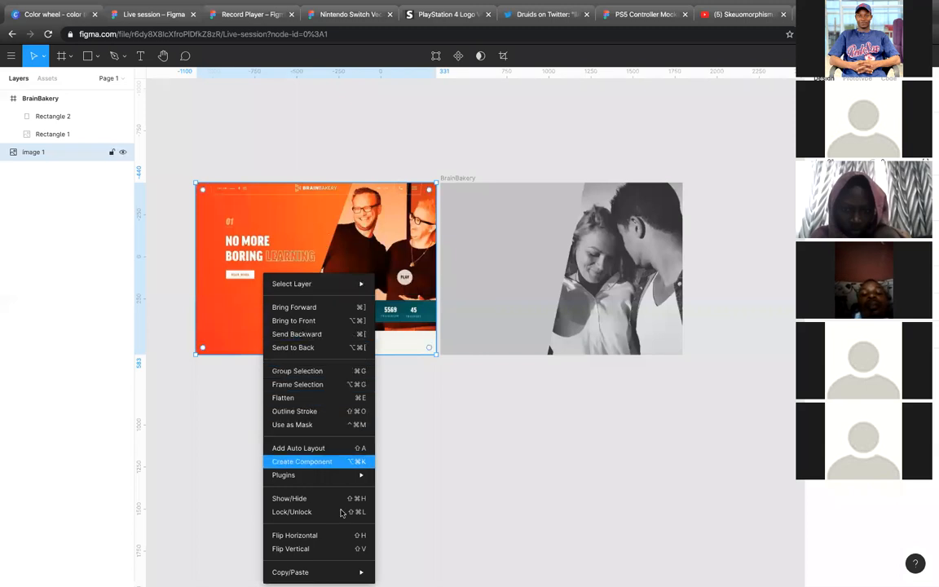
pyautogui.moveTo(353, 481)
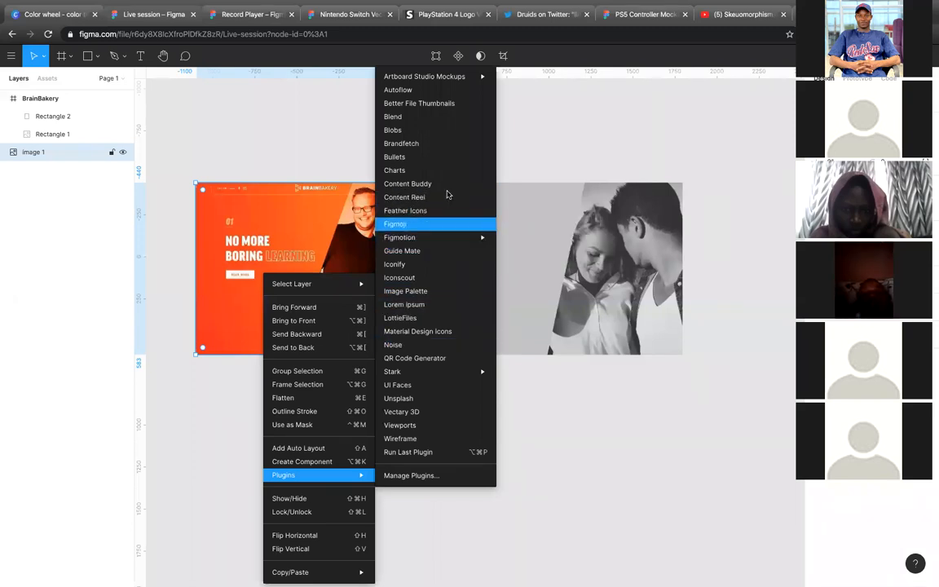
pyautogui.click(438, 293)
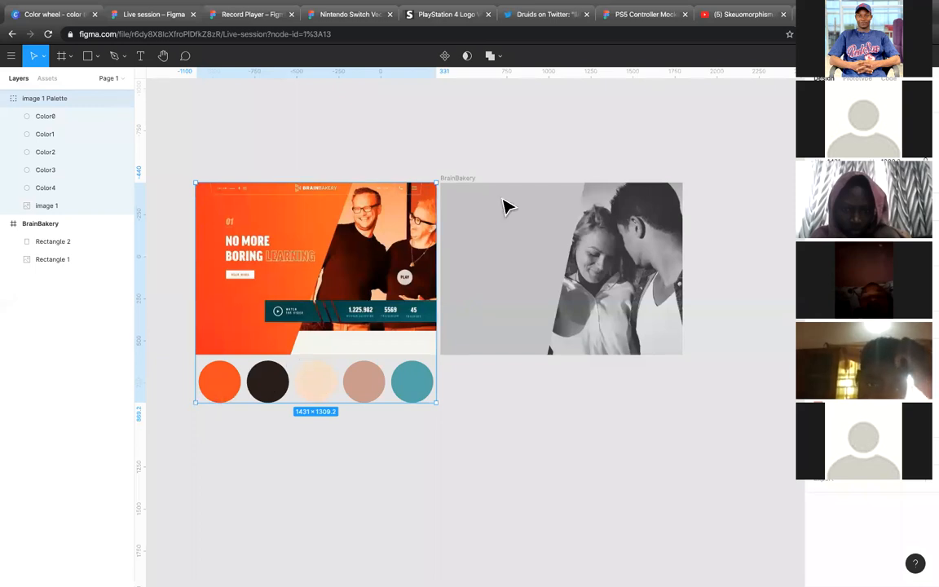
# Step: Fill the slanted gray shape with the orange sampled from the first palette swatch, and deselect it
pyautogui.click(519, 287)
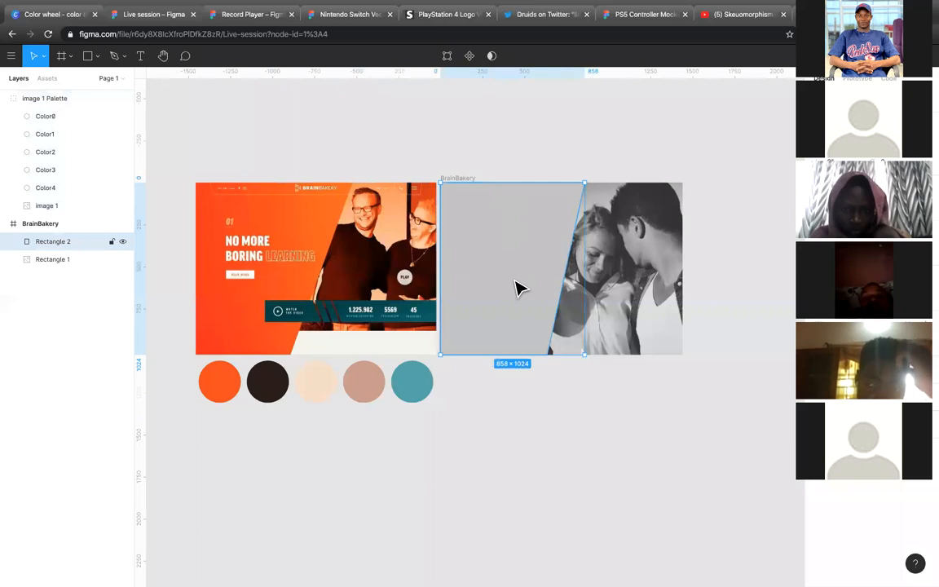
pyautogui.press('i')
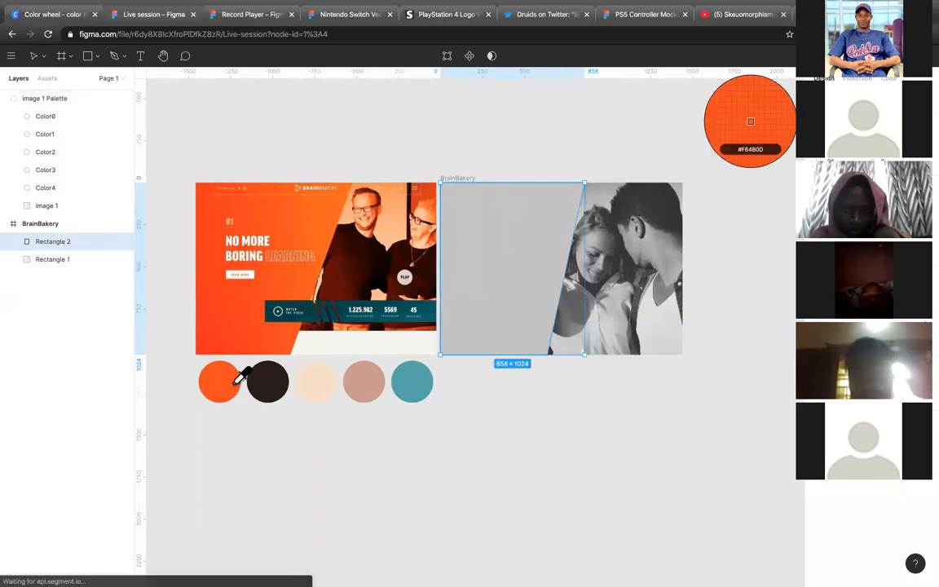
pyautogui.click(236, 383)
pyautogui.press('Escape')
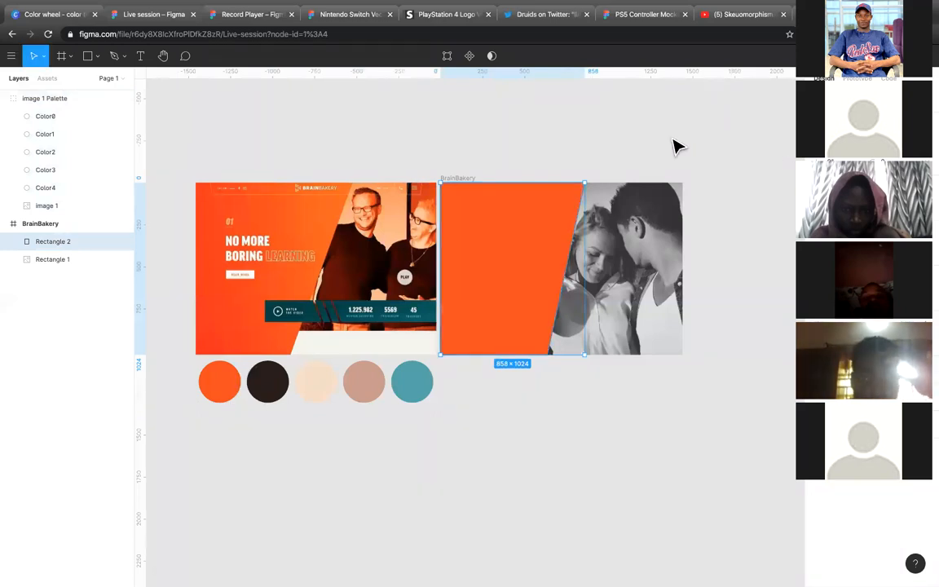
pyautogui.click(671, 147)
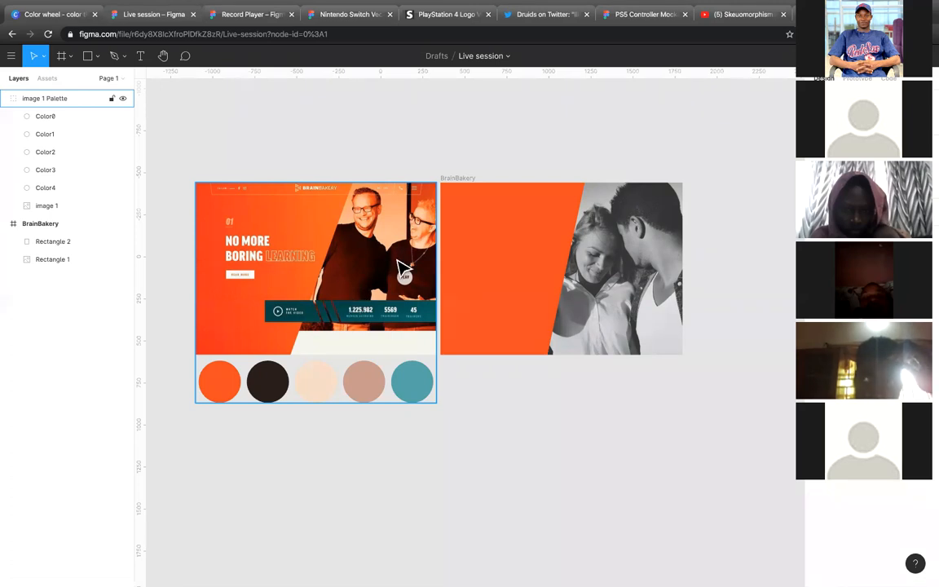
# Step: Draw an 815 × 1024 rectangle in the BrainBakery frame, covering the couple photo from the frame's top to bottom
pyautogui.click(522, 283)
pyautogui.click(660, 258)
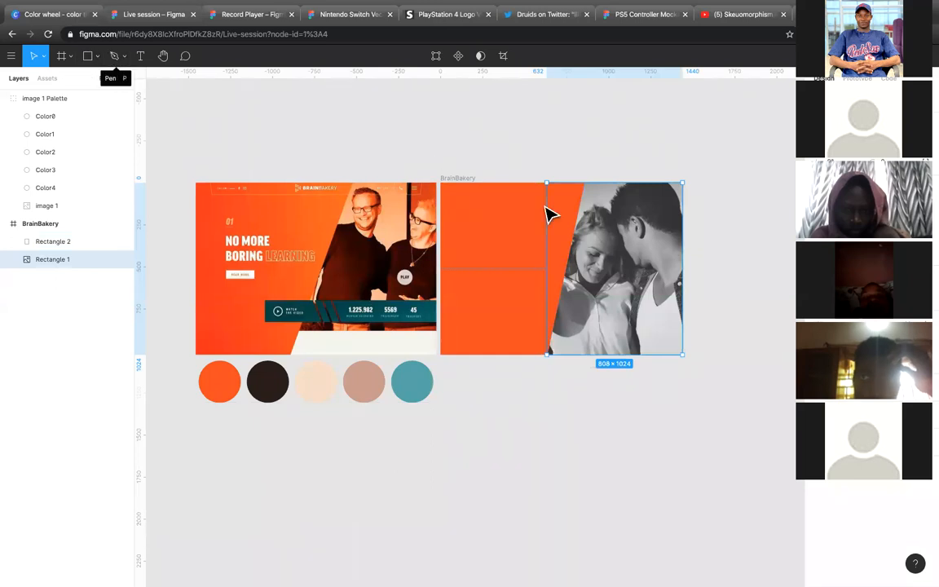
pyautogui.press('r')
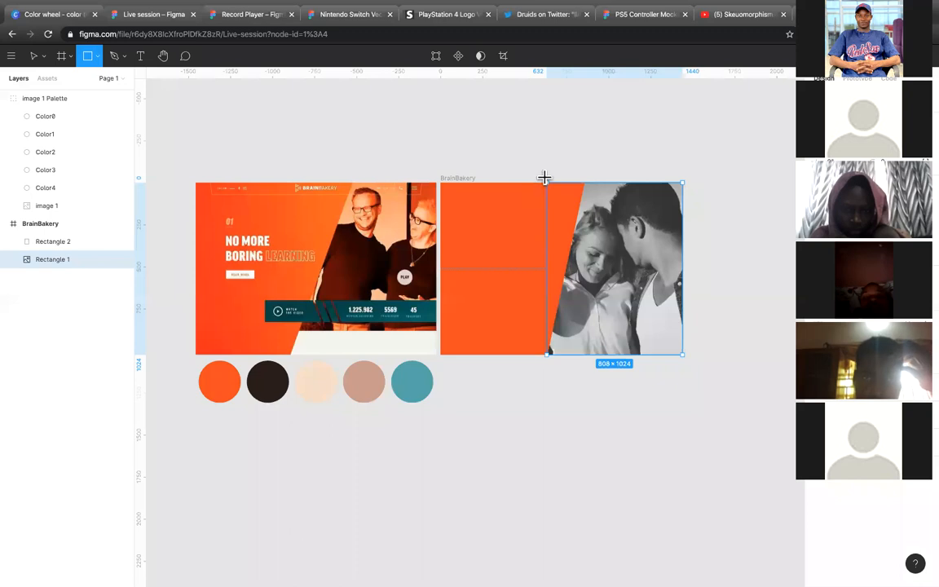
pyautogui.moveTo(545, 183)
pyautogui.mouseDown()
pyautogui.moveTo(683, 359)
pyautogui.moveTo(674, 354)
pyautogui.mouseUp()
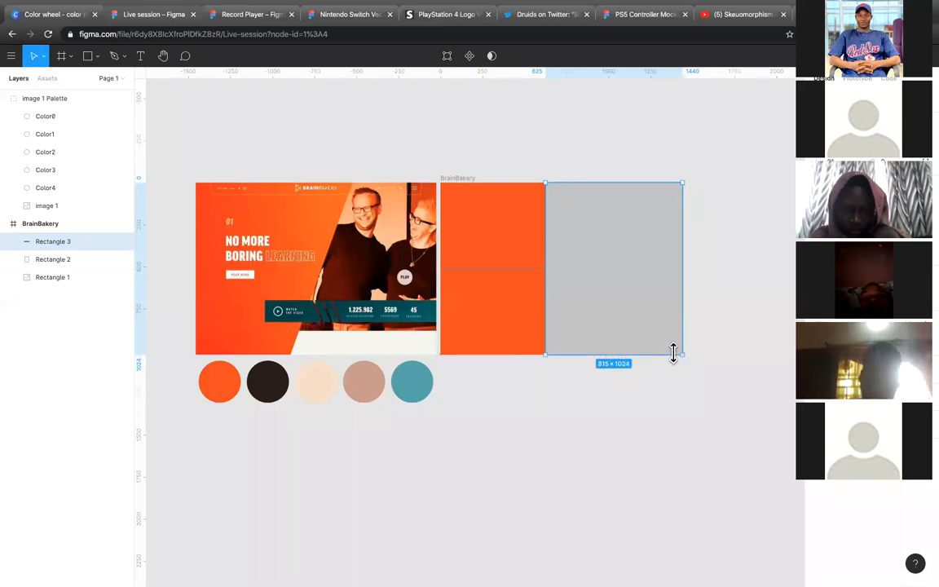
# Step: Fill the new rectangle with the orange sampled from the slanted panel, and send it one level back behind that panel
pyautogui.press('i')
pyautogui.click(526, 327)
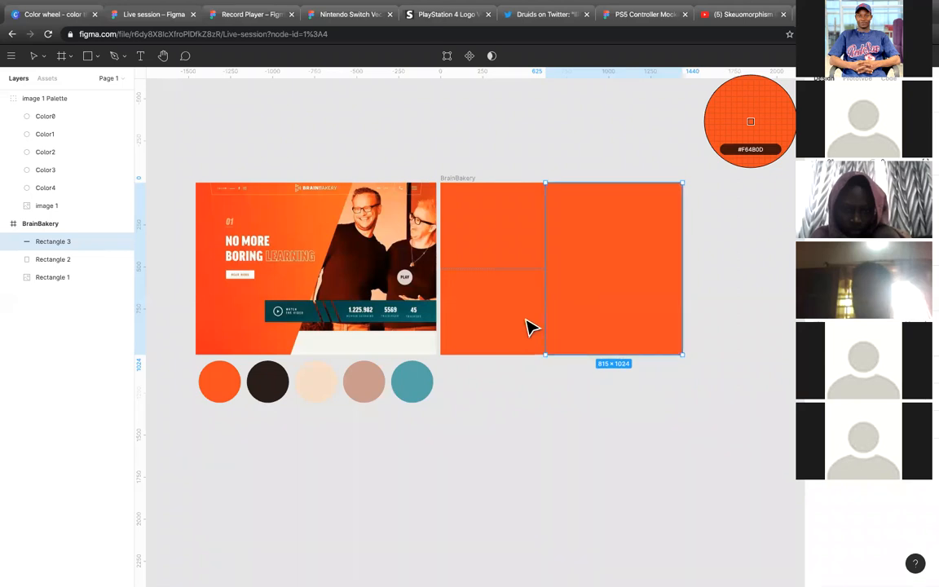
pyautogui.press('super+bracketleft')
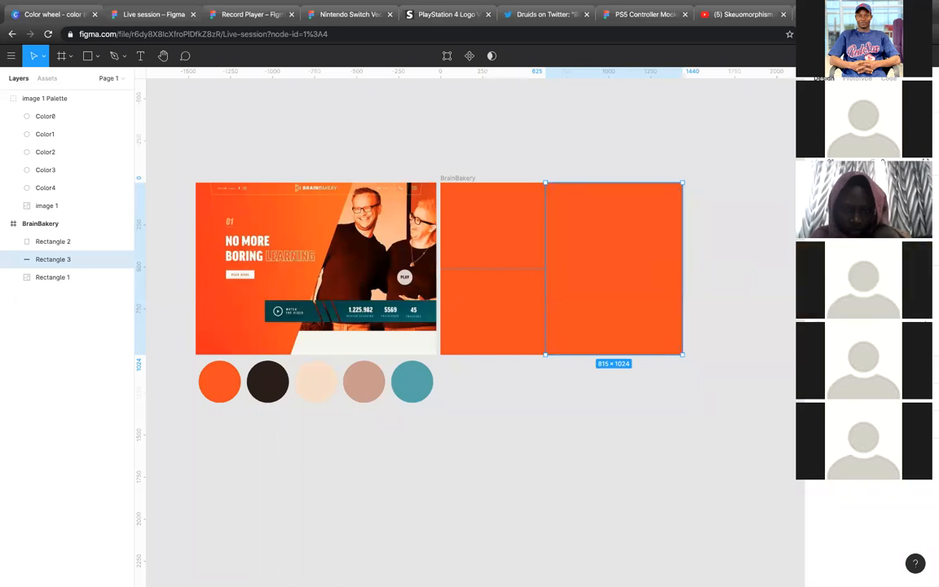
# Step: Give the orange rectangle over the photo a high-contrast darkening blend mode and reduce its fill opacity to 50%
pyautogui.click(840, 297)
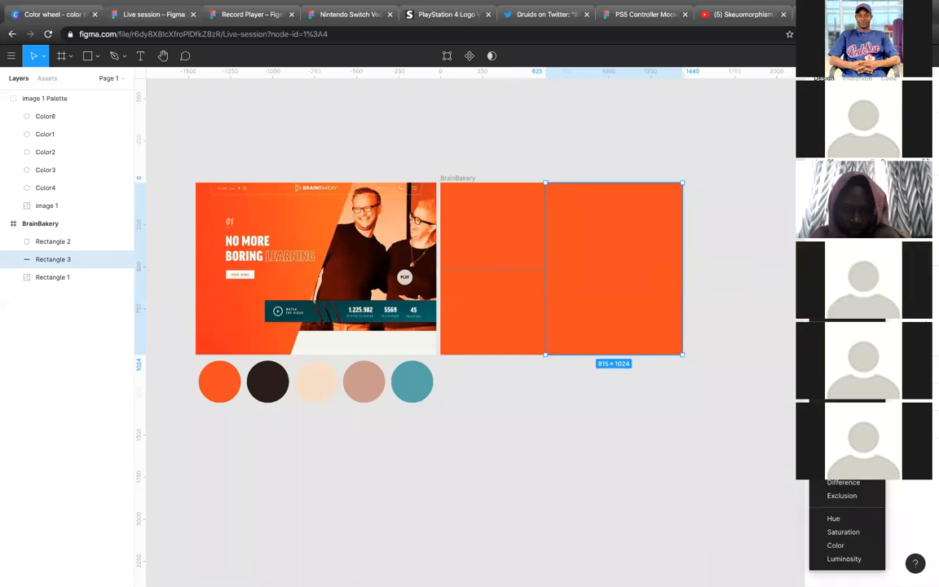
pyautogui.click(844, 361)
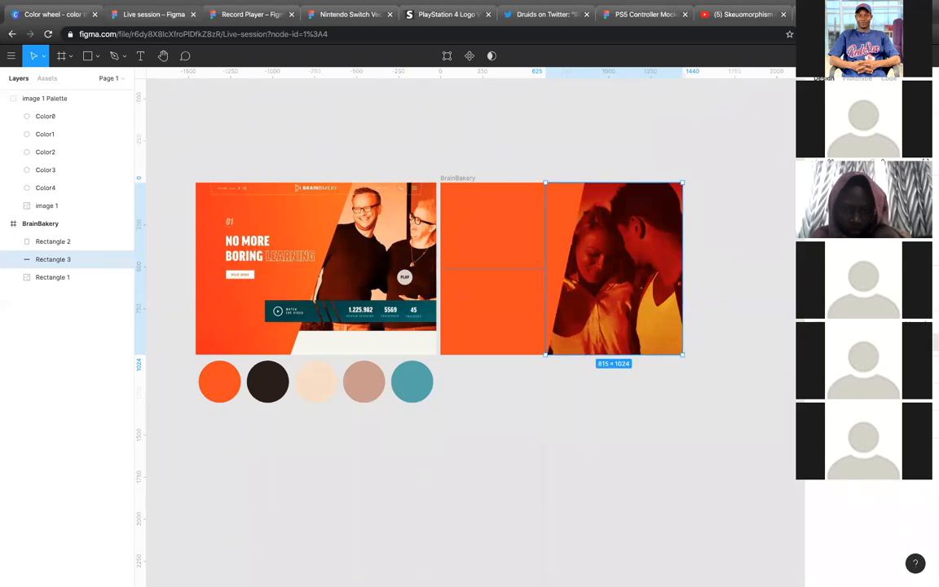
pyautogui.click(911, 343)
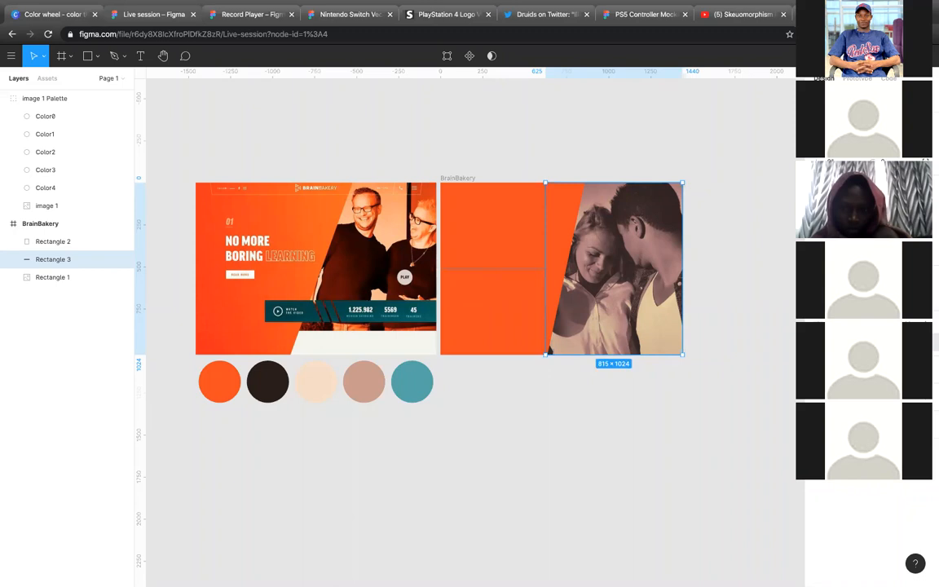
pyautogui.click(865, 342)
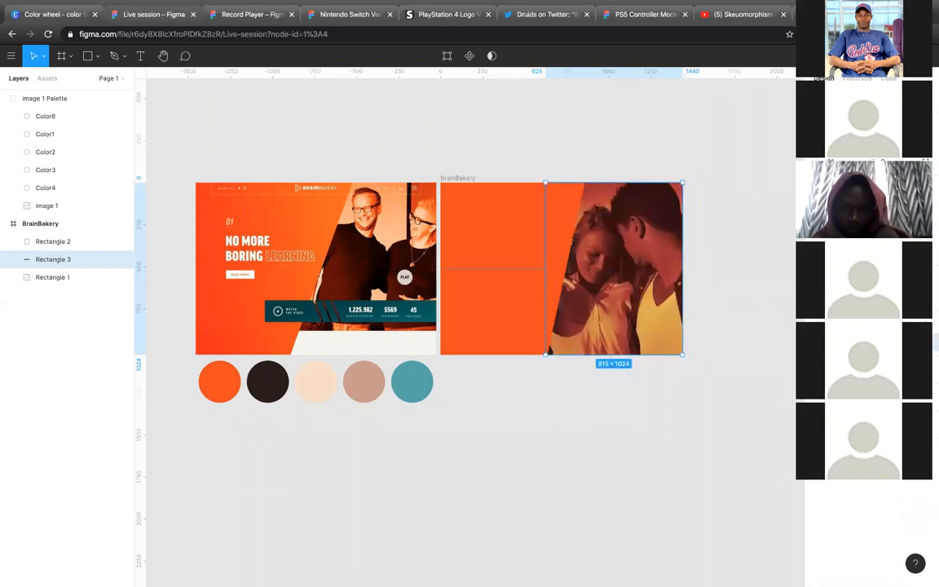
# Step: Change the orange overlay to a softer darkening blend mode that tints the photo brownish, and compare it with the reference screenshot
pyautogui.click(846, 298)
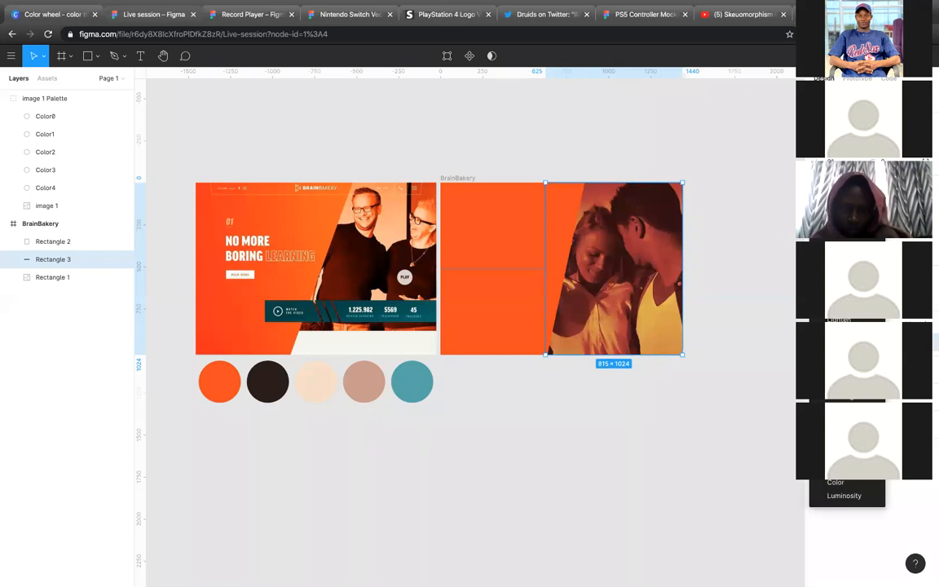
pyautogui.click(836, 457)
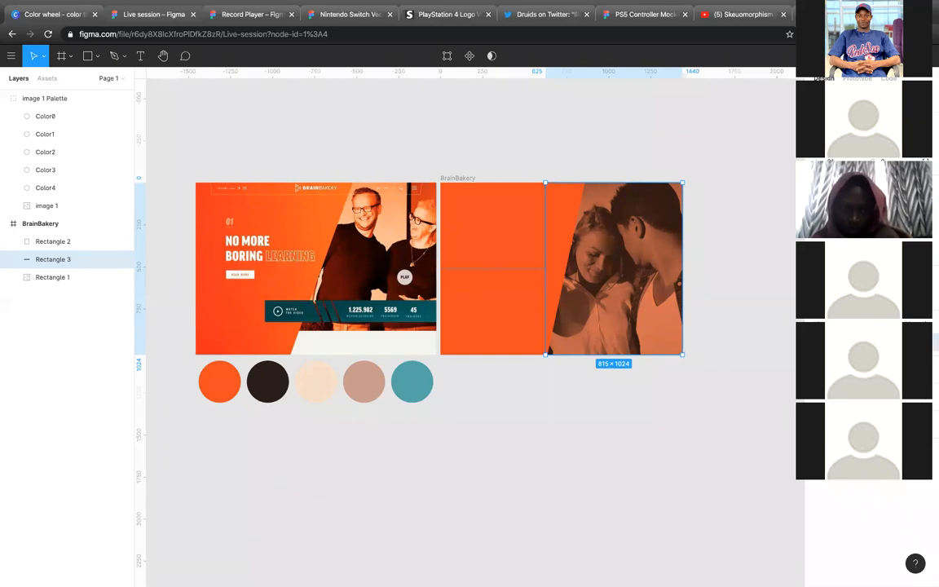
pyautogui.press('Return')
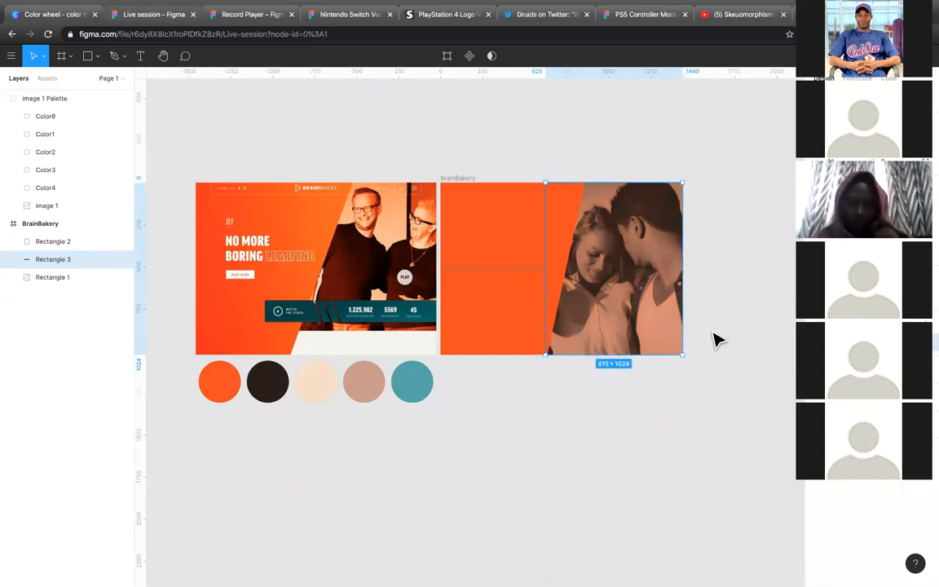
pyautogui.click(689, 283)
pyautogui.scroll(5, 686, 280)
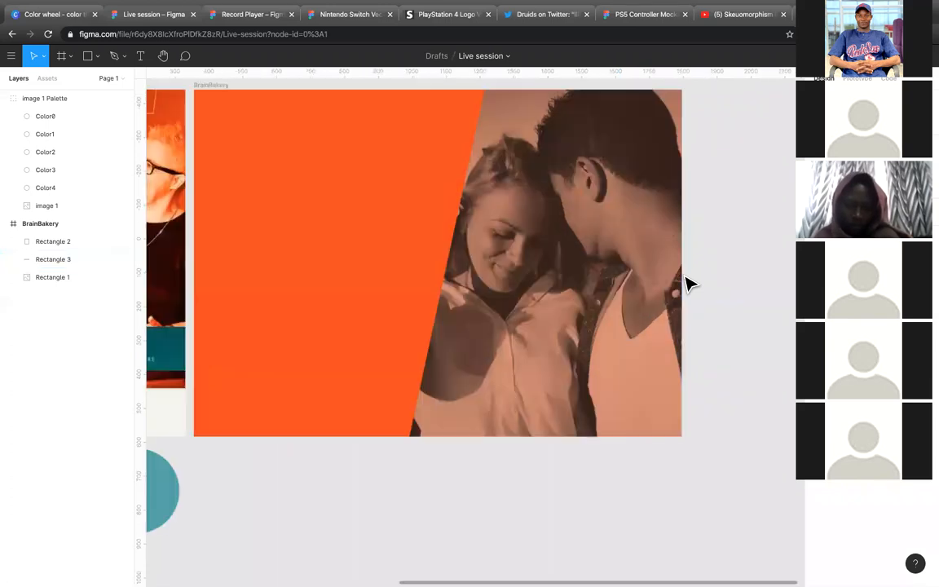
pyautogui.scroll(-4, 686, 280)
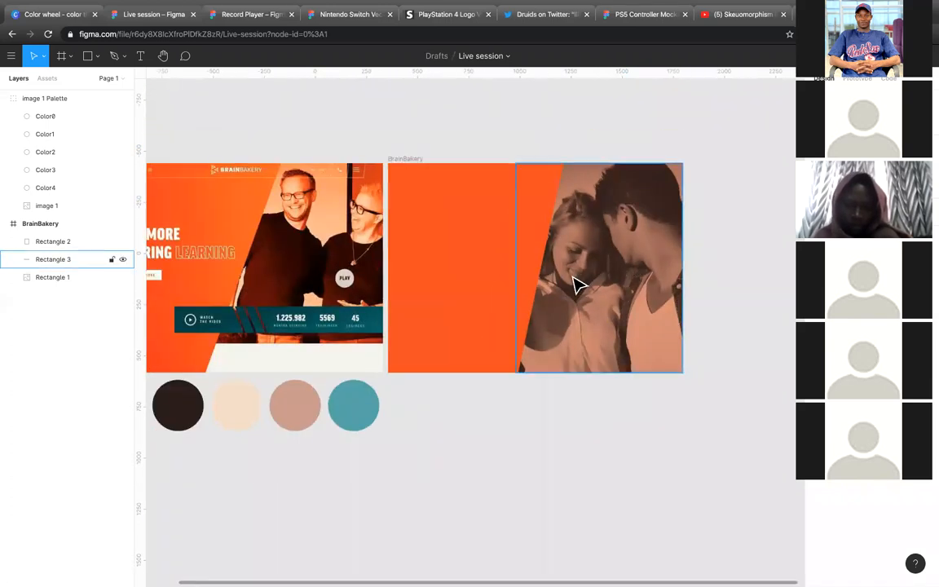
# Step: Try a flatter, lighter blend mode on the orange photo overlay, undoing and redoing the change to compare
pyautogui.click(638, 285)
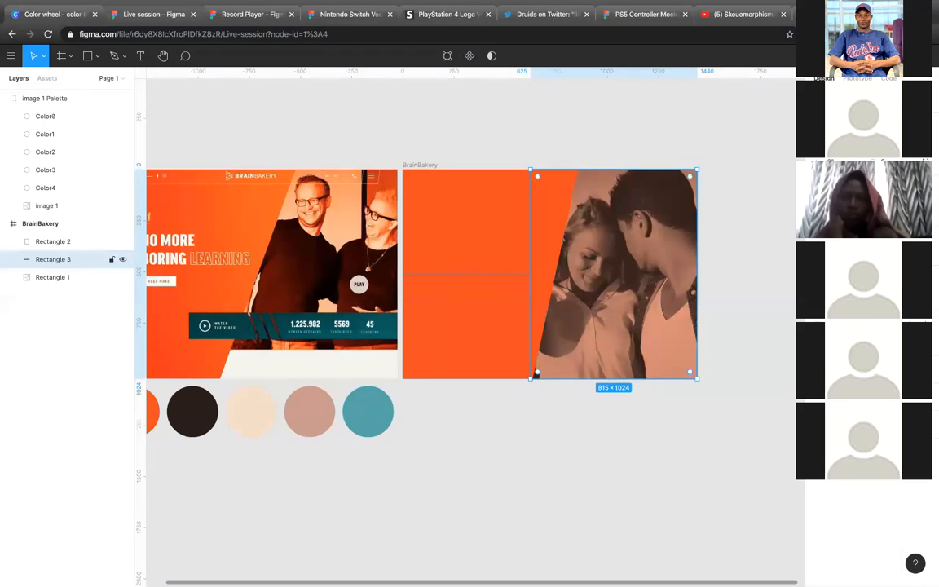
pyautogui.click(840, 321)
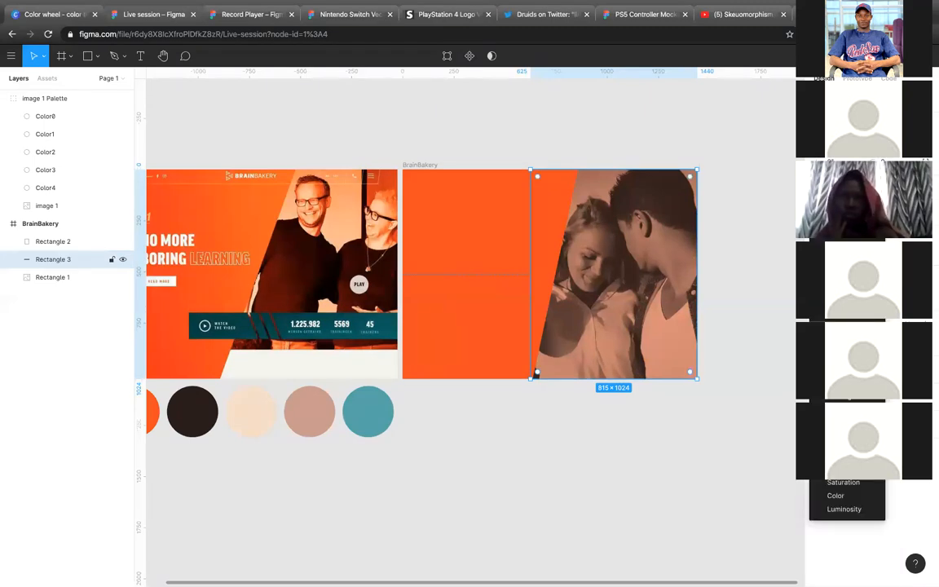
pyautogui.click(847, 246)
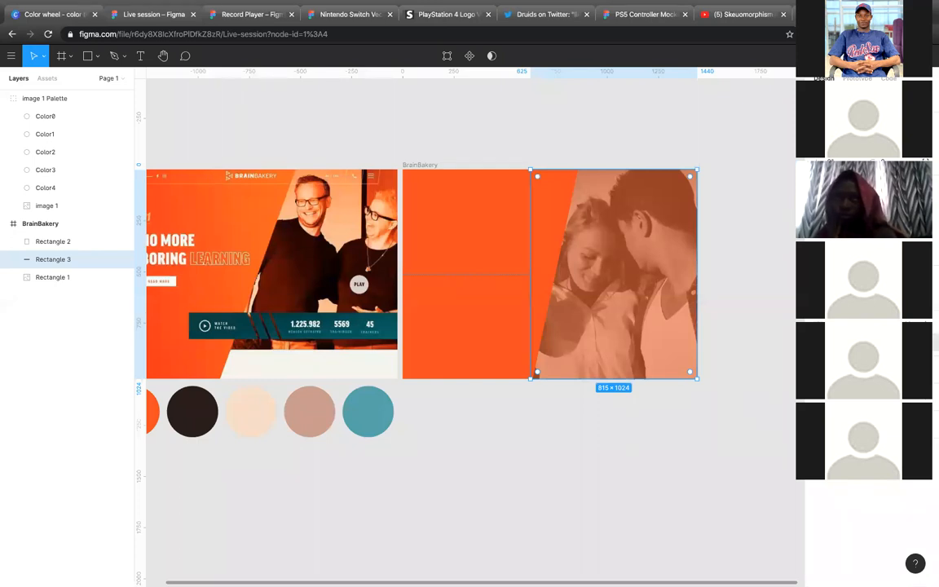
pyautogui.hotkey('ctrl', 'z')
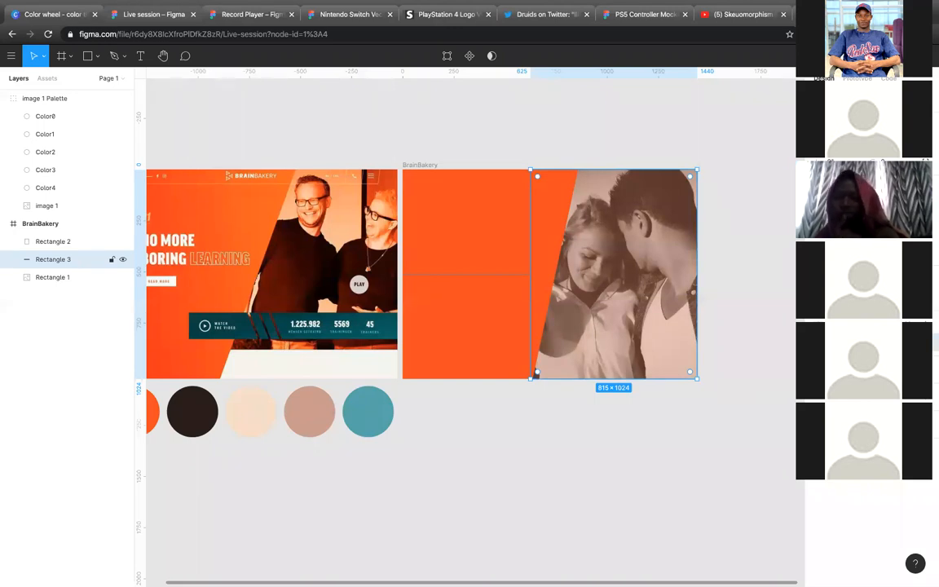
pyautogui.hotkey('ctrl', 'shift', 'z')
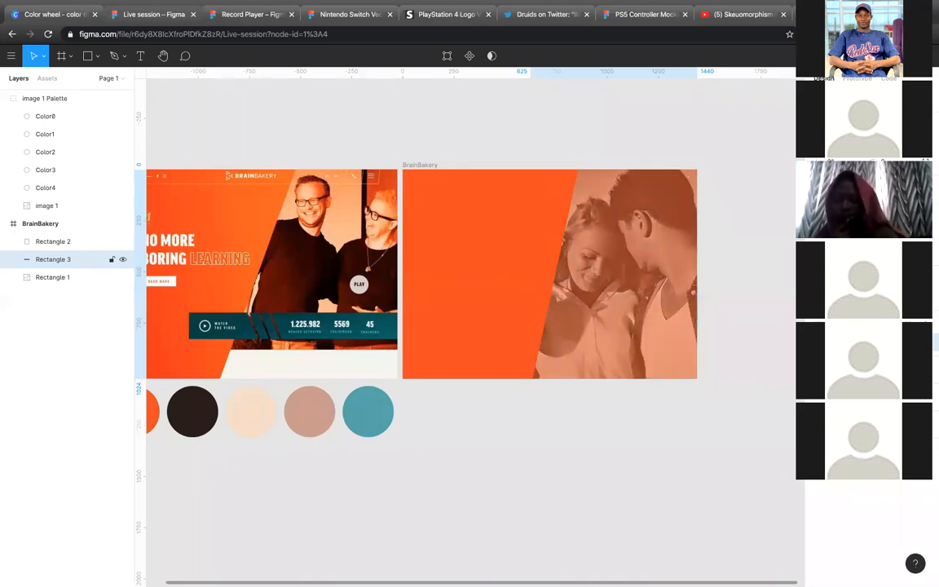
# Step: Switch the photo overlay back to the softer darkening blend mode, and deselect it to compare with the reference
pyautogui.click(836, 297)
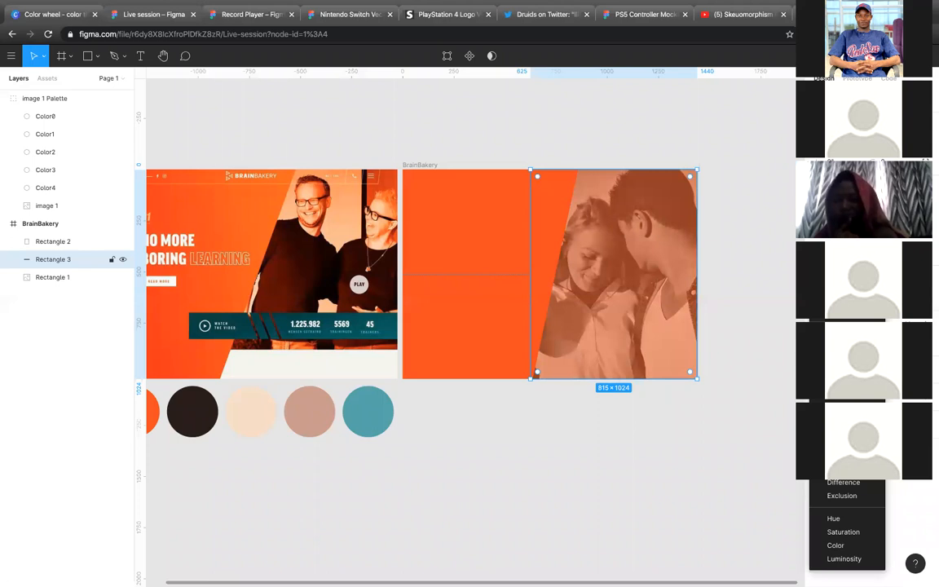
pyautogui.click(838, 347)
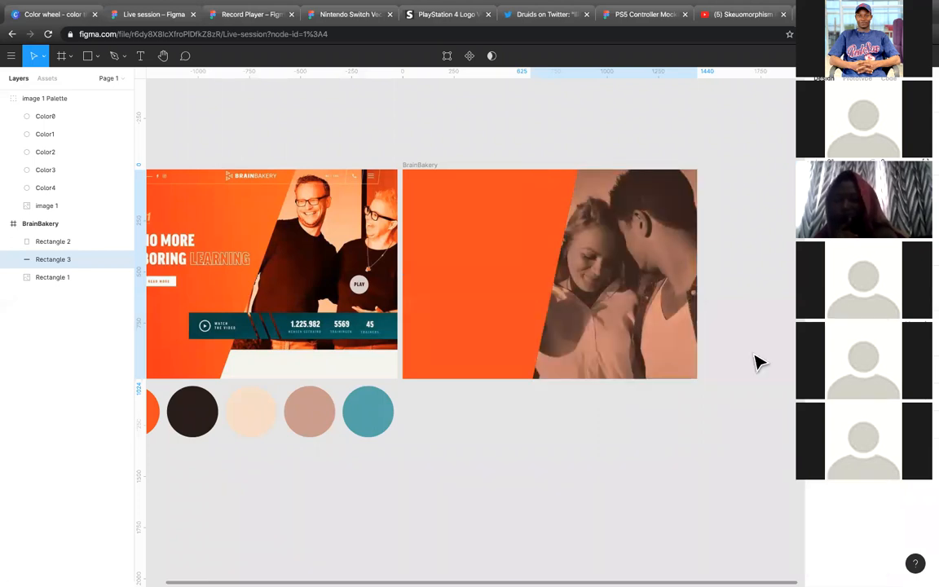
pyautogui.click(669, 409)
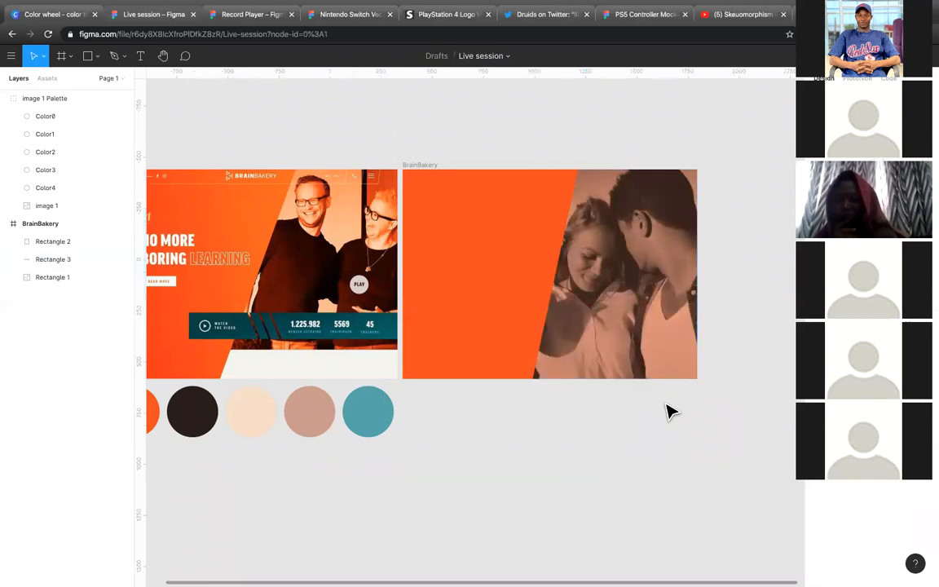
pyautogui.hscroll(-2, 667, 432)
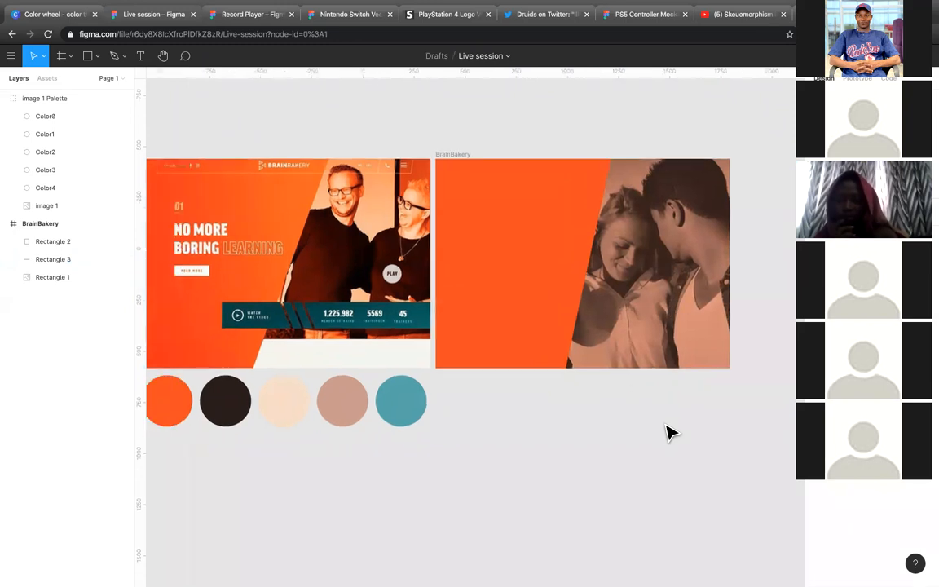
pyautogui.scroll(-3, 667, 440)
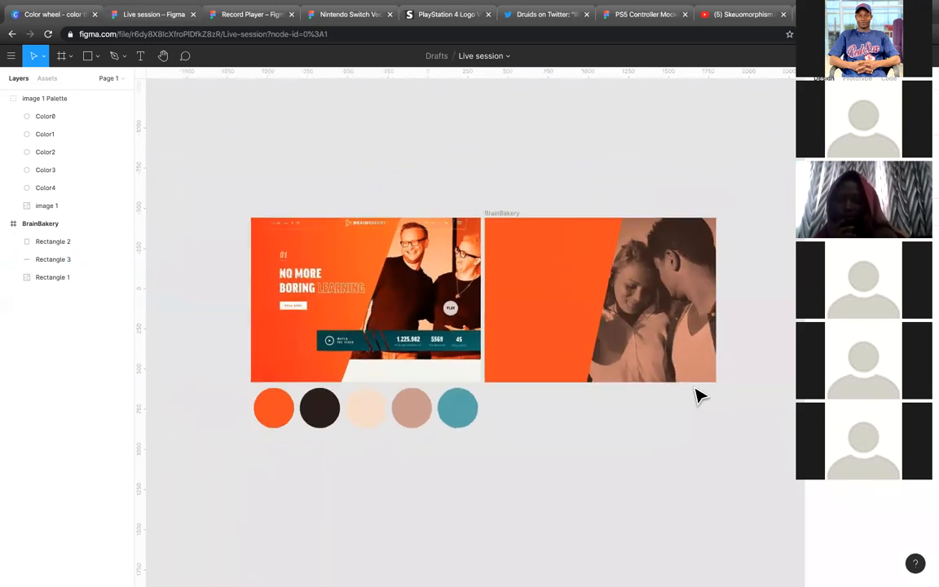
# Step: Group the orange overlay with the photo rectangle beneath it, and rename the group Image
pyautogui.click(691, 349)
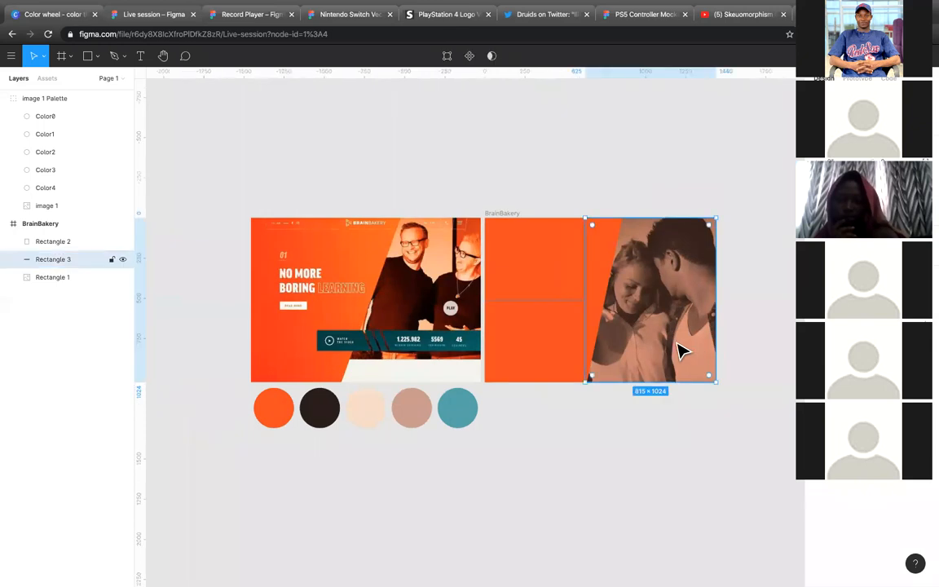
pyautogui.keyDown('shift'); pyautogui.click(79, 279); pyautogui.keyUp('shift')
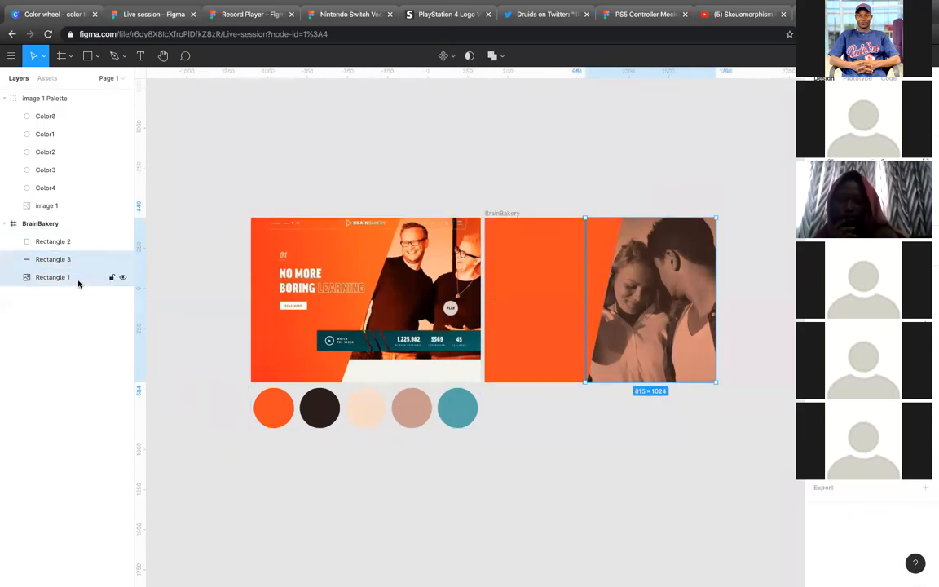
pyautogui.hotkey('ctrl', 'g')
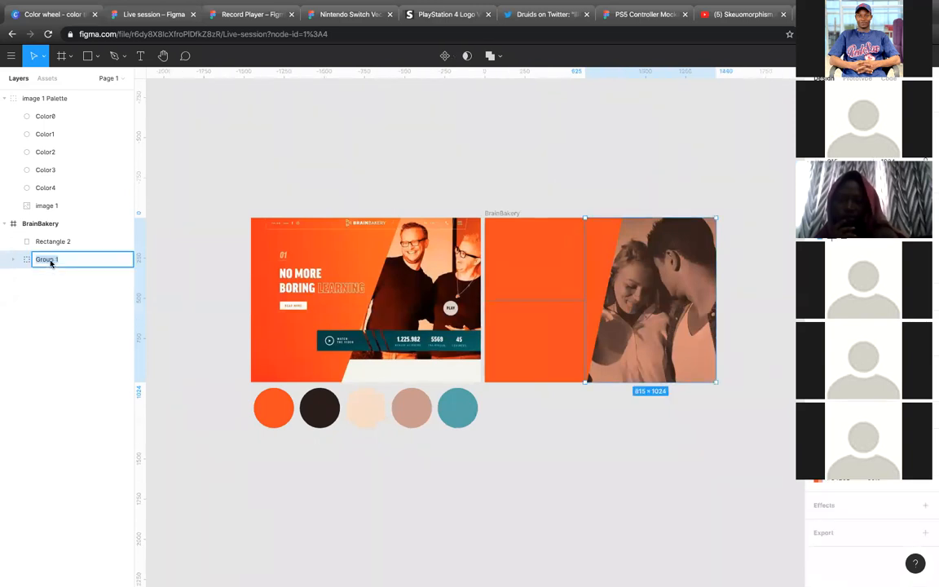
pyautogui.write('Image')
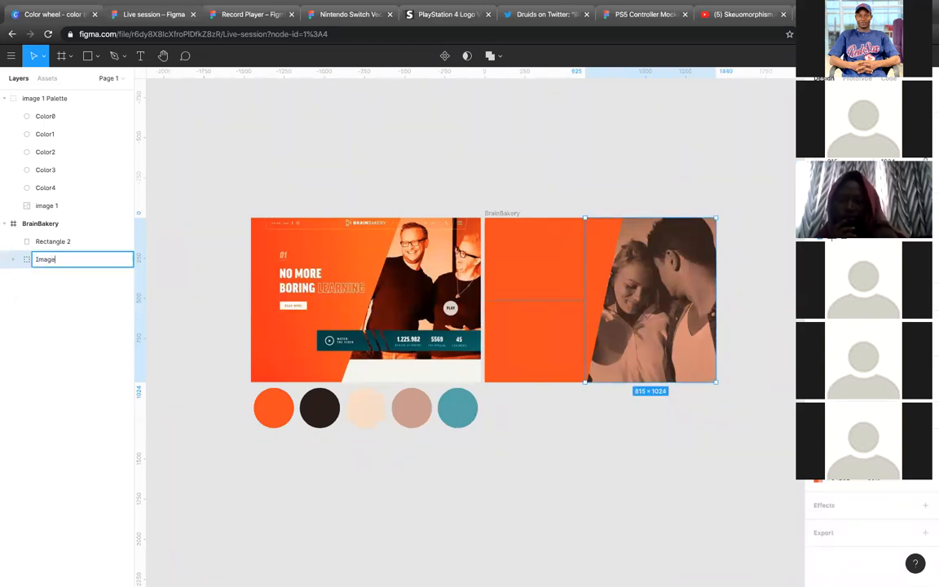
pyautogui.click(176, 273)
# Step: Rename the slanted orange panel's layer, Rectangle 2, as Side, and deselect it
pyautogui.click(57, 242)
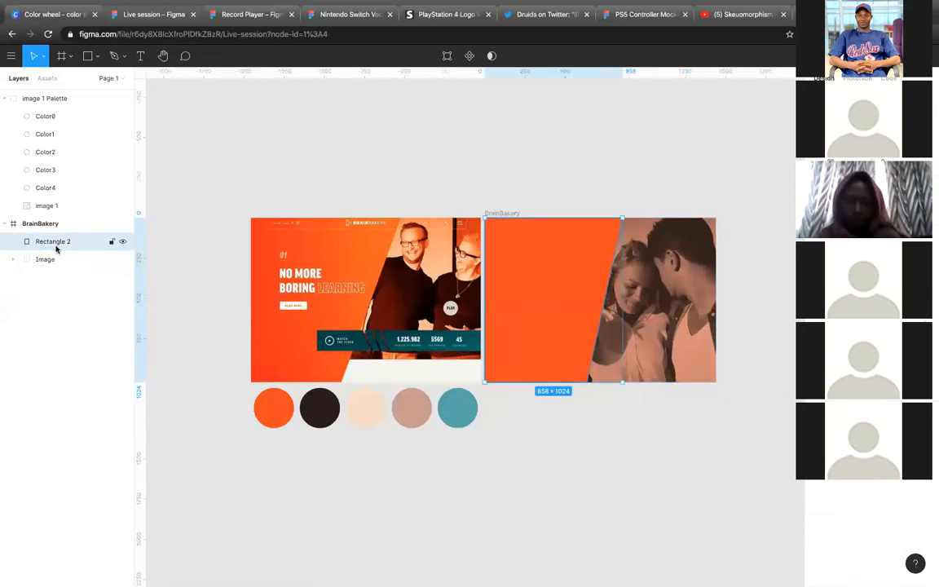
pyautogui.doubleClick(56, 243)
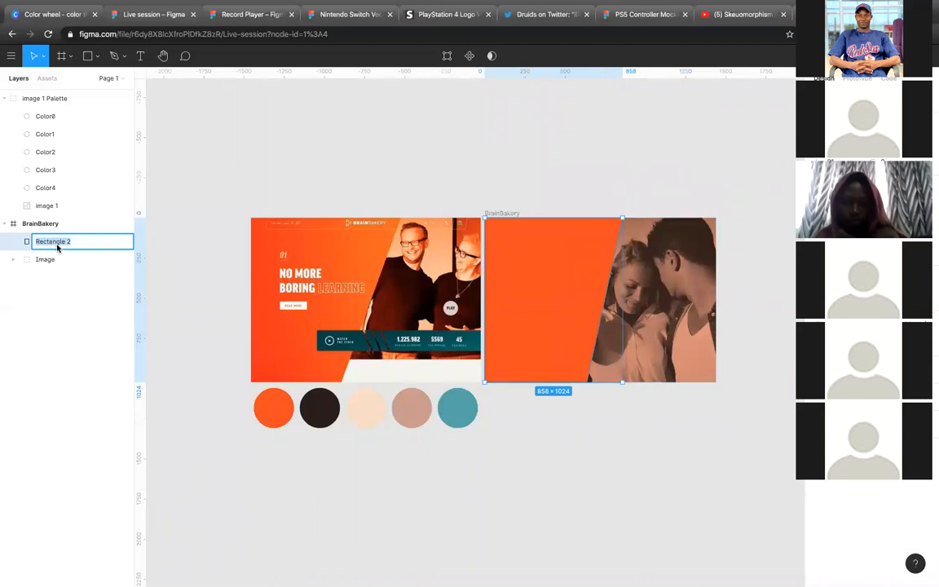
pyautogui.write('Side')
pyautogui.press('Return')
pyautogui.press('Escape')
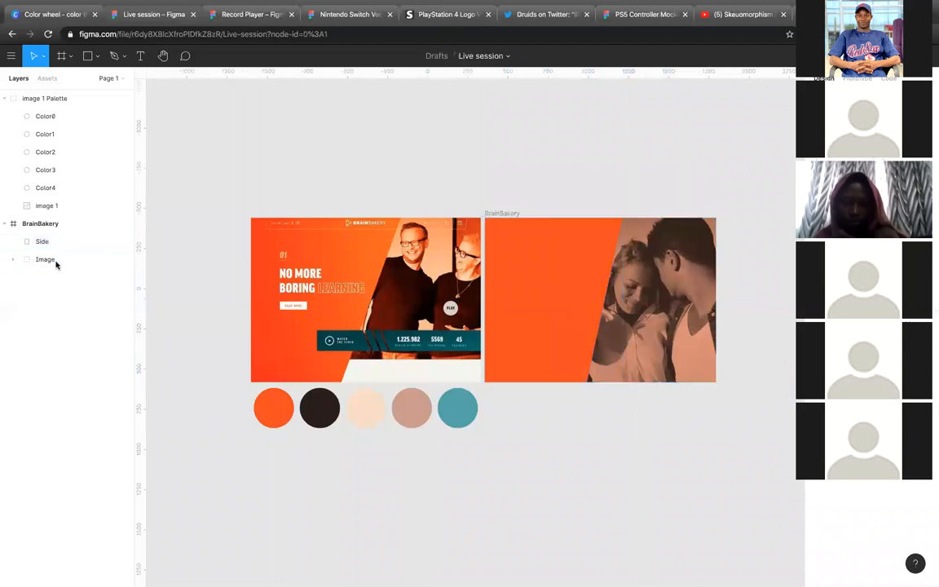
# Step: Group the Side and Image layers together, rename the group Hero-BG, and deselect it
pyautogui.click(56, 261)
pyautogui.keyDown('shift'); pyautogui.click(55, 249); pyautogui.keyUp('shift')
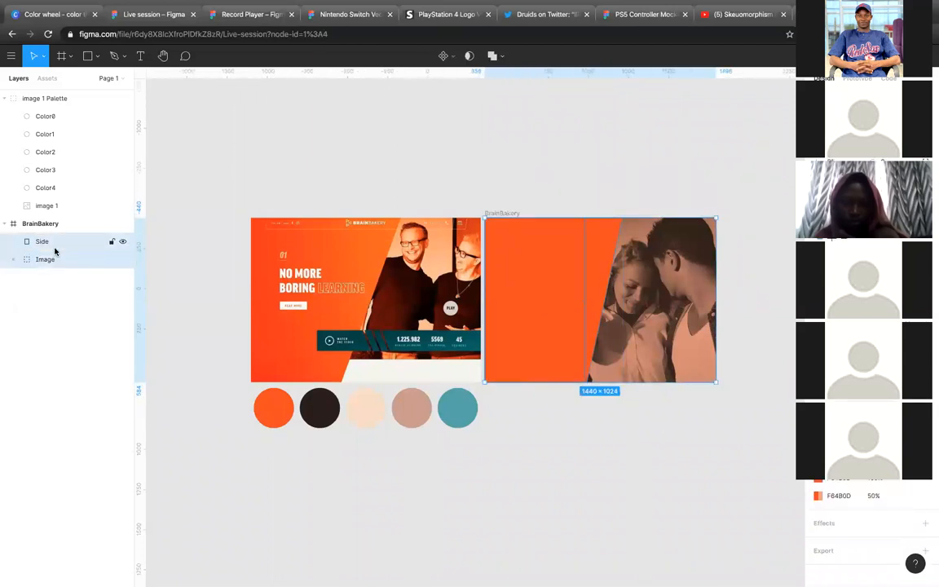
pyautogui.hotkey('ctrl', 'g')
pyautogui.click(107, 244)
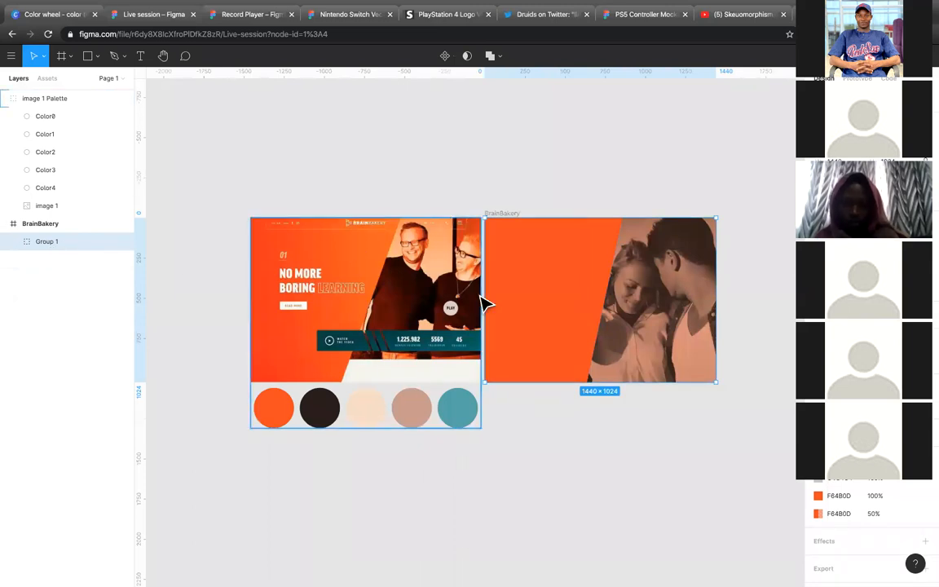
pyautogui.click(548, 176)
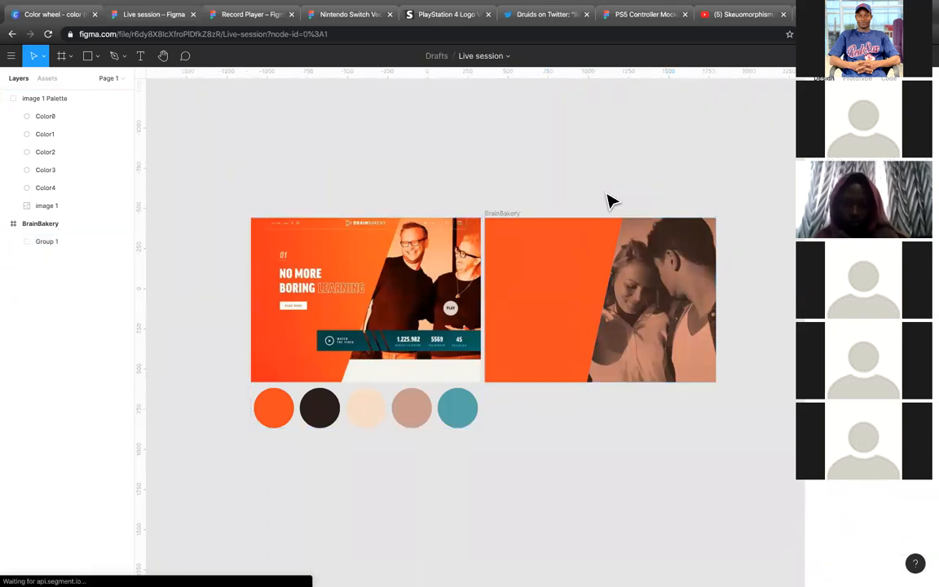
pyautogui.doubleClick(47, 241)
pyautogui.write('Hero-BG')
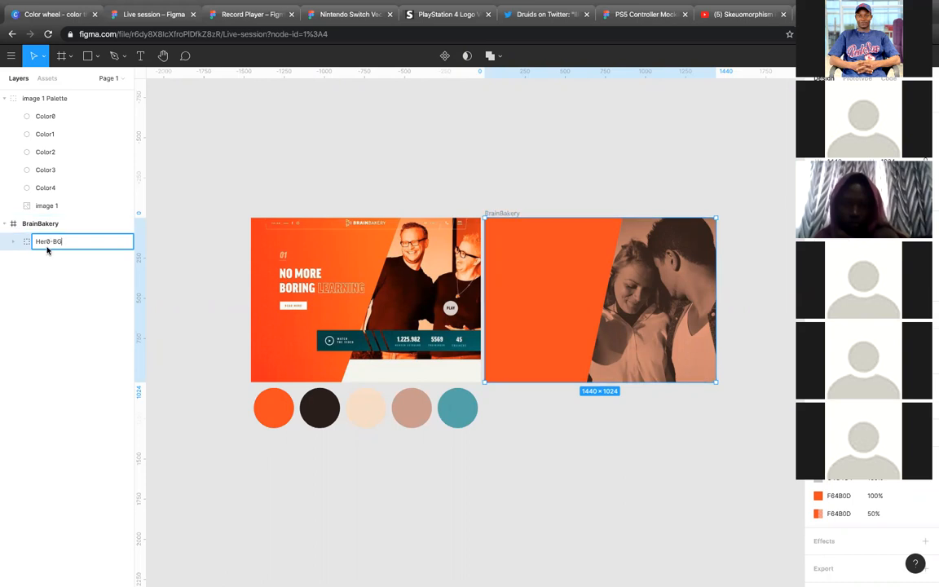
pyautogui.press('BackSpace')
pyautogui.write('o')
pyautogui.click(253, 168)
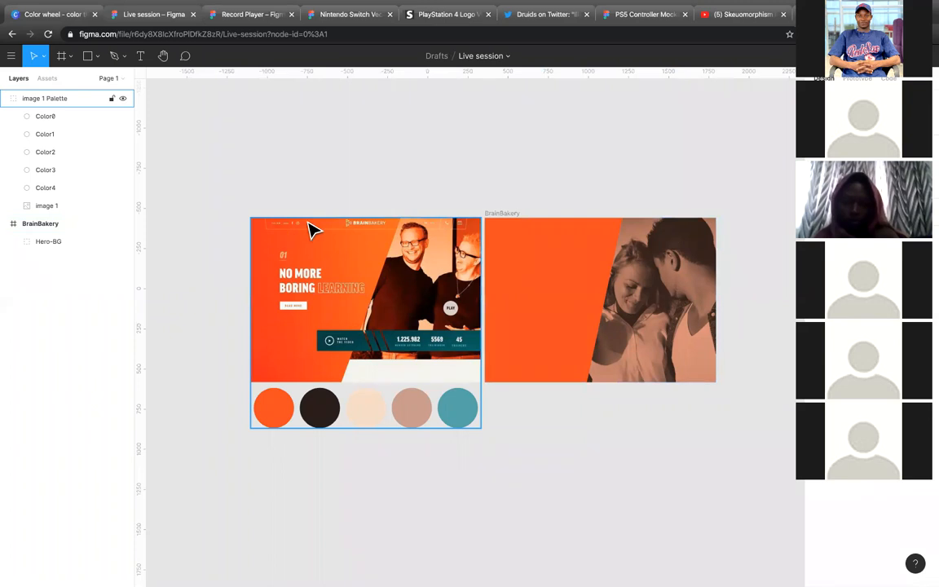
# Step: Draw a header rectangle about 1256 × 85 along the top edge of the BrainBakery frame, and replace its fill with an outline
pyautogui.click(87, 57)
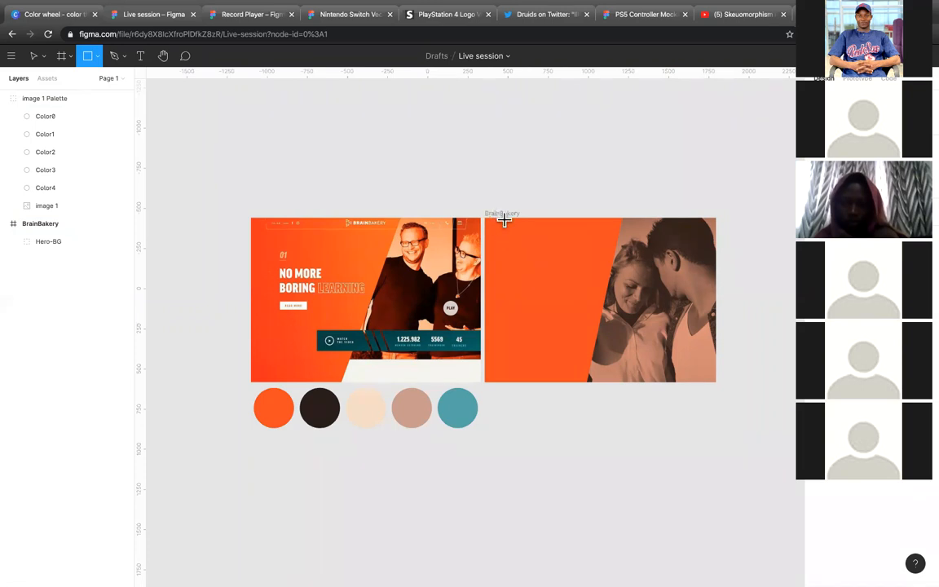
pyautogui.moveTo(496, 218)
pyautogui.mouseDown()
pyautogui.moveTo(657, 242)
pyautogui.moveTo(699, 233)
pyautogui.mouseUp()
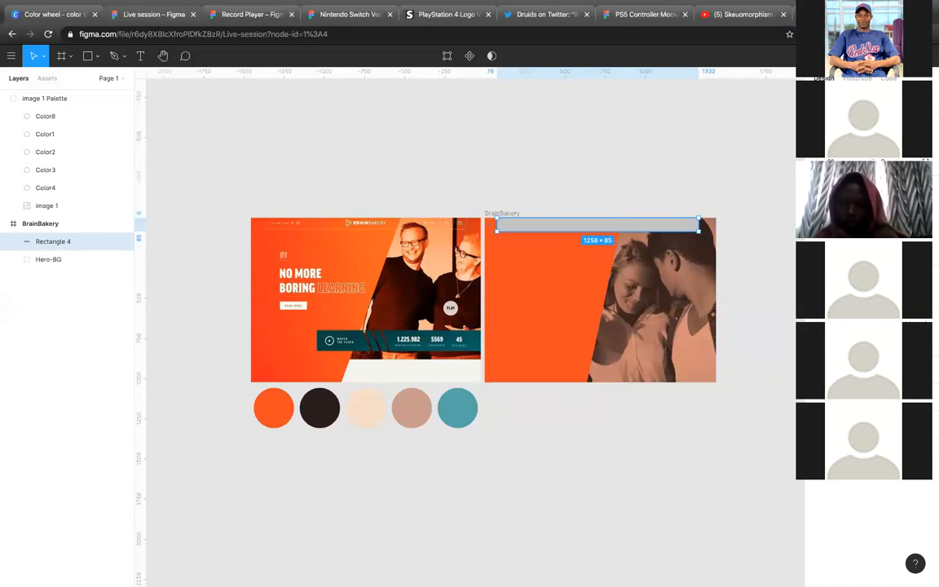
pyautogui.hotkey('alt', '/')
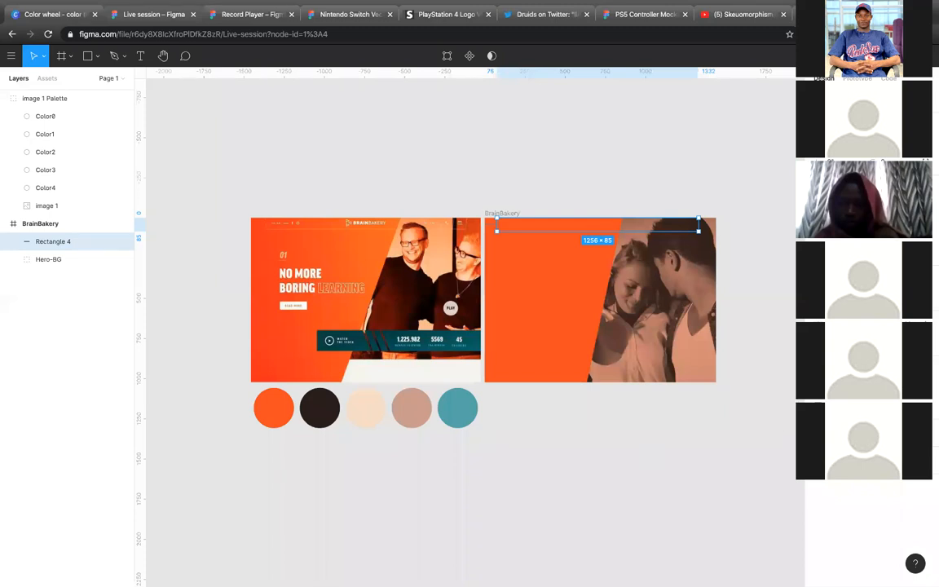
# Step: Set the header rectangle's stroke color to light grey AFAFAF
pyautogui.click(823, 389)
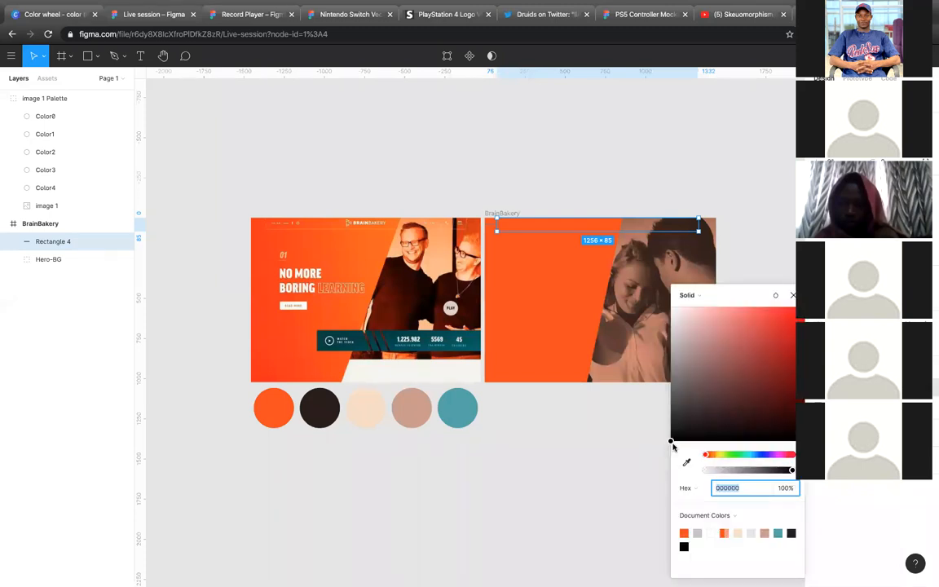
pyautogui.moveTo(670, 441); pyautogui.dragTo(659, 349)
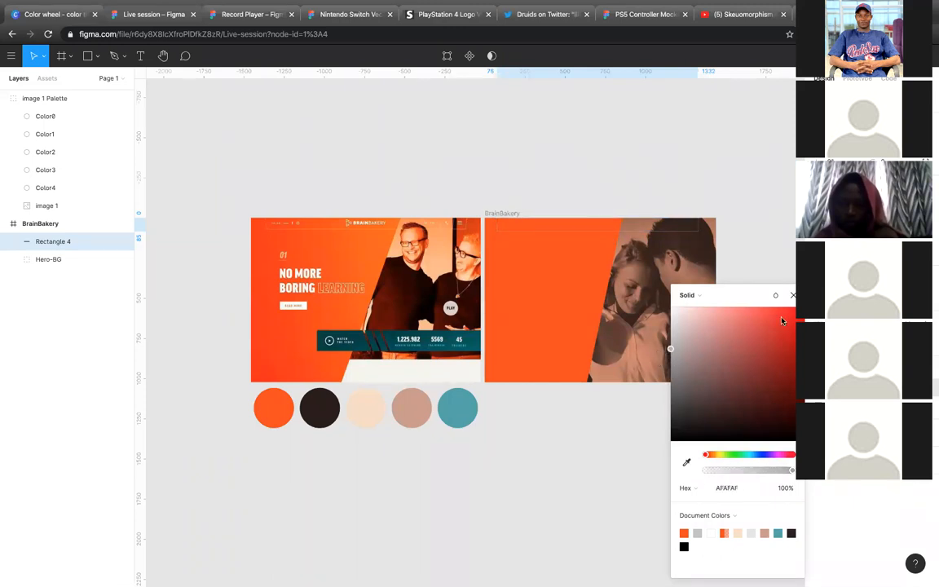
pyautogui.click(793, 296)
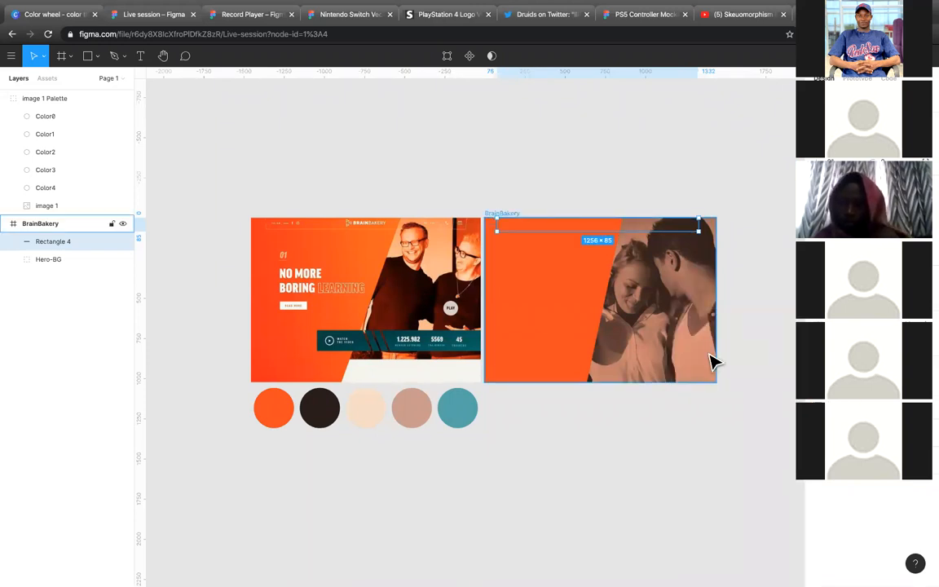
# Step: Slant the header outline's sides like the reference by moving its top corner points outward to X 66 and X 1342, and finish editing
pyautogui.press('Return')
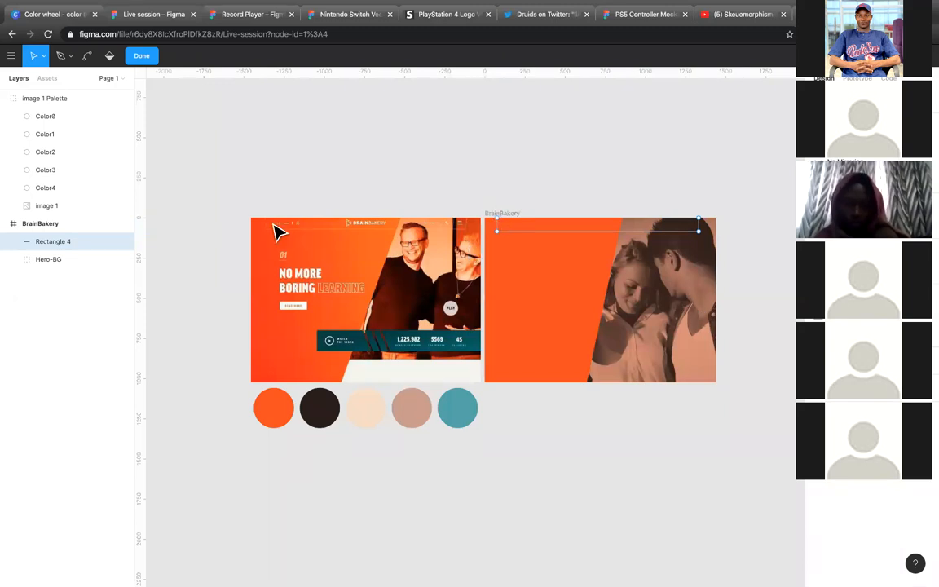
pyautogui.scroll(5, 276, 231)
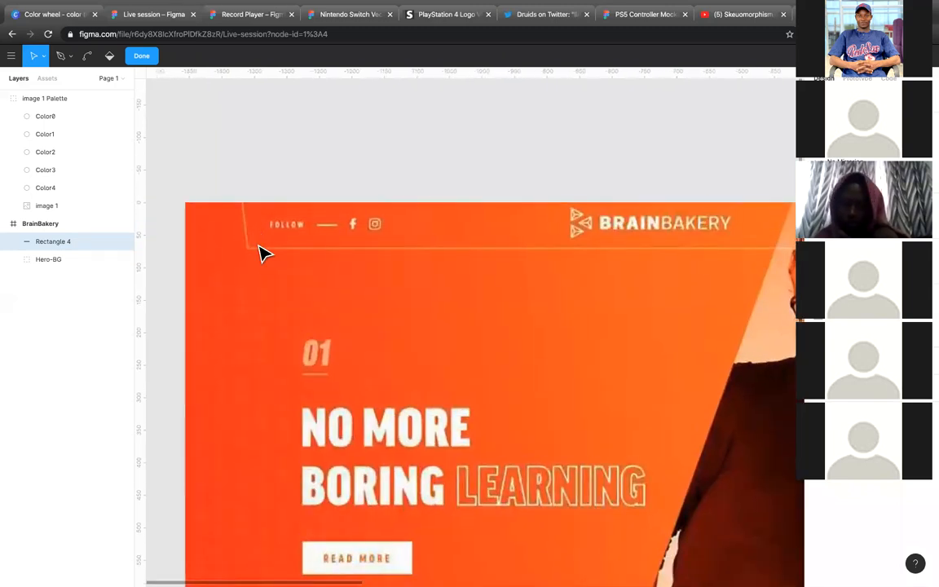
pyautogui.scroll(-5, 434, 232)
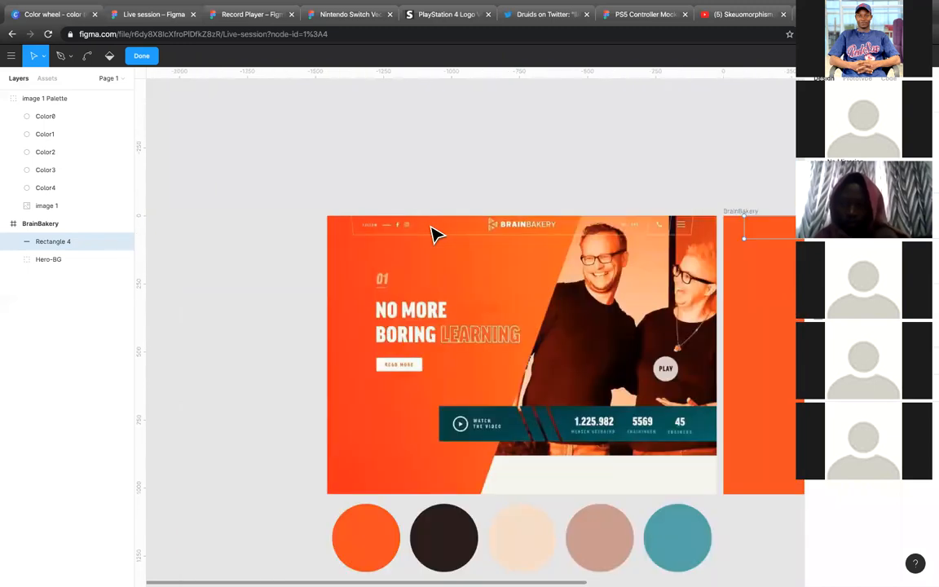
pyautogui.hscroll(3, 566, 209)
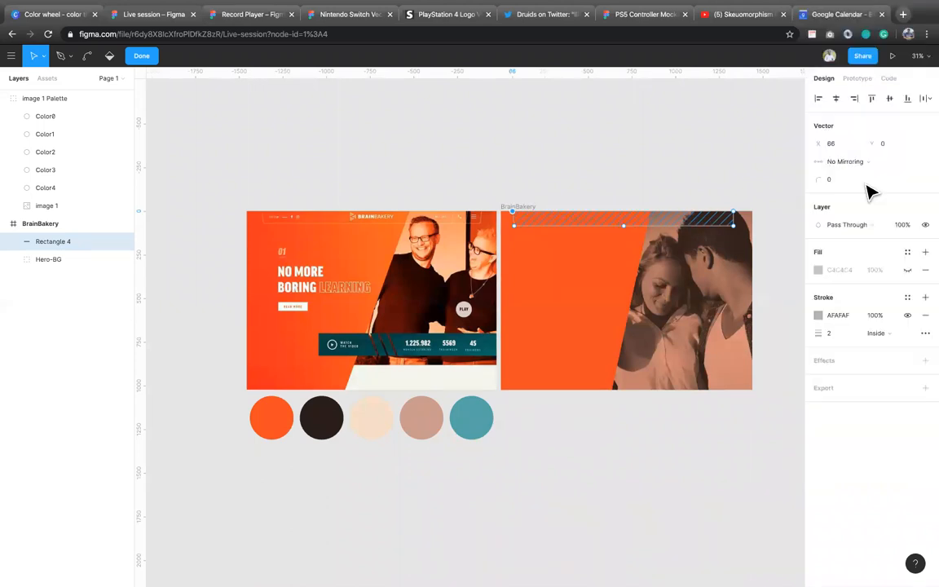
pyautogui.click(735, 213)
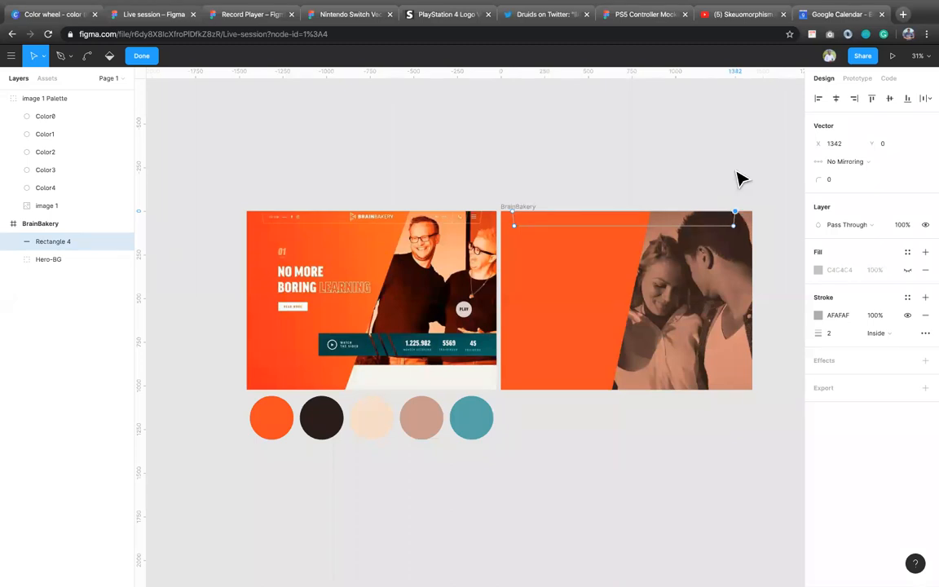
pyautogui.press('Escape')
pyautogui.press('Escape')
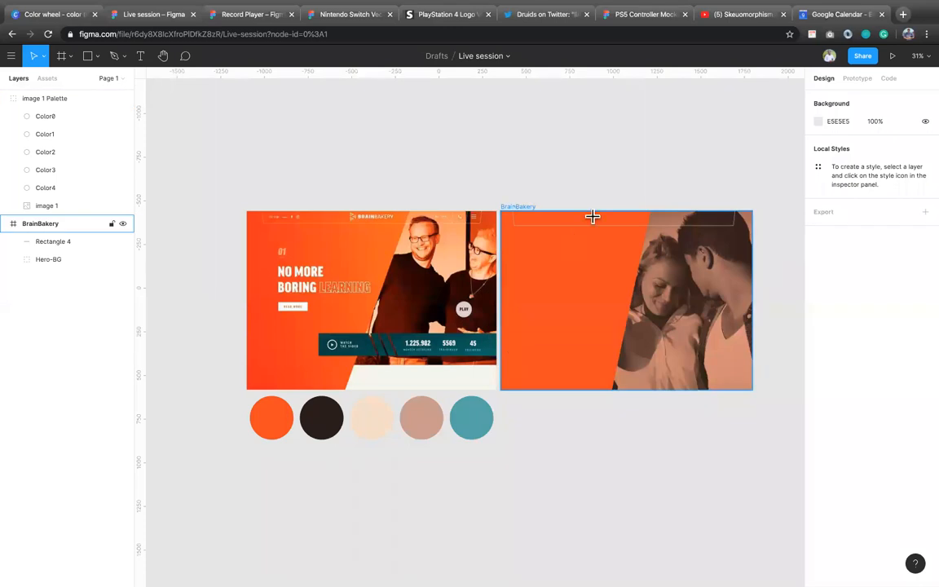
# Step: Add the logo text LOVEGALORE inside the header outline and set its fill to white FFFFFF
pyautogui.click(625, 220)
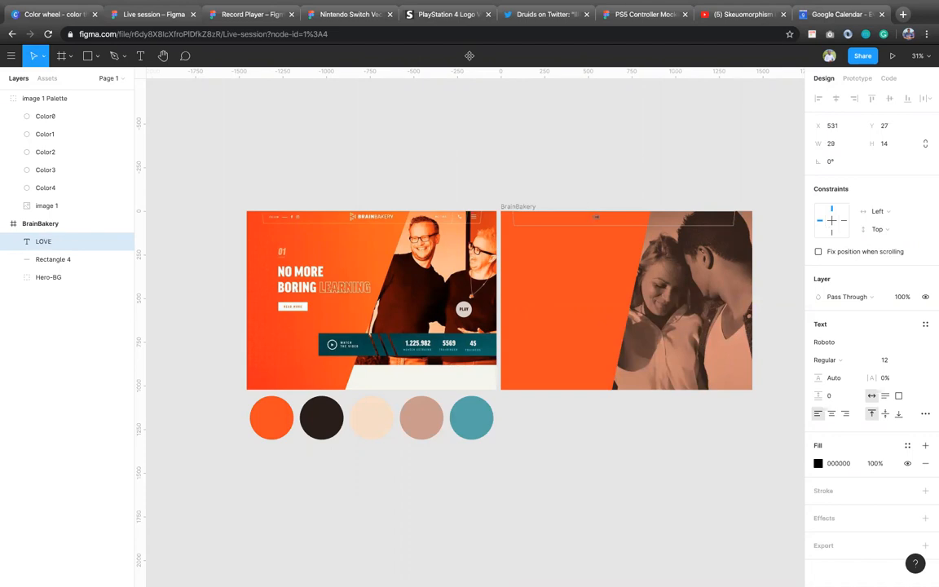
pyautogui.write('E')
pyautogui.click(638, 139)
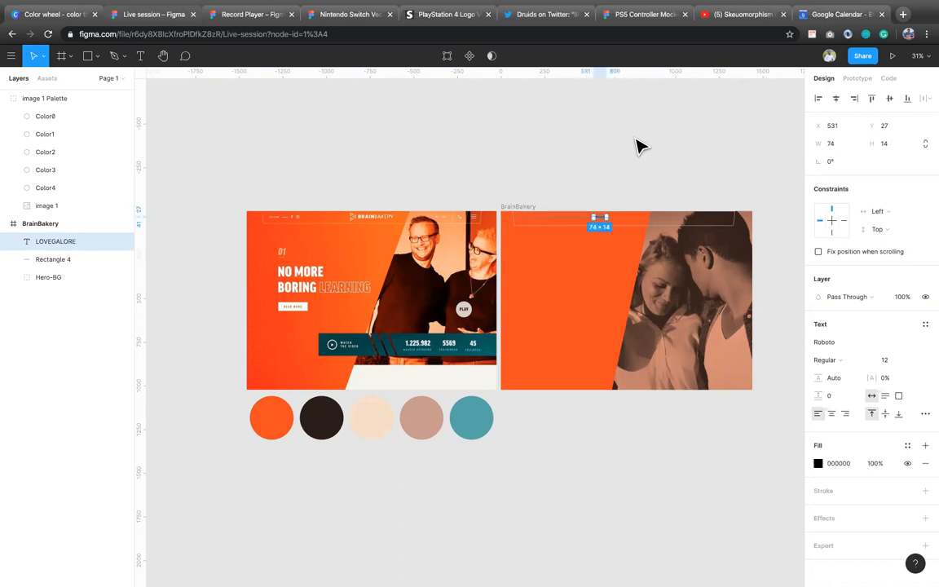
pyautogui.click(818, 464)
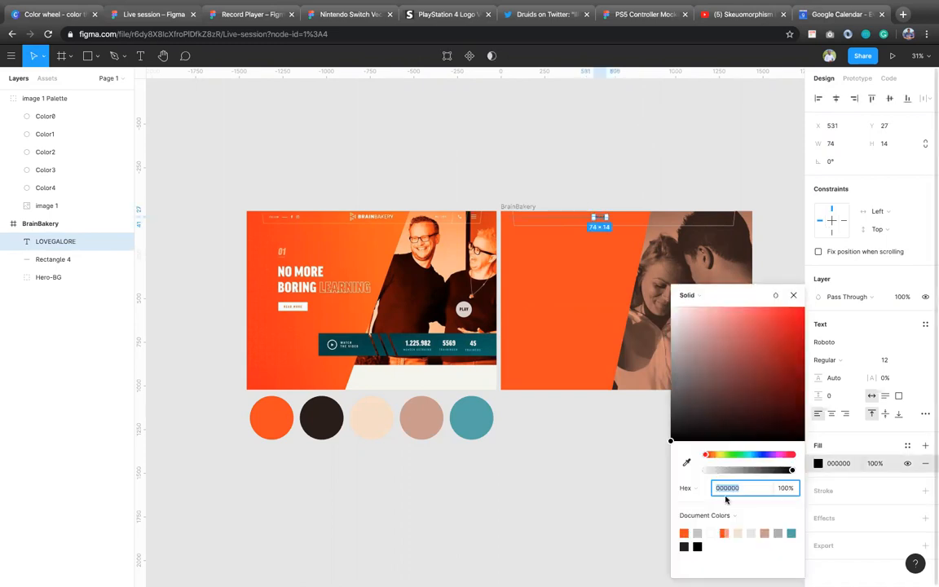
pyautogui.click(712, 535)
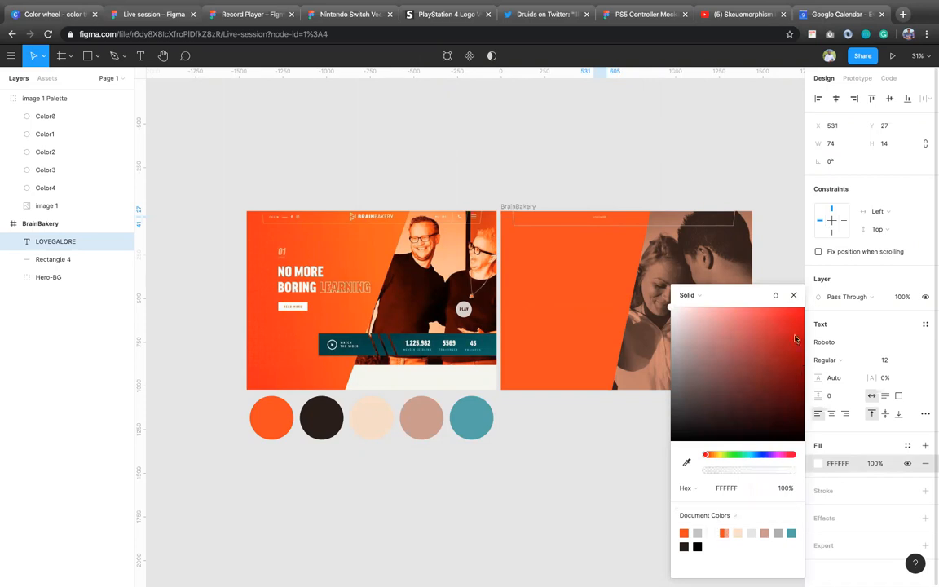
# Step: Change the font of the LOVEGALORE text to Avenir
pyautogui.click(843, 341)
pyautogui.click(843, 342)
pyautogui.write('A')
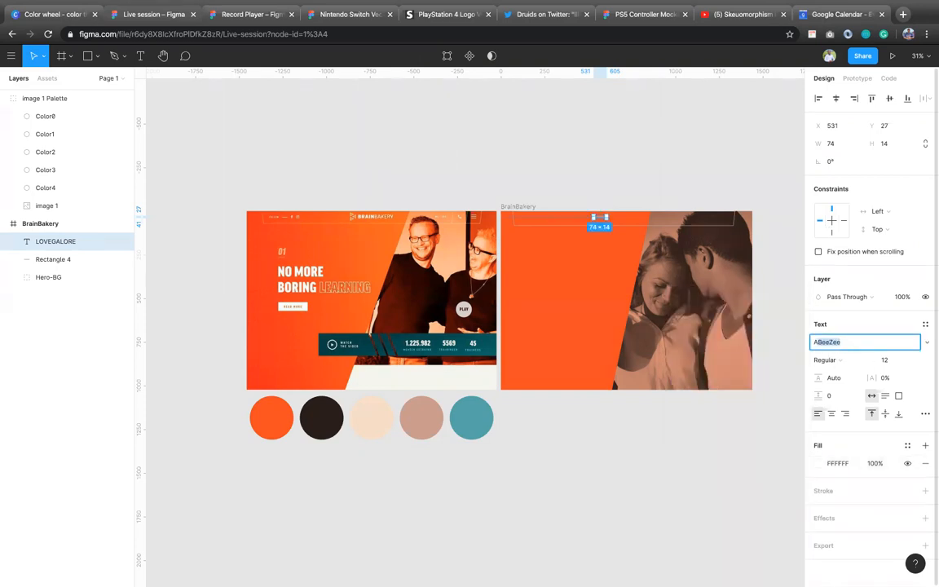
pyautogui.write('venir')
pyautogui.click(656, 520)
pyautogui.click(601, 218)
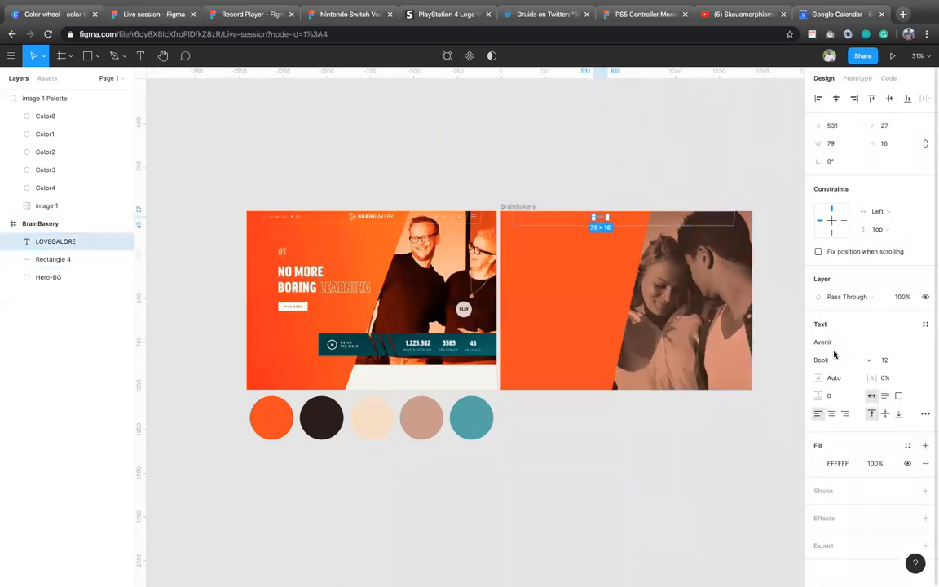
# Step: Set the LOVEGALORE text's size to 24 and its weight to Heavy
pyautogui.click(915, 361)
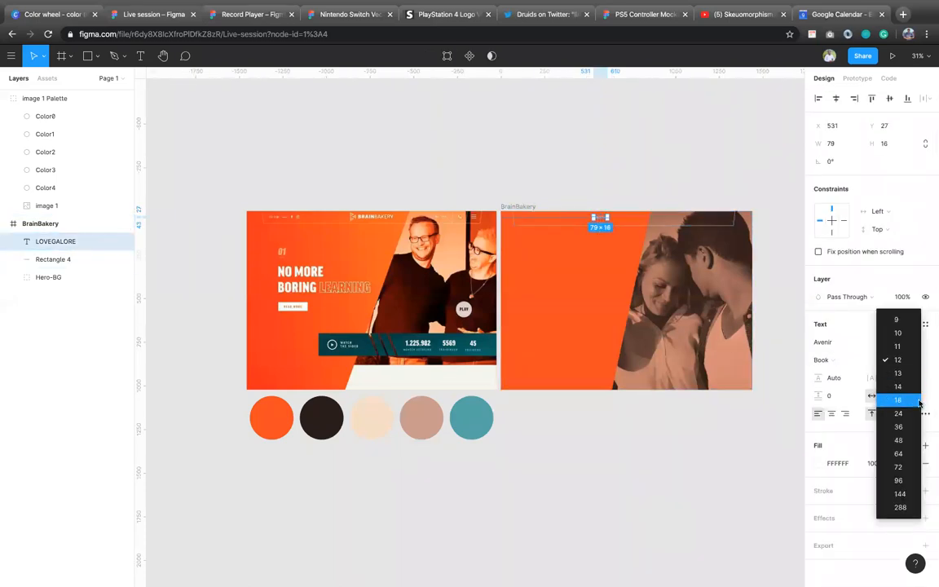
pyautogui.click(918, 401)
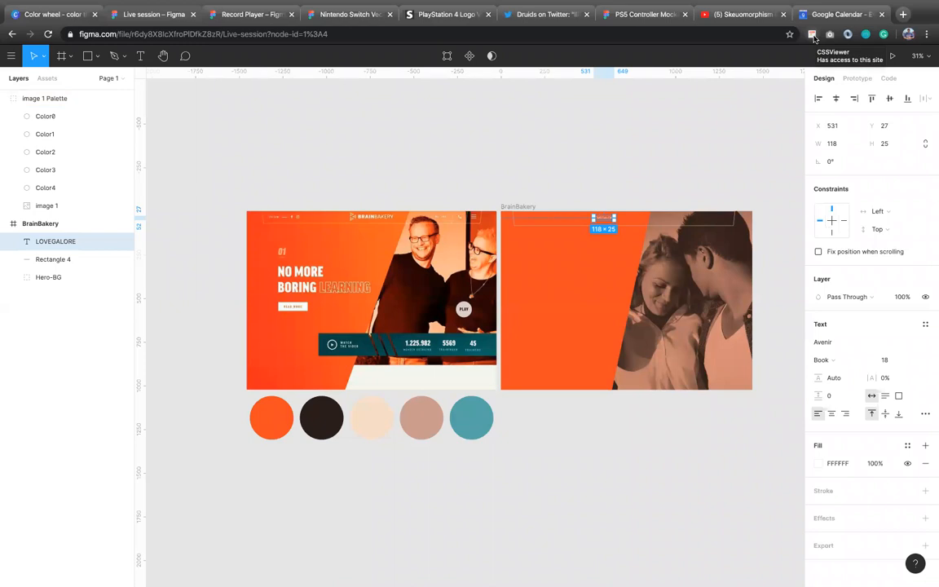
pyautogui.click(915, 363)
pyautogui.click(899, 374)
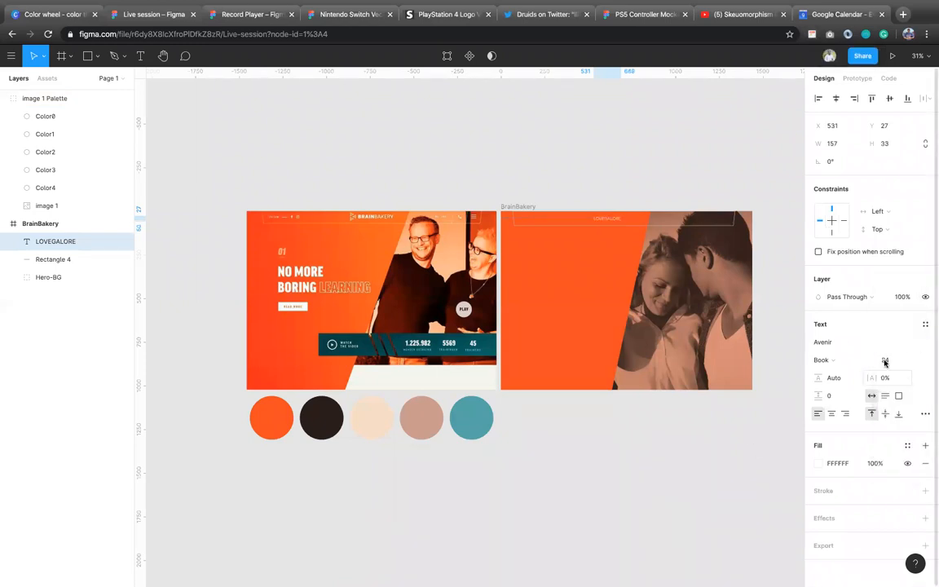
pyautogui.click(849, 362)
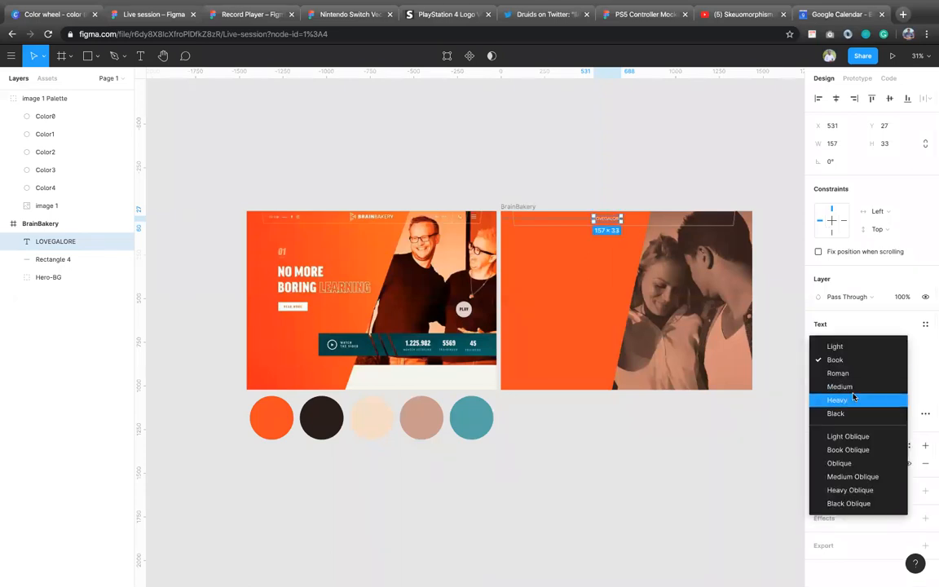
pyautogui.click(848, 400)
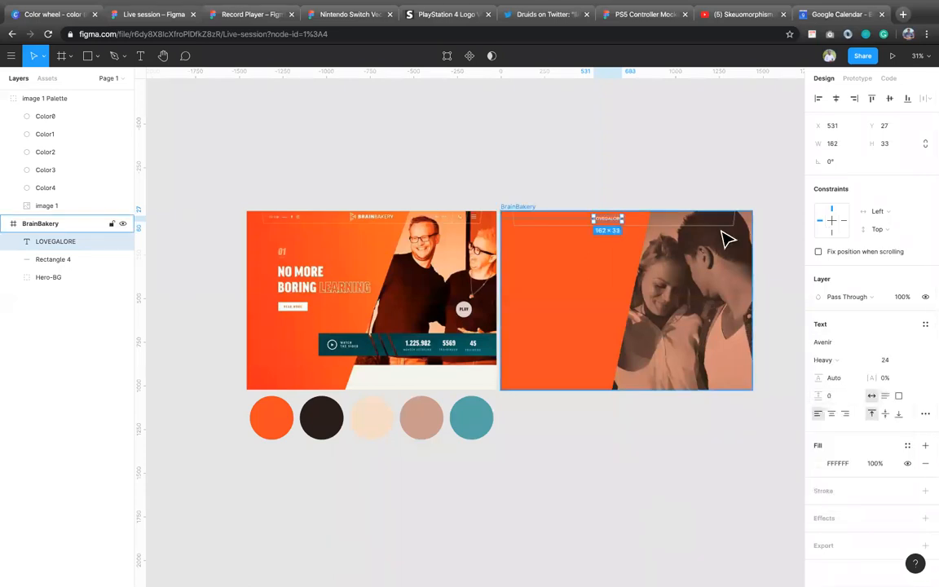
# Step: Center the LOVEGALORE text horizontally in the BrainBakery frame, and deselect it
pyautogui.scroll(5, 725, 238)
pyautogui.scroll(2, 725, 238)
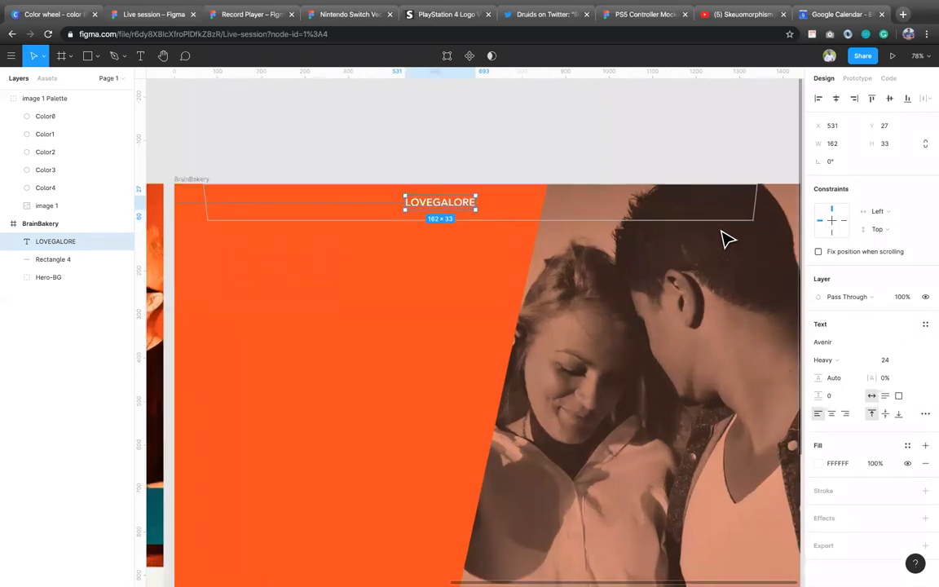
pyautogui.click(836, 98)
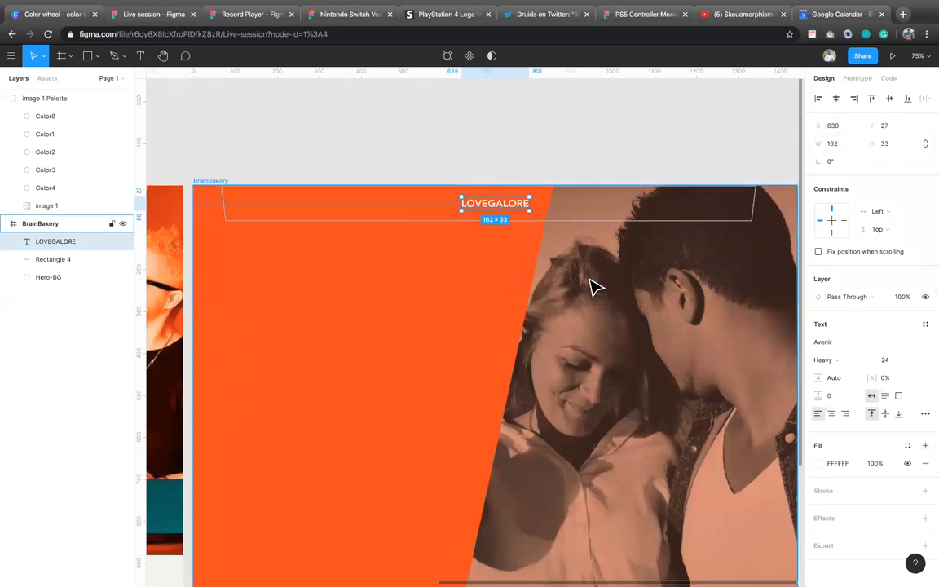
pyautogui.scroll(-3, 594, 287)
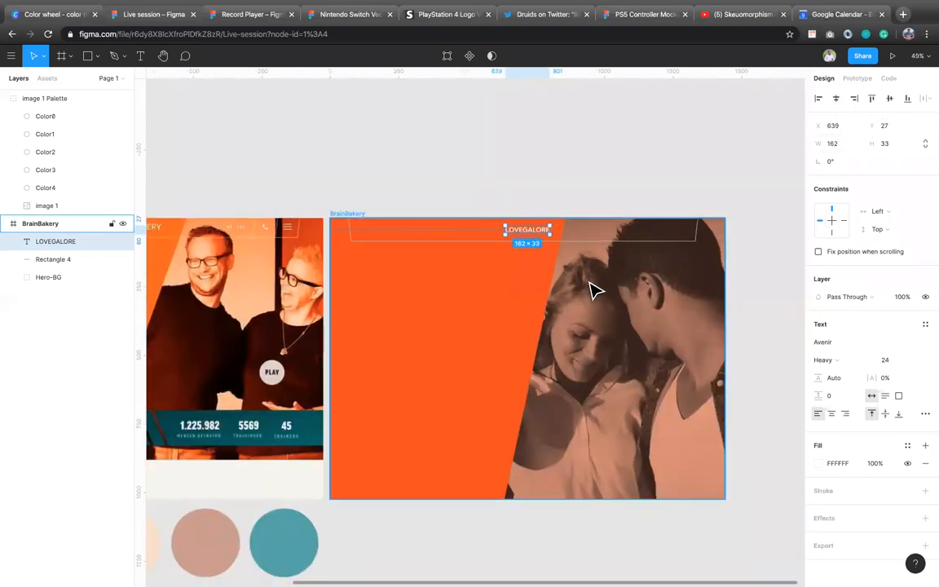
pyautogui.scroll(-2, 594, 287)
pyautogui.hscroll(-2, 594, 288)
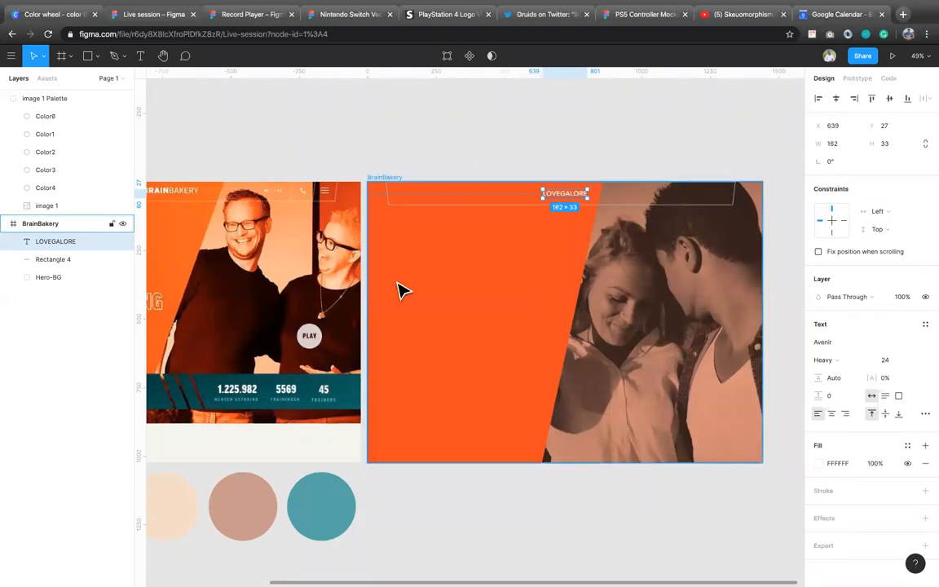
pyautogui.scroll(-2, 400, 291)
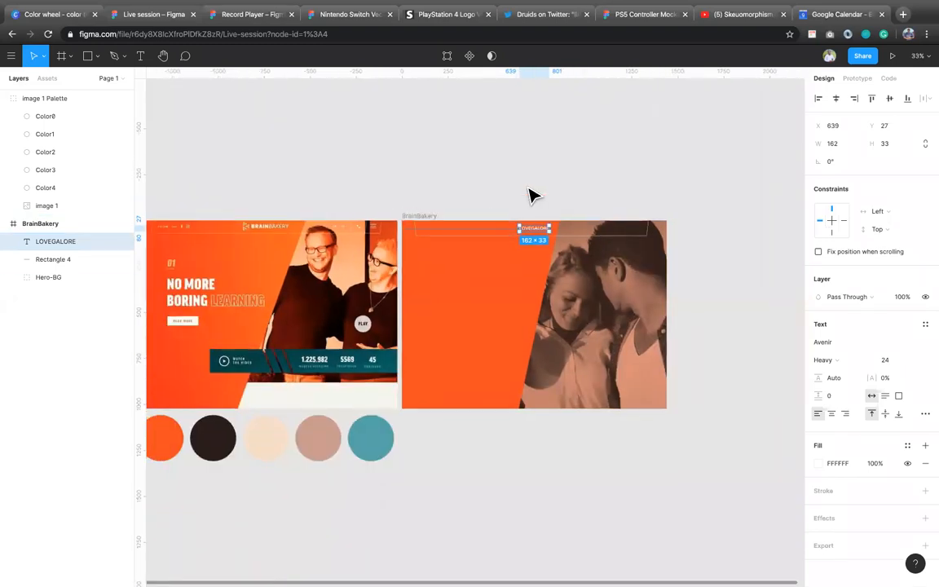
pyautogui.click(530, 196)
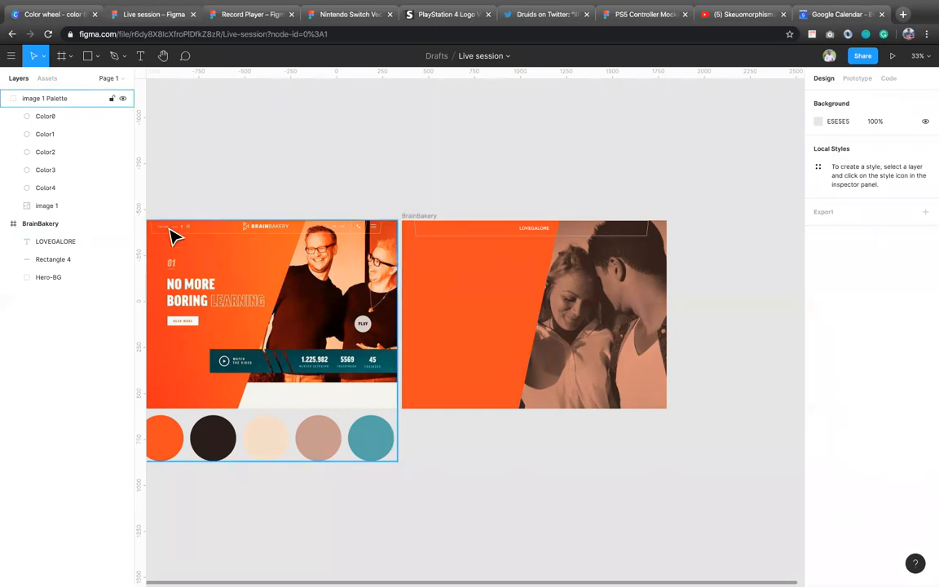
# Step: Add the text FOLLOW in capitals inside the header outline, to the left of the LOVEGALORE logo text
pyautogui.scroll(5, 171, 237)
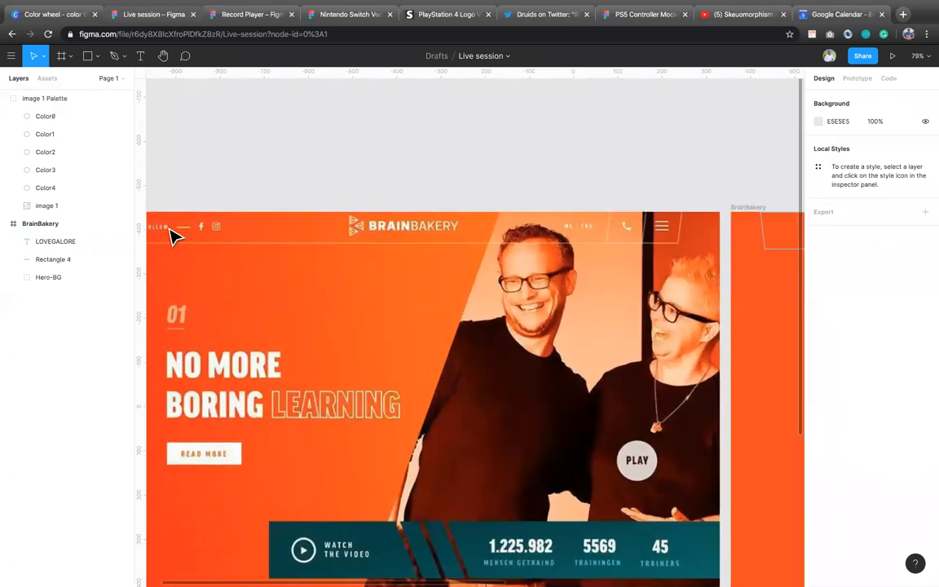
pyautogui.scroll(-5, 171, 237)
pyautogui.click(361, 261)
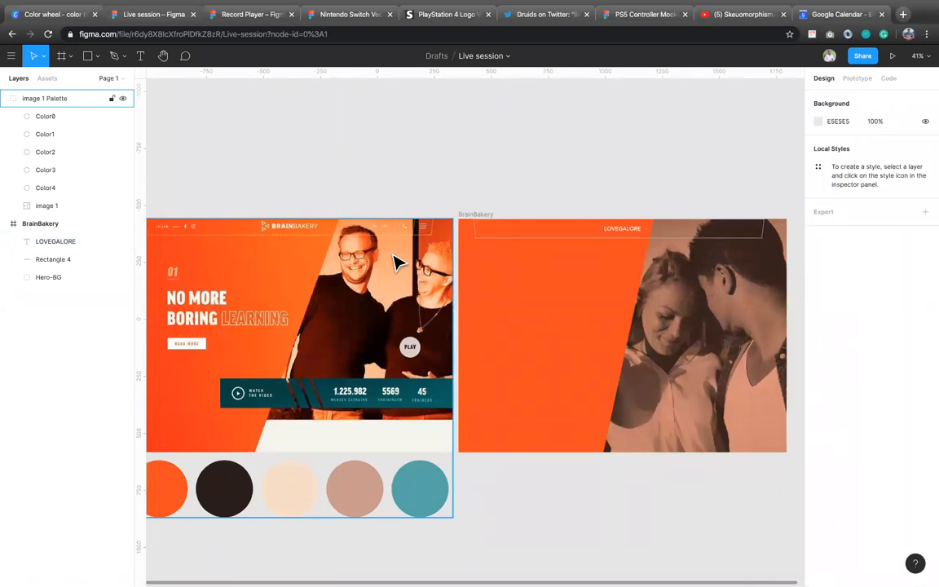
pyautogui.press('f')
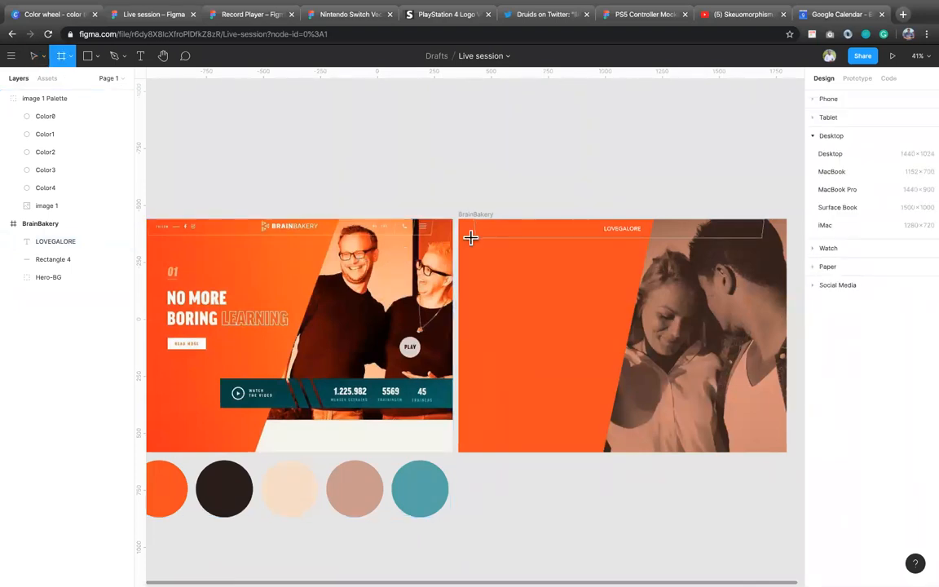
pyautogui.press('t')
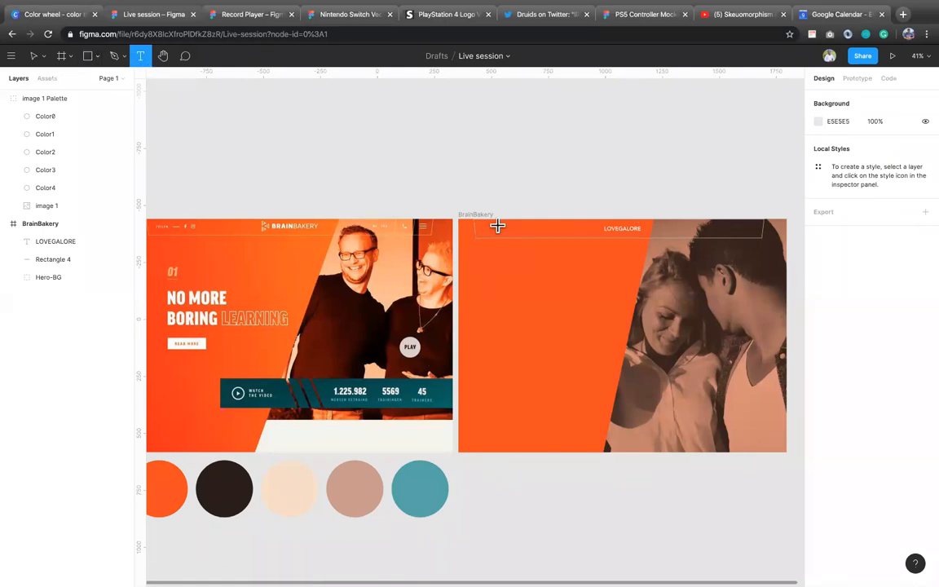
pyautogui.write('Follo')
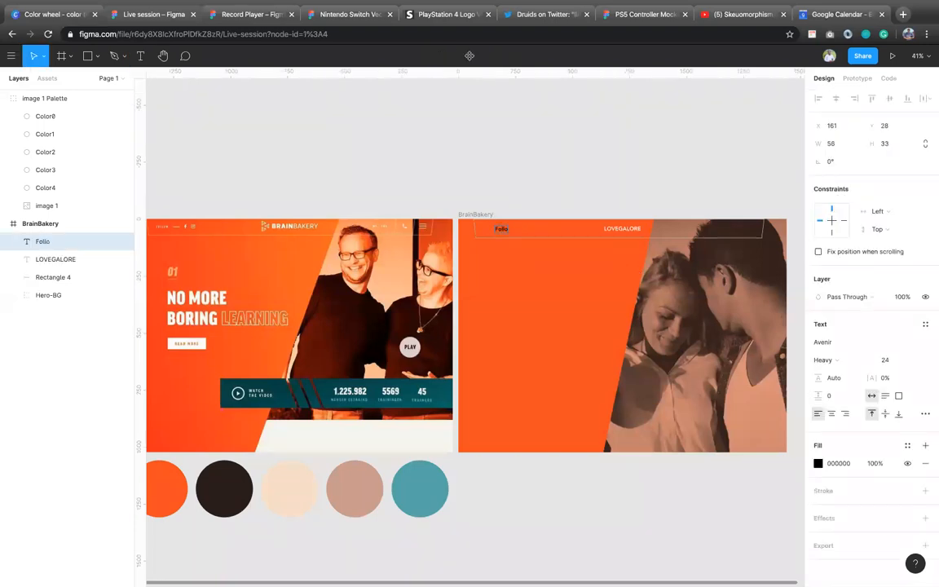
pyautogui.write('w')
pyautogui.press('Escape')
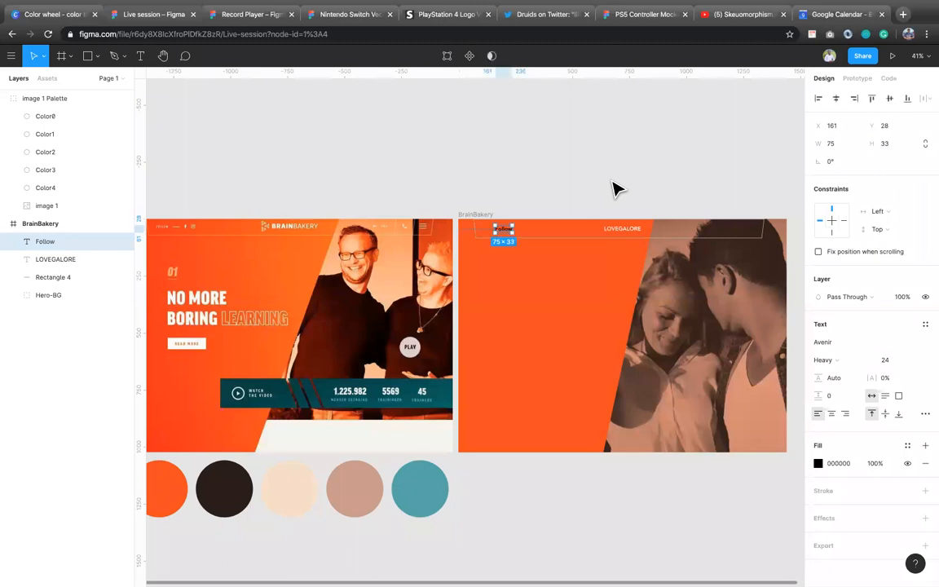
pyautogui.press('Return')
pyautogui.write('FOLLOW')
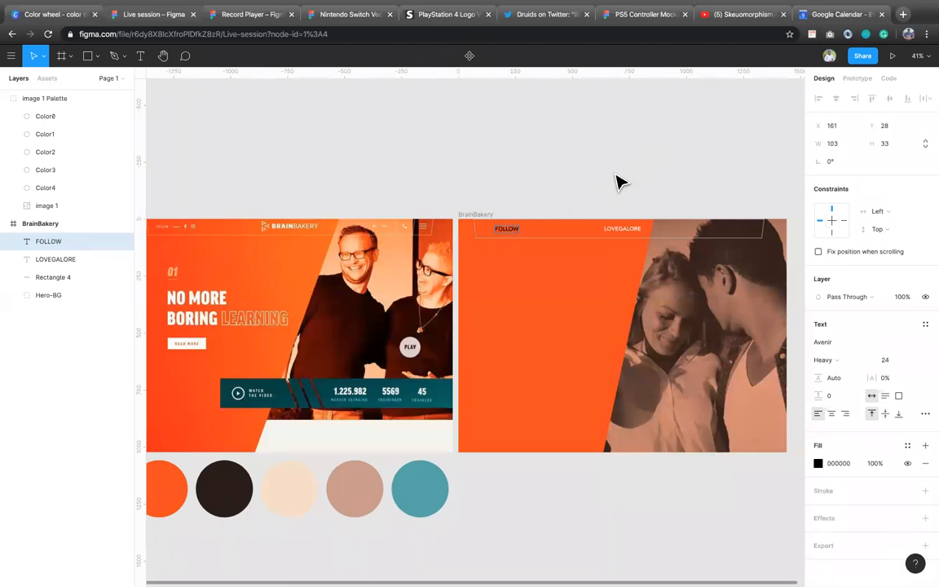
pyautogui.press('Escape')
# Step: Set the FOLLOW text's size to 18, nudge it down 1 px, and set its fill to white FFFFFF
pyautogui.click(883, 360)
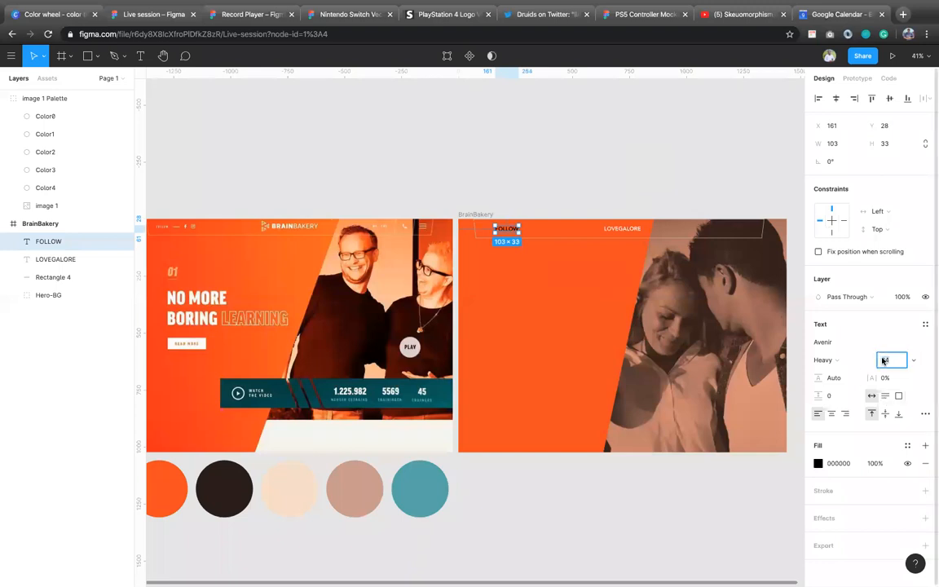
pyautogui.write('18')
pyautogui.press('Return')
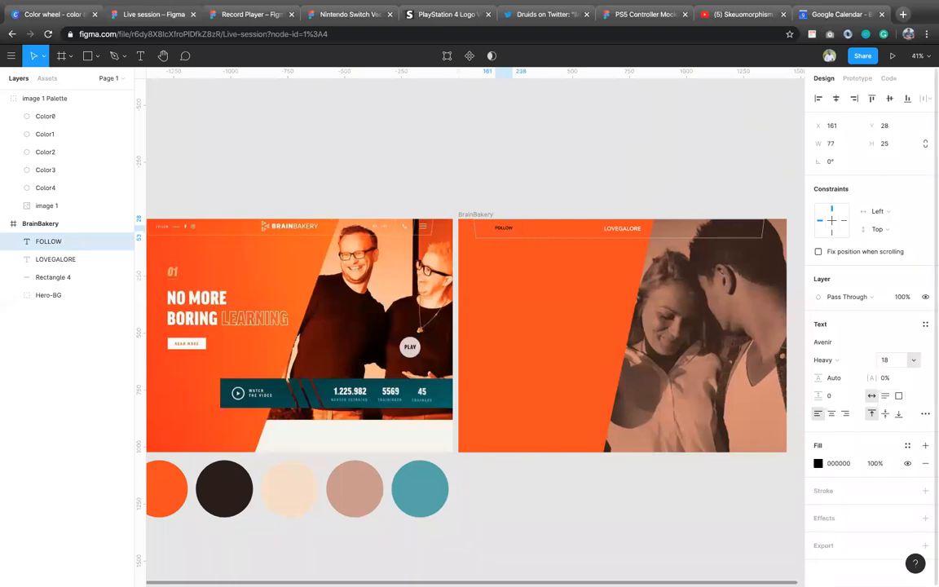
pyautogui.press('Down')
pyautogui.click(856, 465)
pyautogui.write('fff')
pyautogui.press('Return')
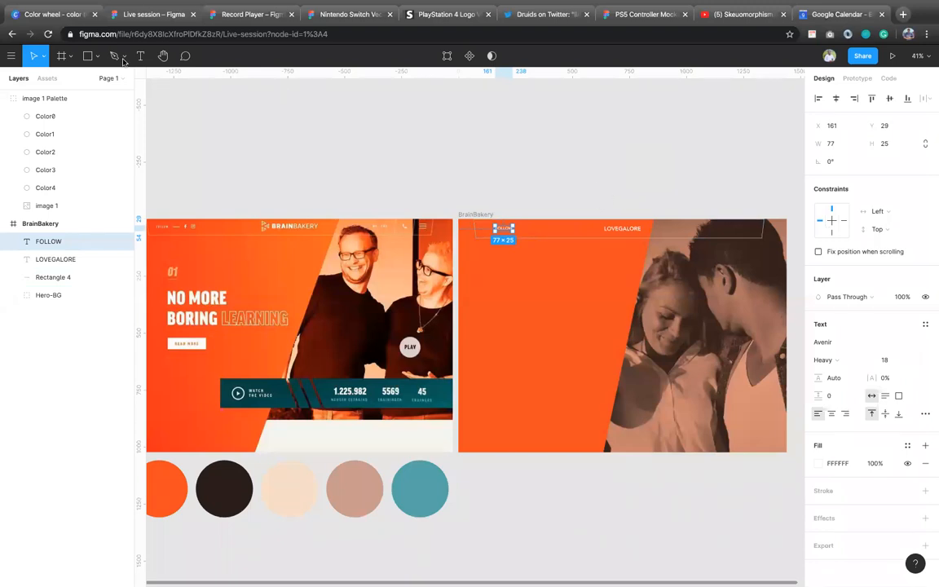
# Step: Draw a horizontal line about 39 px long just right of the FOLLOW text and set its stroke to white FFFFFF
pyautogui.press('l')
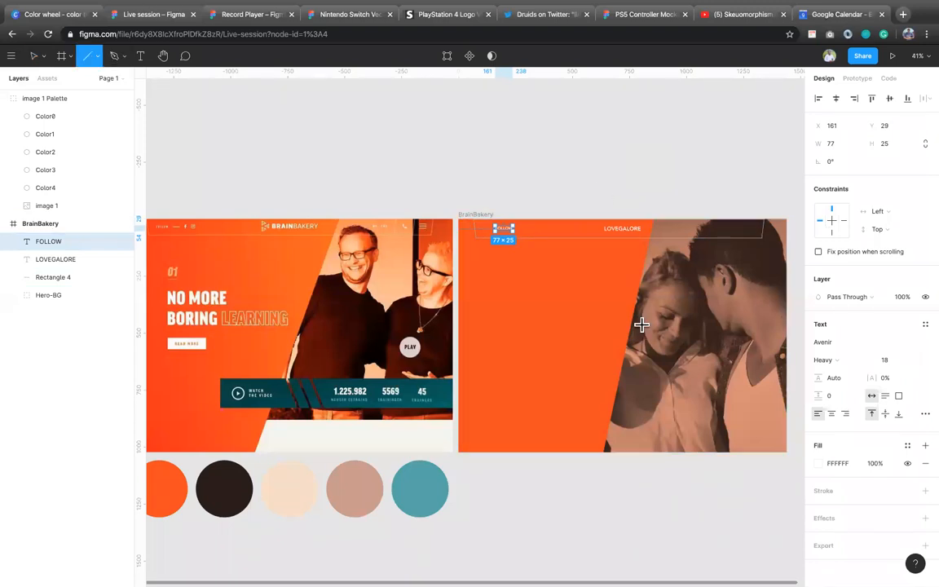
pyautogui.moveTo(520, 229)
pyautogui.mouseDown()
pyautogui.moveTo(536, 232)
pyautogui.moveTo(528, 230)
pyautogui.mouseUp()
pyautogui.press('v')
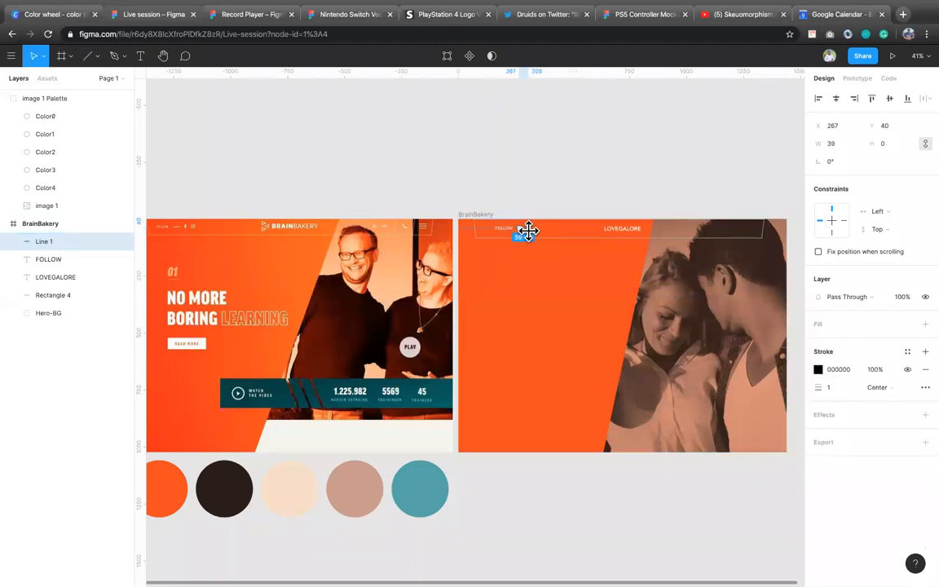
pyautogui.click(834, 370)
pyautogui.write('o')
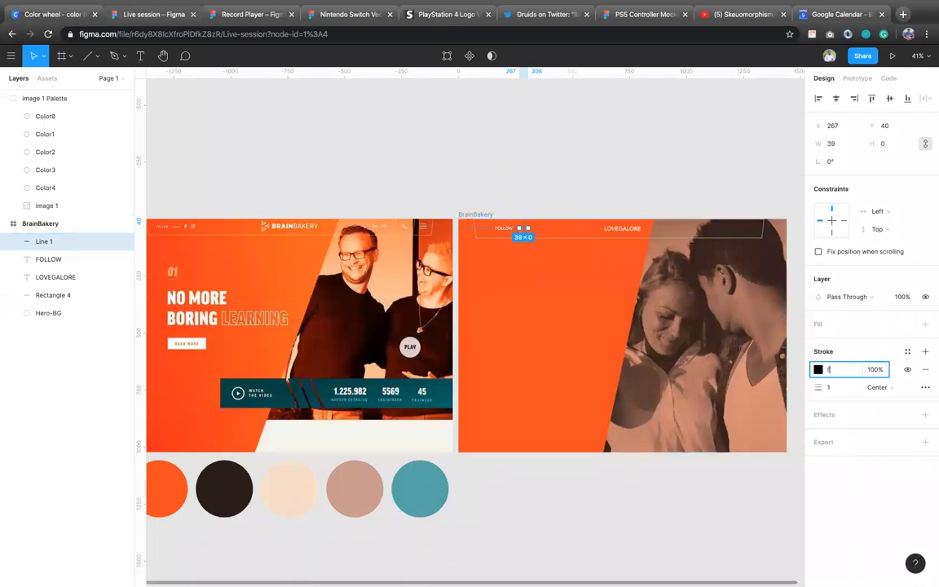
pyautogui.press('Return')
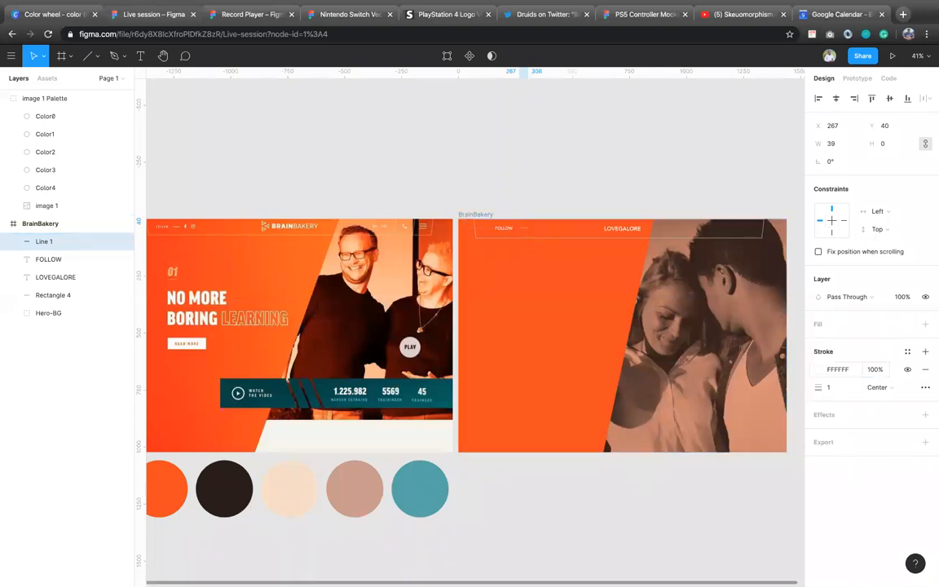
# Step: Move the short line 10 px closer to the FOLLOW text, set its stroke width to 2, and deselect it
pyautogui.hotkey('shift', 'Left')
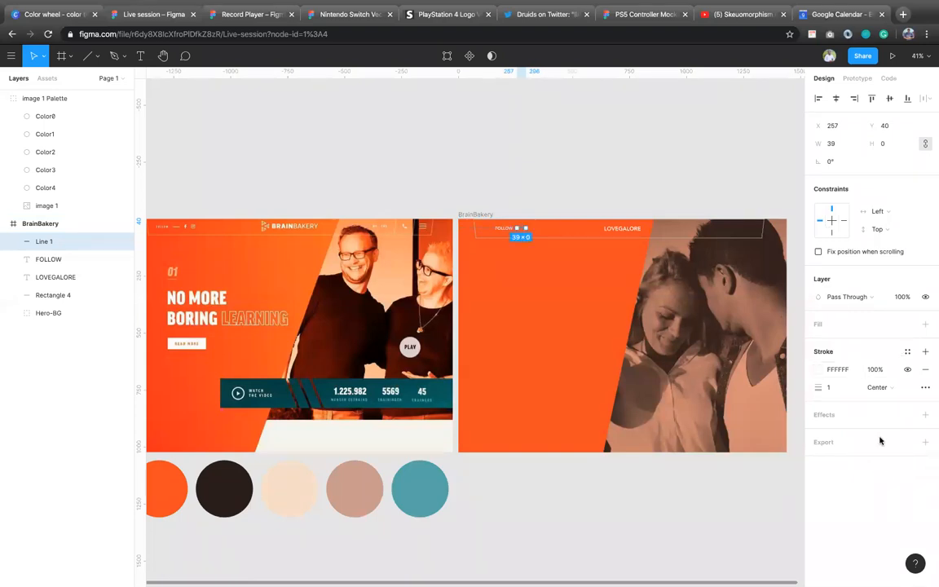
pyautogui.click(838, 388)
pyautogui.write('2')
pyautogui.press('Return')
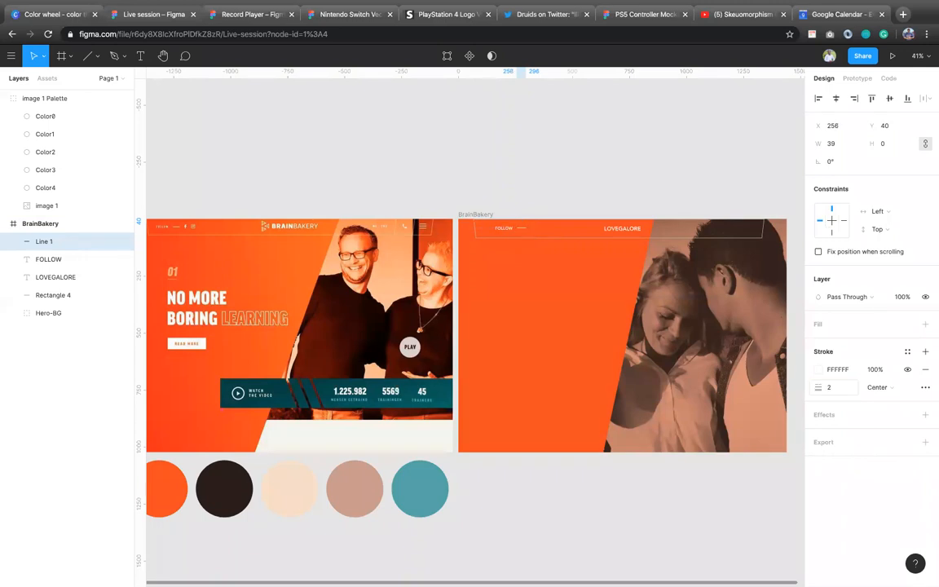
pyautogui.click(587, 205)
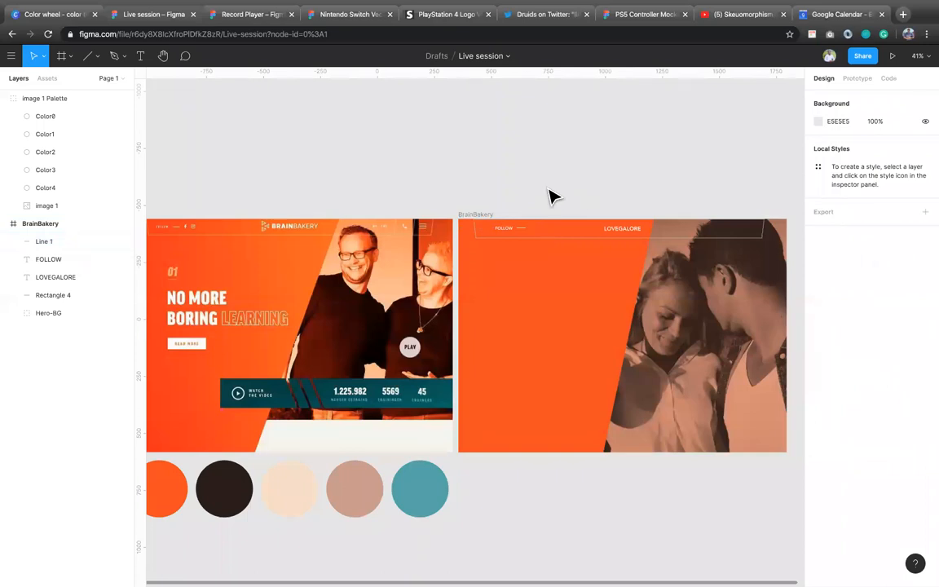
# Step: Run the Iconify plugin, search it for Facebook, and import the bx:bxl-facebook icon
pyautogui.rightClick(550, 190)
pyautogui.moveTo(587, 222)
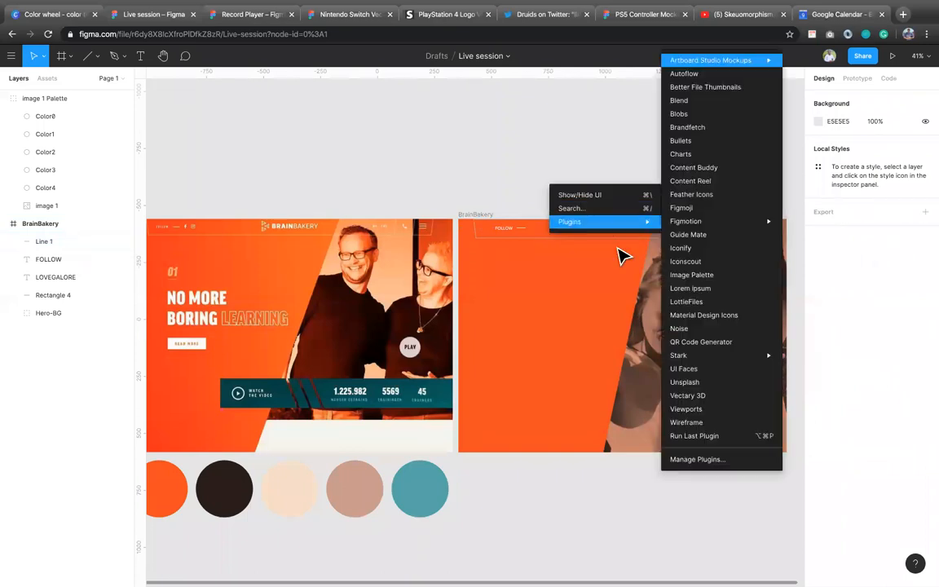
pyautogui.click(692, 249)
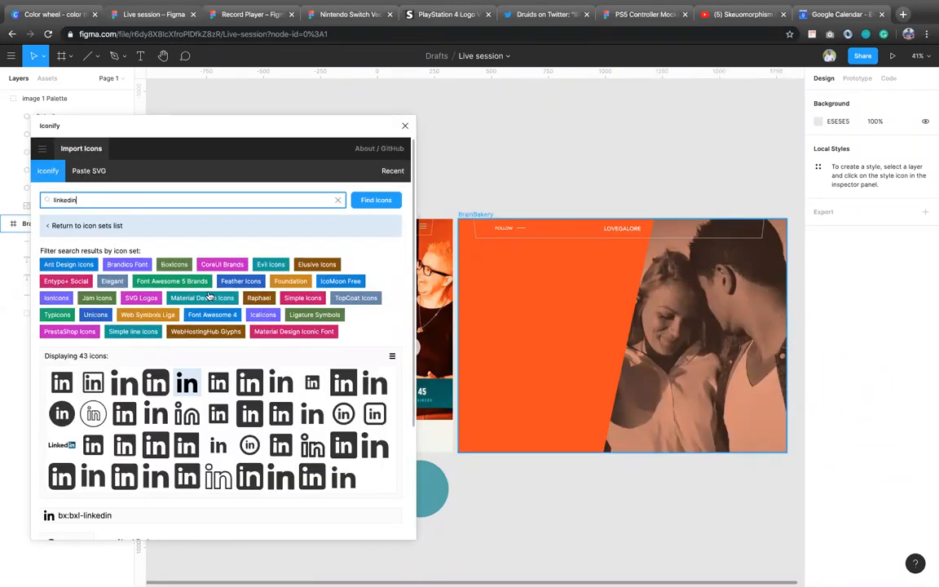
pyautogui.doubleClick(99, 198)
pyautogui.write('Facebook')
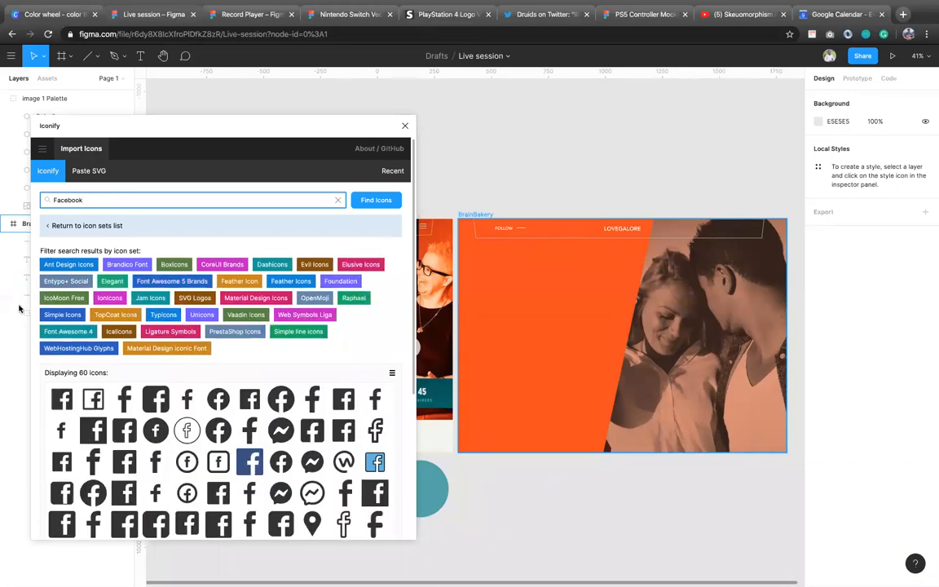
pyautogui.click(186, 399)
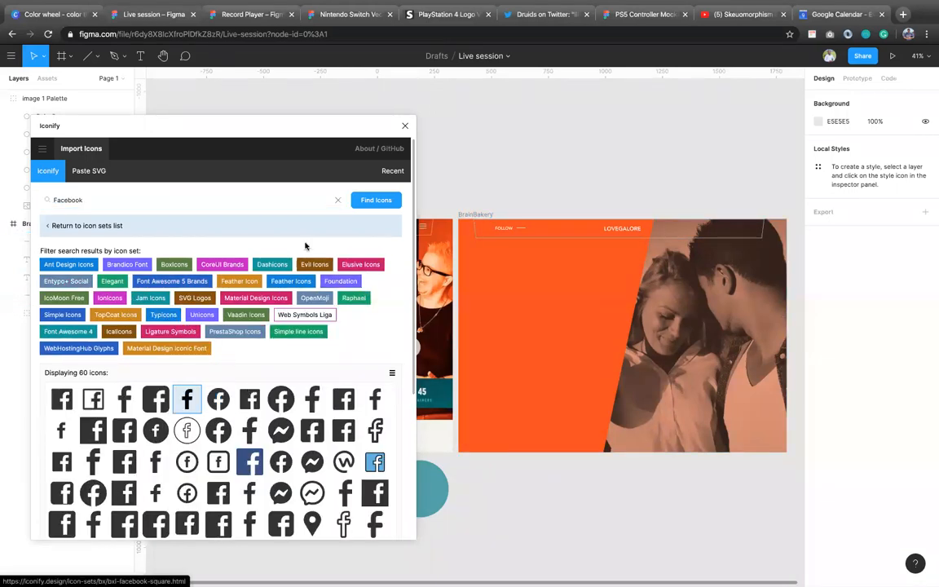
pyautogui.scroll(-3, 253, 359)
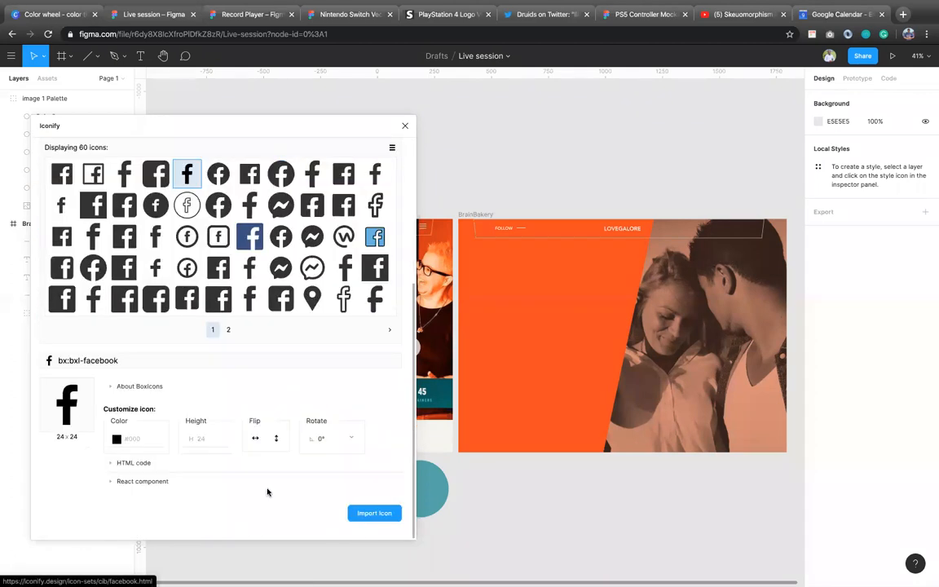
pyautogui.click(363, 516)
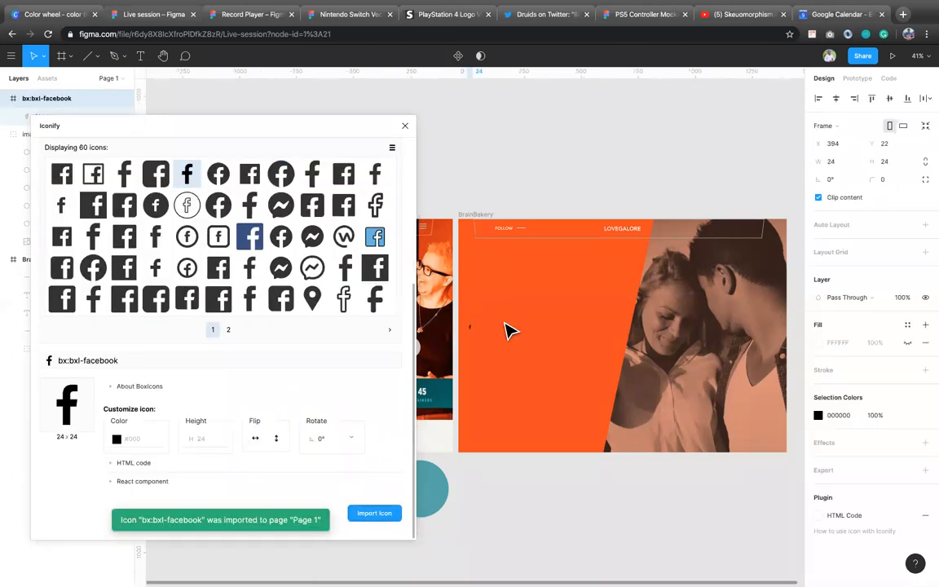
# Step: Search Iconify for Instagram, import the bx:bxl-instagram icon, and close the plugin
pyautogui.hscroll(-8, 481, 310)
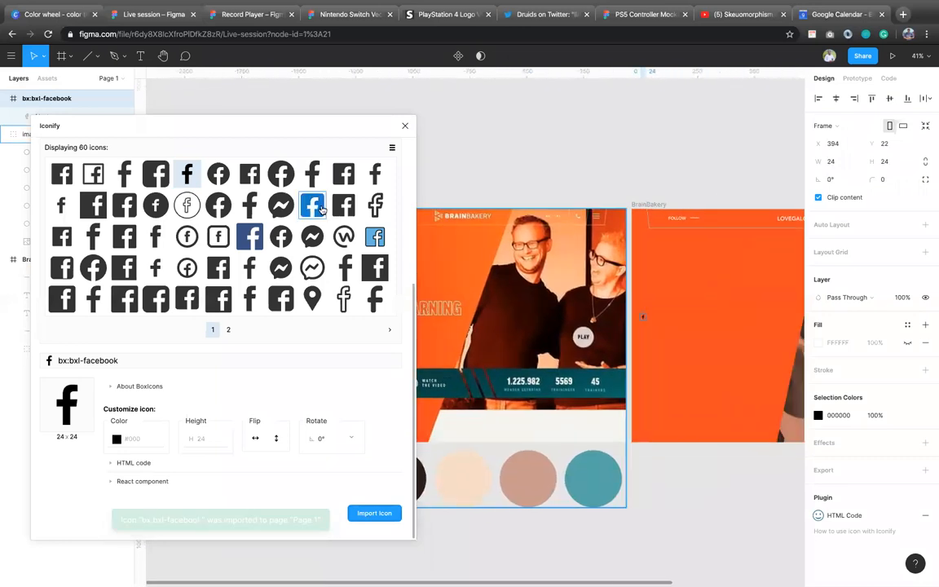
pyautogui.scroll(5, 321, 208)
pyautogui.click(107, 203)
pyautogui.press('super+a')
pyautogui.write('In')
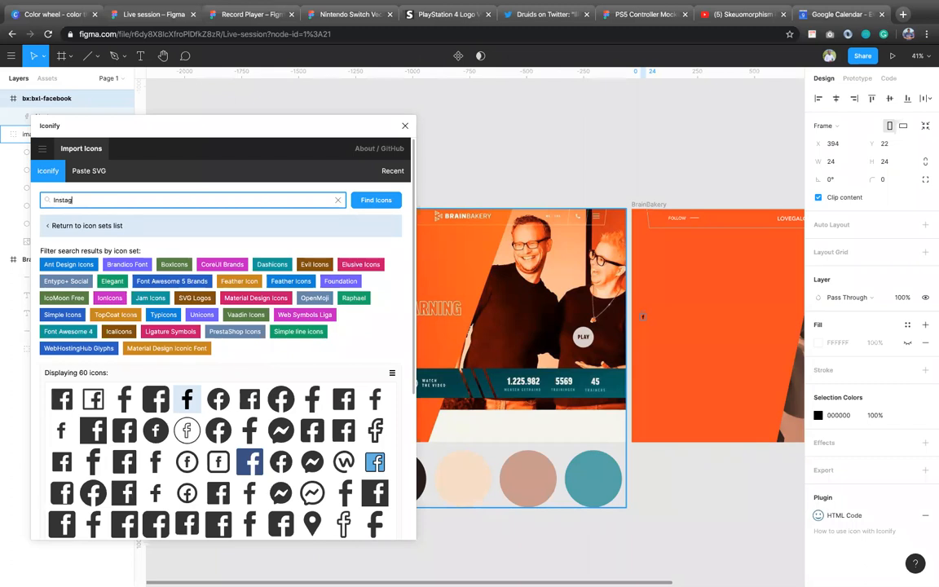
pyautogui.write('stagram')
pyautogui.press('Return')
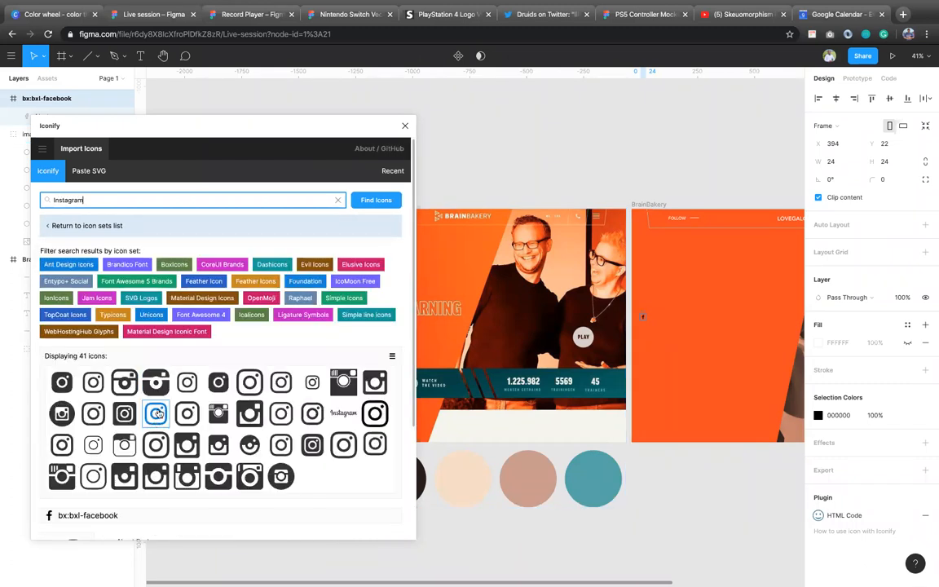
pyautogui.click(187, 390)
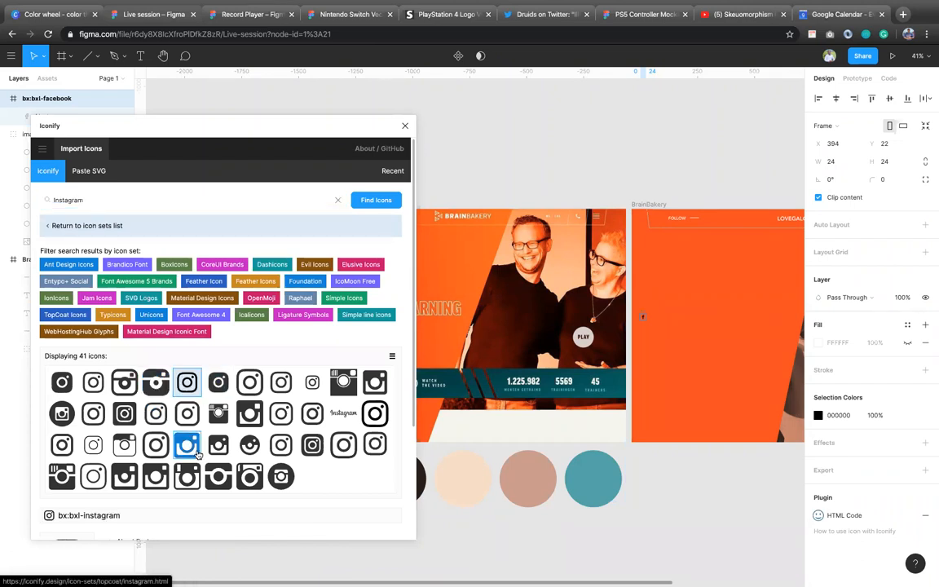
pyautogui.click(369, 513)
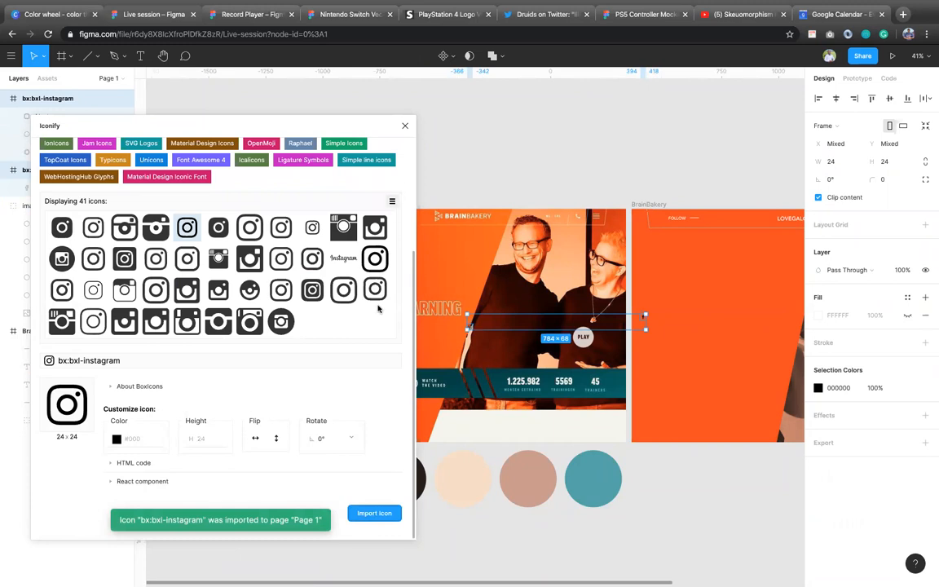
pyautogui.click(404, 126)
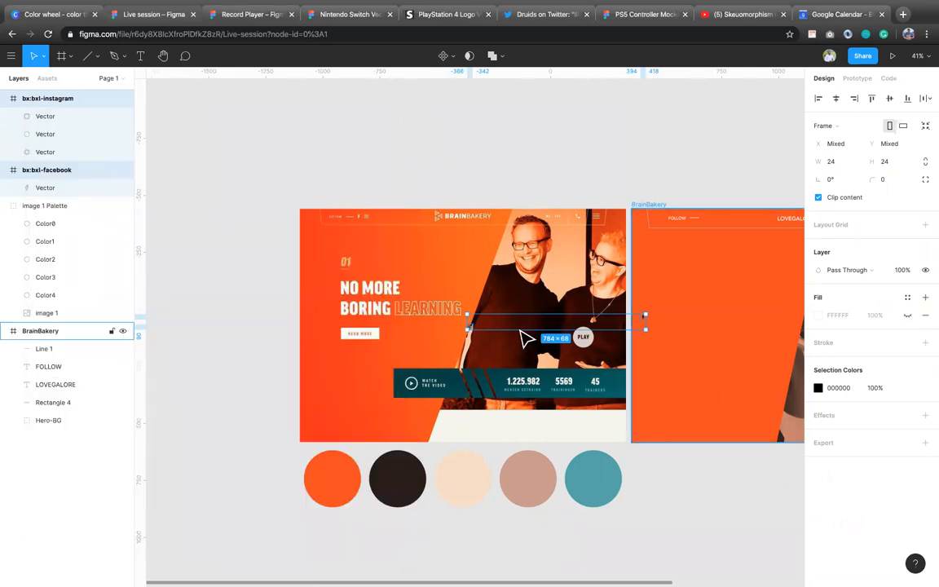
pyautogui.doubleClick(474, 328)
pyautogui.moveTo(473, 328); pyautogui.dragTo(712, 236)
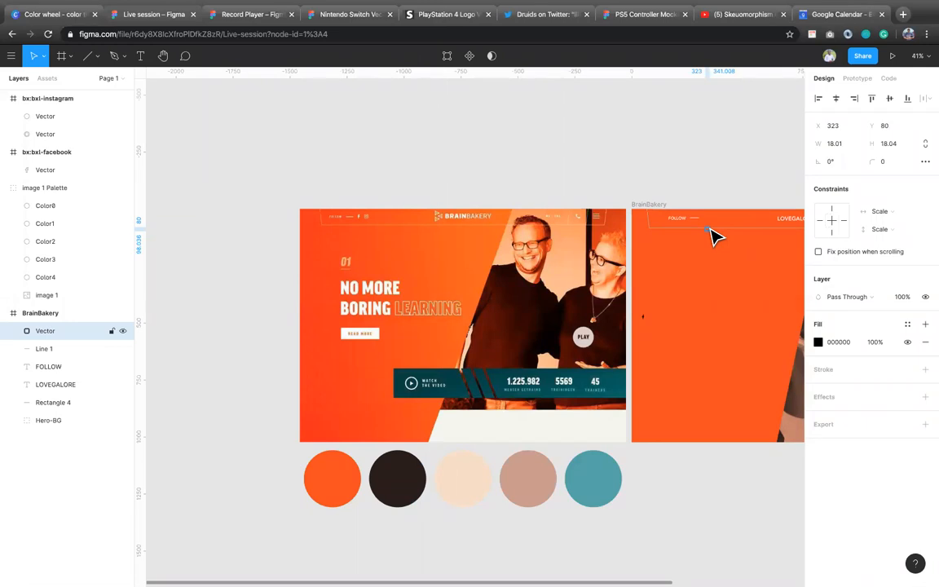
pyautogui.hotkey('ctrl', 'z')
pyautogui.hotkey('ctrl', 'z')
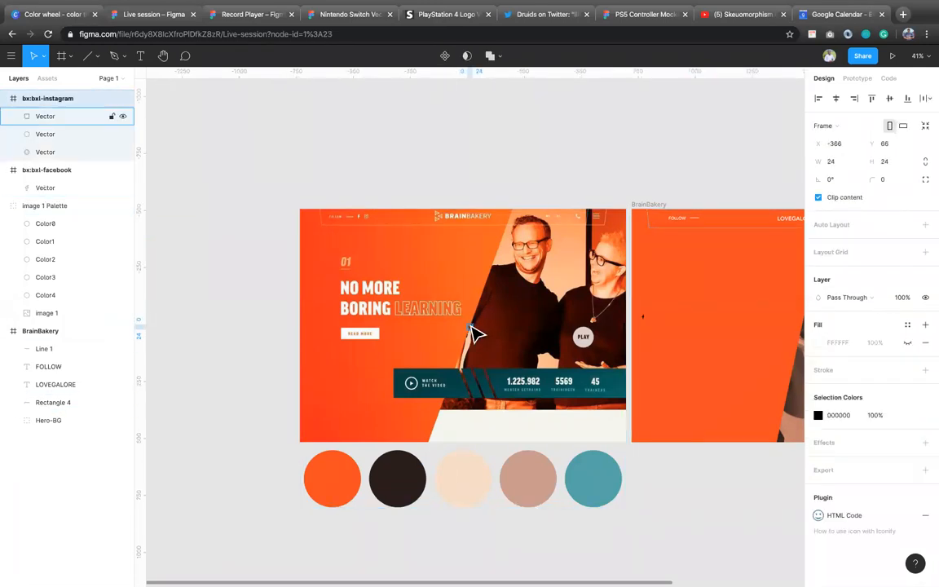
# Step: Place the Instagram icon in the header after the short line, at about X 313, Y 39, and the Facebook icon at about X 357, Y 40
pyautogui.moveTo(473, 327); pyautogui.dragTo(709, 225)
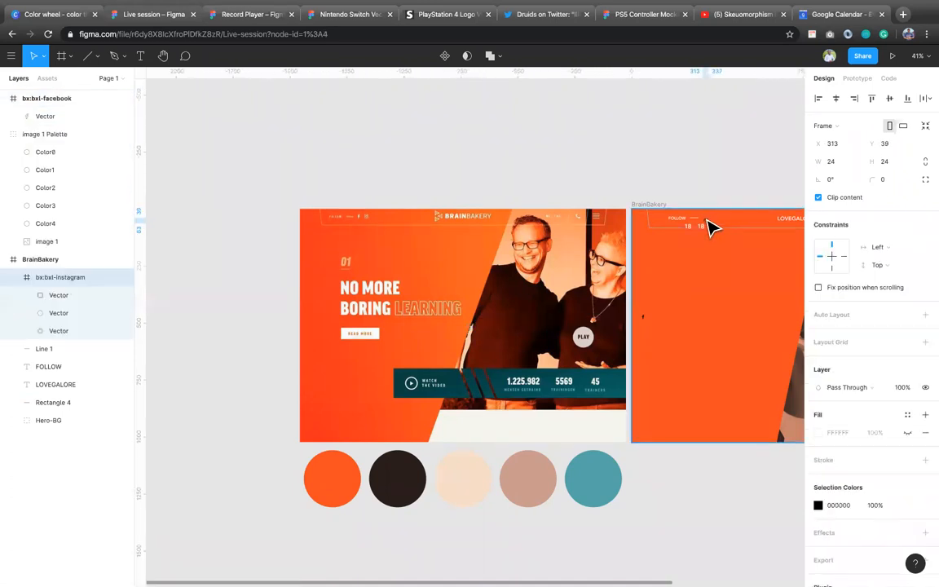
pyautogui.click(650, 325)
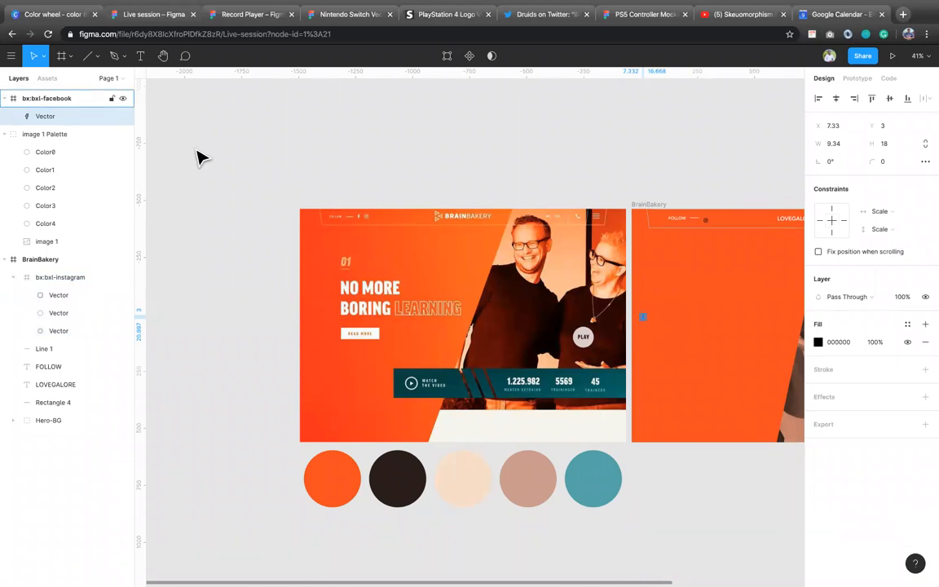
pyautogui.press('Escape')
pyautogui.moveTo(648, 325); pyautogui.dragTo(718, 221)
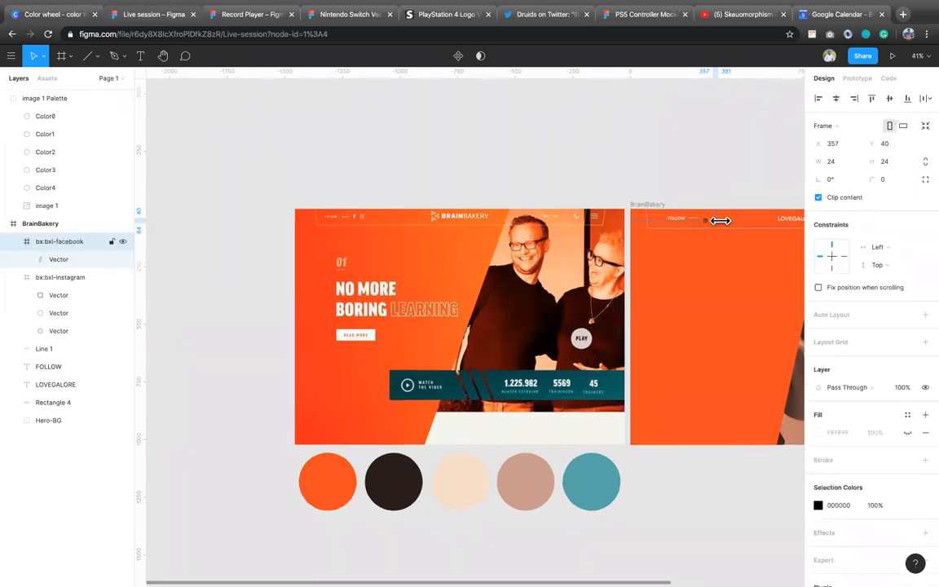
# Step: Select both the Instagram and Facebook icons and change their black selection color to white FFFFFF
pyautogui.scroll(5, 721, 231)
pyautogui.hscroll(3, 724, 229)
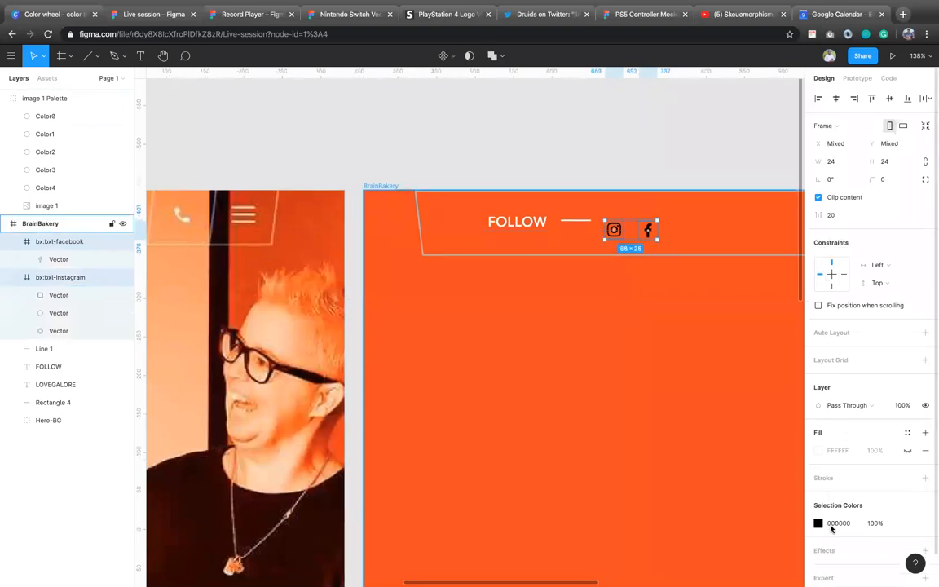
pyautogui.click(840, 523)
pyautogui.write('fff')
pyautogui.press('Return')
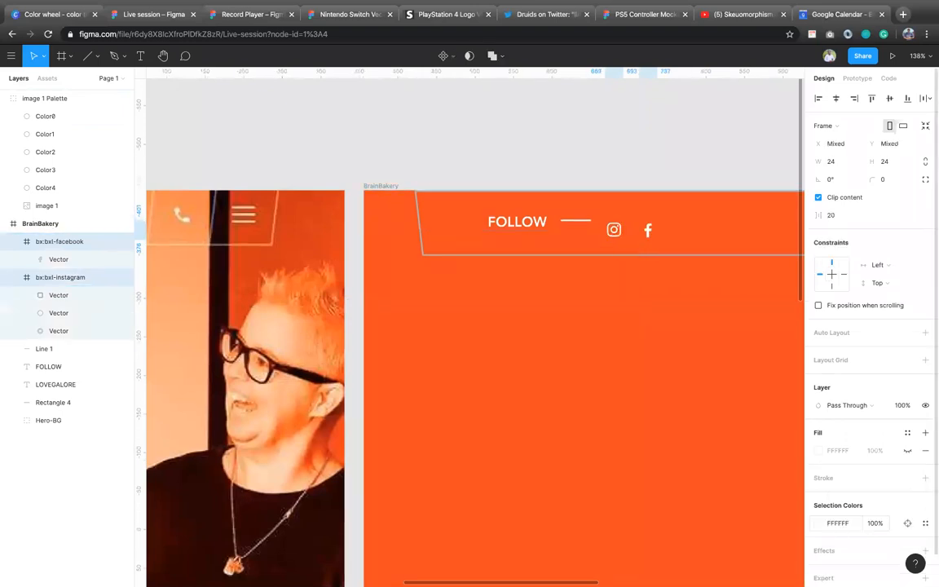
# Step: Move the selected Instagram and Facebook icons up in line with the FOLLOW label and short line, and deselect them
pyautogui.moveTo(621, 228); pyautogui.dragTo(623, 227)
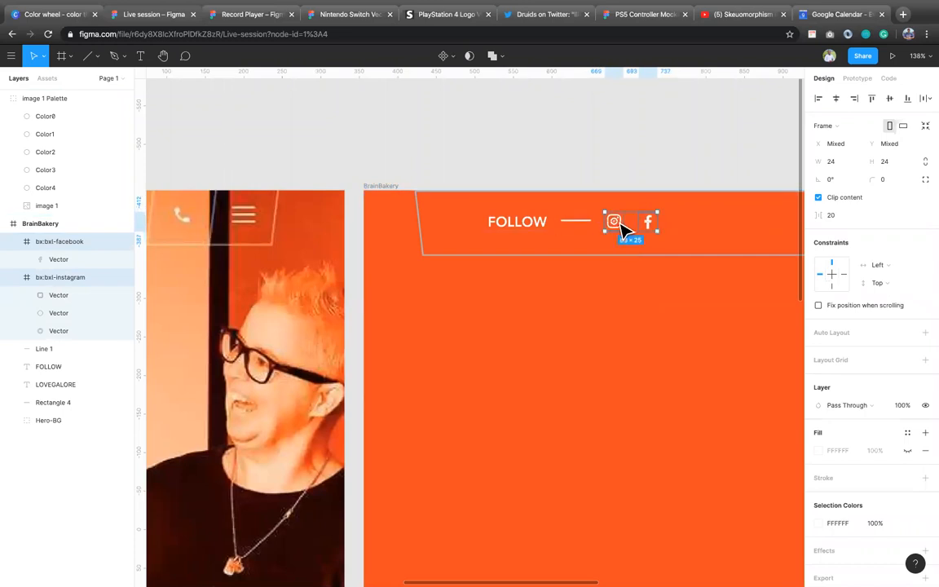
pyautogui.scroll(-5, 623, 227)
pyautogui.scroll(-4, 623, 227)
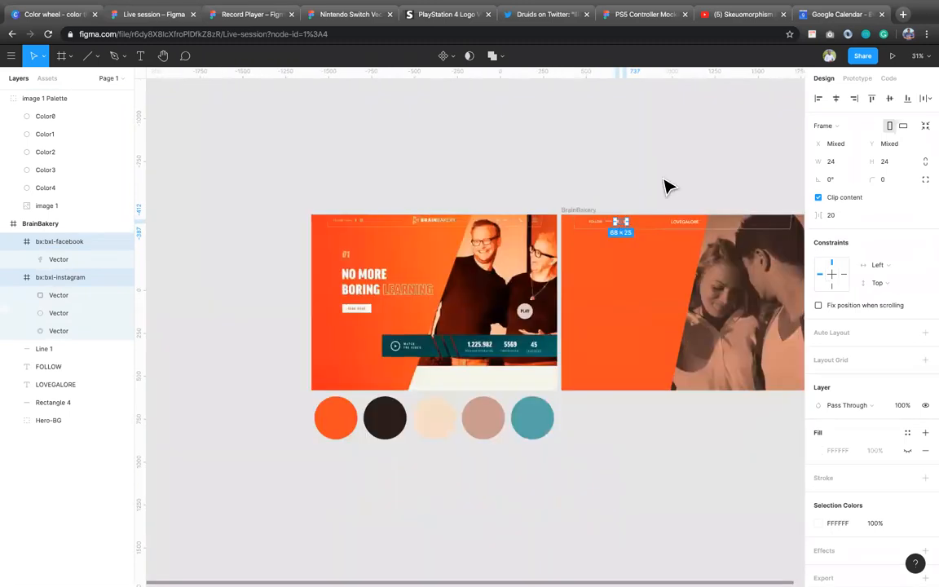
pyautogui.press('Escape')
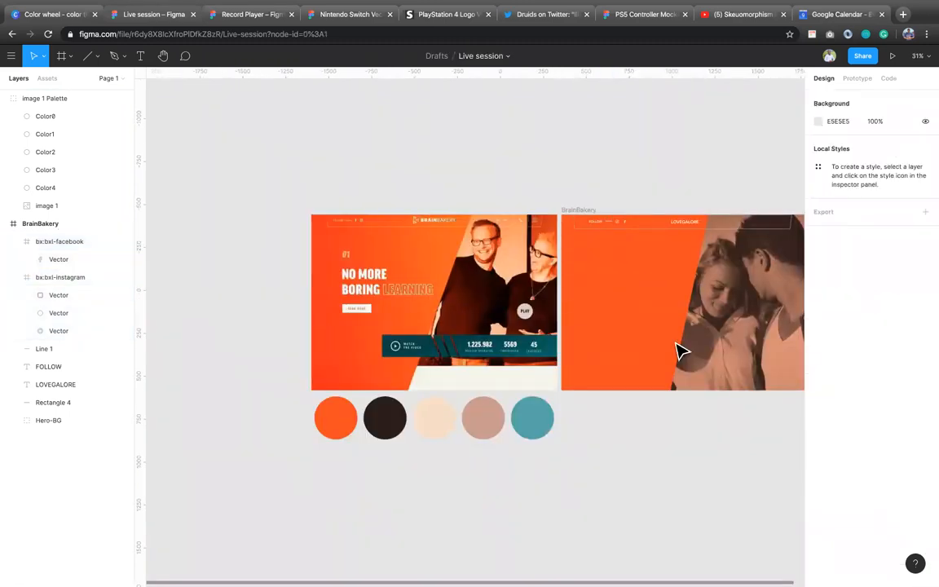
# Step: Compare the reference screenshot's header, especially its language label, phone and menu icons, with the header of the BrainBakery frame
pyautogui.hscroll(2, 681, 350)
pyautogui.hscroll(2, 681, 351)
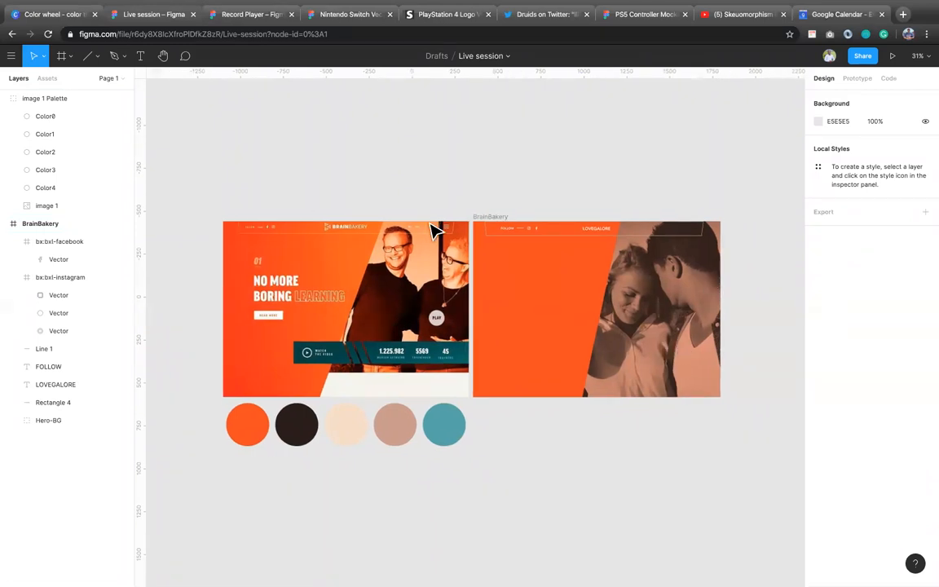
pyautogui.scroll(5, 434, 227)
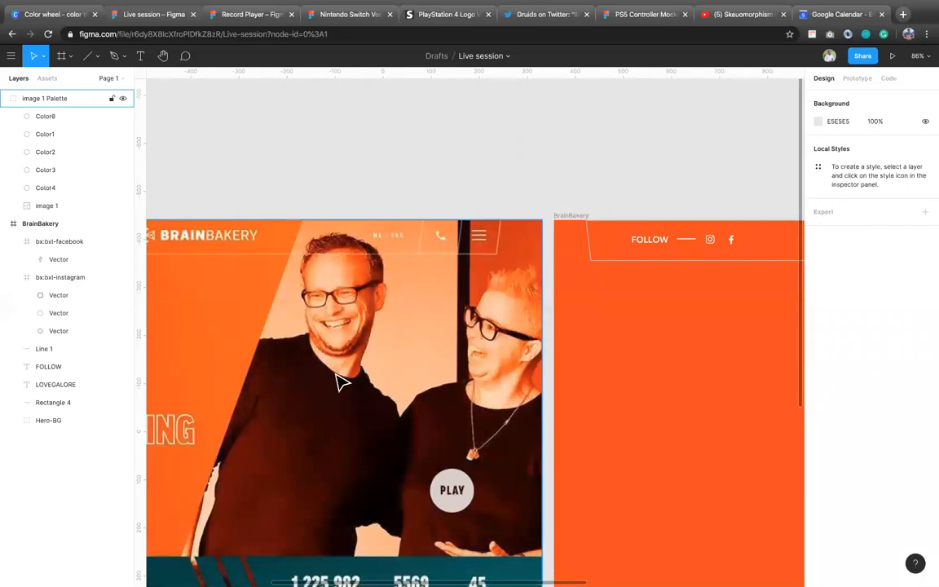
pyautogui.scroll(-3, 457, 322)
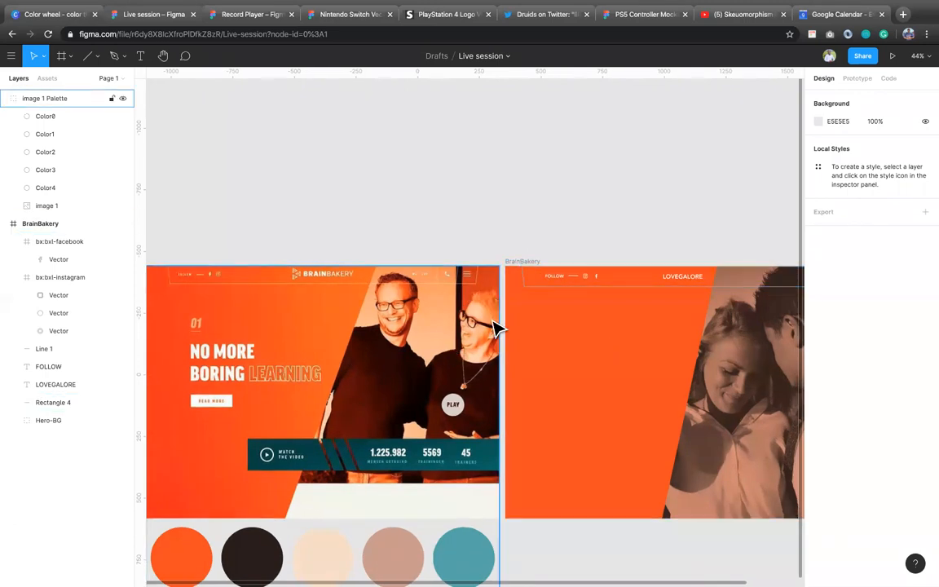
pyautogui.scroll(-3, 495, 327)
pyautogui.hscroll(2, 623, 300)
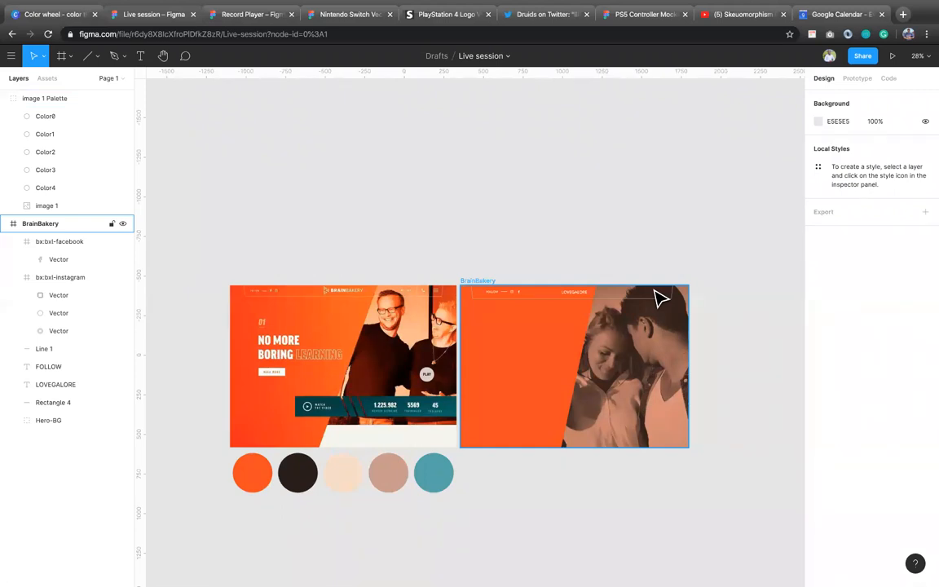
pyautogui.scroll(2, 383, 295)
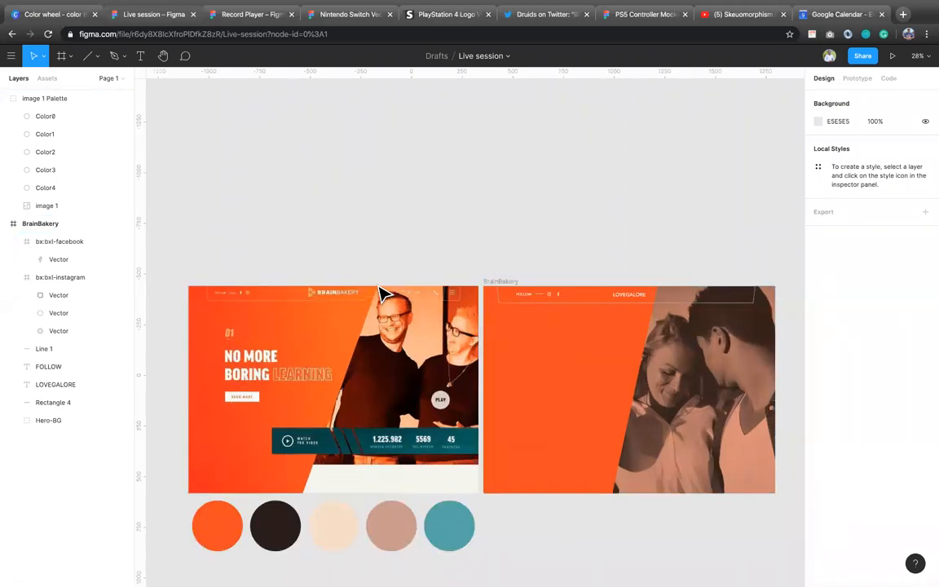
pyautogui.scroll(5, 383, 295)
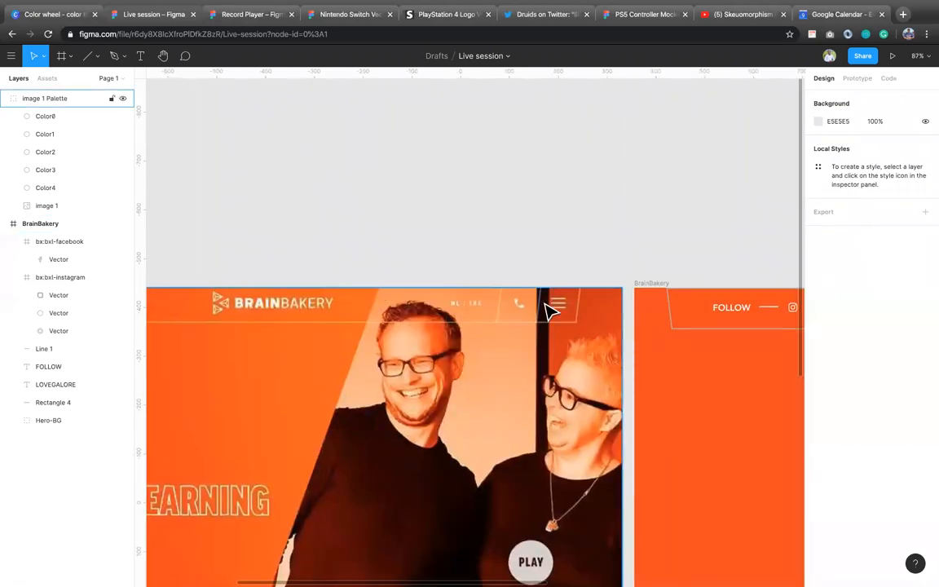
pyautogui.scroll(-3, 607, 343)
pyautogui.scroll(2, 608, 342)
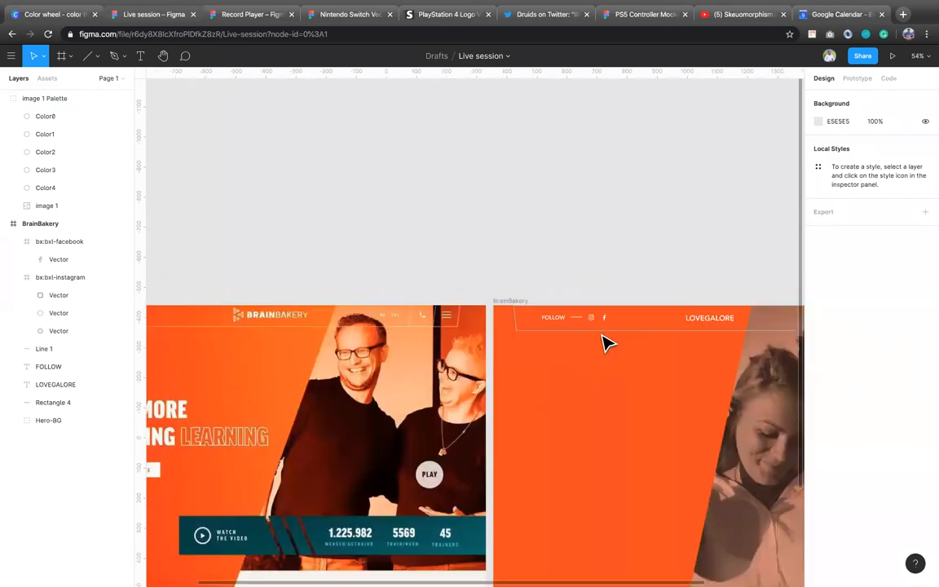
pyautogui.scroll(-3, 603, 341)
pyautogui.hscroll(2, 715, 349)
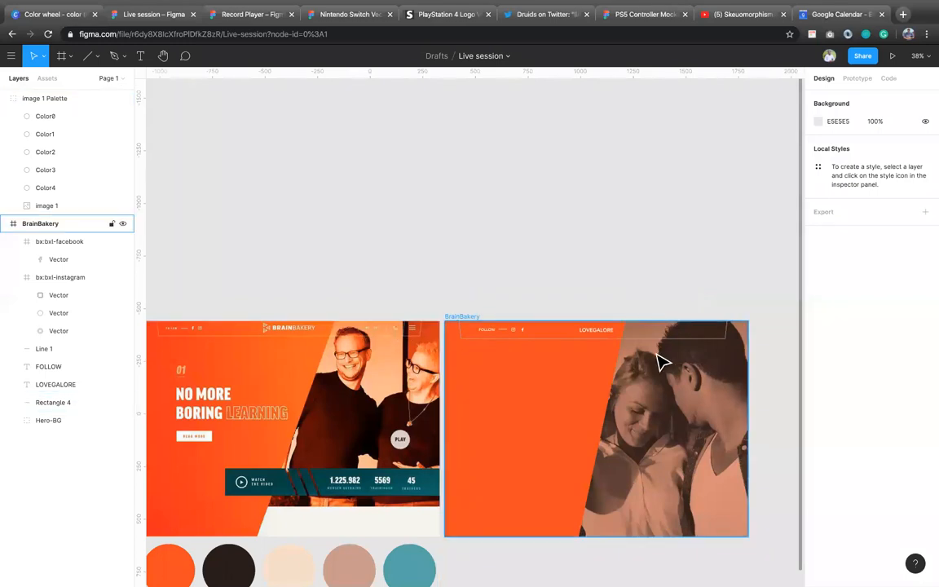
pyautogui.scroll(5, 671, 357)
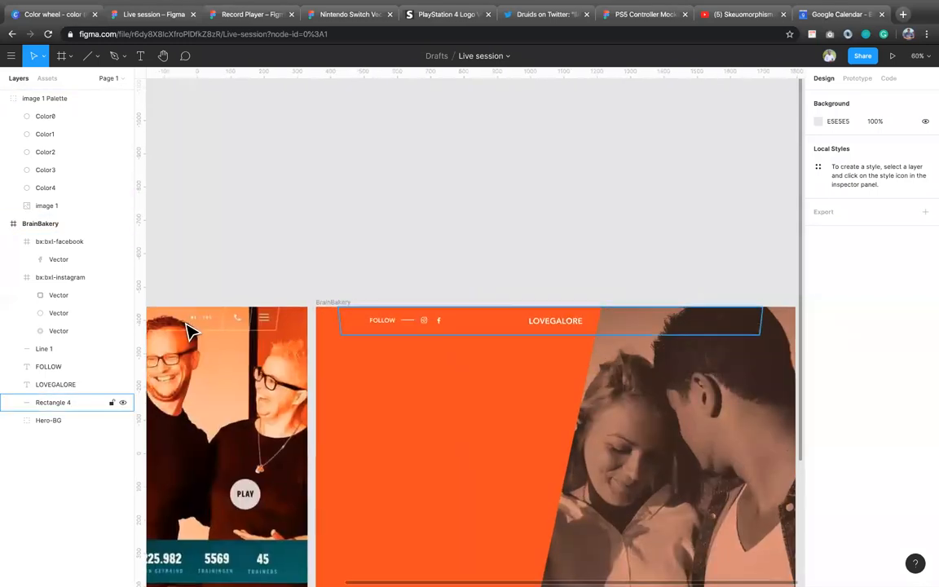
pyautogui.scroll(8, 187, 330)
pyautogui.scroll(-6, 187, 330)
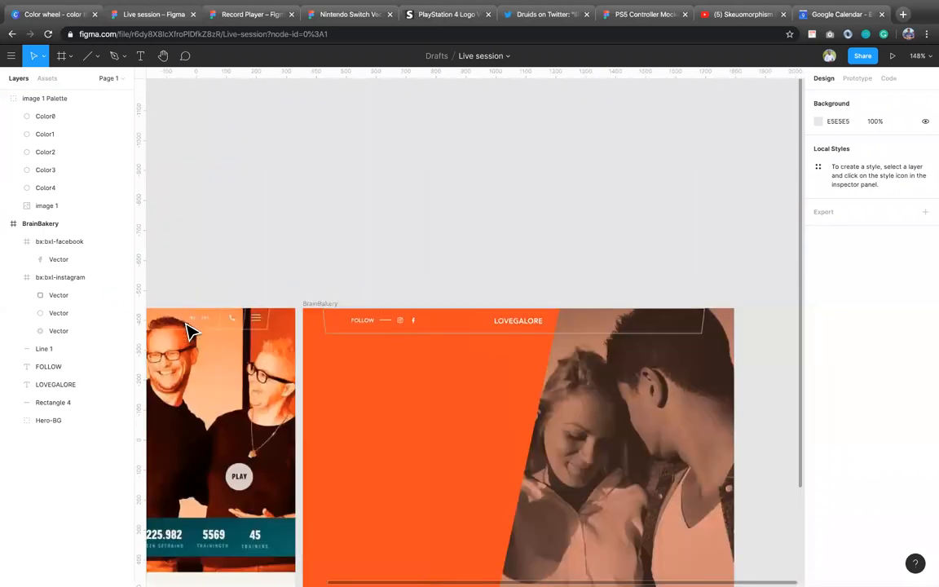
pyautogui.scroll(-5, 188, 331)
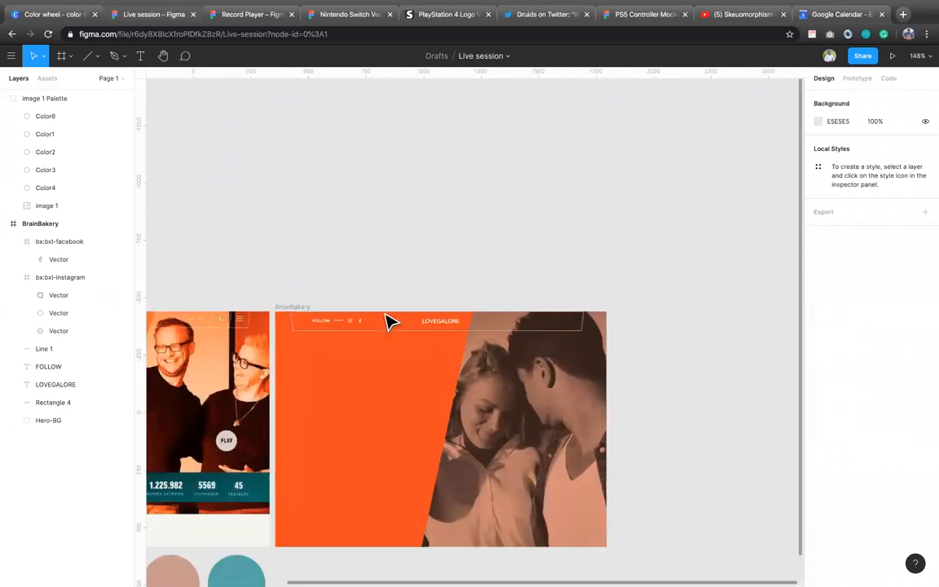
# Step: Add the text "Hello" to the header after the logo text, fill it white FFFFFF, and place it at about X 1036, Y 31
pyautogui.click(526, 321)
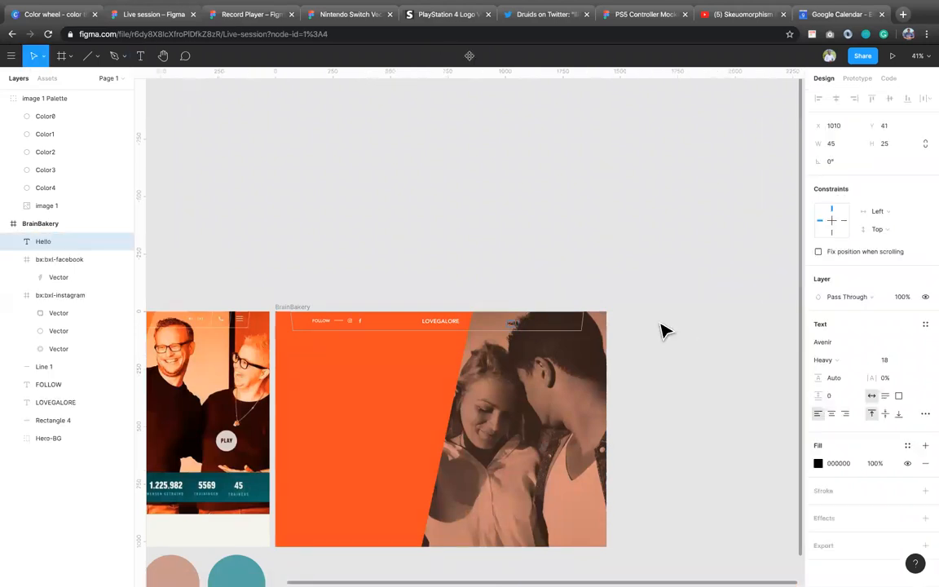
pyautogui.press('Escape')
pyautogui.click(846, 465)
pyautogui.write('fff')
pyautogui.press('Return')
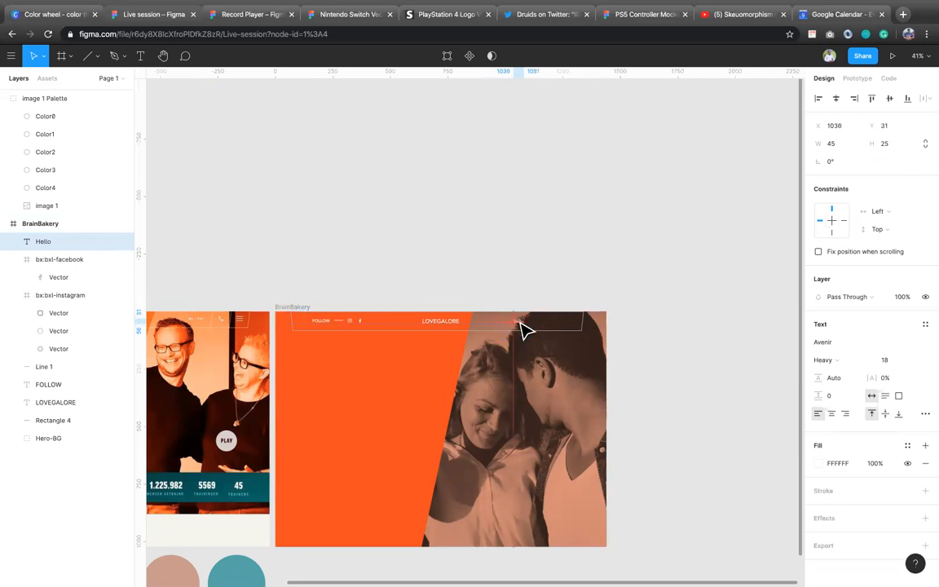
pyautogui.click(503, 254)
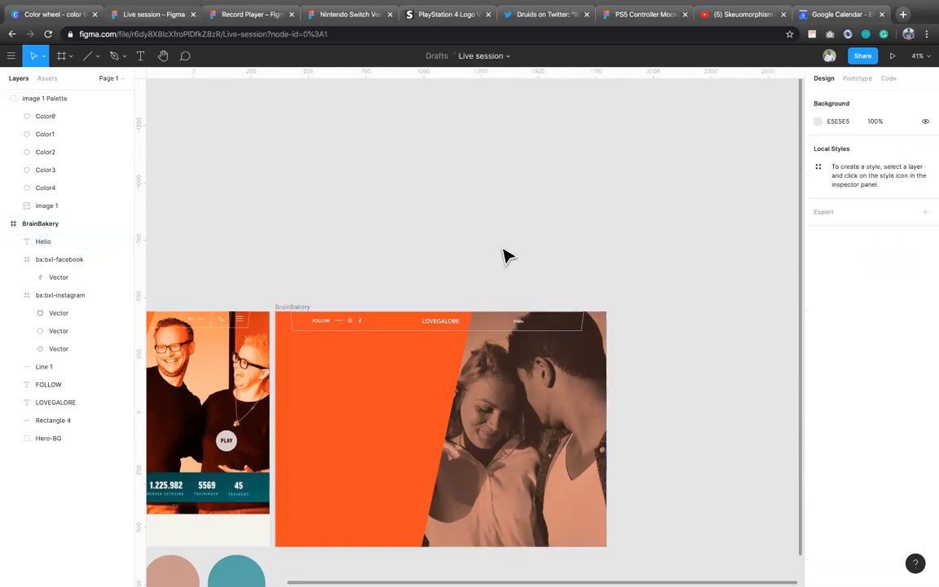
# Step: Run the Material Design Icons plugin, search it for "phone", and import the mdi_phone icon
pyautogui.rightClick(503, 252)
pyautogui.moveTo(571, 281)
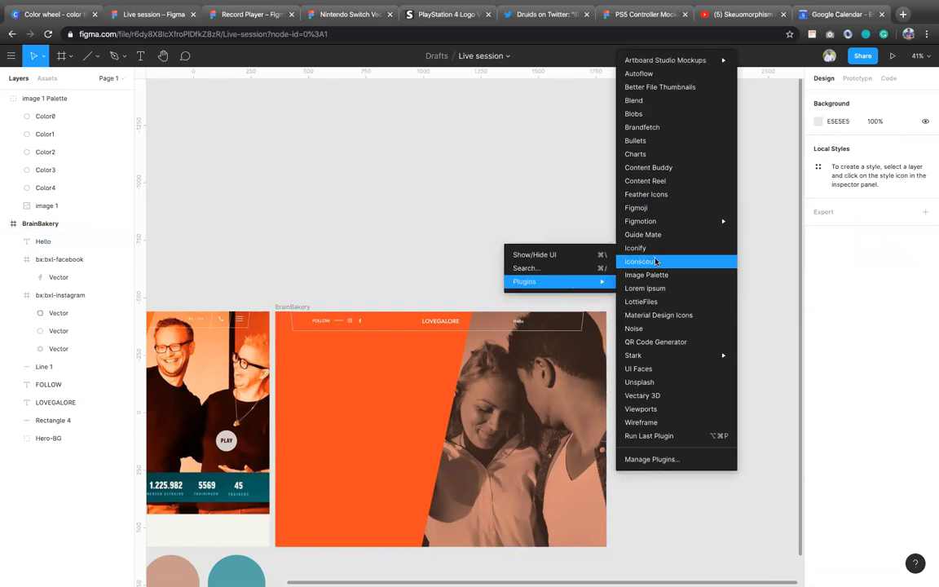
pyautogui.click(685, 316)
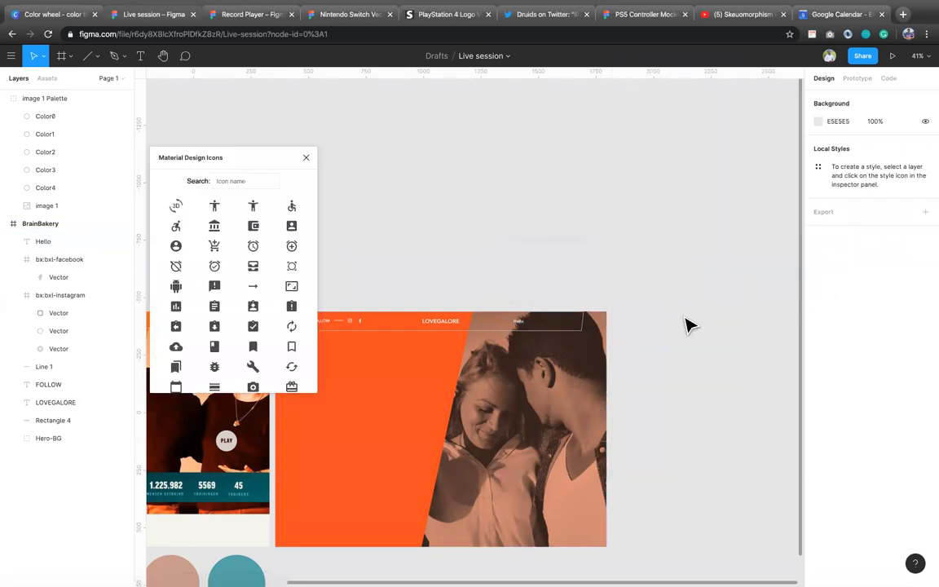
pyautogui.click(241, 183)
pyautogui.write('p')
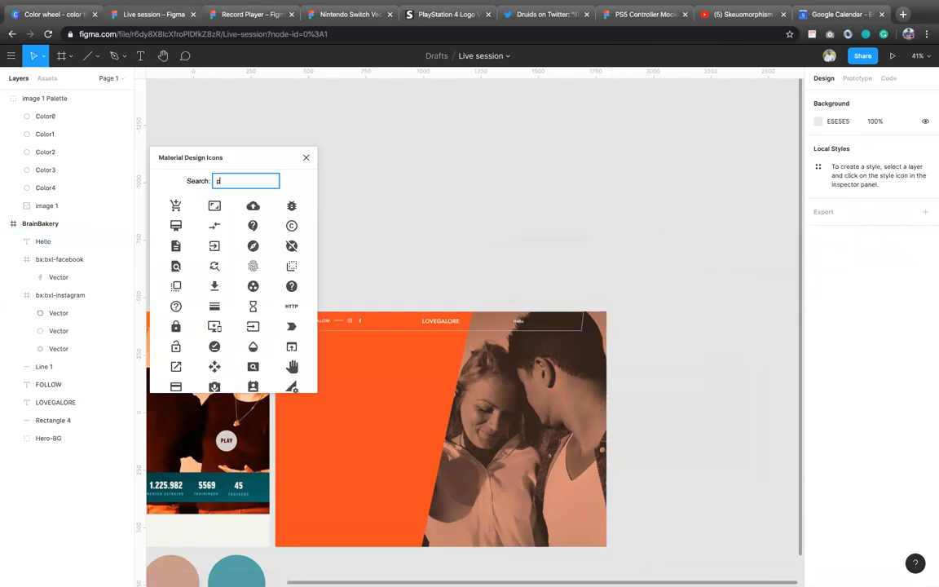
pyautogui.write('hone')
pyautogui.click(291, 206)
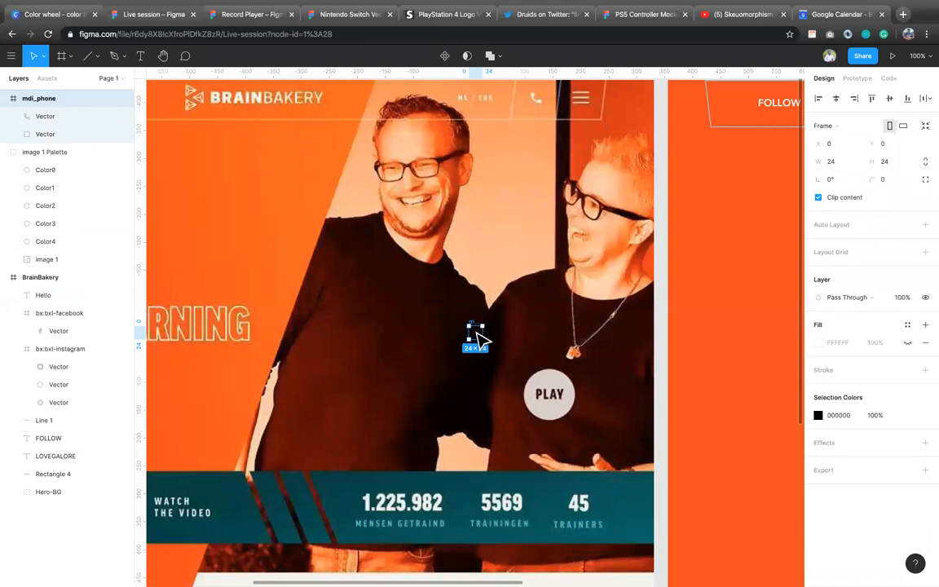
# Step: Place the phone icon in the header after the Hello text at about X 1167, Y 45, and recolor it white FFFFFF
pyautogui.moveTo(476, 335); pyautogui.dragTo(640, 322)
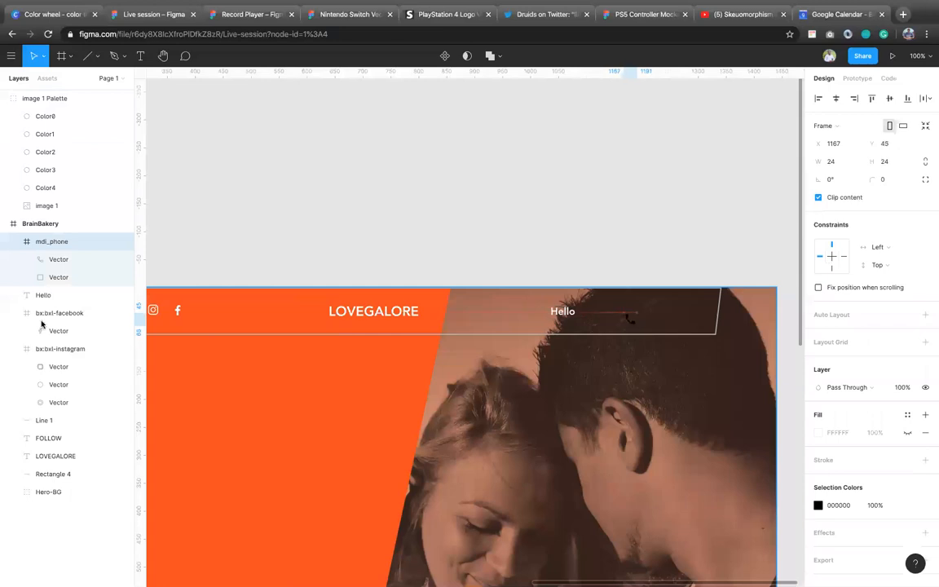
pyautogui.click(849, 505)
pyautogui.write('fff')
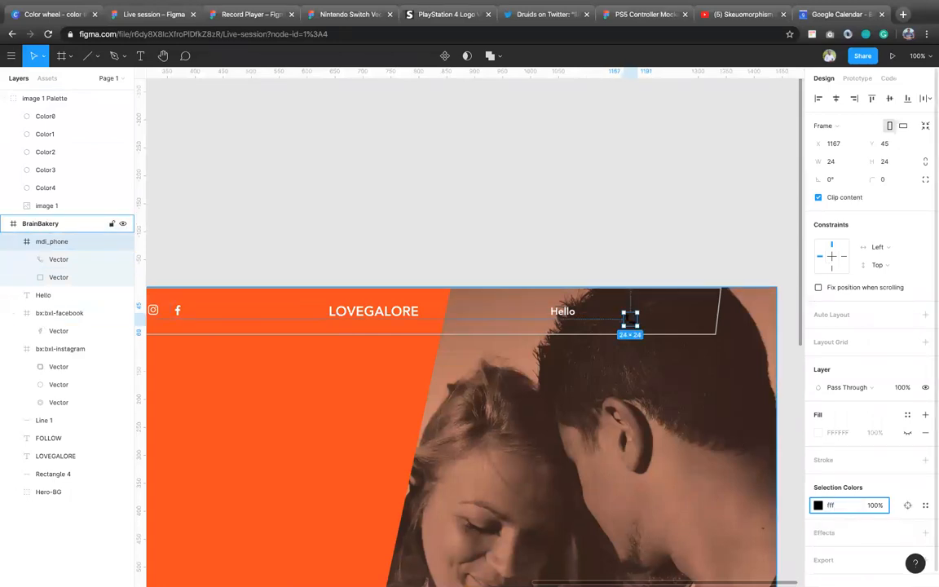
pyautogui.press('Return')
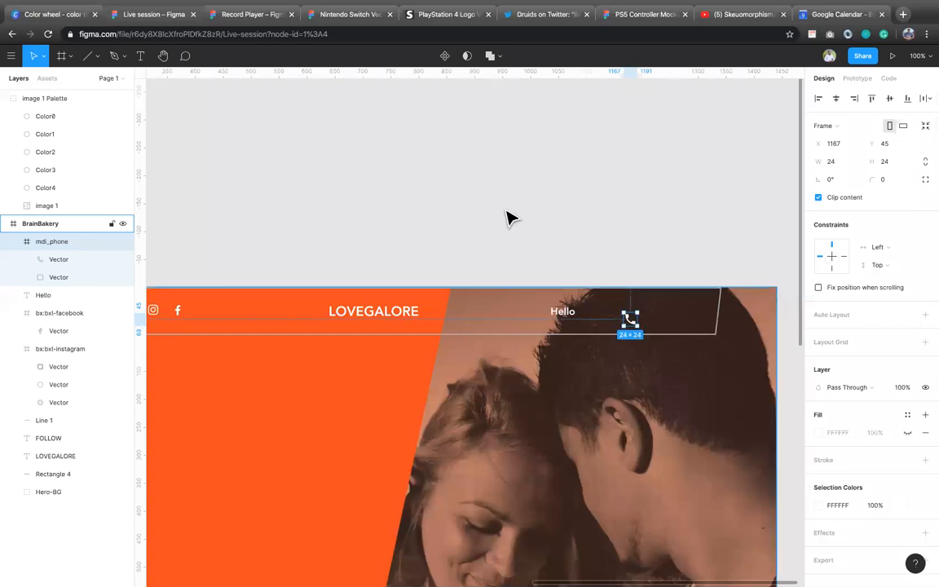
# Step: Run the Material Design Icons plugin again, search it for "menu", and import the three-line mdi_menu icon
pyautogui.rightClick(507, 210)
pyautogui.moveTo(527, 244)
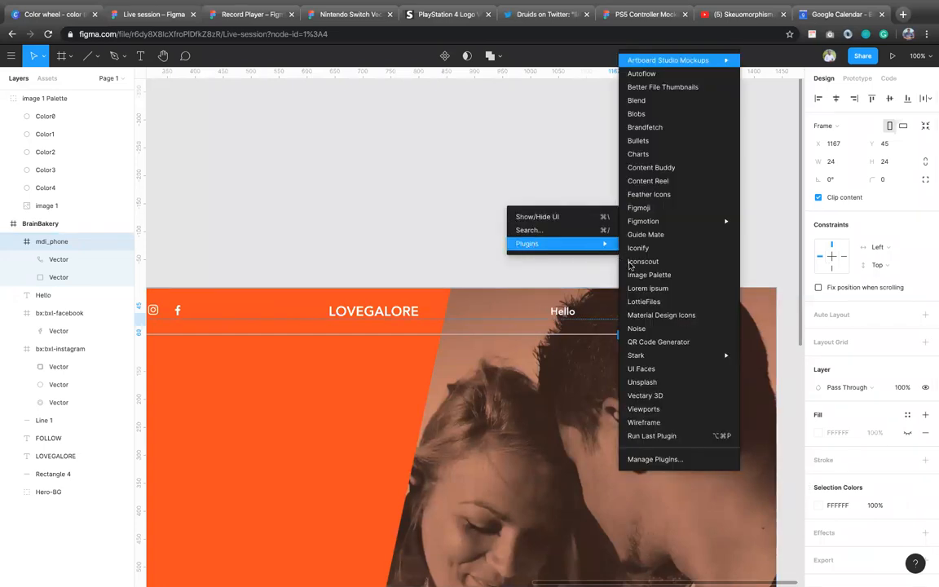
pyautogui.click(667, 315)
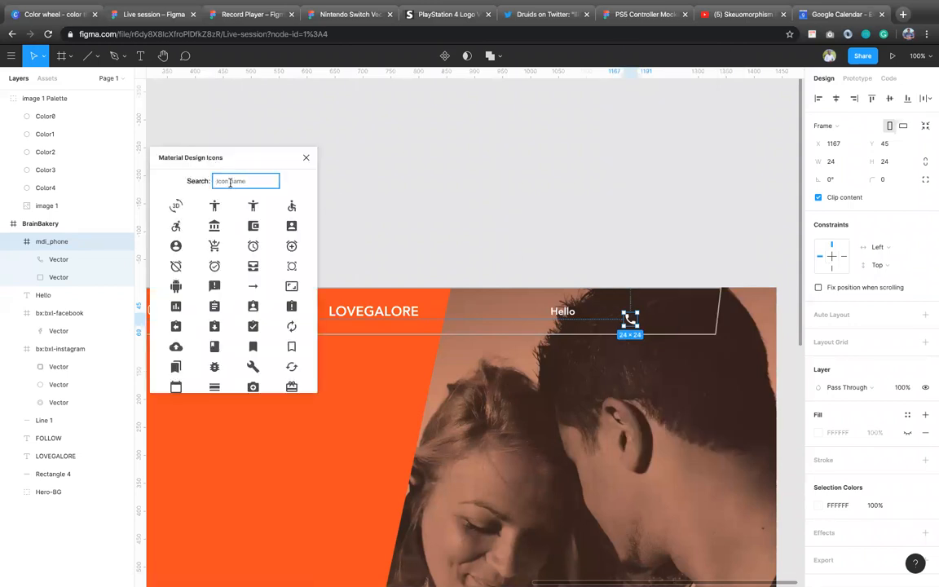
pyautogui.write('p')
pyautogui.press('BackSpace')
pyautogui.write('menu')
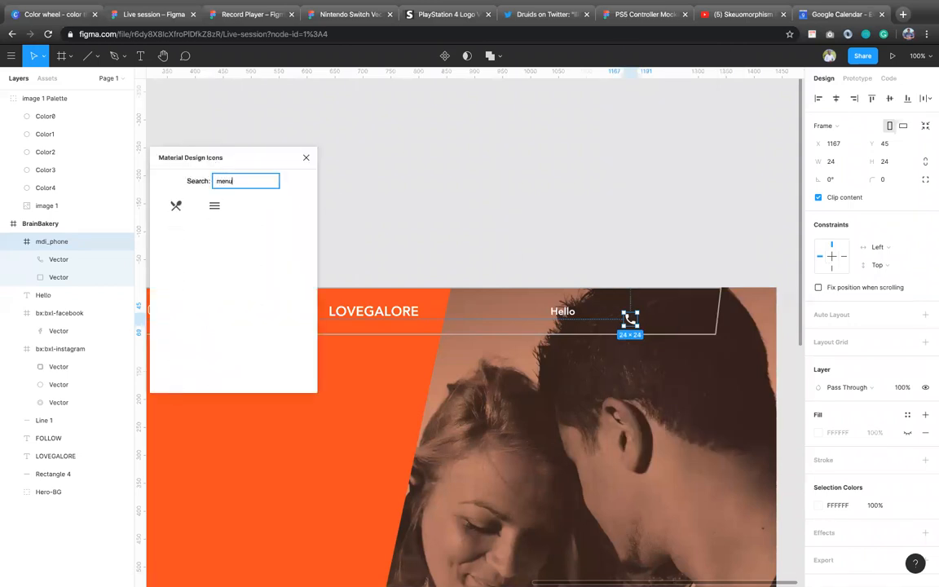
pyautogui.click(214, 208)
pyautogui.click(213, 209)
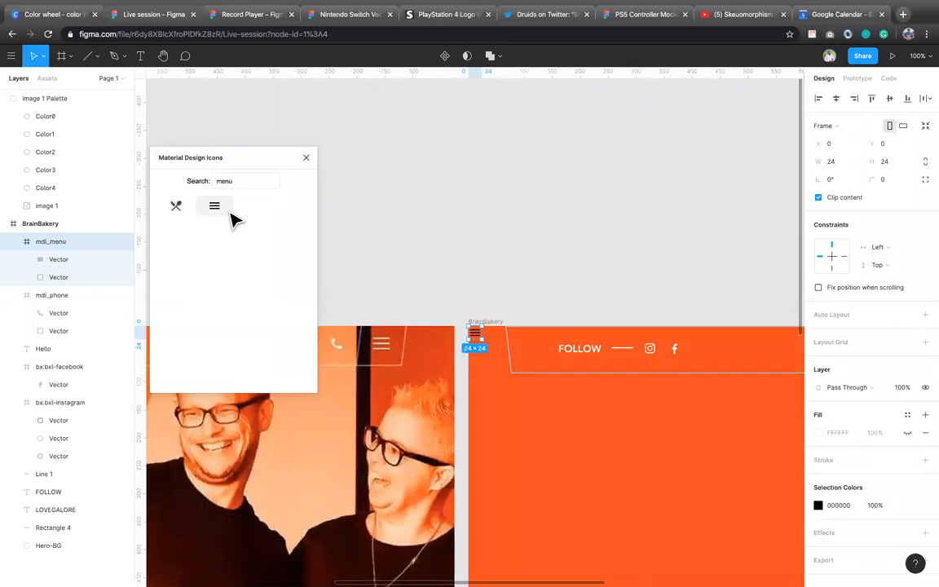
# Step: Place the menu icon in the header after the phone icon at about X 1277, Y 40, and recolor it white FFFFFF
pyautogui.moveTo(474, 333); pyautogui.dragTo(671, 360)
pyautogui.click(840, 506)
pyautogui.write('fff')
pyautogui.press('Return')
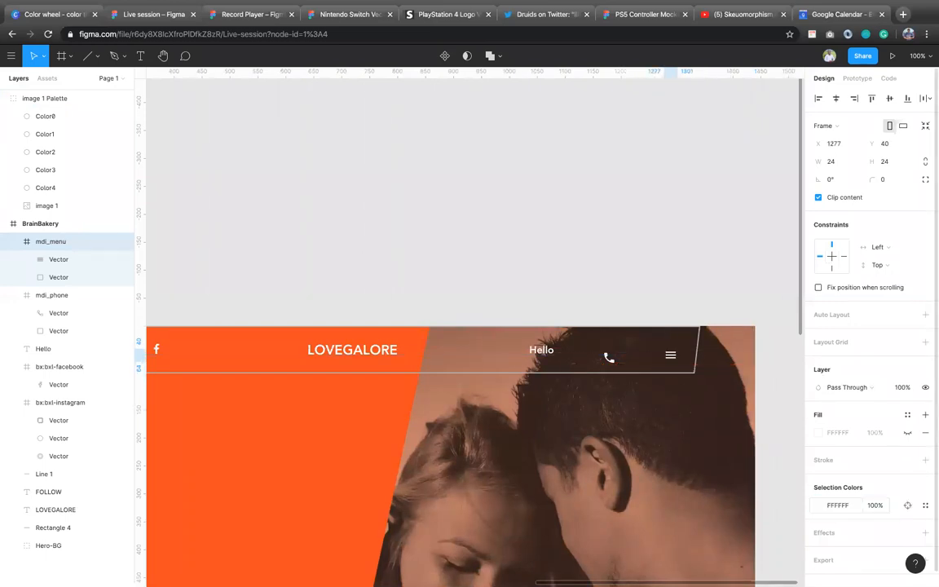
# Step: Select the phone and menu icons together and align their vertical centers
pyautogui.keyDown('shift'); pyautogui.click(608, 360); pyautogui.keyUp('shift')
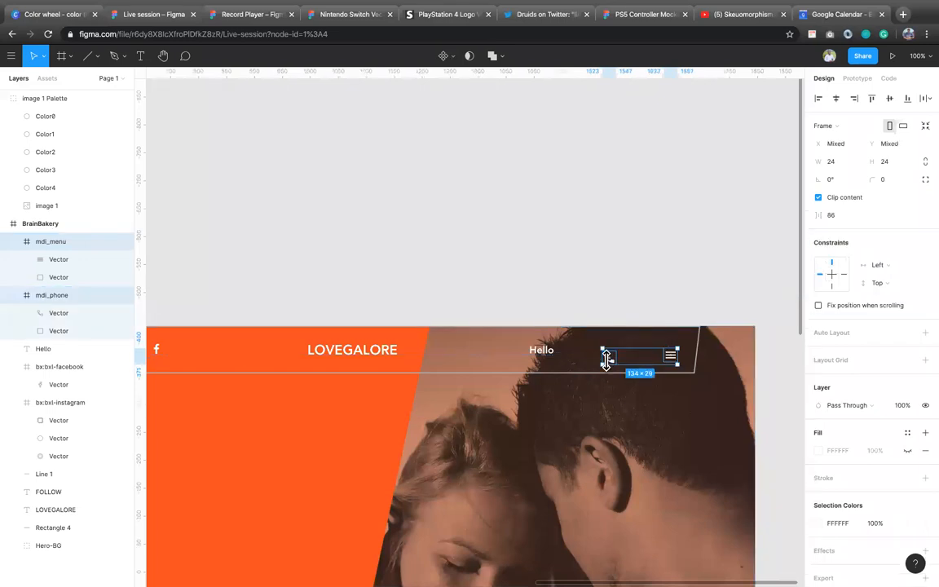
pyautogui.click(836, 98)
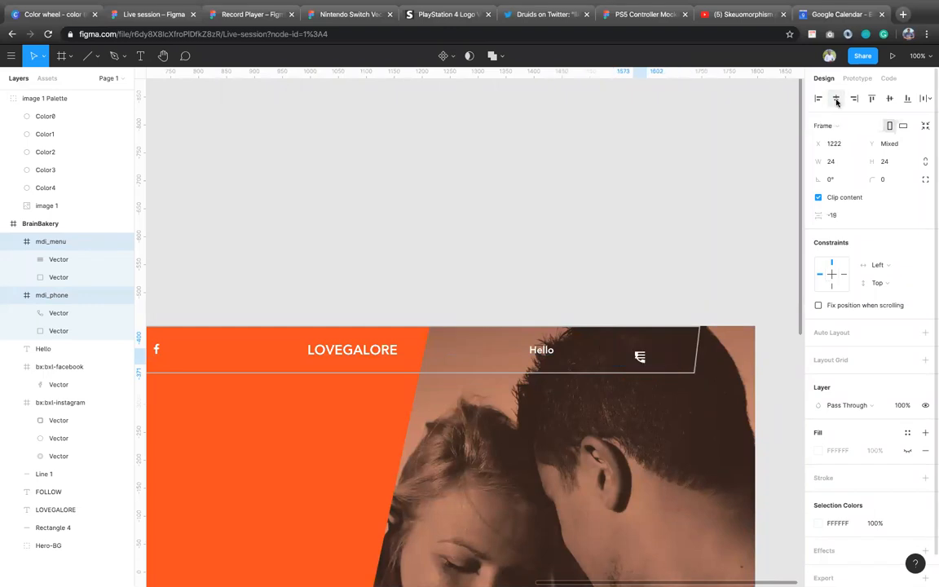
pyautogui.press('super+z')
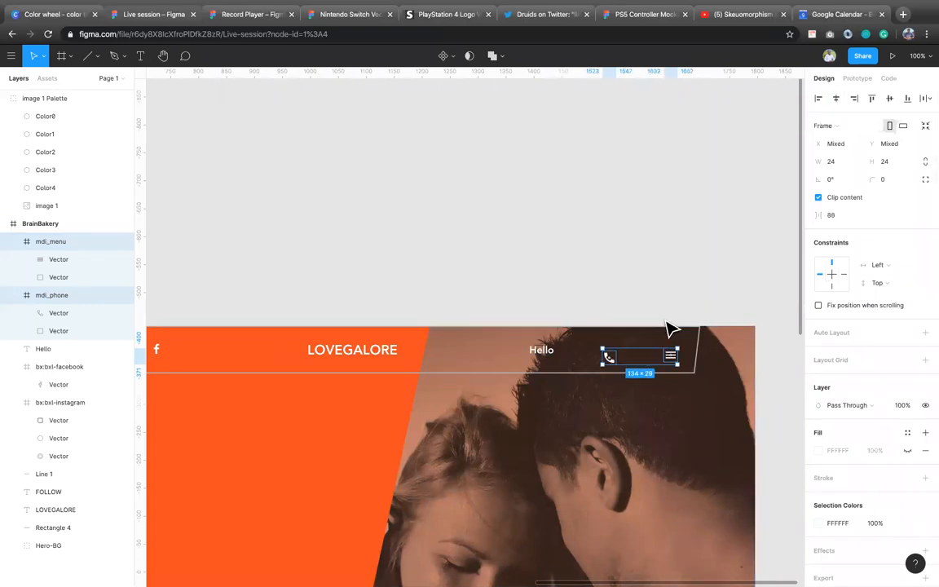
pyautogui.click(891, 98)
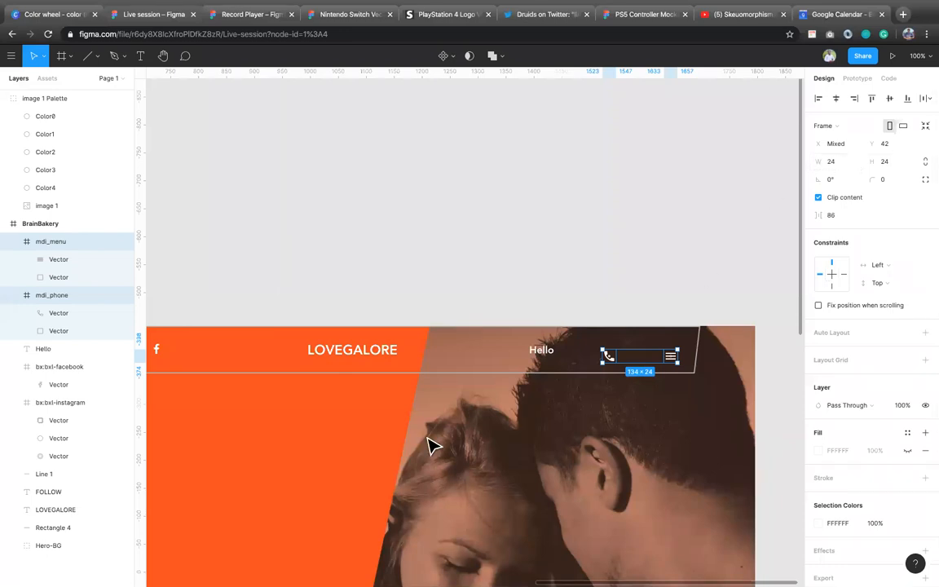
pyautogui.scroll(-5, 433, 447)
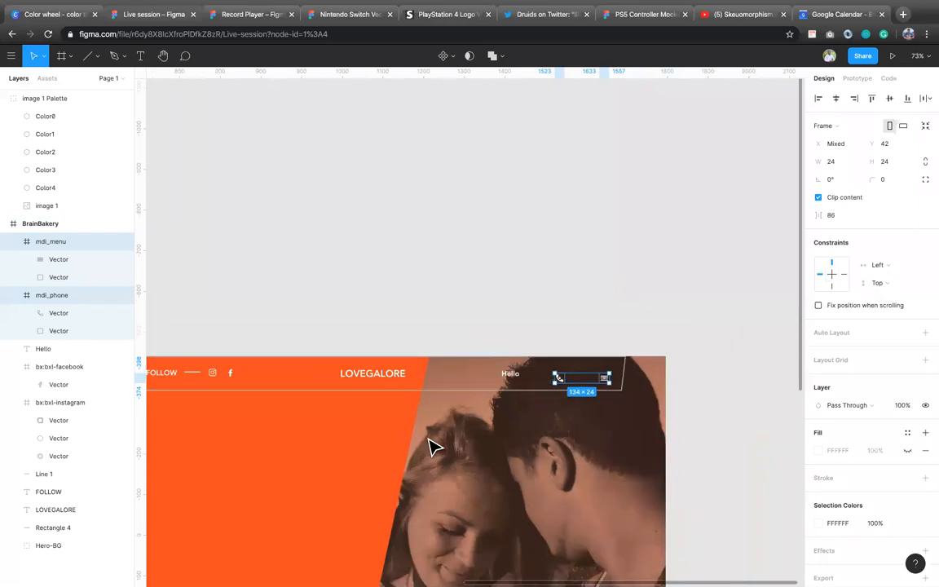
pyautogui.scroll(-5, 432, 446)
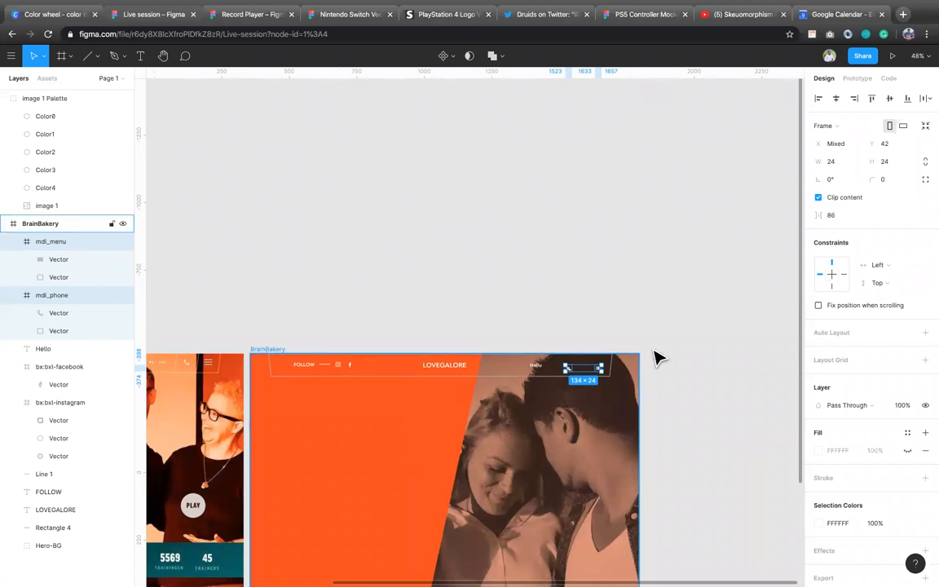
# Step: Move the selected phone and menu icons up together to Y 33 in the header
pyautogui.press('Up')
pyautogui.press('Up')
pyautogui.press('Up')
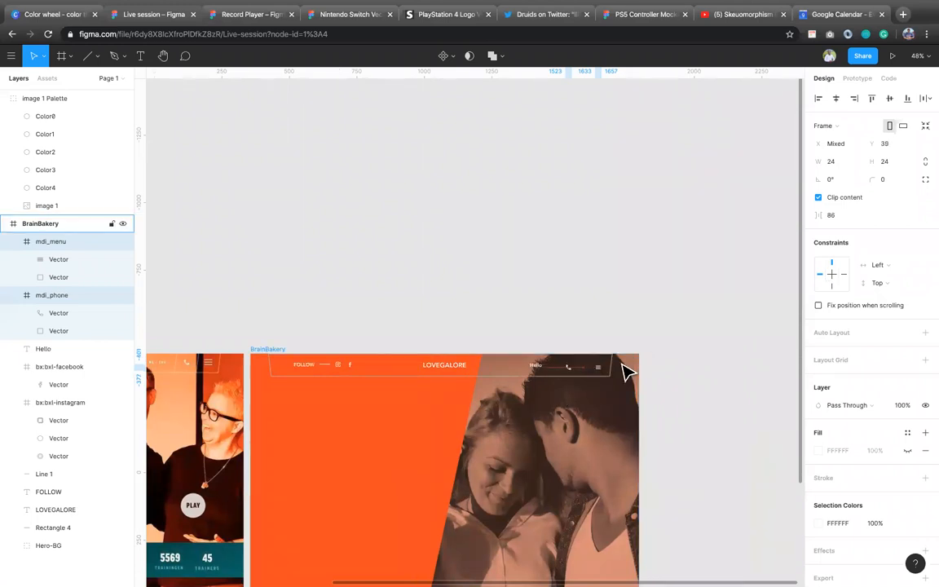
pyautogui.press('Up')
pyautogui.press('Up')
pyautogui.press('Up')
pyautogui.press('Up')
pyautogui.press('Up')
pyautogui.press('Up')
pyautogui.press('Down')
pyautogui.click(659, 359)
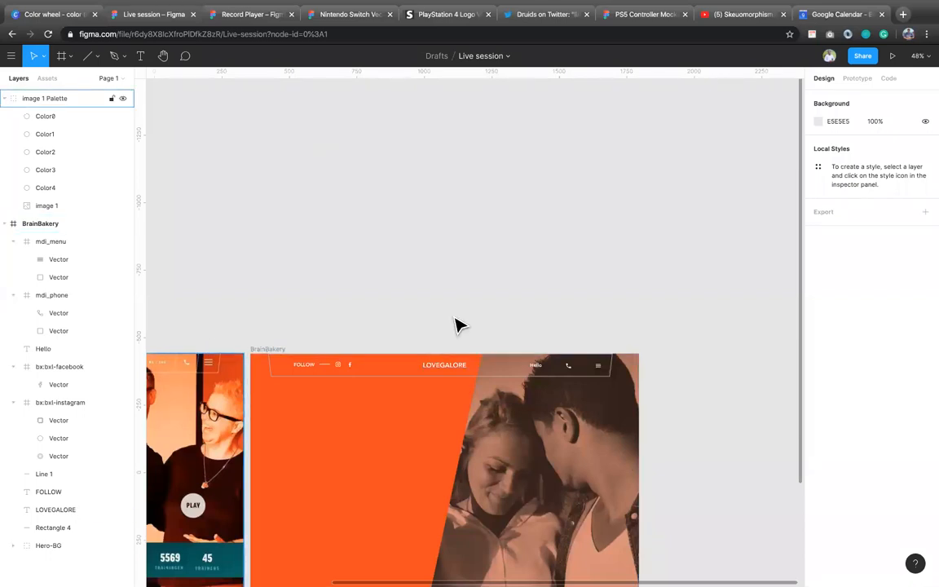
# Step: Draw a slanted divider line about 85.59 long at X 1255, Y 0 between the phone and menu icons
pyautogui.click(87, 56)
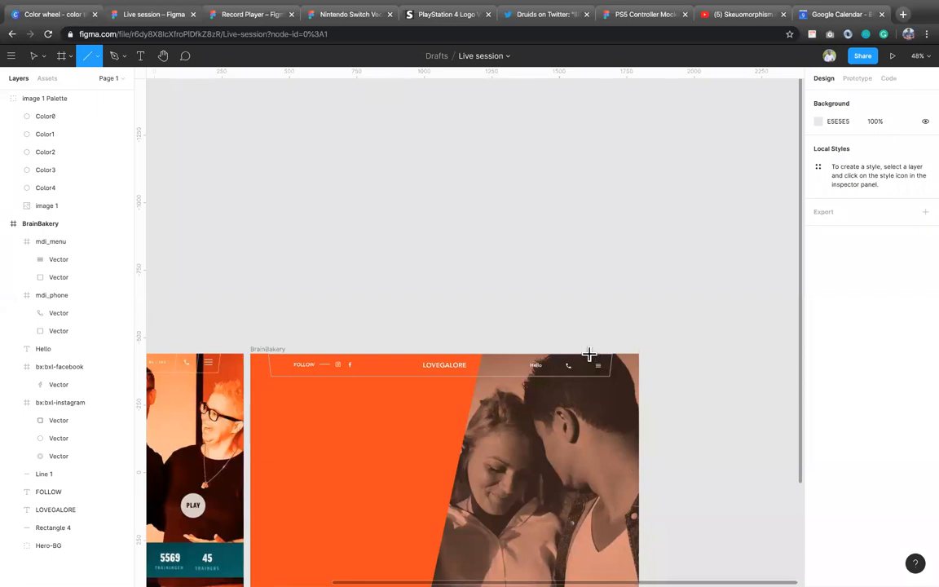
pyautogui.moveTo(598, 356)
pyautogui.mouseDown()
pyautogui.moveTo(578, 378)
pyautogui.moveTo(587, 376)
pyautogui.mouseUp()
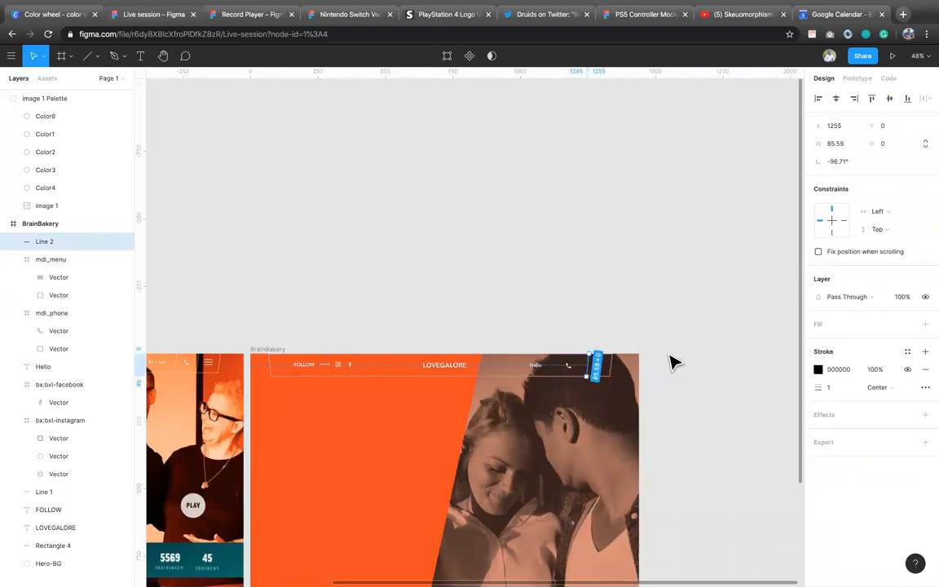
pyautogui.press('Return')
pyautogui.press('Escape')
# Step: Set the divider line's stroke color to C4C4C4 and its stroke width to 2
pyautogui.click(848, 371)
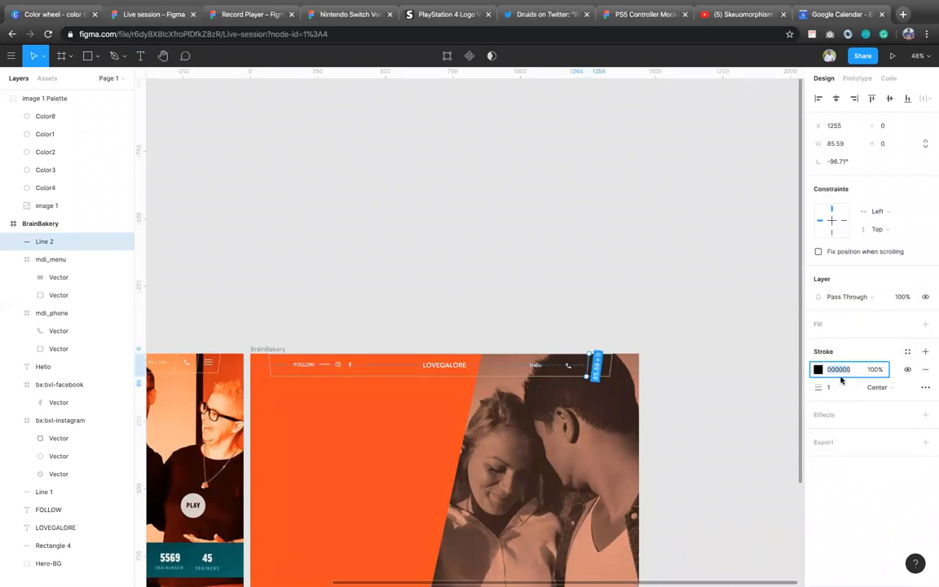
pyautogui.click(819, 370)
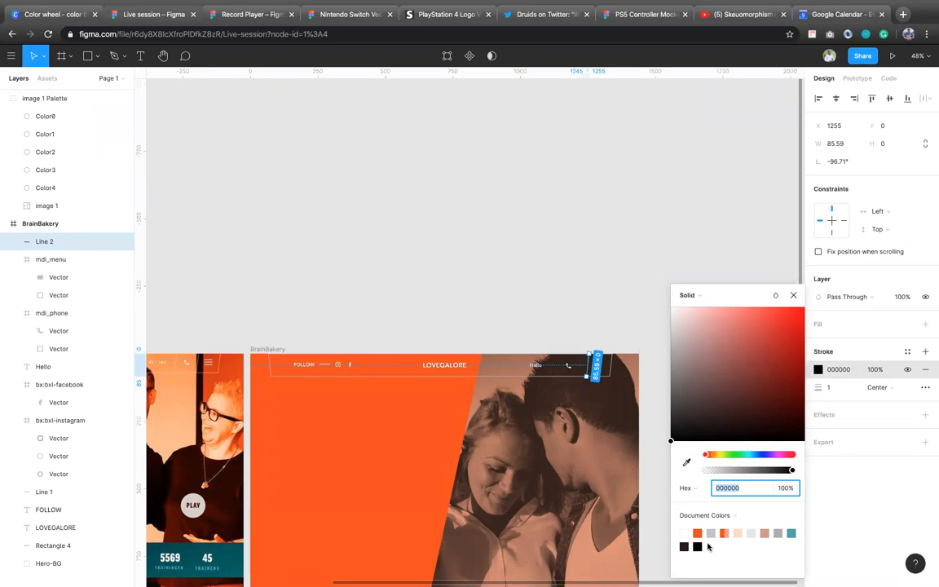
pyautogui.click(712, 533)
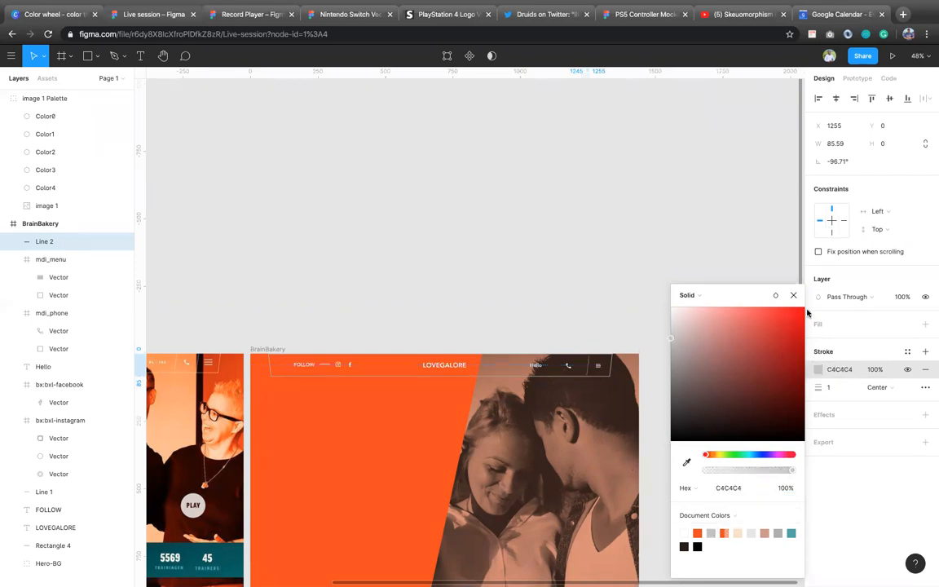
pyautogui.click(842, 388)
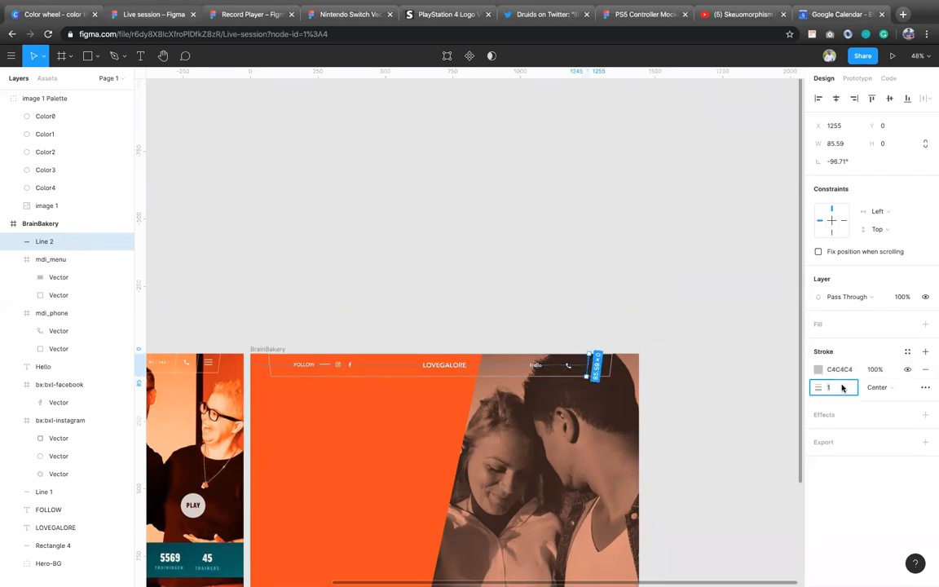
pyautogui.write('2')
pyautogui.press('Return')
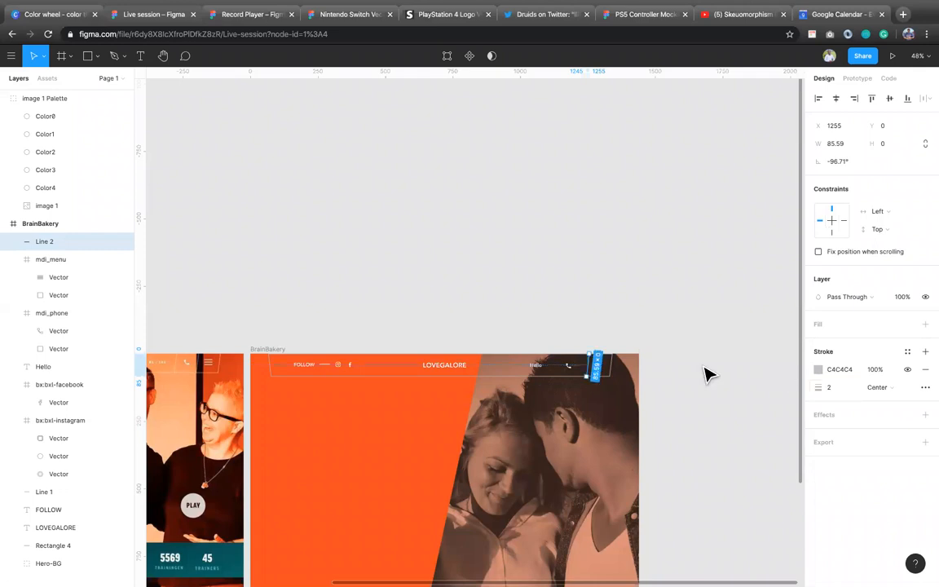
# Step: Paste a copy of the divider line and place it between the Hello text and the phone icon at about X 1129, Y 0
pyautogui.press('super+v')
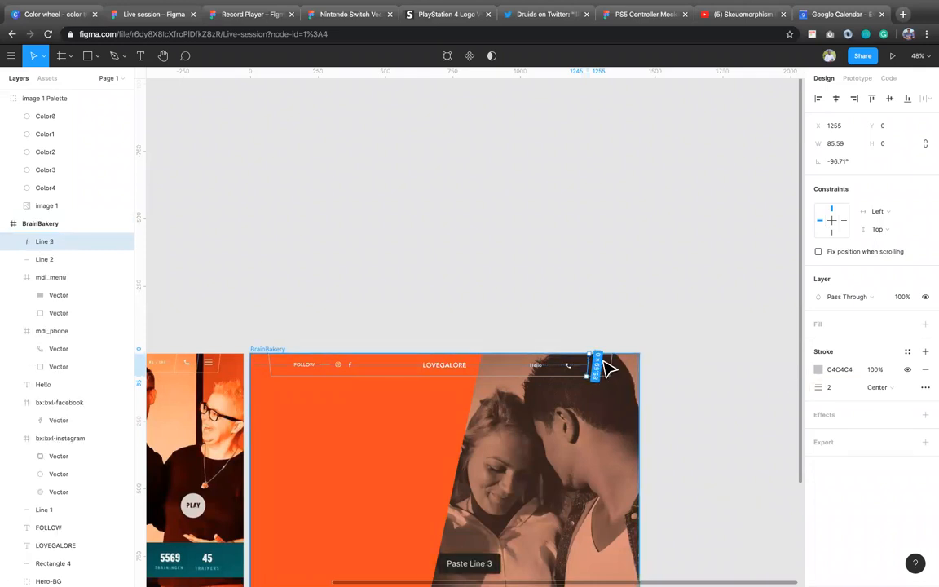
pyautogui.moveTo(598, 369); pyautogui.dragTo(555, 362)
pyautogui.click(659, 369)
# Step: Change the Hello text to uppercase HELLO and shift it left to X 1026
pyautogui.click(536, 366)
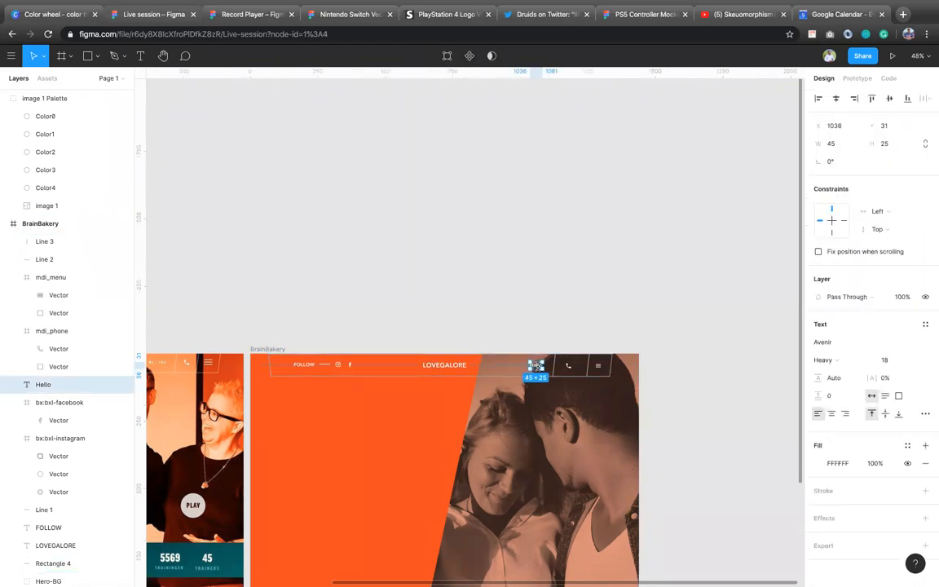
pyautogui.write('HELLO')
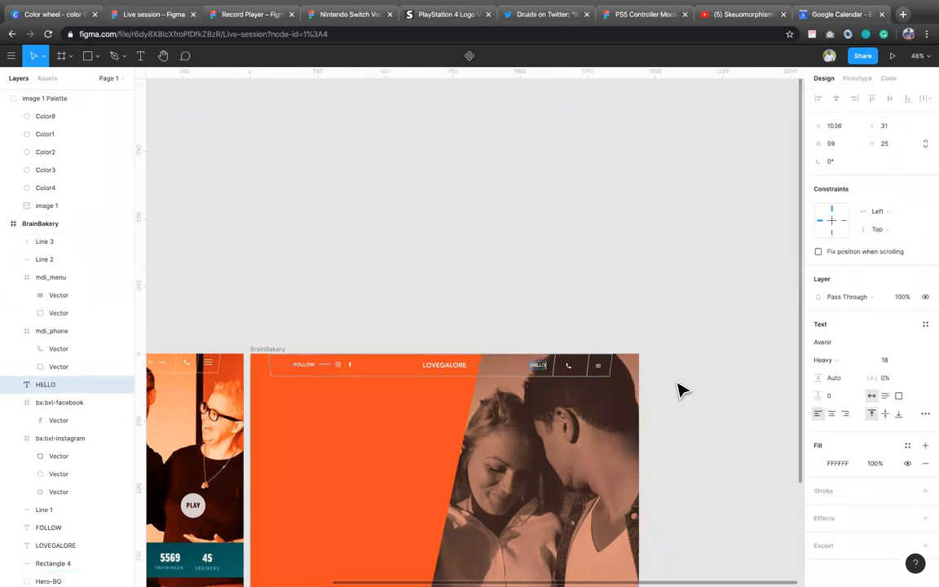
pyautogui.press('Escape')
pyautogui.hotkey('shift', 'Left')
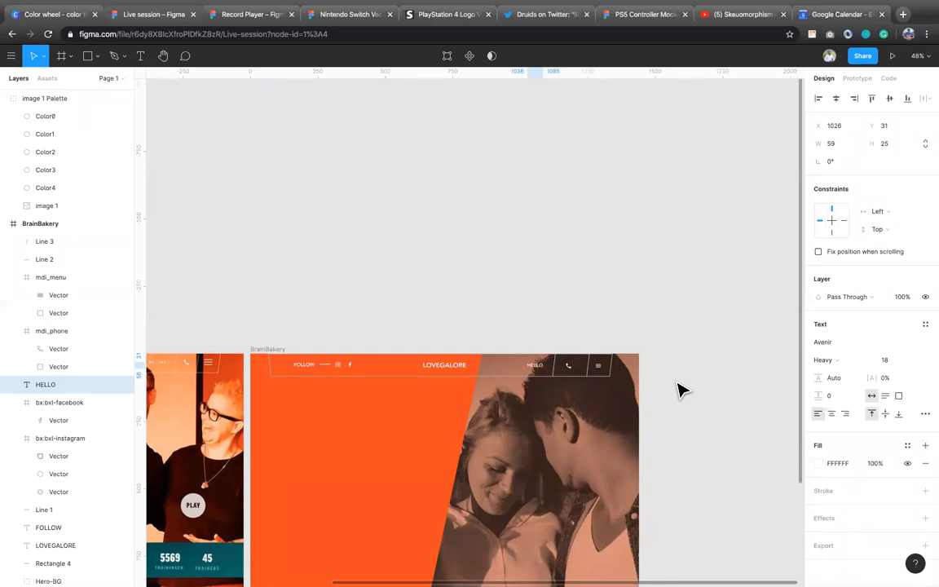
# Step: Nudge the divider line between the phone and menu icons slightly to the left
pyautogui.click(561, 367)
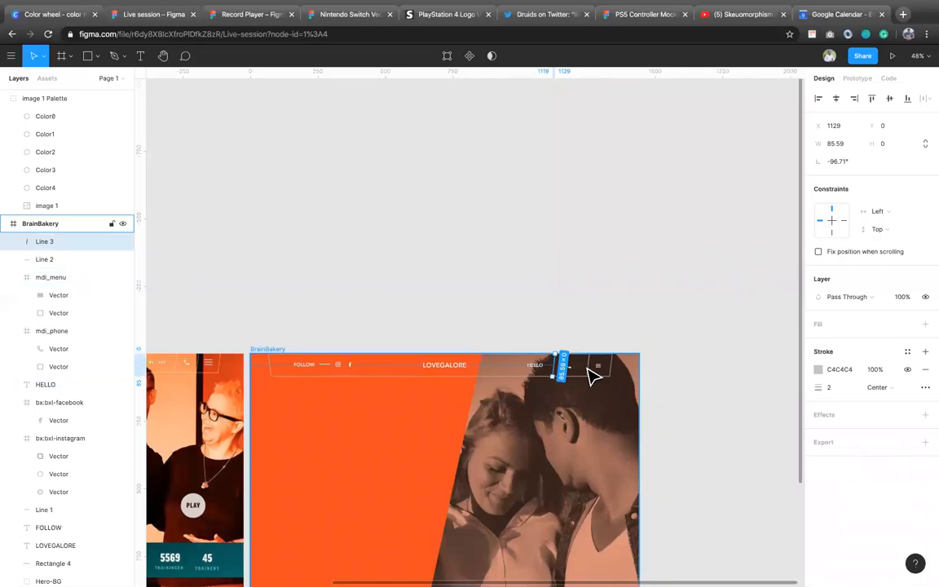
pyautogui.click(595, 373)
pyautogui.press('Left')
pyautogui.press('Left')
# Step: Move the divider line between the HELLO text and the phone icon right to X 1155
pyautogui.click(556, 377)
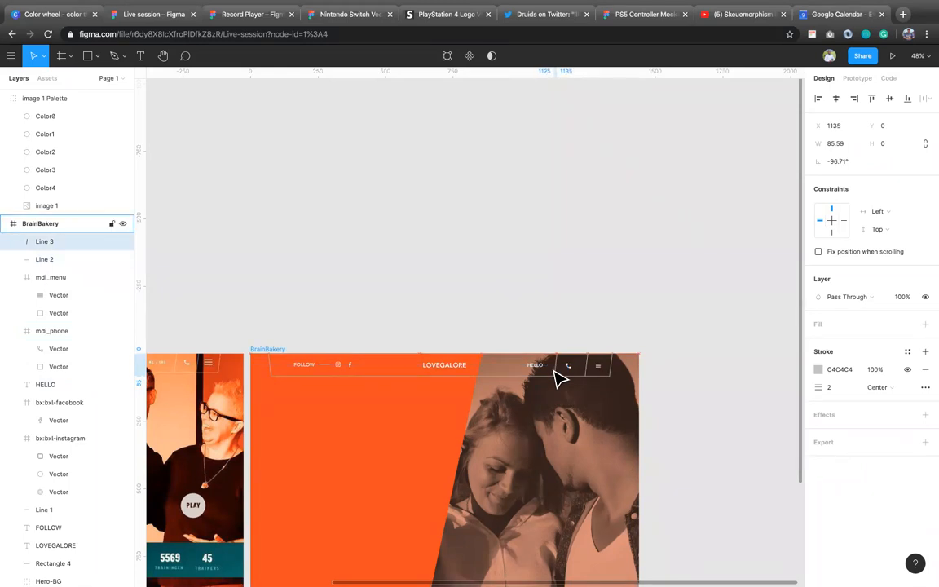
pyautogui.click(681, 392)
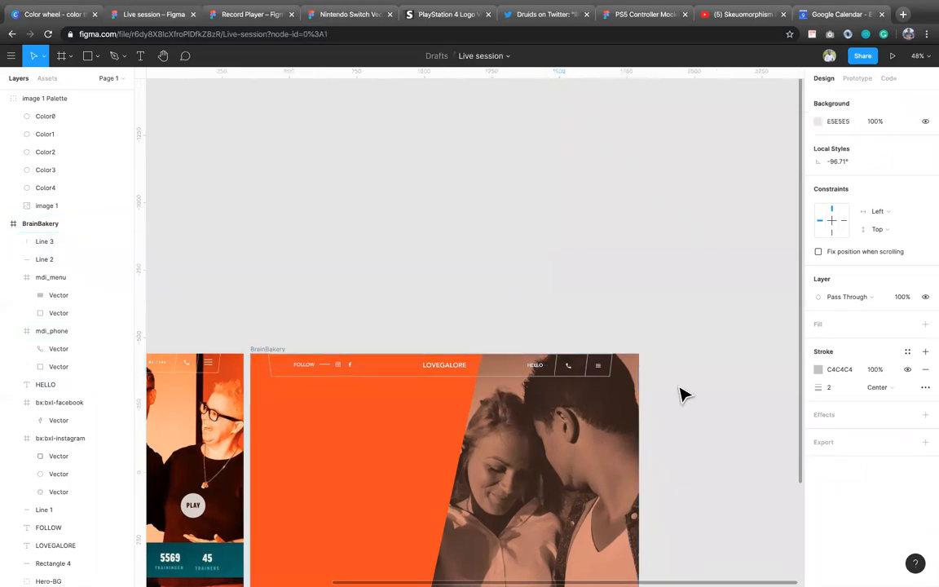
pyautogui.click(557, 373)
pyautogui.hotkey('shift', 'Right')
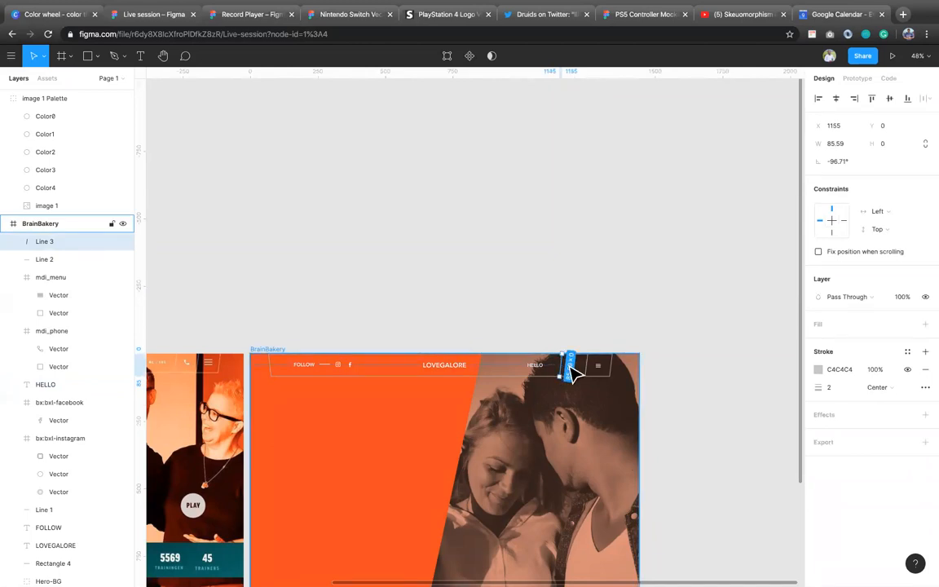
# Step: Nudge the phone icon right to X 1170 between the two divider lines
pyautogui.click(574, 372)
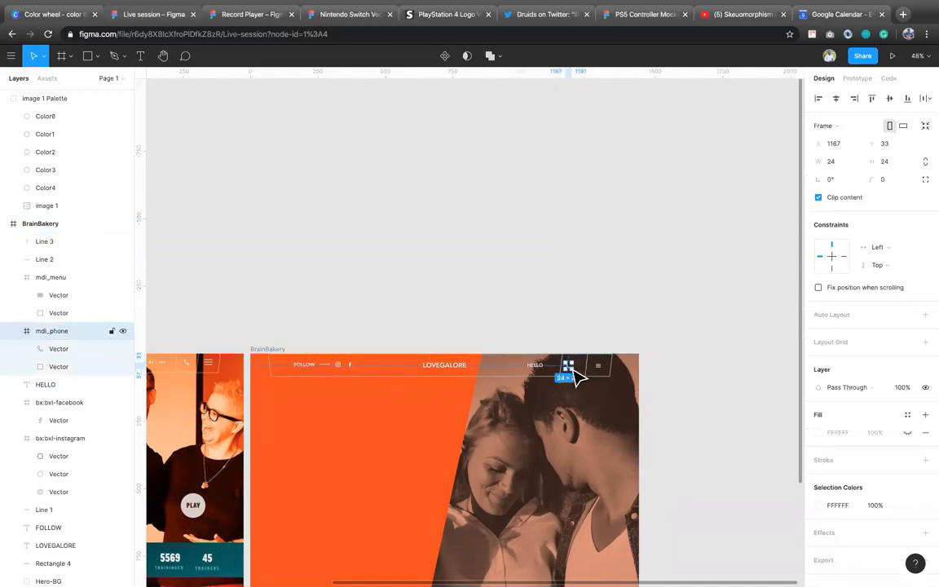
pyautogui.press('Right')
pyautogui.press('Right')
pyautogui.press('Right')
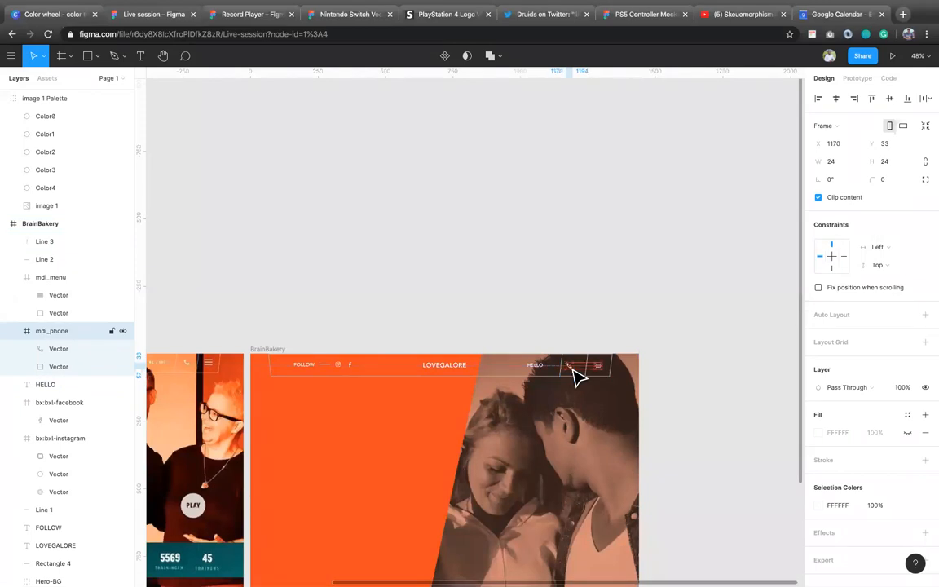
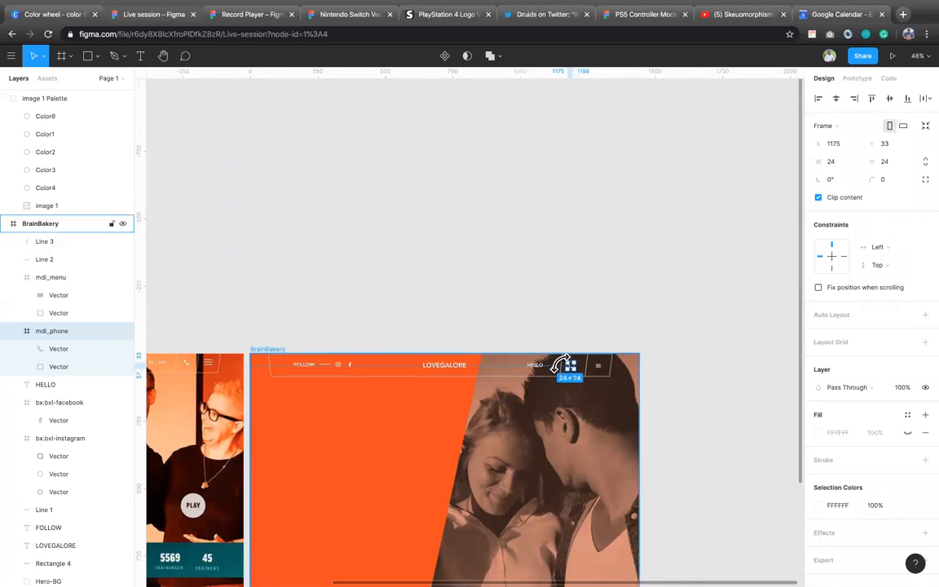
# Step: Even out the spacing of the phone icon between its two slanted divider lines with Tidy Up
pyautogui.keyDown('shift'); pyautogui.click(593, 367); pyautogui.keyUp('shift')
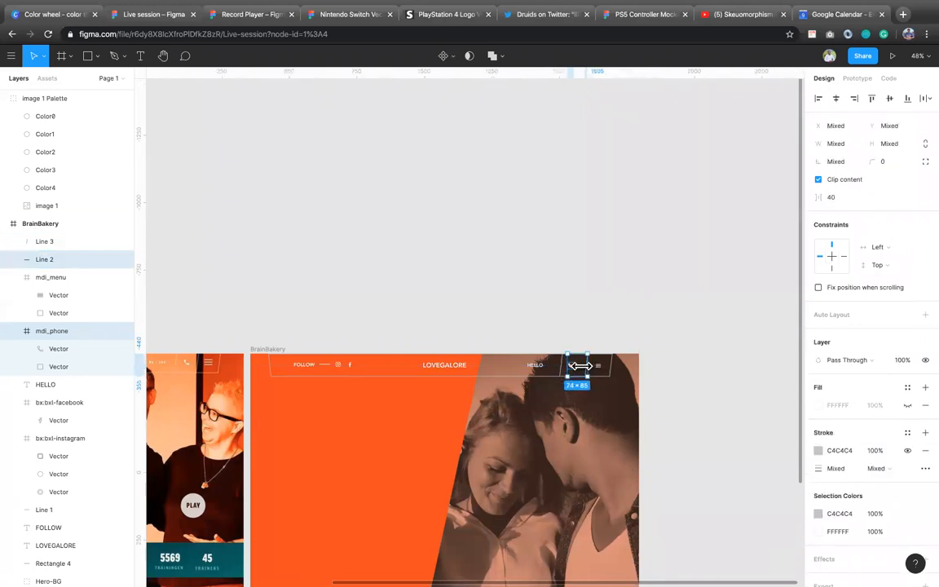
pyautogui.keyDown('shift'); pyautogui.click(561, 366); pyautogui.keyUp('shift')
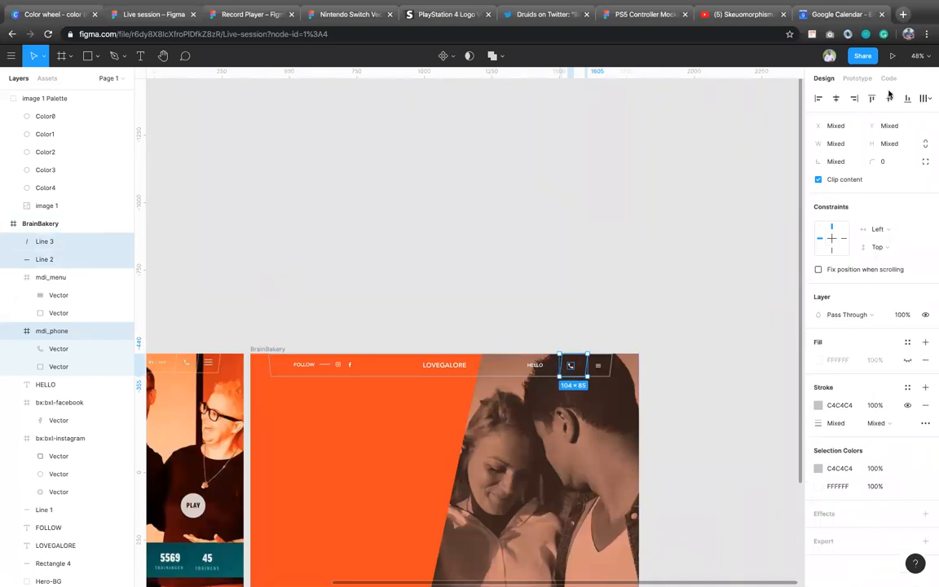
pyautogui.click(925, 99)
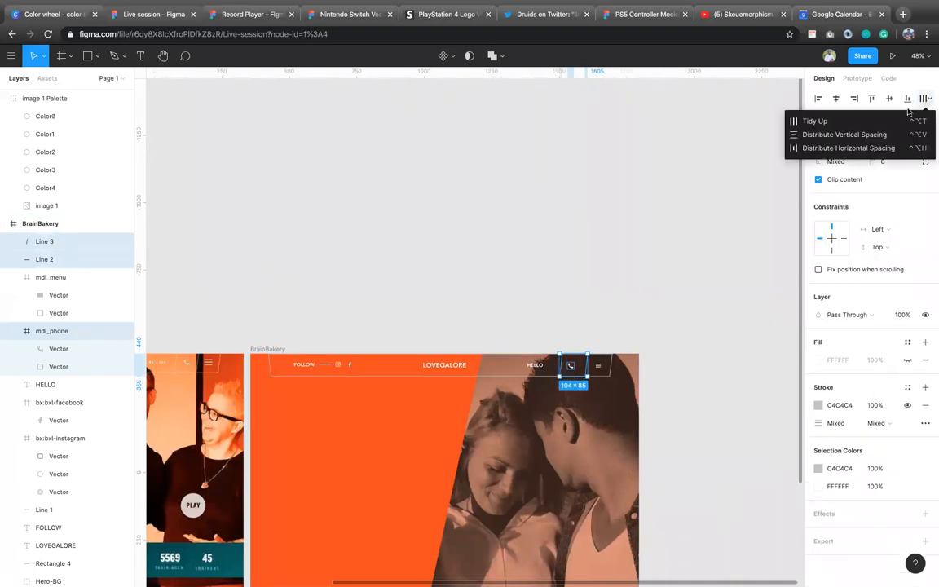
pyautogui.click(866, 120)
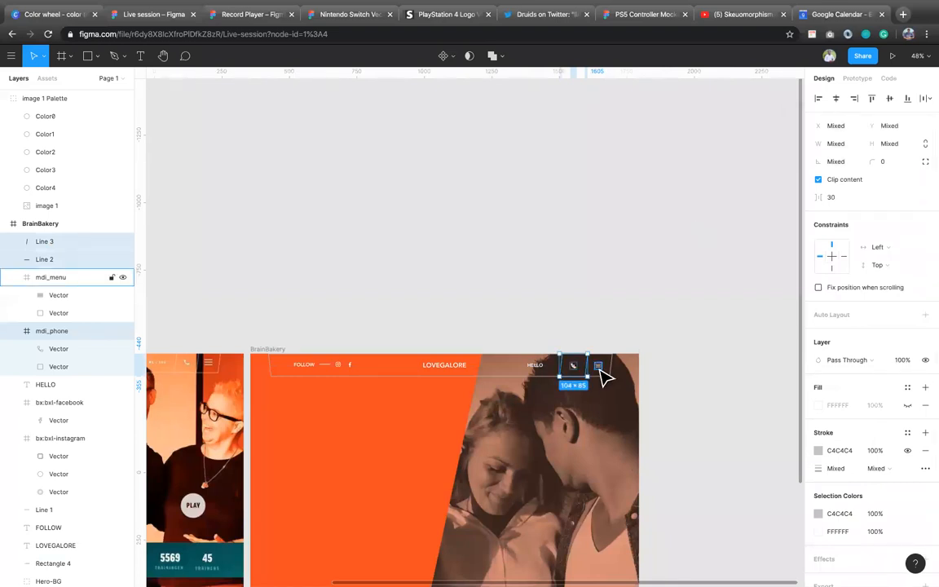
pyautogui.click(649, 378)
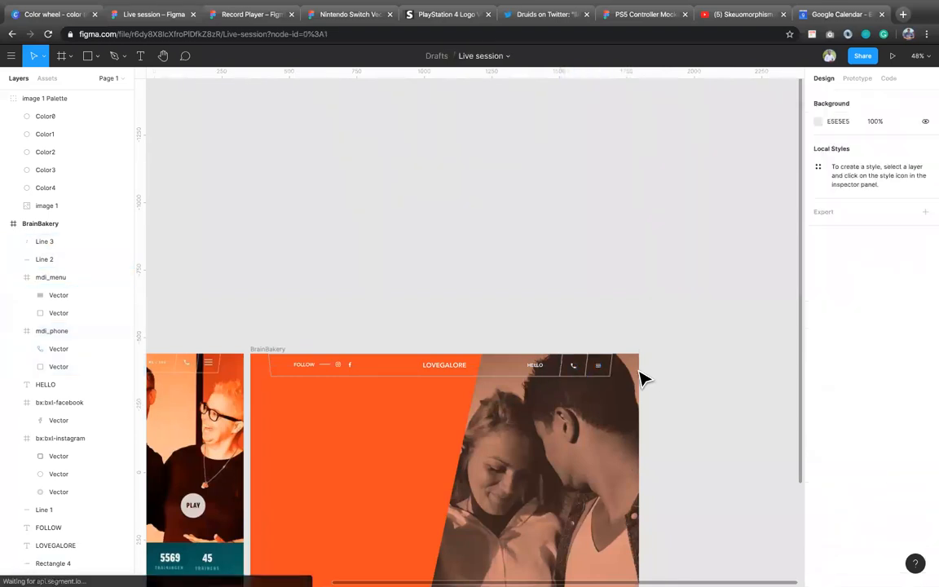
# Step: Move the HELLO text right to X 1056, closer to the first divider line
pyautogui.click(542, 373)
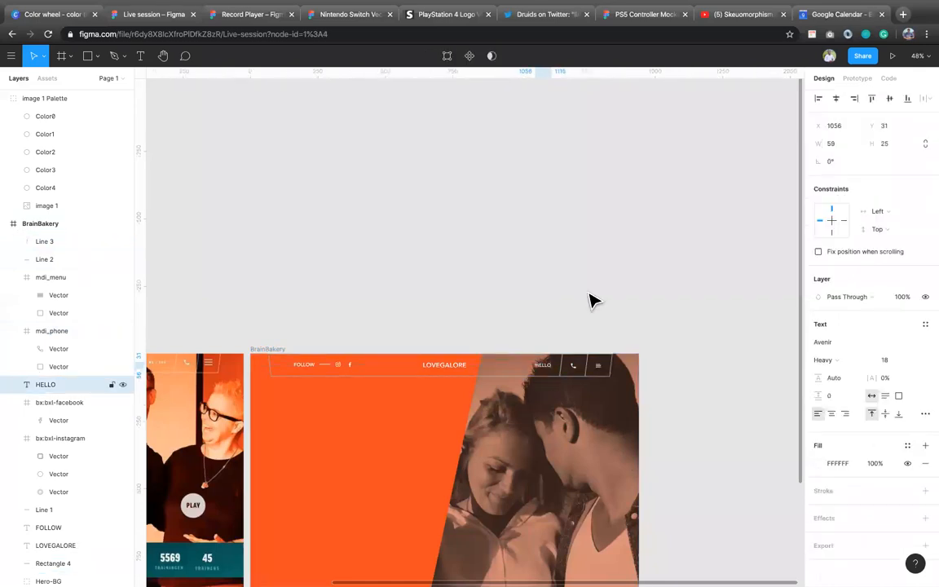
pyautogui.click(489, 334)
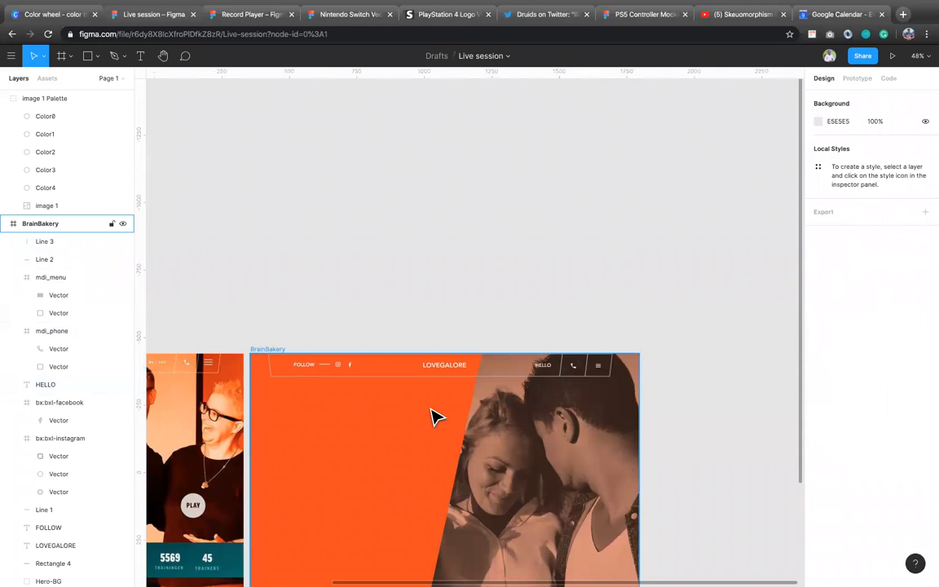
# Step: Add a NO MORE text on the orange area of the BrainBakery frame at about X 168, Y 354
pyautogui.scroll(-3, 434, 418)
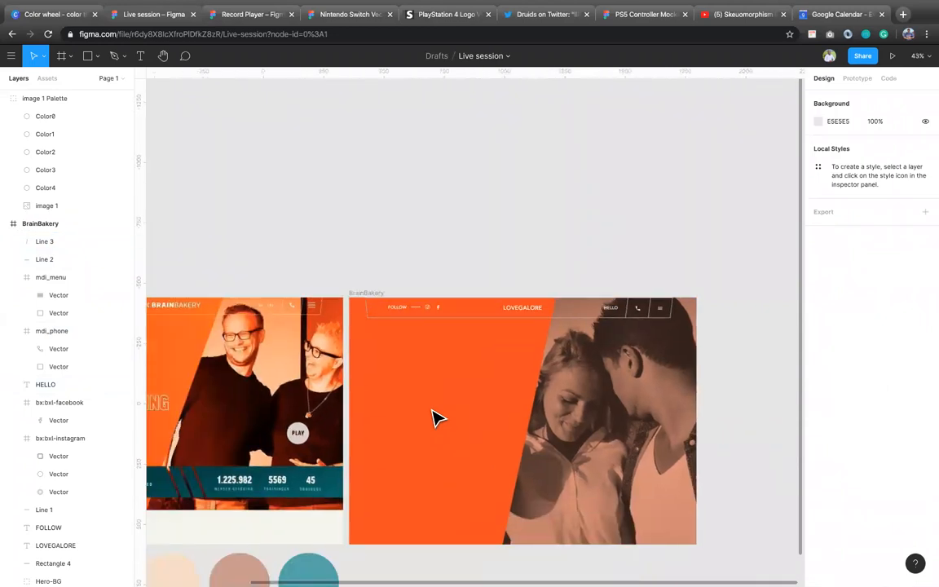
pyautogui.scroll(-2, 438, 418)
pyautogui.hscroll(-2, 437, 417)
pyautogui.scroll(-2, 438, 418)
pyautogui.hscroll(-3, 438, 418)
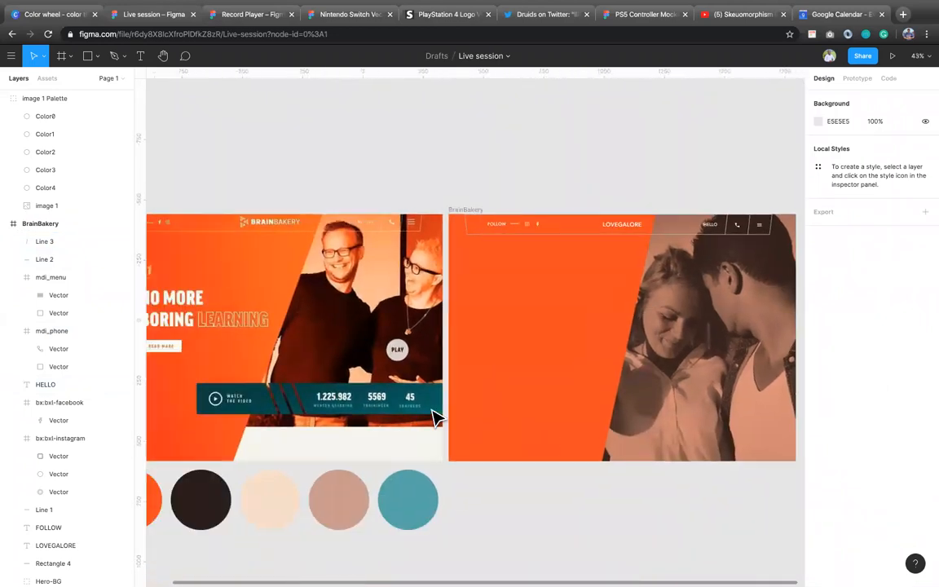
pyautogui.click(405, 399)
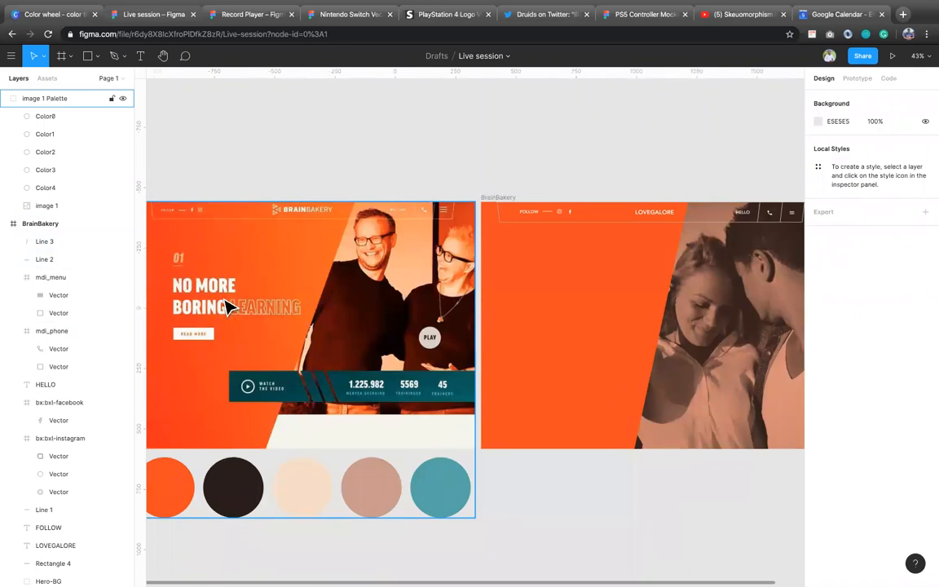
pyautogui.press('t')
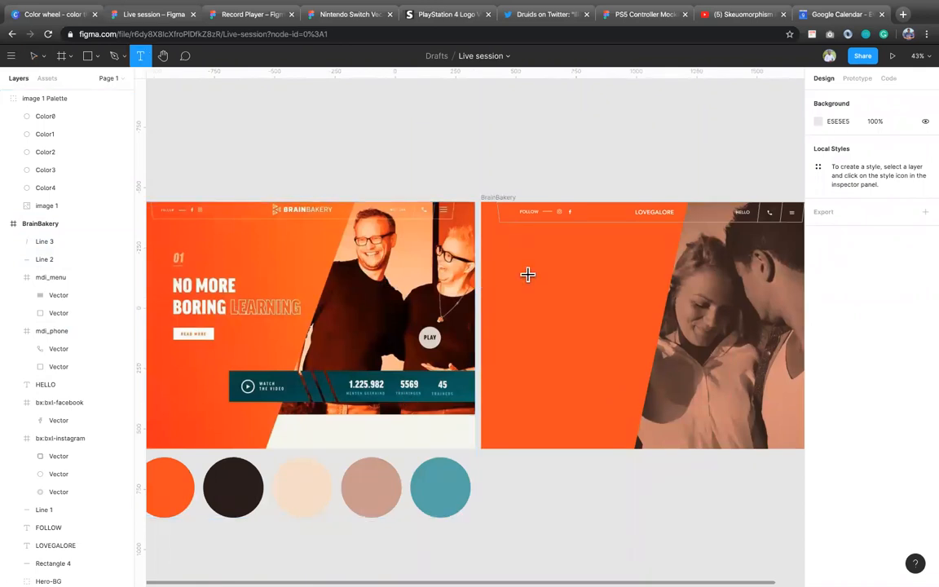
pyautogui.click(521, 288)
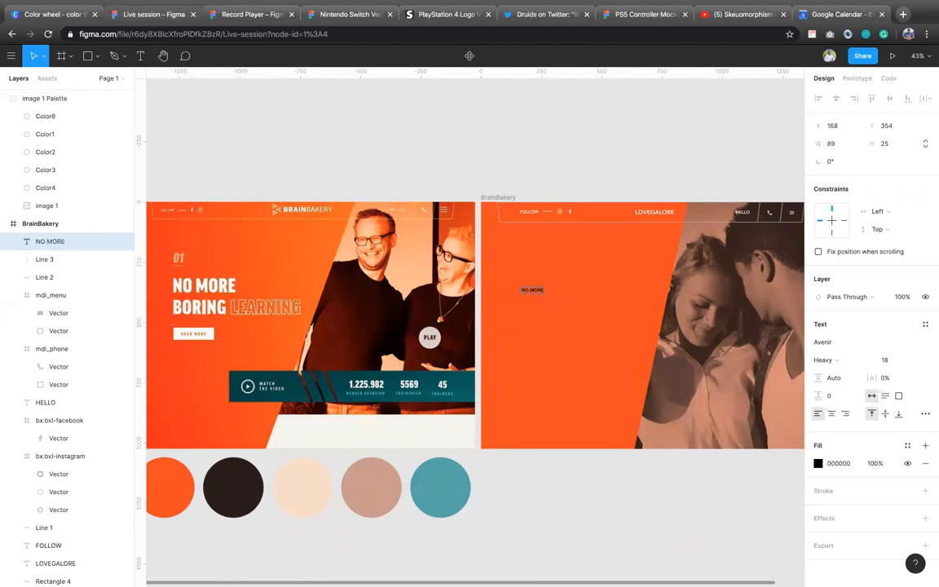
pyautogui.press('Escape')
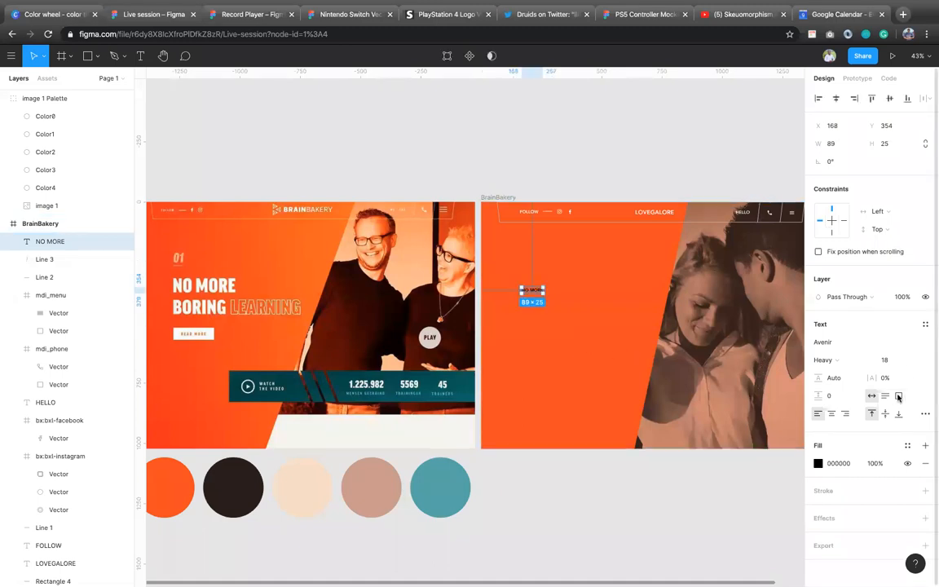
# Step: Set the font size of the NO MORE text to 48
pyautogui.click(883, 360)
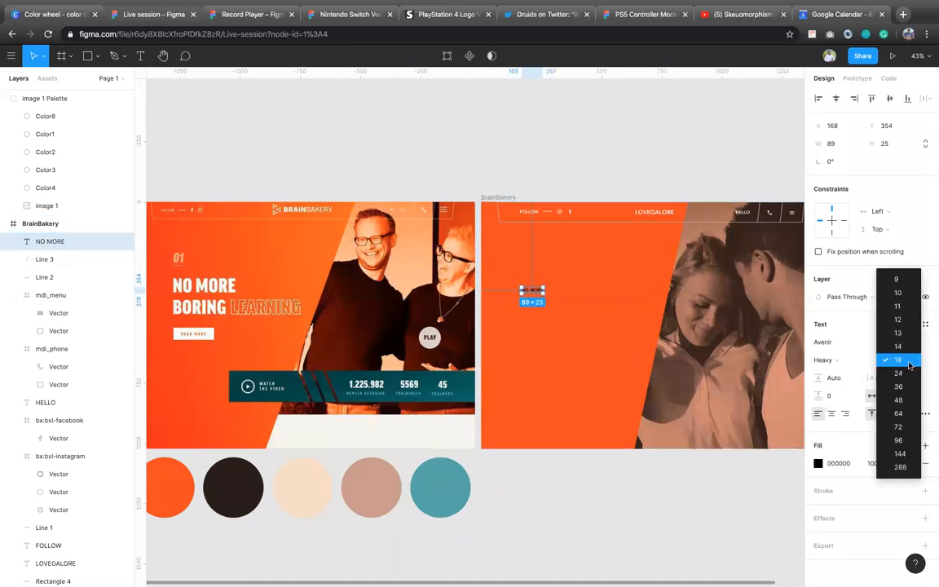
pyautogui.click(901, 413)
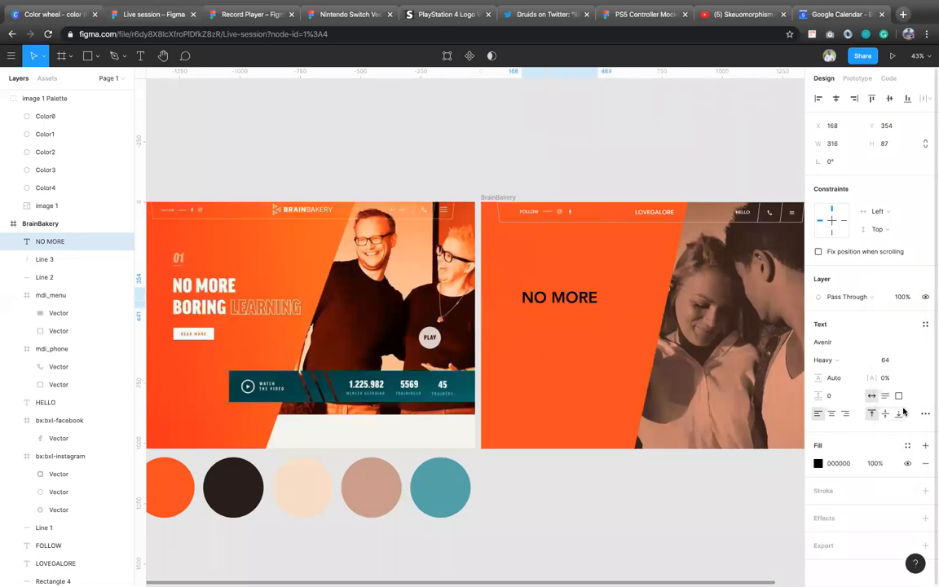
pyautogui.click(887, 360)
pyautogui.click(897, 346)
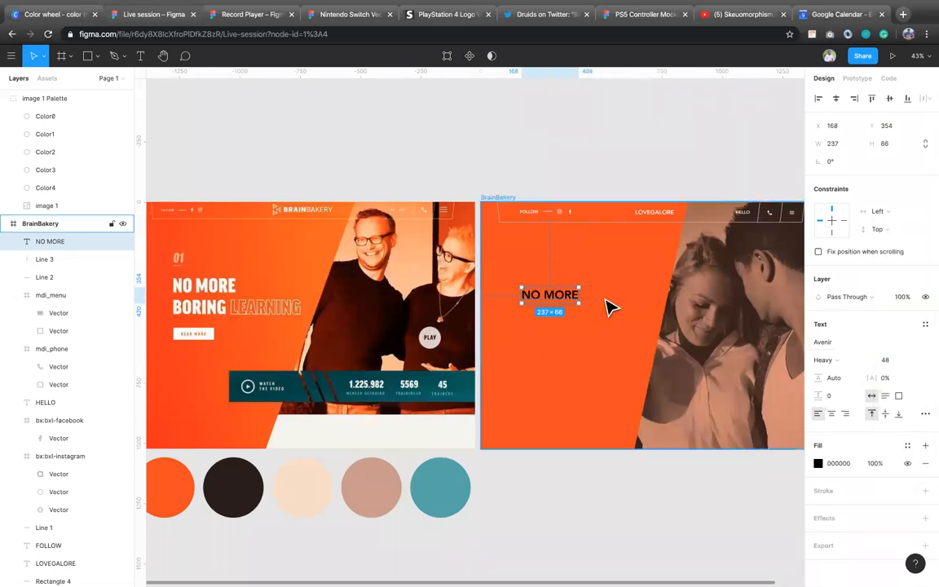
# Step: Give the NO MORE text a white FFFFFF fill and the Black font weight
pyautogui.click(835, 464)
pyautogui.write('FF')
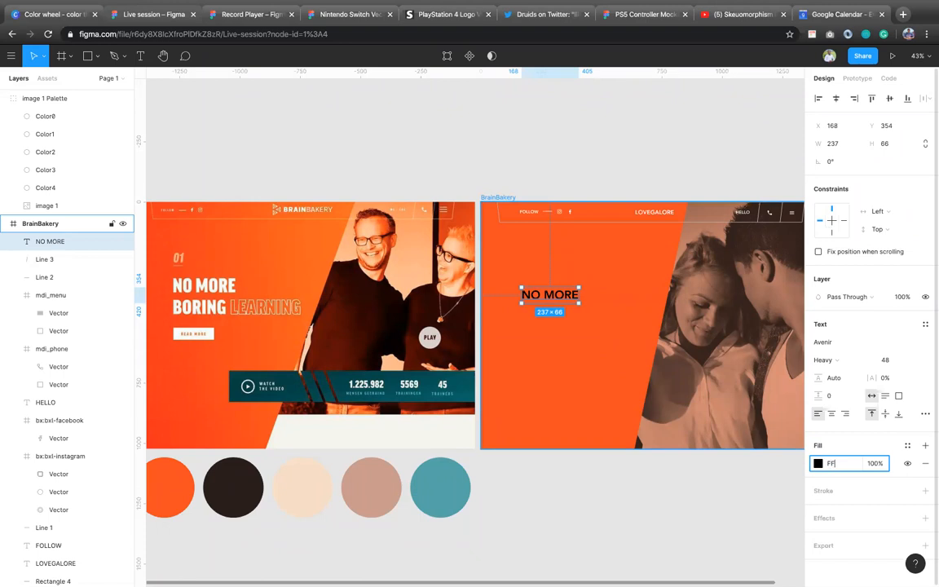
pyautogui.press('Return')
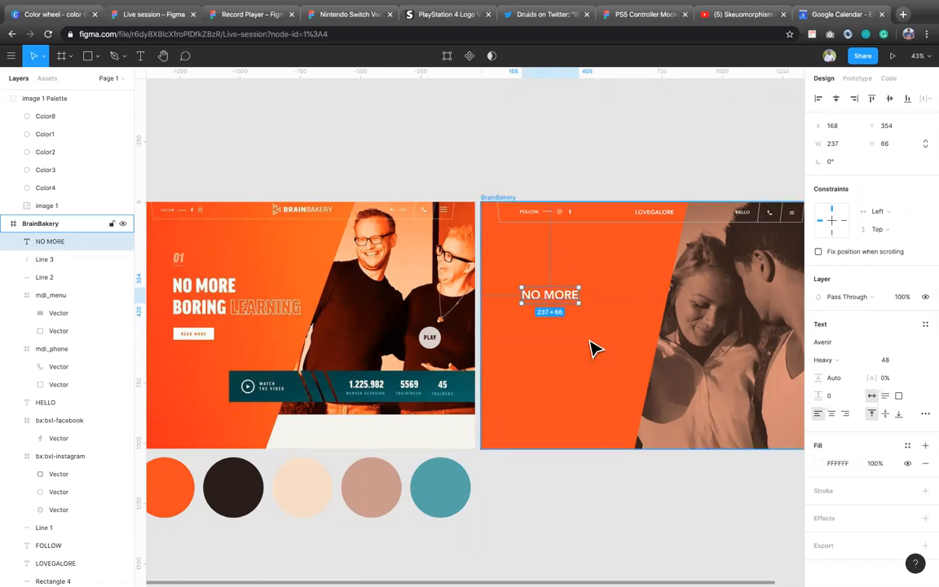
pyautogui.click(843, 364)
pyautogui.click(844, 375)
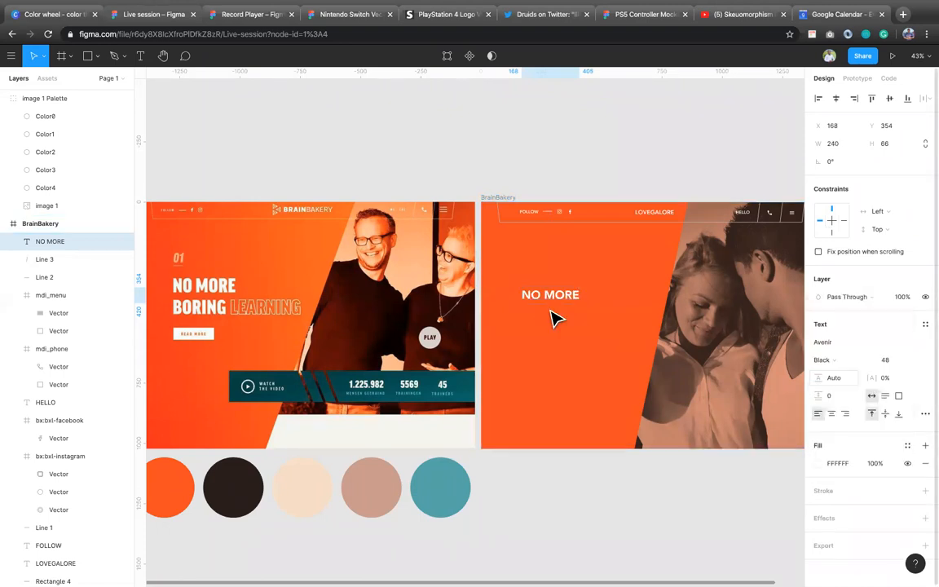
# Step: Move NO MORE to X 189, Y 333 and duplicate it below at Y 446 as the text BORING
pyautogui.moveTo(572, 303)
pyautogui.mouseDown()
pyautogui.moveTo(583, 325)
pyautogui.moveTo(577, 320)
pyautogui.mouseUp()
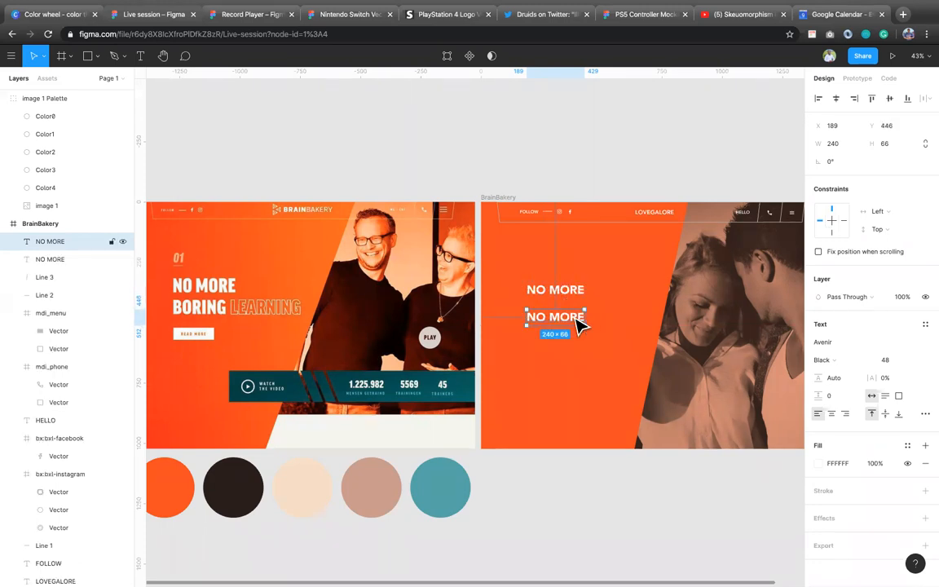
pyautogui.doubleClick(574, 317)
pyautogui.write('B')
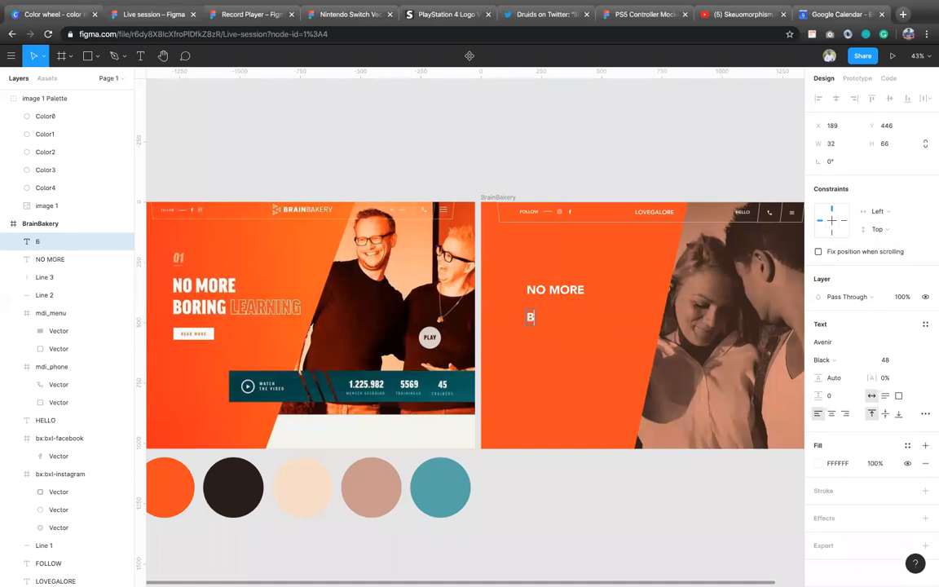
pyautogui.write('ORING')
pyautogui.press('Escape')
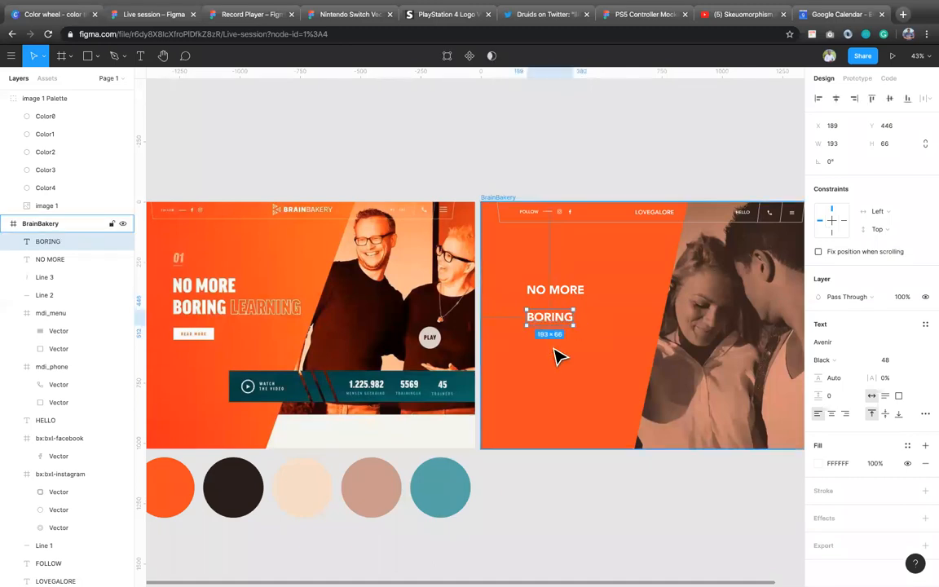
# Step: Duplicate BORING to its right at X 398 on the same line and change the copy to LOVERS
pyautogui.moveTo(571, 326); pyautogui.dragTo(620, 324)
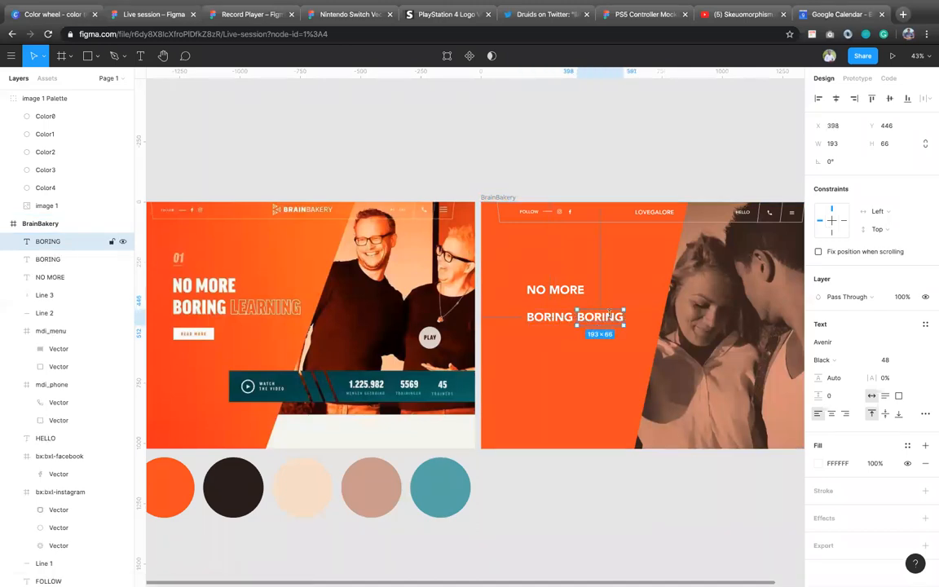
pyautogui.doubleClick(609, 316)
pyautogui.write('L')
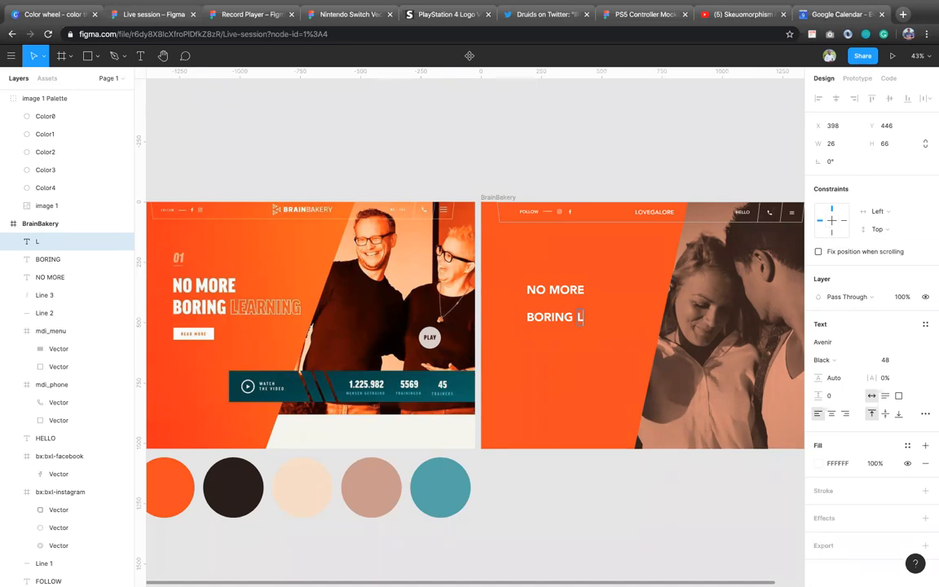
pyautogui.write('OVERS')
pyautogui.press('Escape')
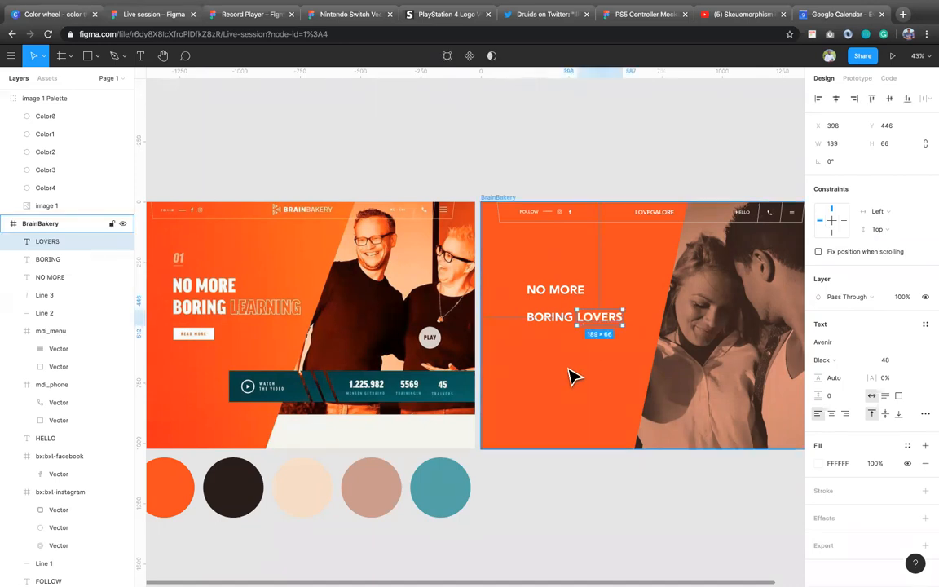
# Step: Move BORING and LOVERS together up to Y 406, closer beneath NO MORE
pyautogui.click(538, 289)
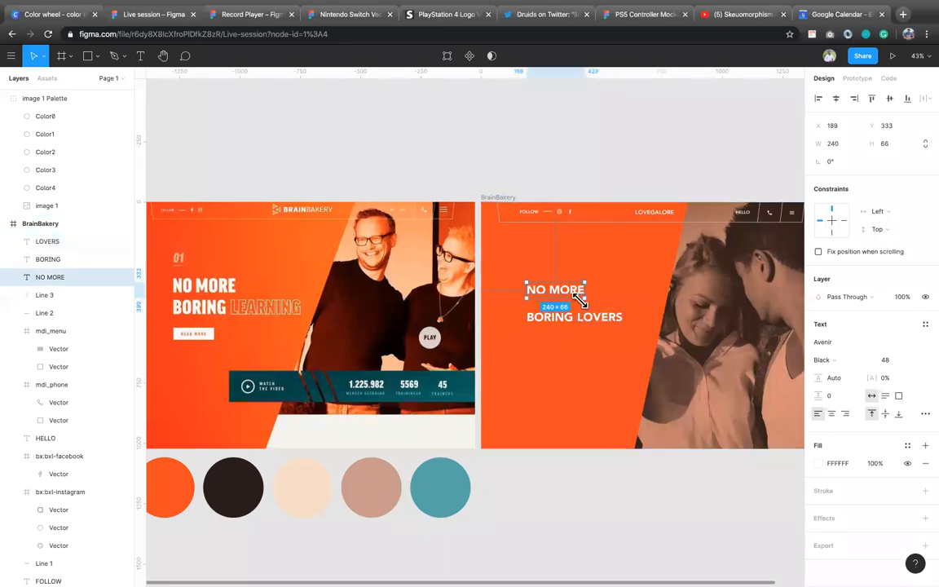
pyautogui.click(569, 328)
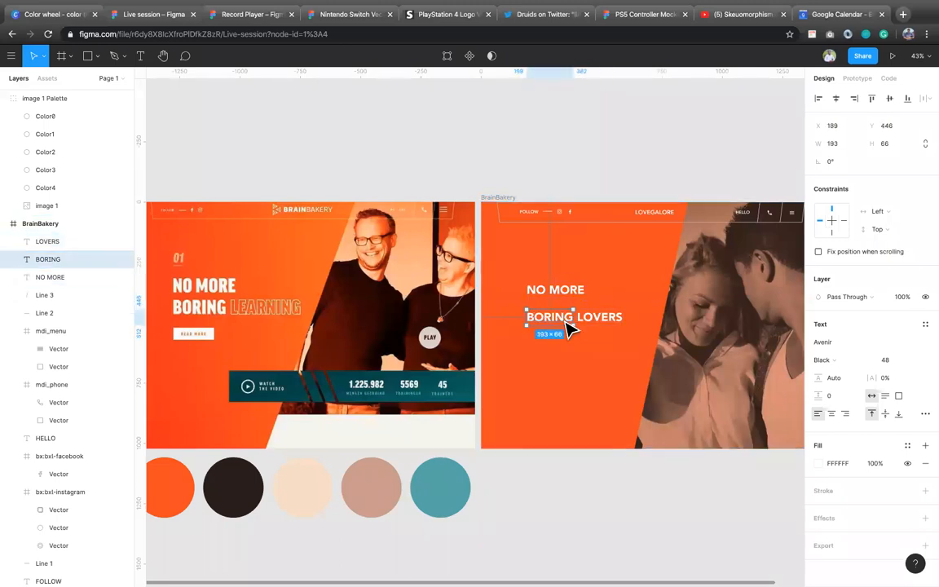
pyautogui.click(567, 287)
pyautogui.click(561, 323)
pyautogui.keyDown('shift'); pyautogui.click(594, 325); pyautogui.keyUp('shift')
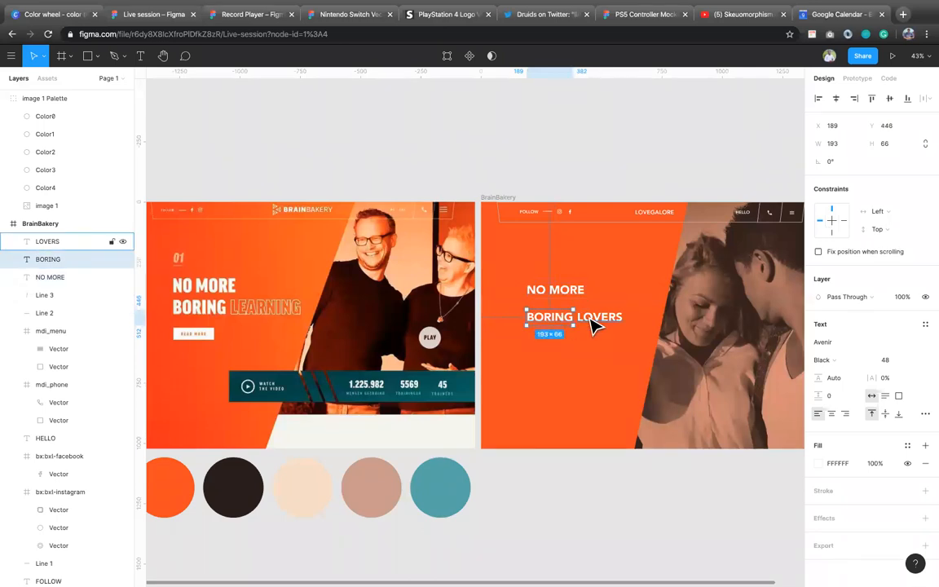
pyautogui.moveTo(594, 324); pyautogui.dragTo(587, 317)
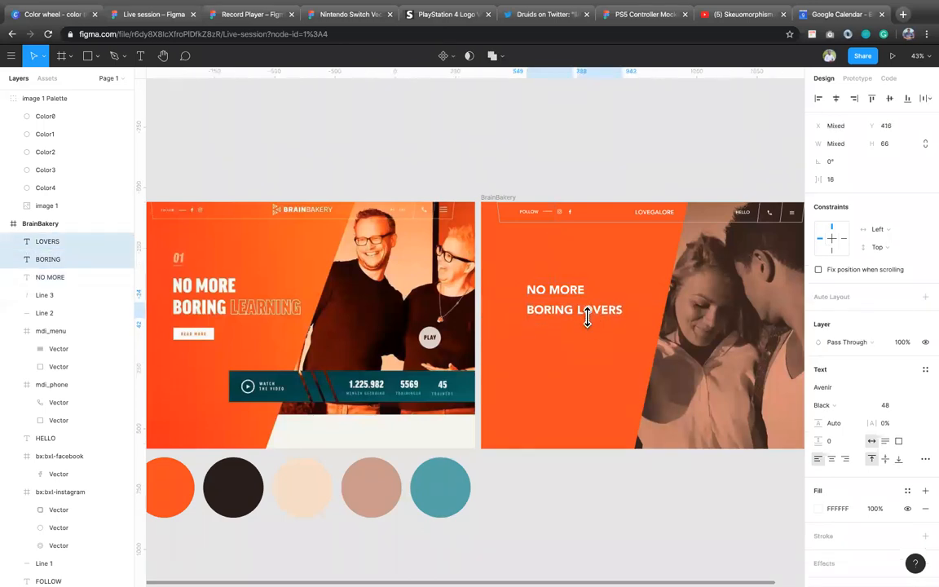
pyautogui.hotkey('shift', 'Up')
# Step: Increase the font size of the NO MORE, BORING and LOVERS texts together to 60
pyautogui.keyDown('shift'); pyautogui.click(573, 286); pyautogui.keyUp('shift')
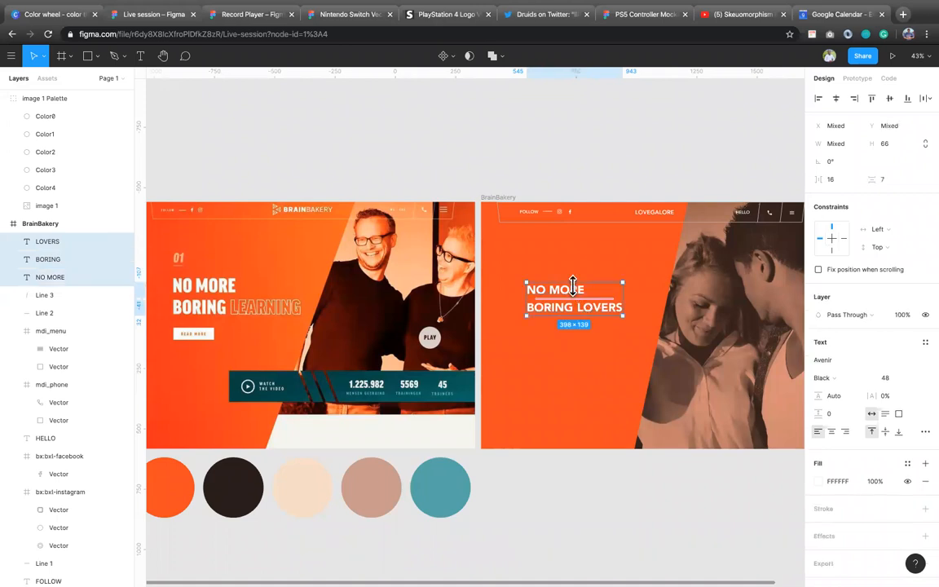
pyautogui.click(892, 379)
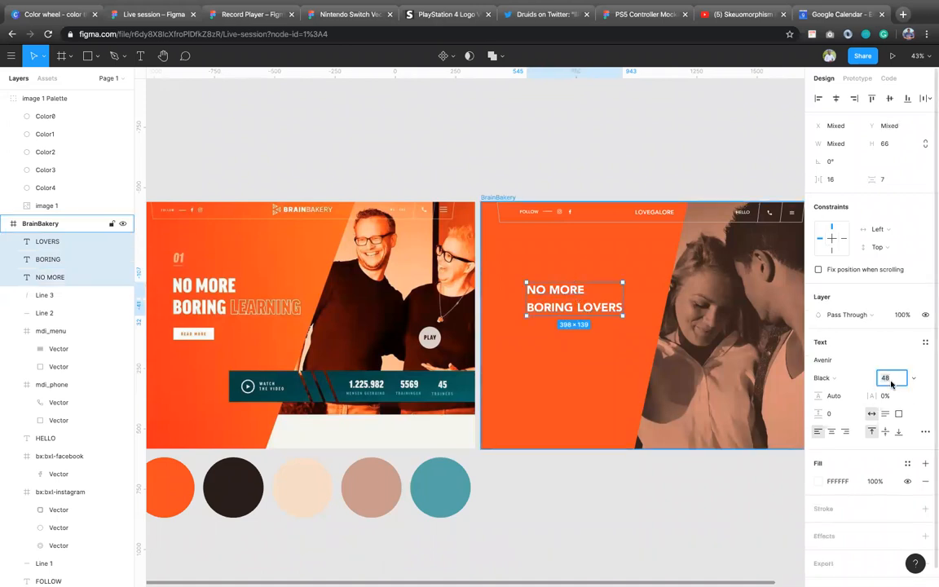
pyautogui.write('5')
pyautogui.press('Return')
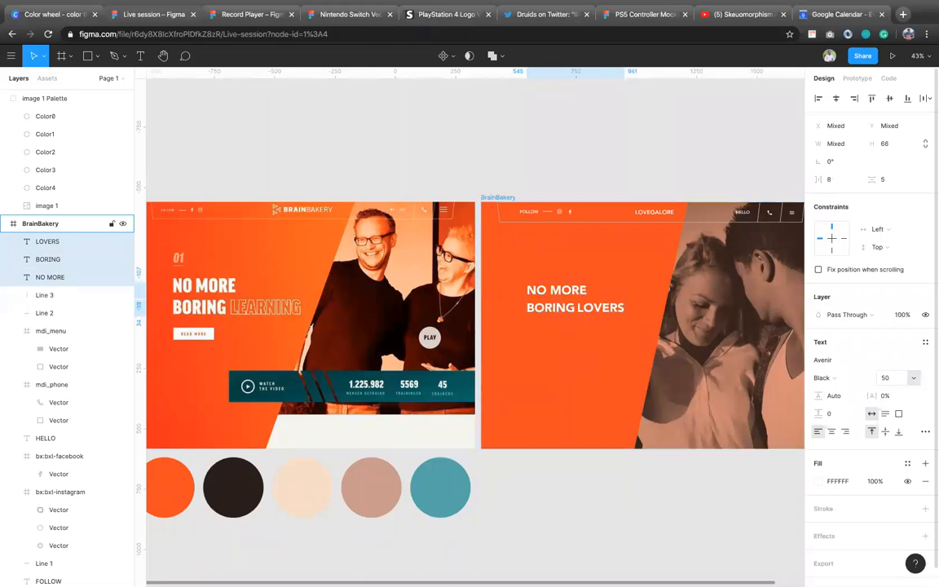
pyautogui.click(892, 380)
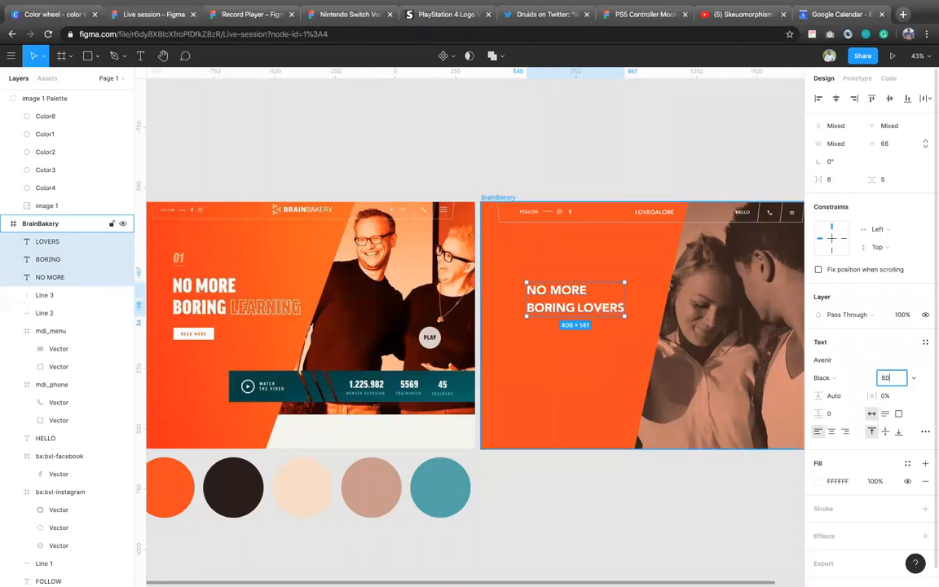
pyautogui.write('60')
pyautogui.press('Return')
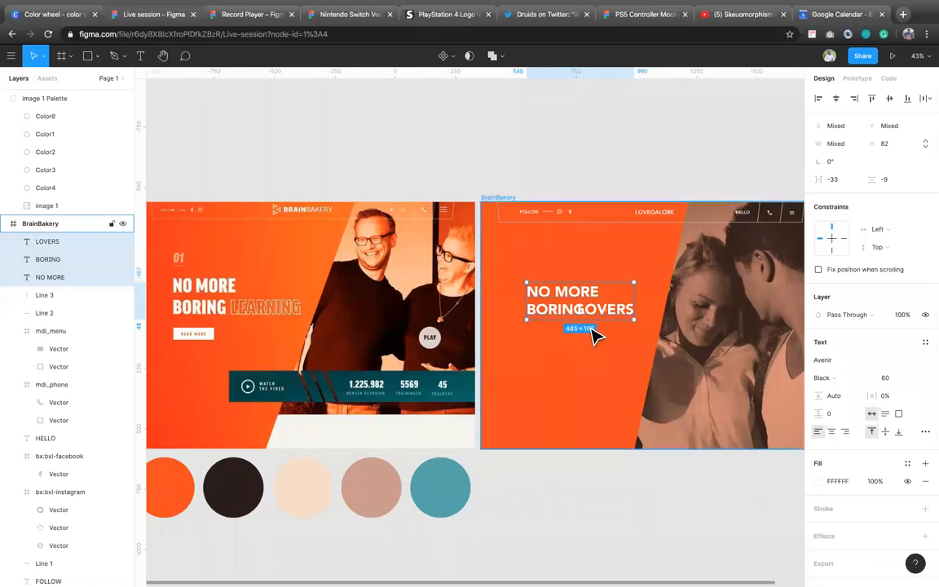
# Step: Shift the LOVERS text right to X 448, leaving a word gap after BORING
pyautogui.click(624, 305)
pyautogui.hotkey('shift', 'Right')
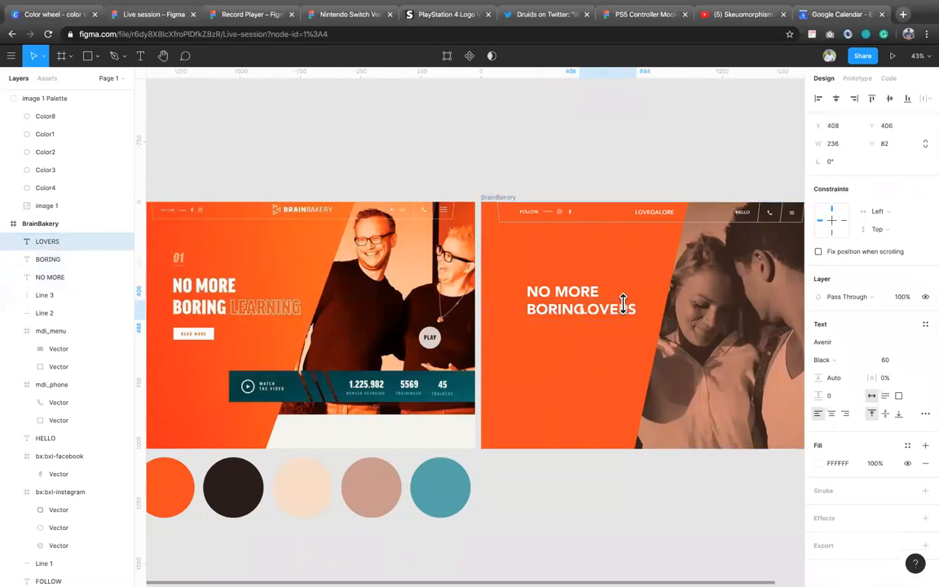
pyautogui.hotkey('shift', 'Right')
pyautogui.hotkey('shift', 'Right')
pyautogui.hotkey('shift', 'Right')
pyautogui.hotkey('shift', 'Right')
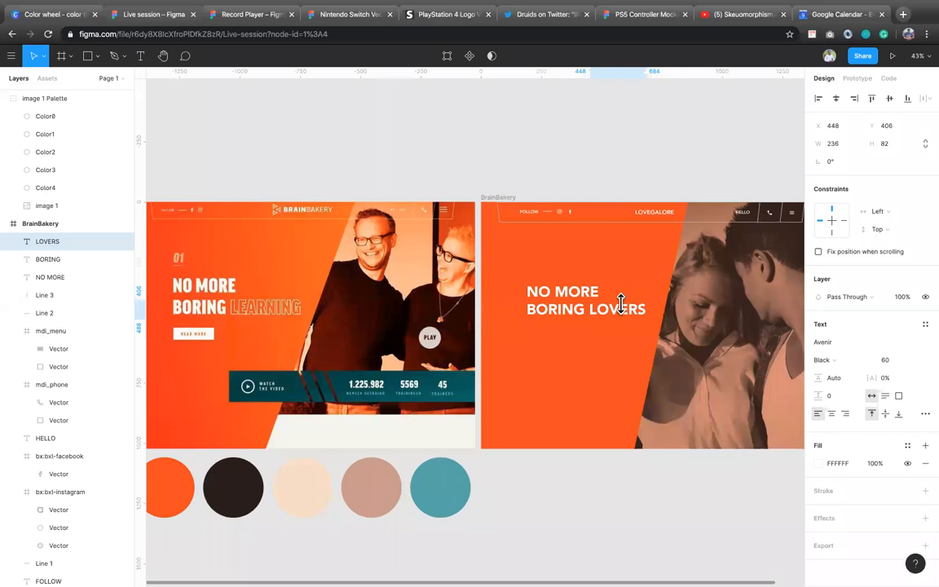
pyautogui.click(579, 302)
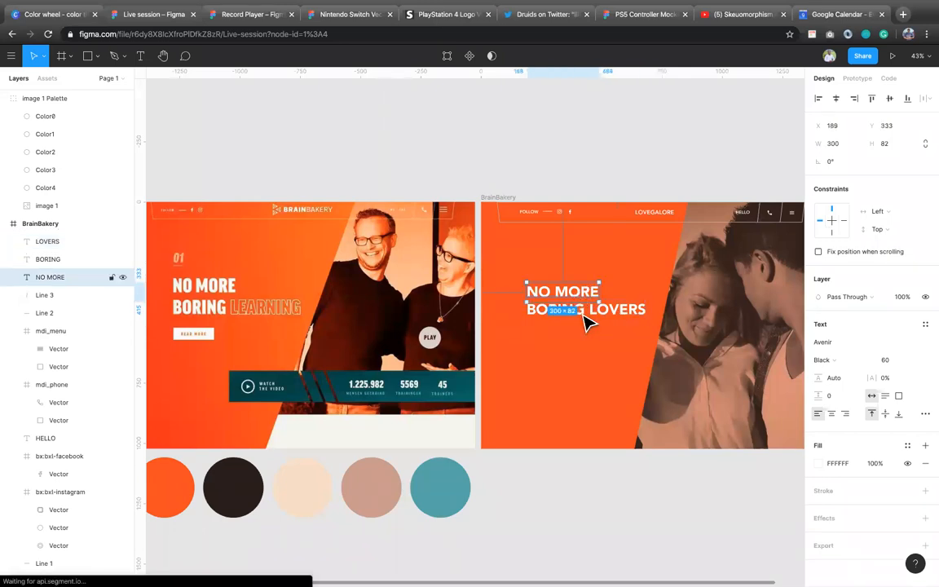
pyautogui.click(582, 311)
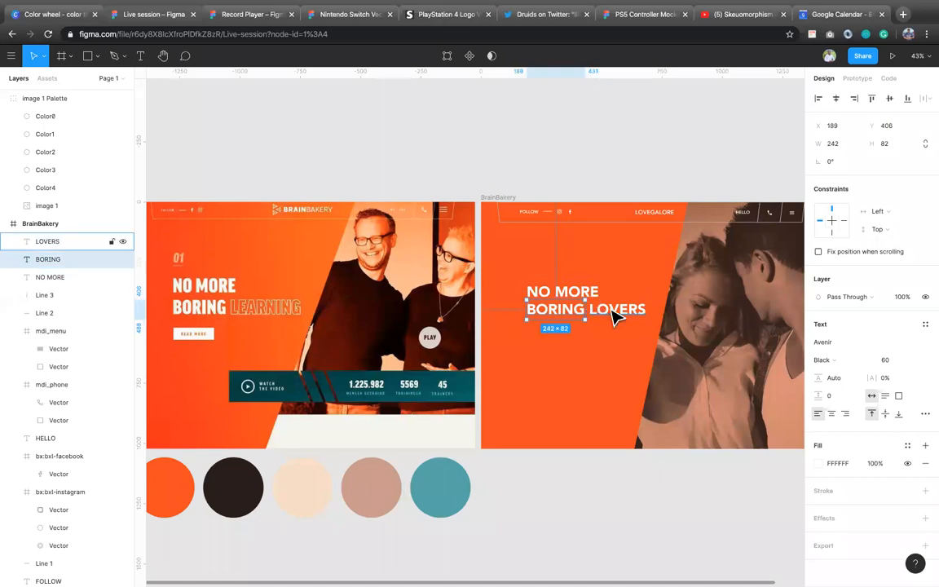
pyautogui.keyDown('shift'); pyautogui.click(590, 285); pyautogui.keyUp('shift')
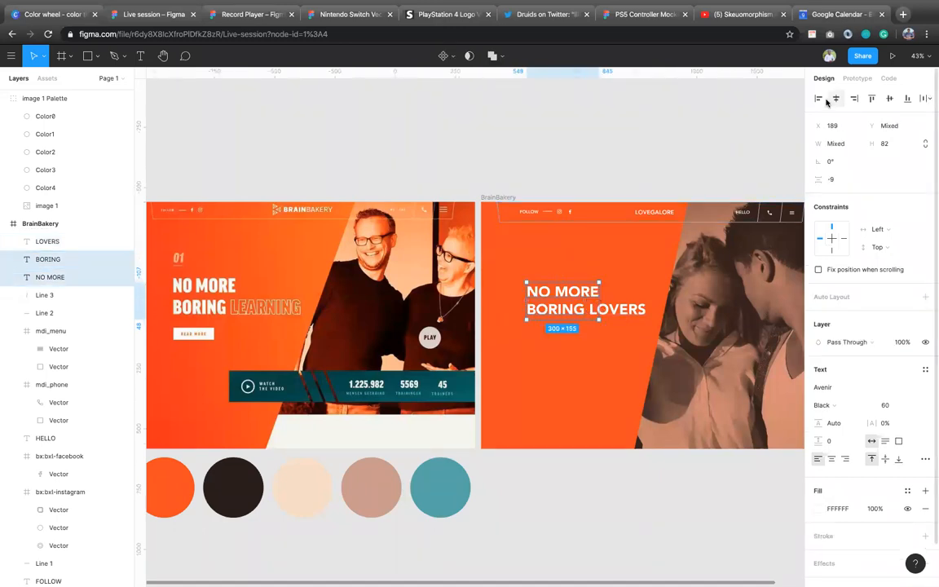
# Step: Hide the fill of the LOVERS text and add an outside stroke in FFFFFF
pyautogui.click(638, 313)
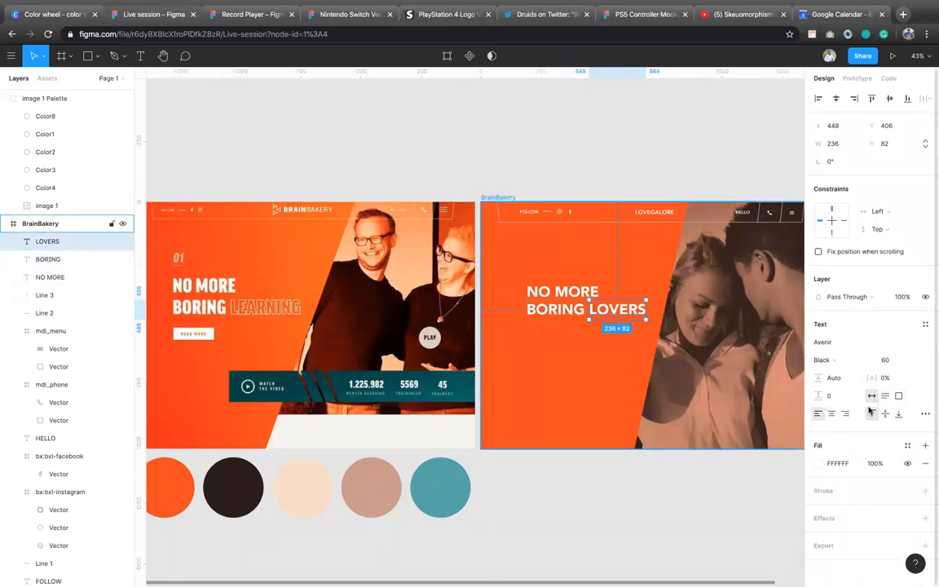
pyautogui.click(906, 463)
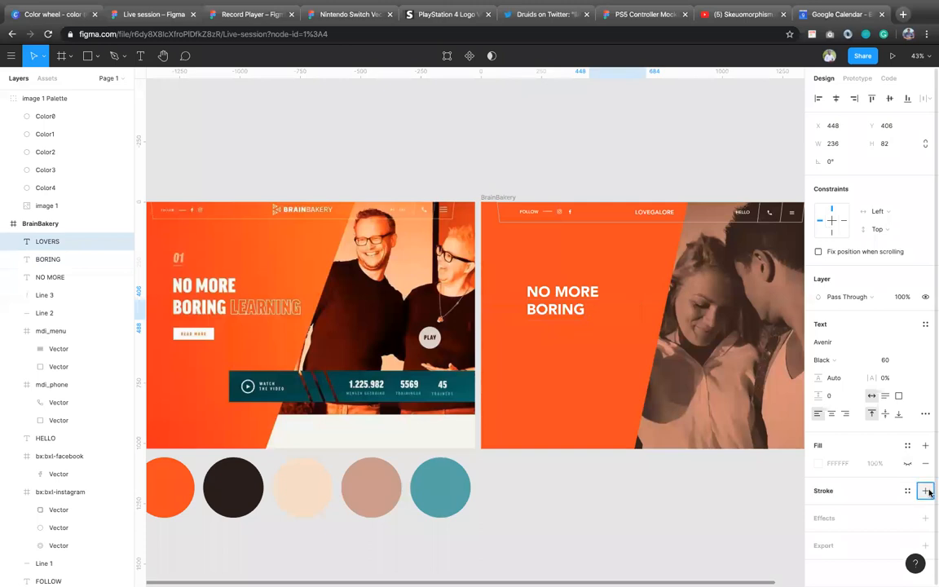
pyautogui.click(927, 491)
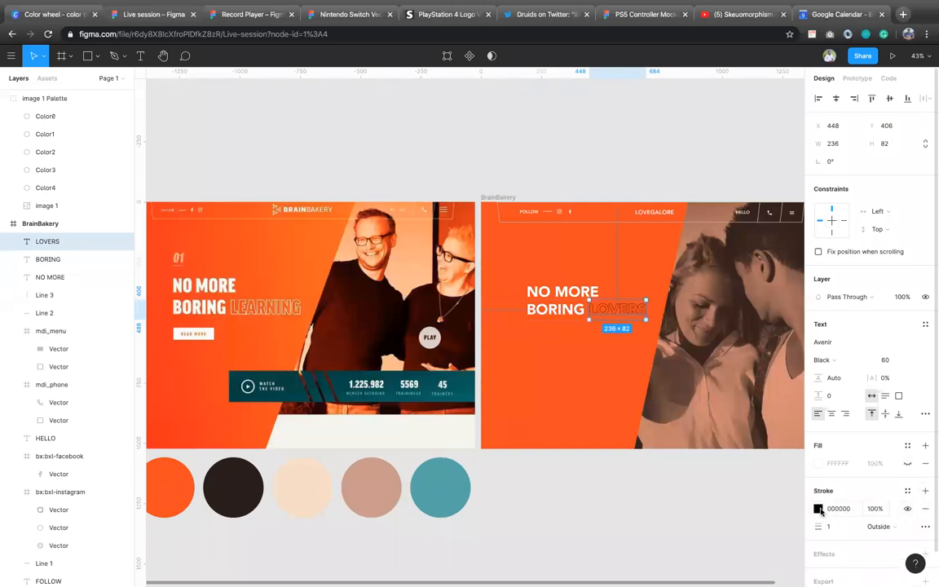
pyautogui.write('FFFFFF')
pyautogui.press('Return')
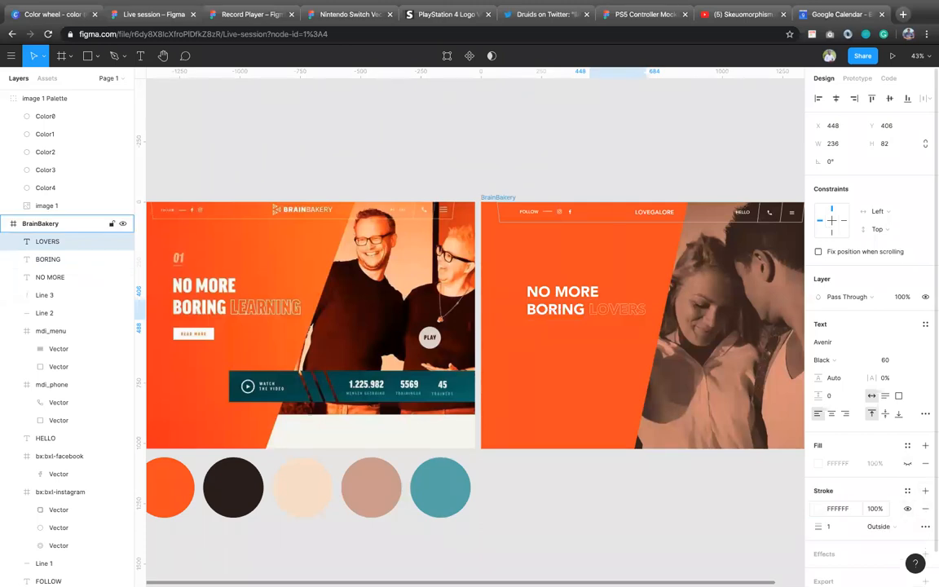
# Step: Set the LOVERS outline to a thickness of 2 and recolour it to the document colour E5E5E5
pyautogui.click(842, 529)
pyautogui.write('2')
pyautogui.press('Return')
pyautogui.click(820, 509)
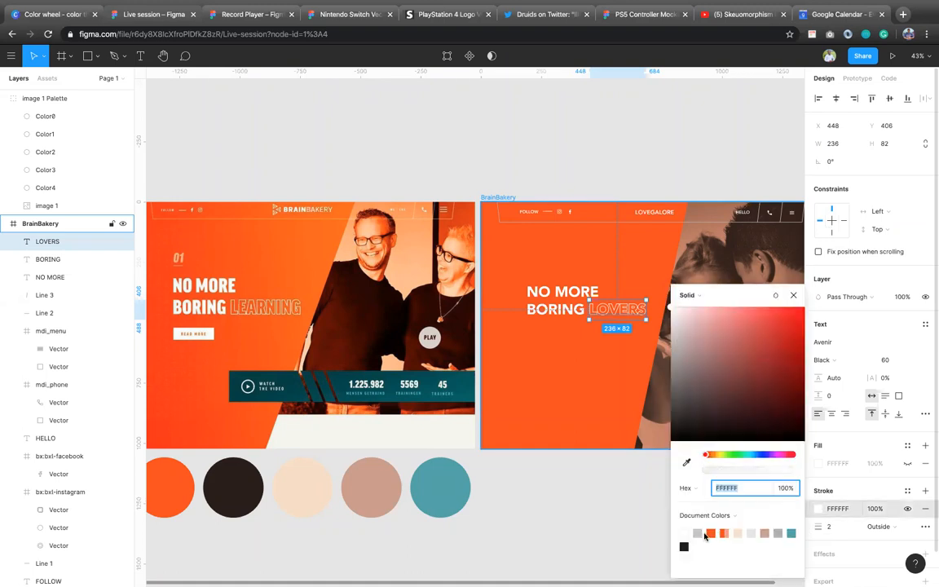
pyautogui.click(751, 534)
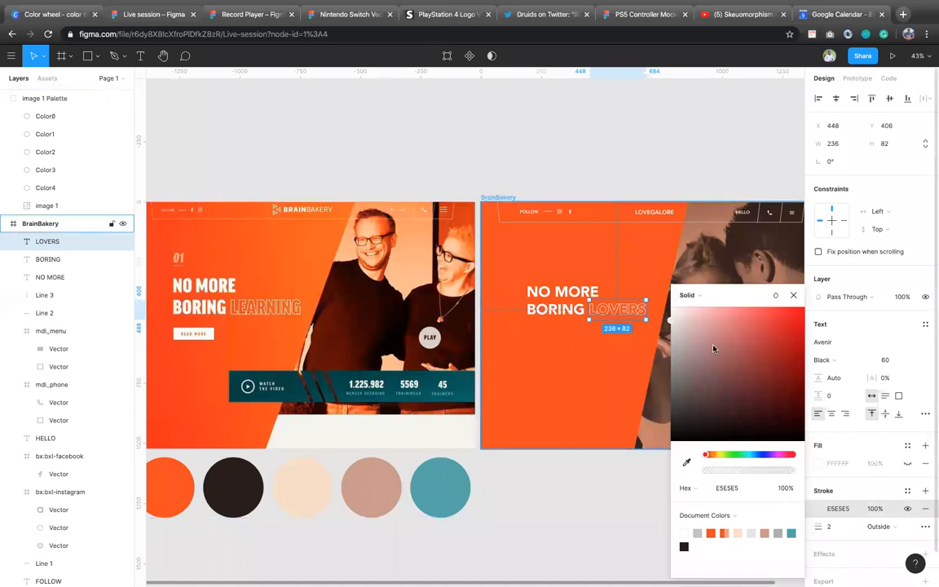
pyautogui.click(794, 295)
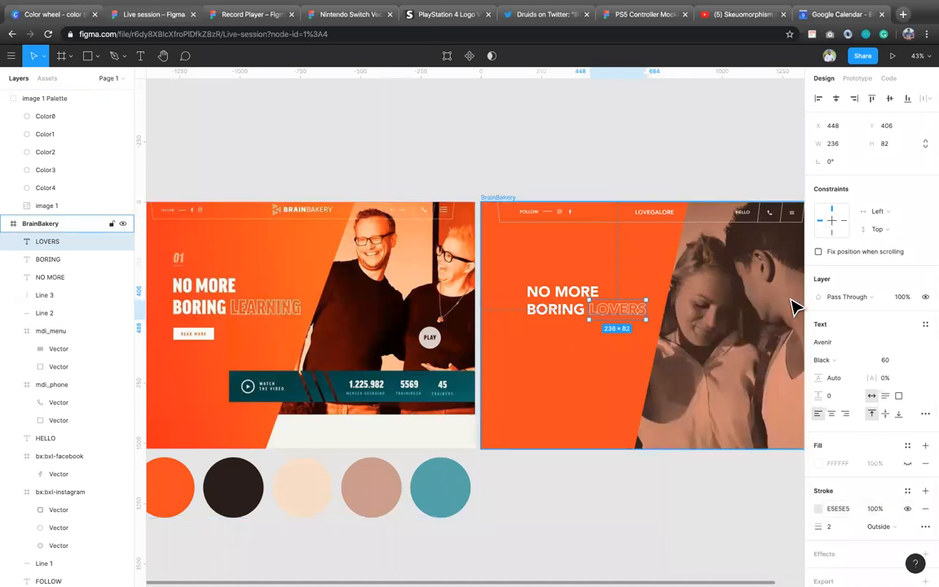
pyautogui.click(593, 377)
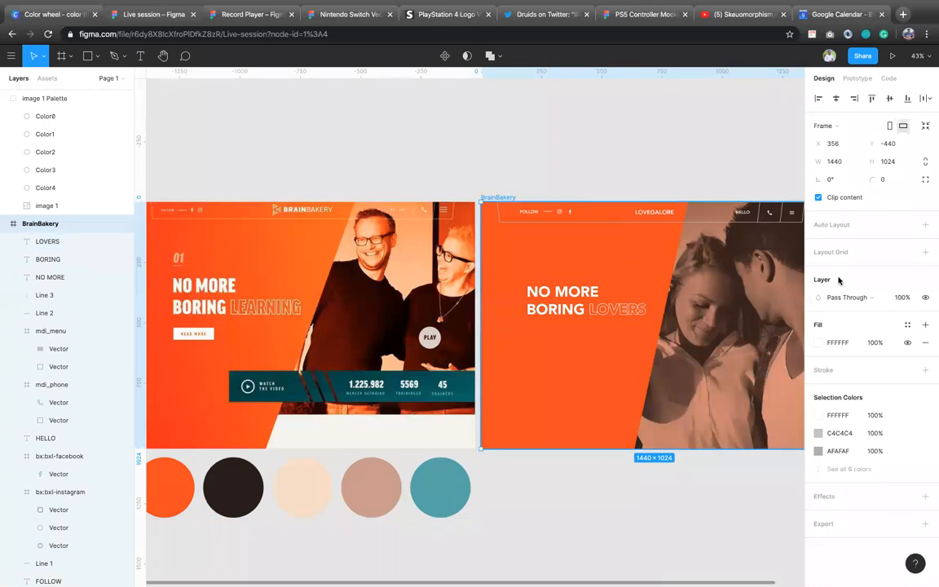
# Step: Add the text 01 above NO MORE at X 186, Y 236
pyautogui.press('t')
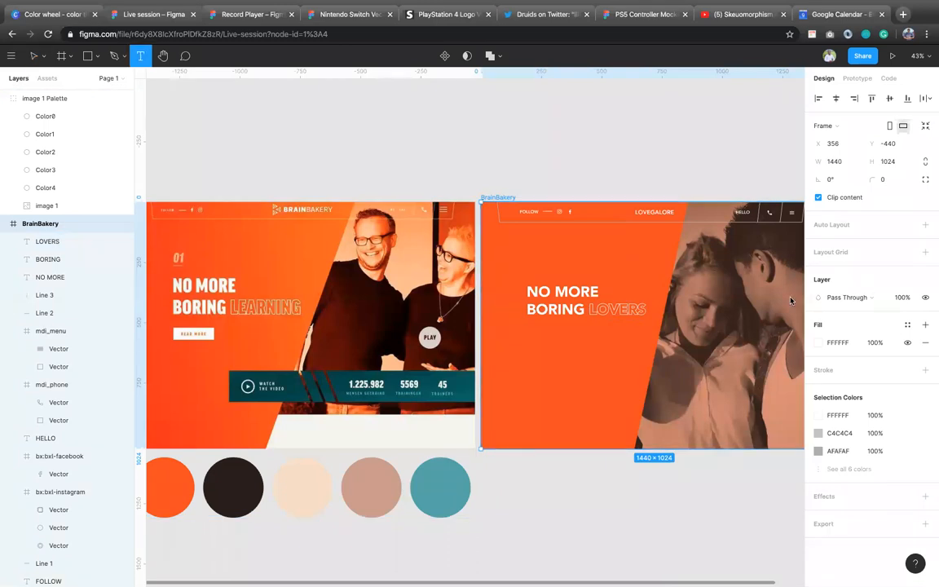
pyautogui.click(526, 263)
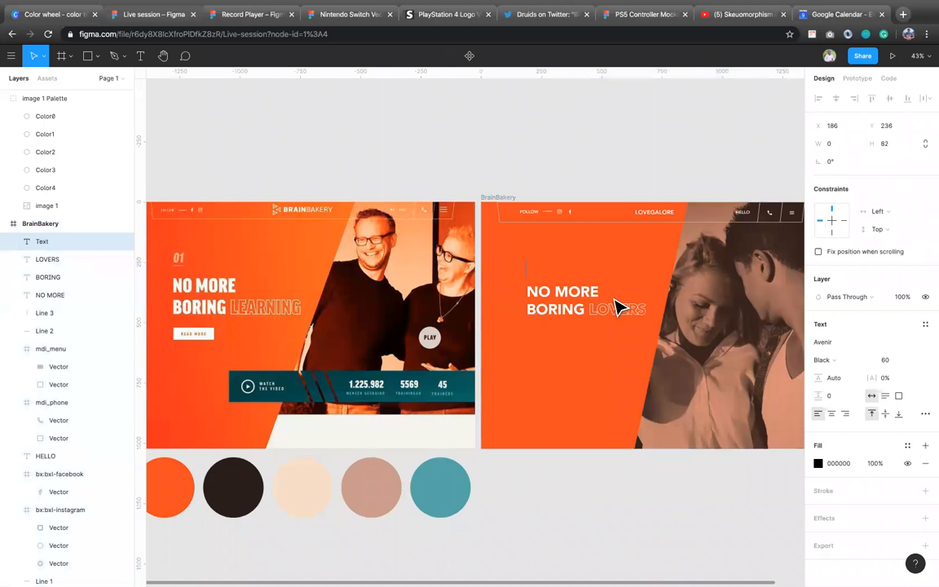
pyautogui.write('01')
pyautogui.press('Escape')
# Step: Recolour the 01 text to light orange FF9873 and tighten its letter spacing to -10%
pyautogui.click(819, 464)
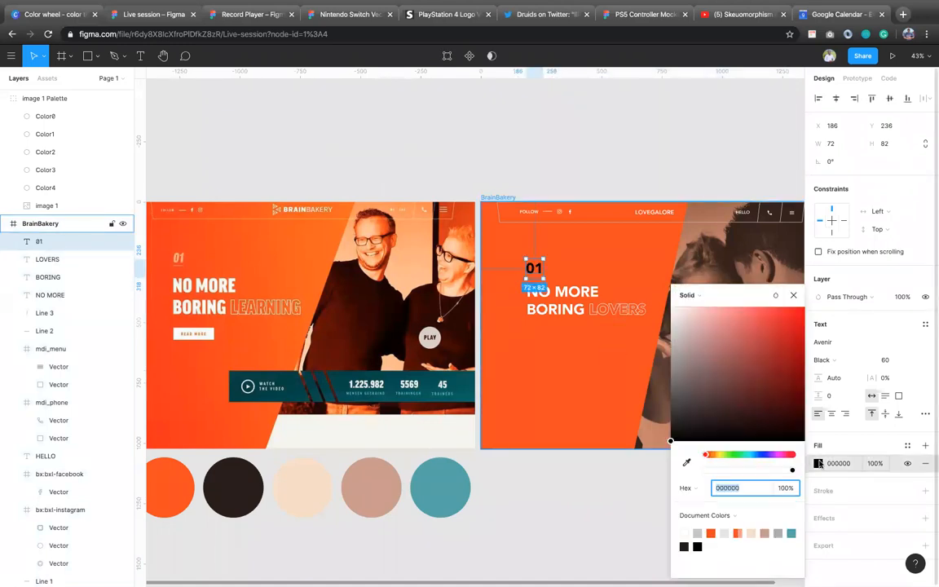
pyautogui.click(714, 534)
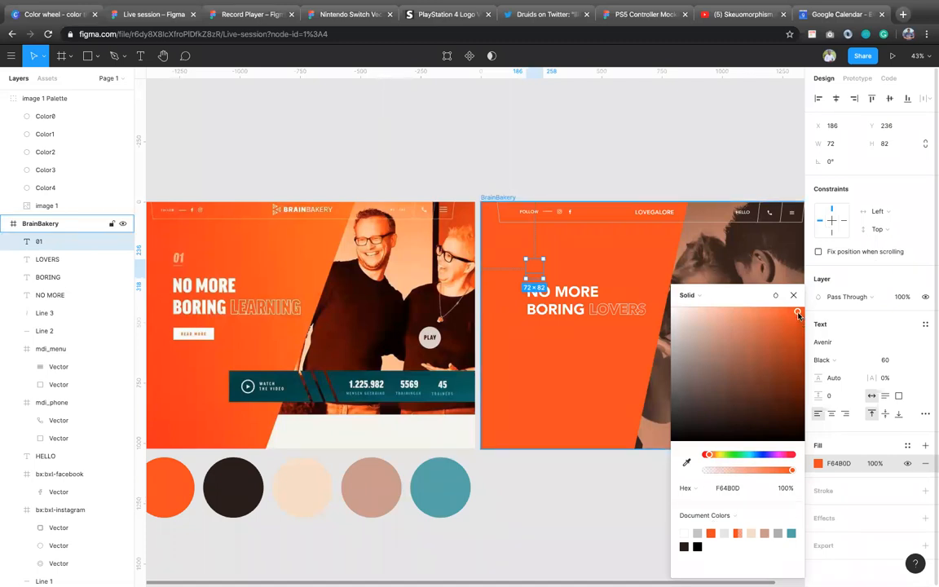
pyautogui.moveTo(799, 316); pyautogui.dragTo(744, 304)
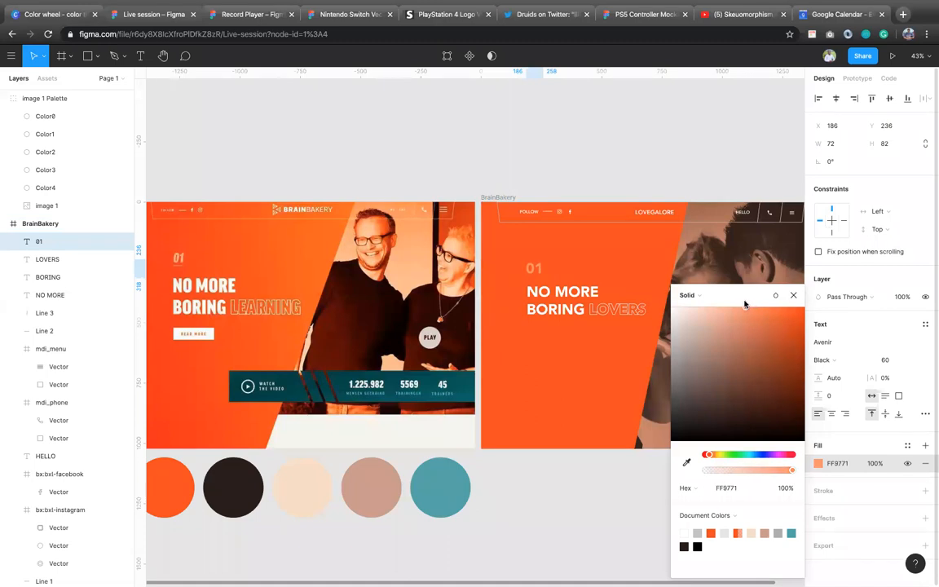
pyautogui.click(793, 295)
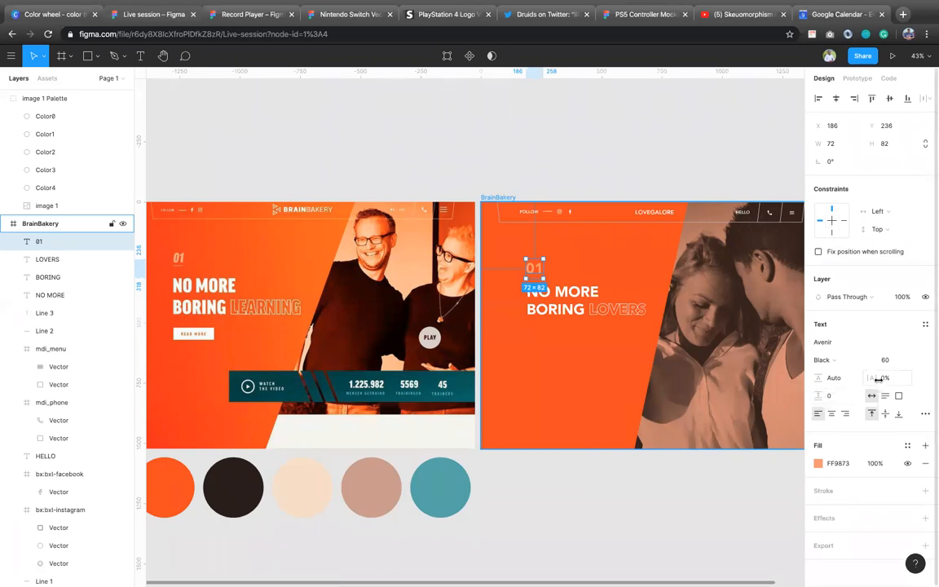
pyautogui.moveTo(877, 378)
pyautogui.mouseDown()
pyautogui.moveTo(859, 380)
pyautogui.moveTo(870, 378)
pyautogui.mouseUp()
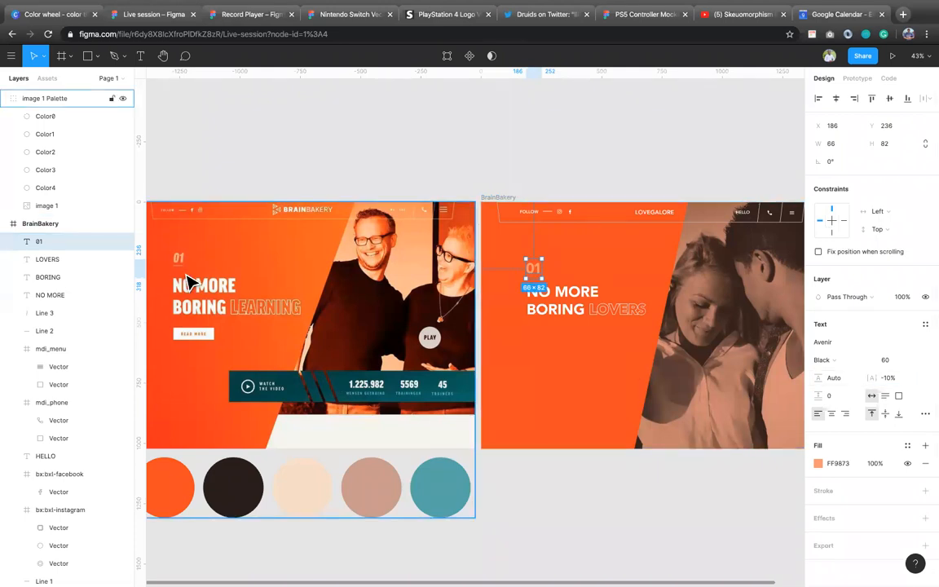
# Step: Draw a horizontal line about 52 wide beneath 01 at X 193, Y 306, with a stroke thickness of 3
pyautogui.press('l')
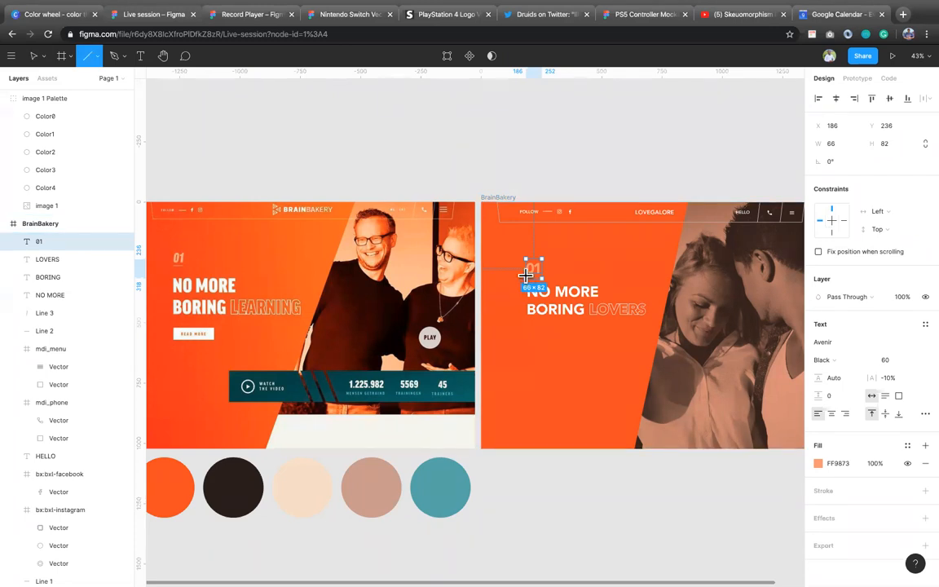
pyautogui.moveTo(526, 282); pyautogui.dragTo(539, 279)
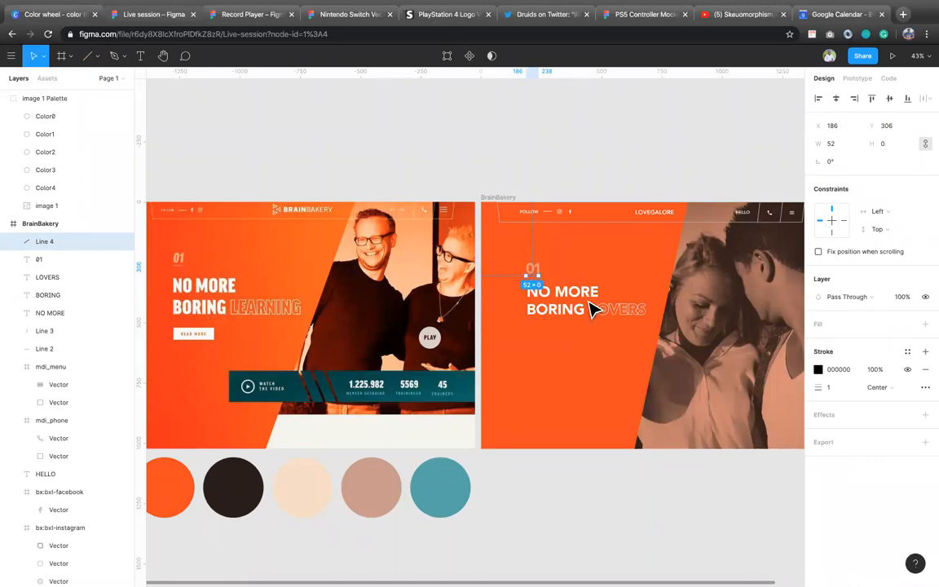
pyautogui.click(831, 396)
pyautogui.press('Return')
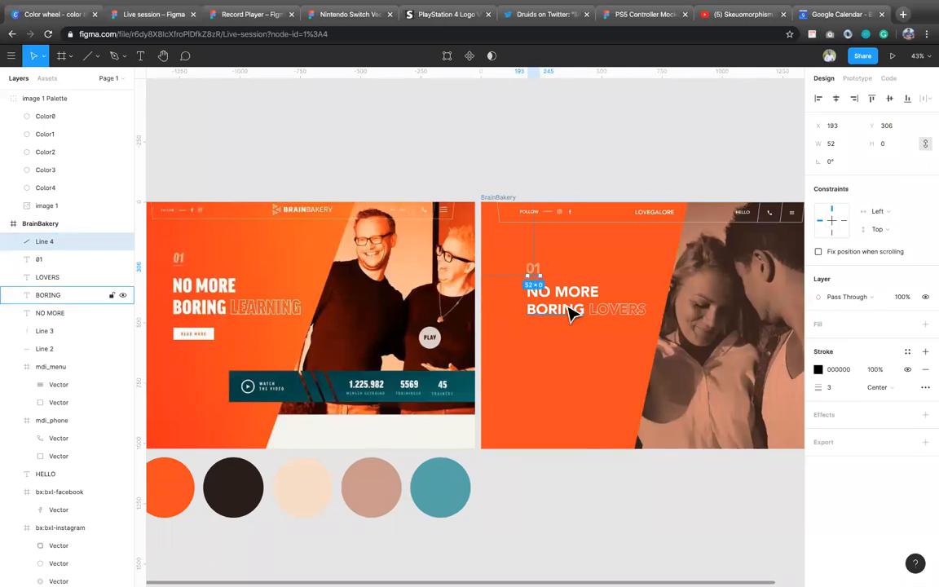
# Step: Copy the fill colour FF9873 of the 01 text to the stroke of the line beneath it
pyautogui.click(534, 273)
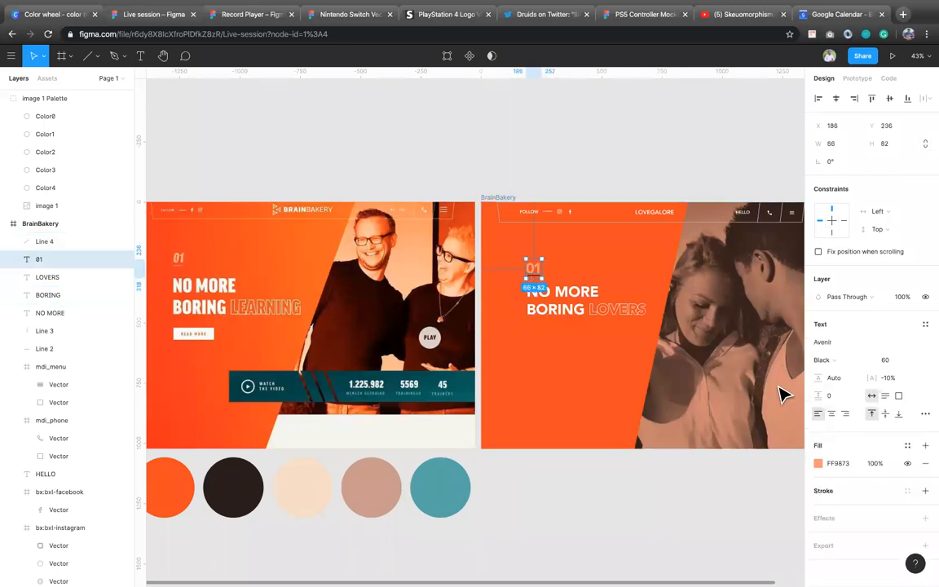
pyautogui.click(849, 467)
pyautogui.hotkey('ctrl', 'c')
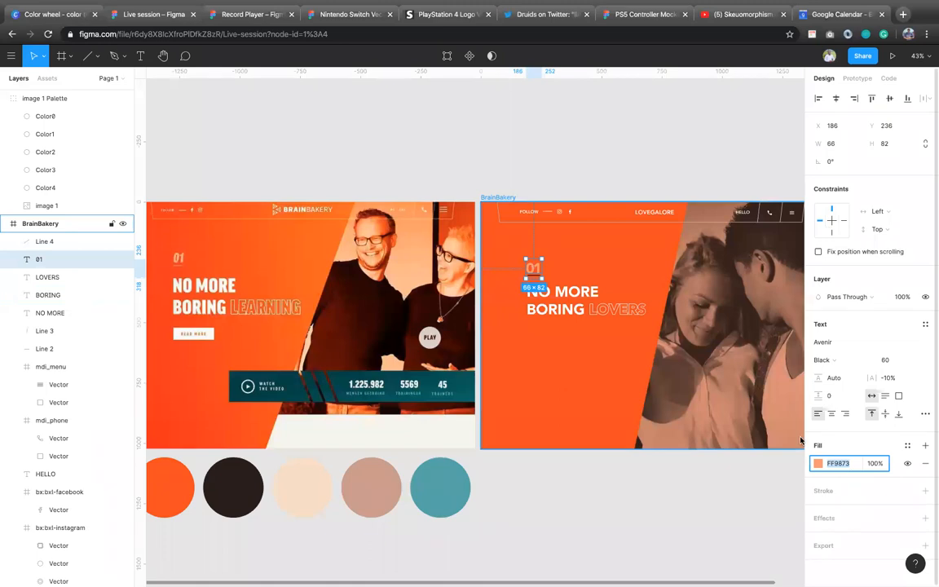
pyautogui.doubleClick(530, 277)
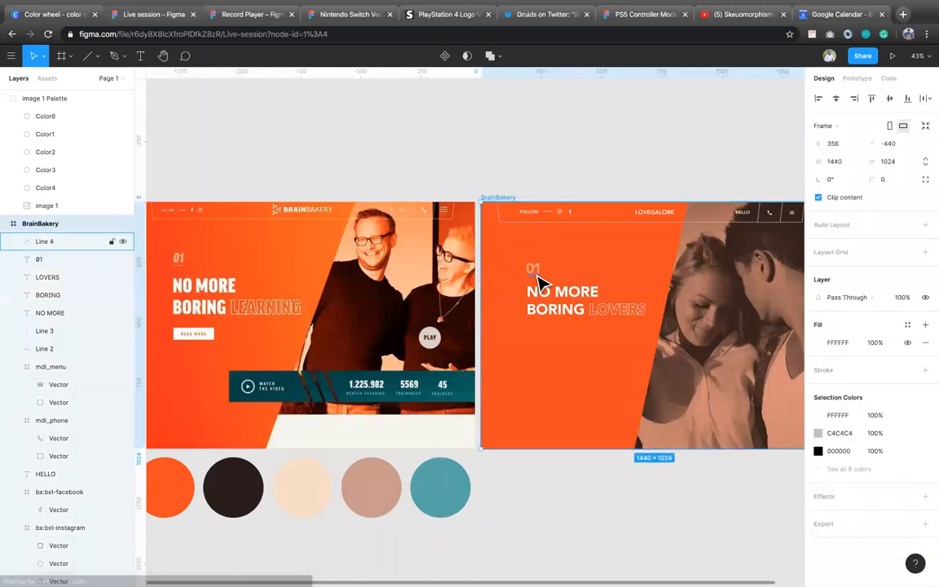
pyautogui.click(538, 276)
pyautogui.click(844, 369)
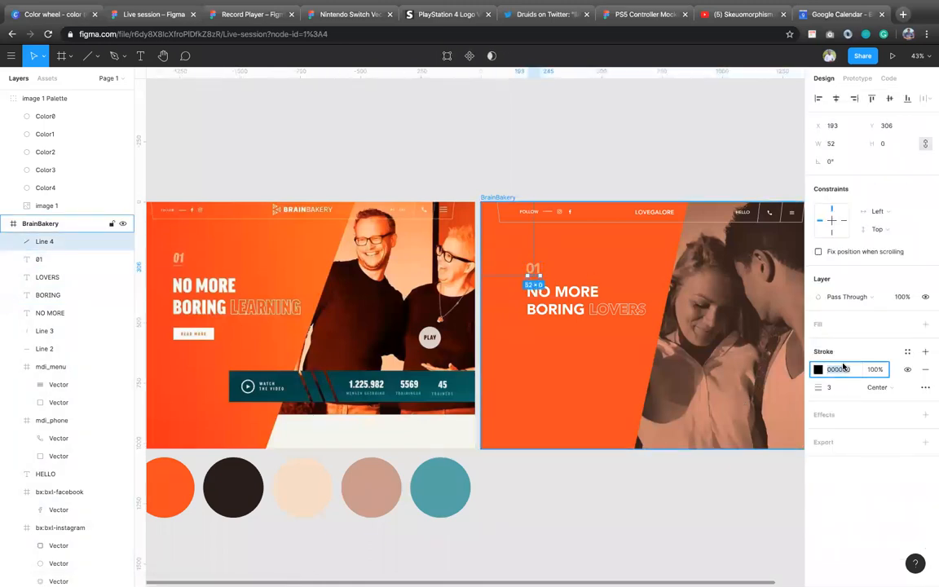
pyautogui.hotkey('ctrl', 'v')
pyautogui.press('Return')
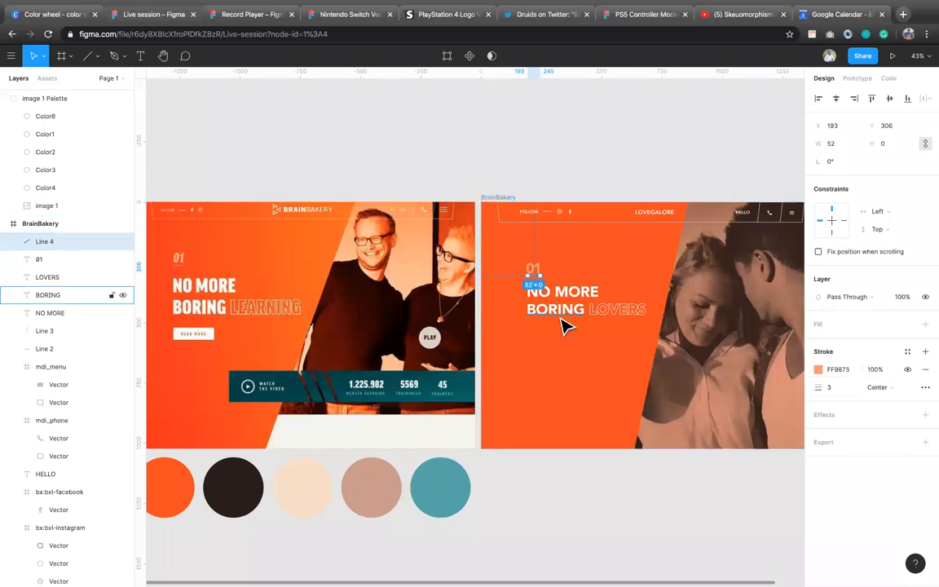
# Step: Change the font style of the 01 text to Heavy Oblique, trying Oblique first
pyautogui.keyDown('shift'); pyautogui.click(534, 271); pyautogui.keyUp('shift')
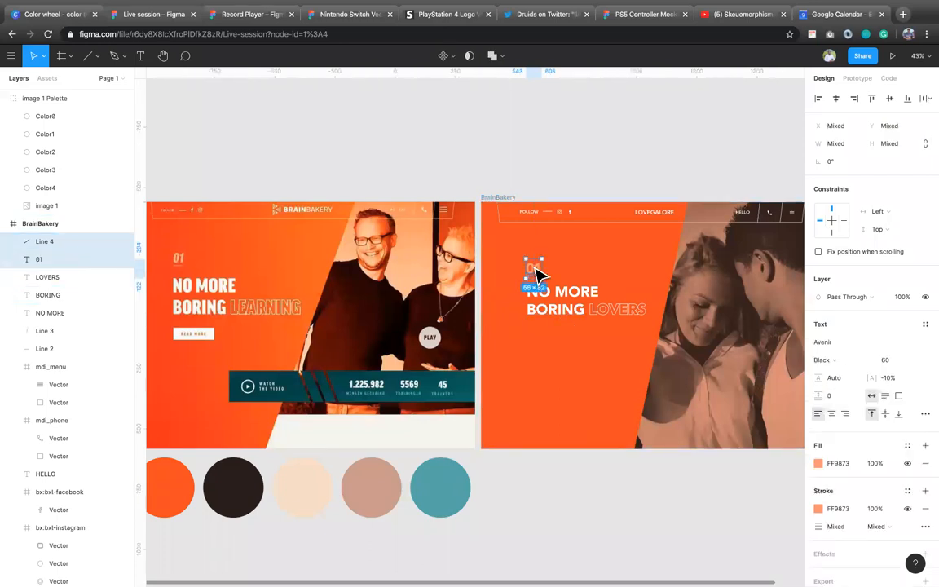
pyautogui.click(537, 272)
pyautogui.click(831, 360)
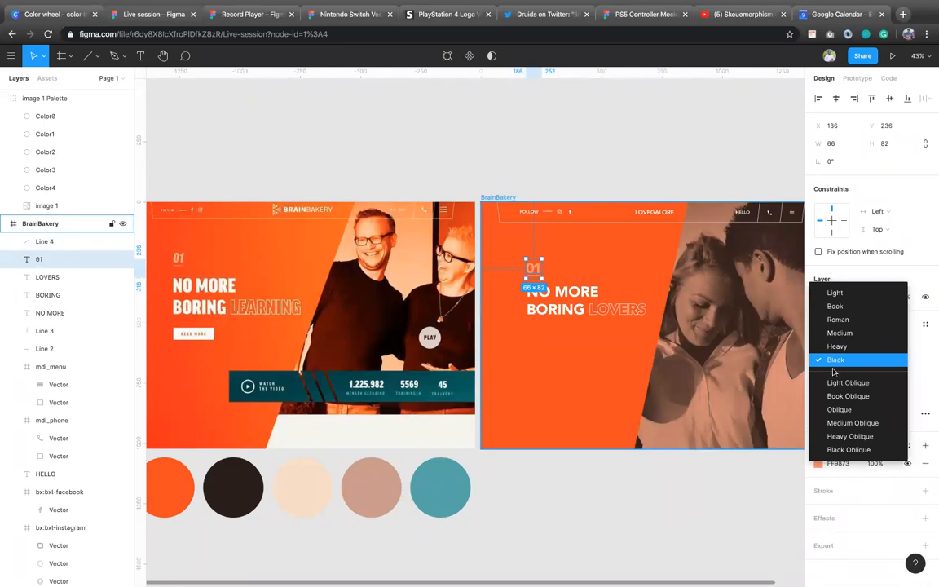
pyautogui.click(853, 412)
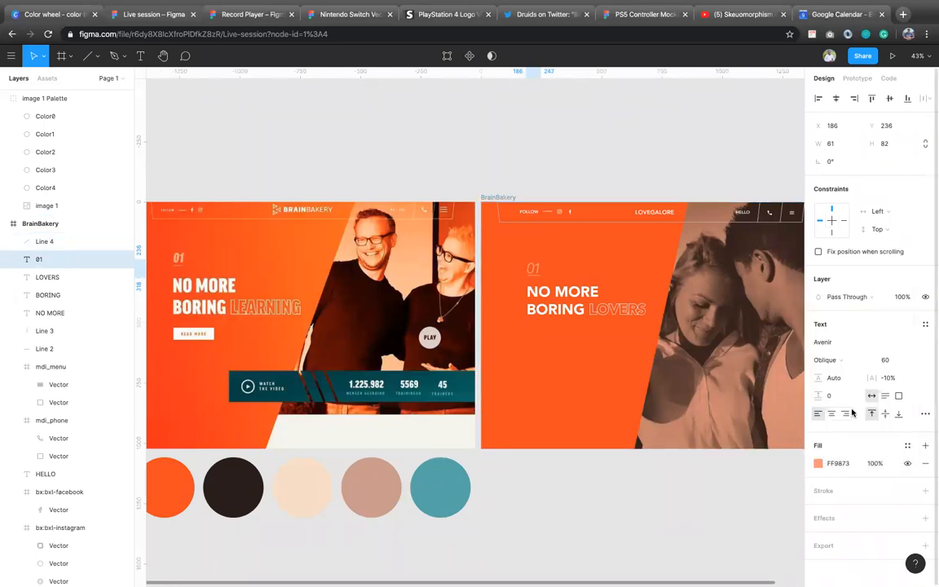
pyautogui.click(847, 360)
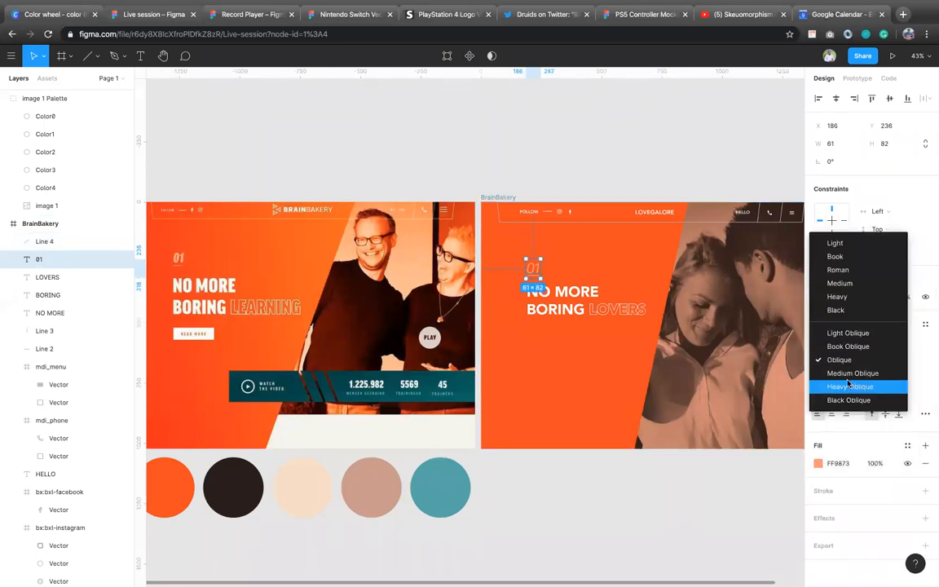
pyautogui.click(853, 387)
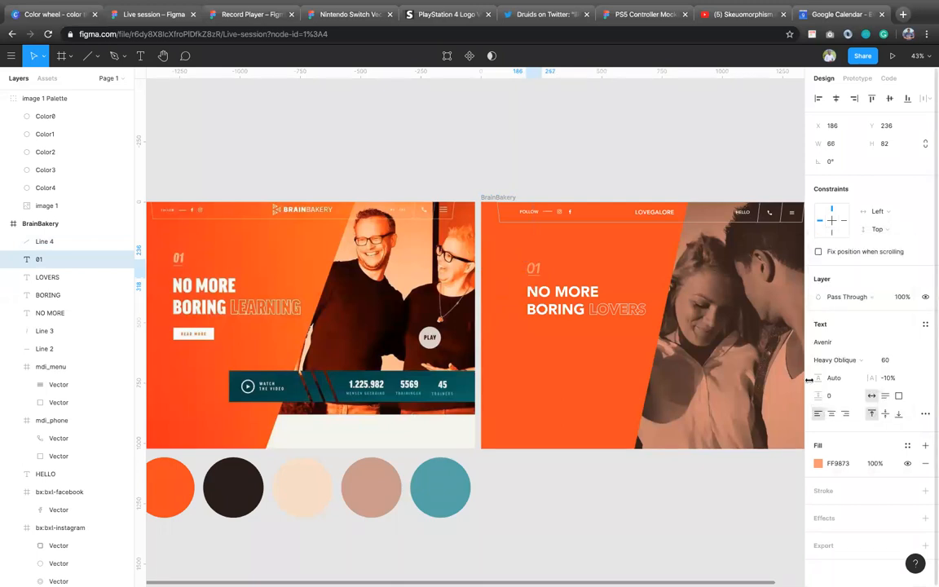
pyautogui.click(555, 273)
pyautogui.click(541, 287)
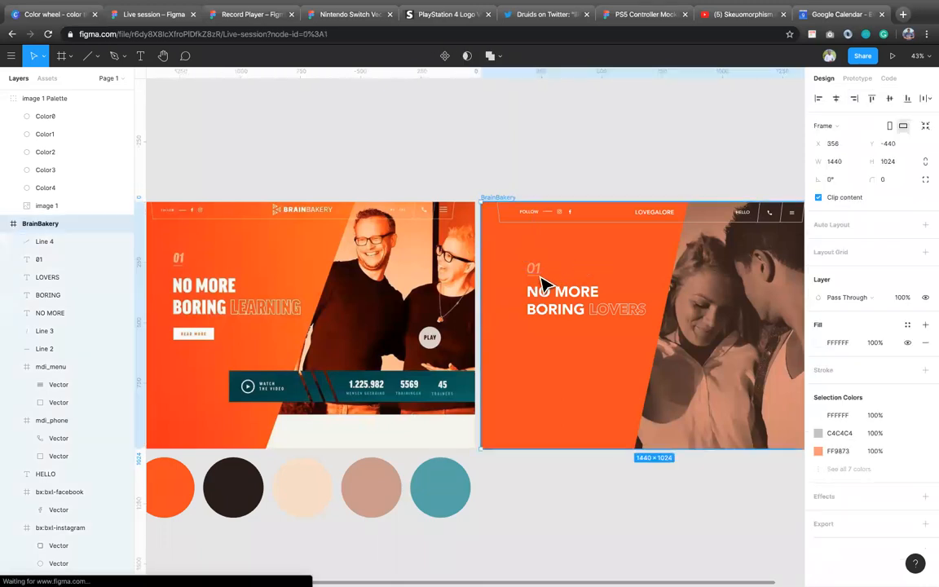
# Step: Group the 01 text with the line beneath it
pyautogui.click(535, 279)
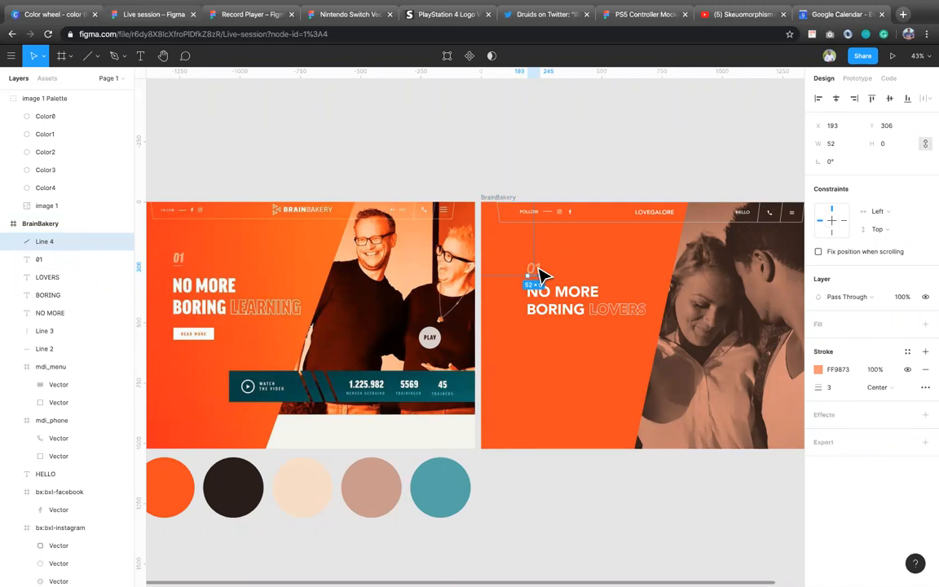
pyautogui.keyDown('shift'); pyautogui.click(539, 271); pyautogui.keyUp('shift')
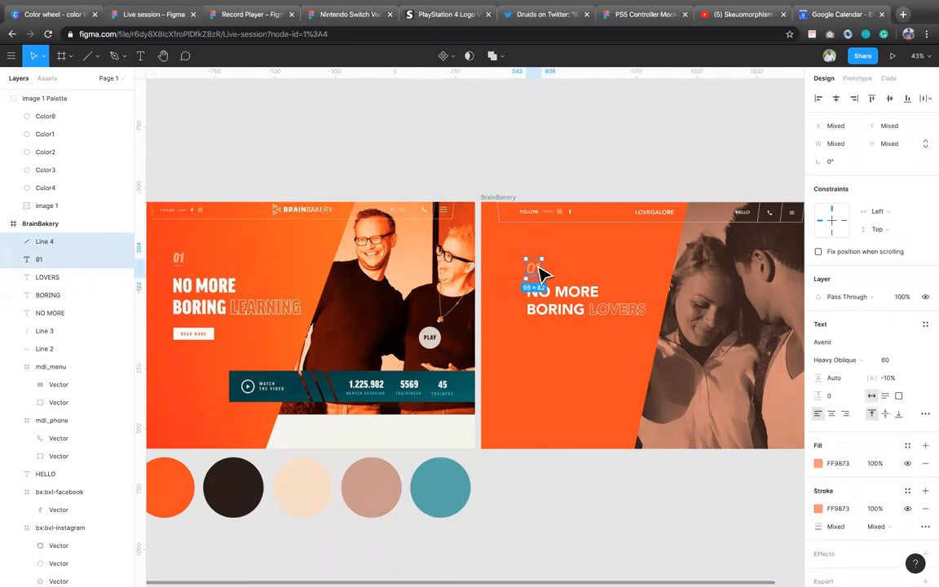
pyautogui.hotkey('ctrl', 'g')
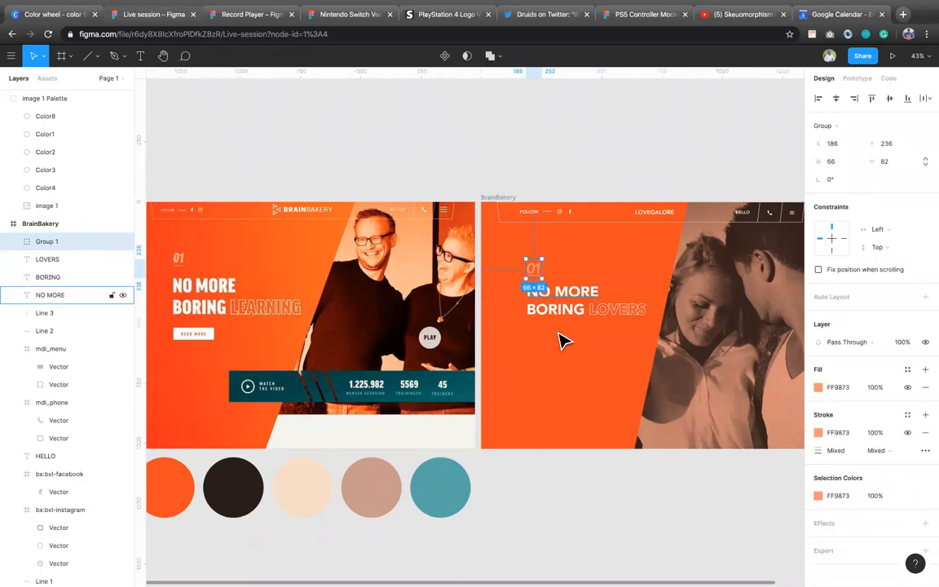
pyautogui.click(555, 164)
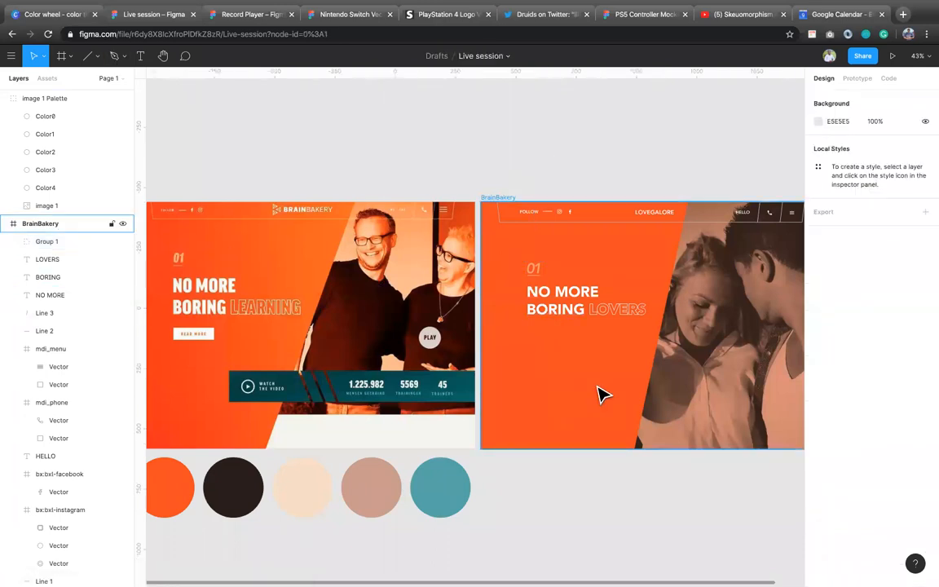
# Step: Add the text READ MORE beneath the NO MORE BORING LOVERS headline in the BrainBakery frame
pyautogui.press('t')
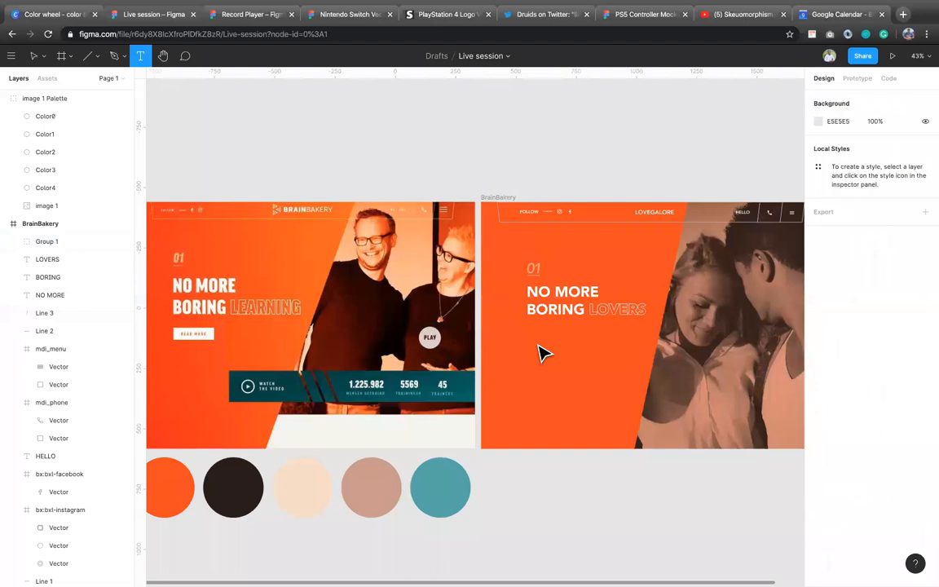
pyautogui.click(538, 351)
pyautogui.write('R')
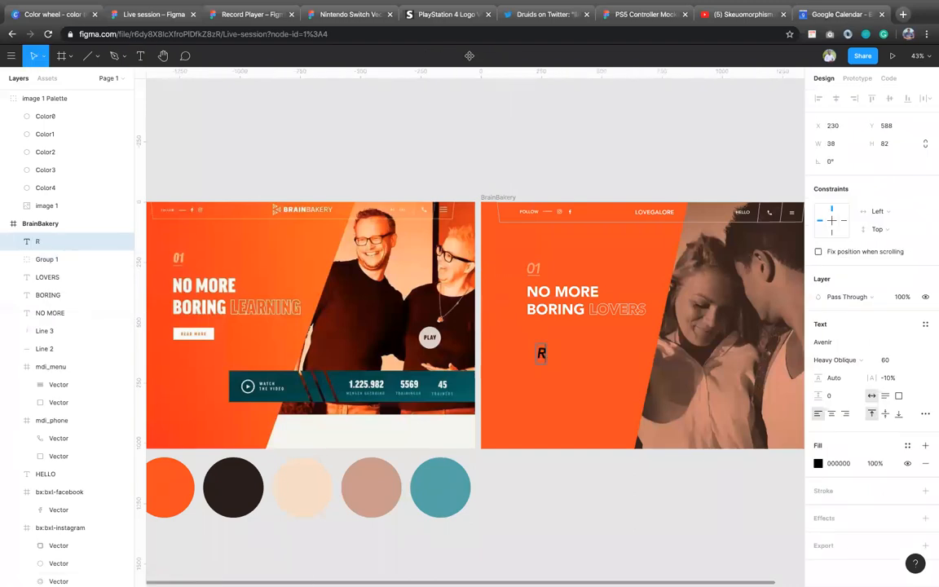
pyautogui.write('EA')
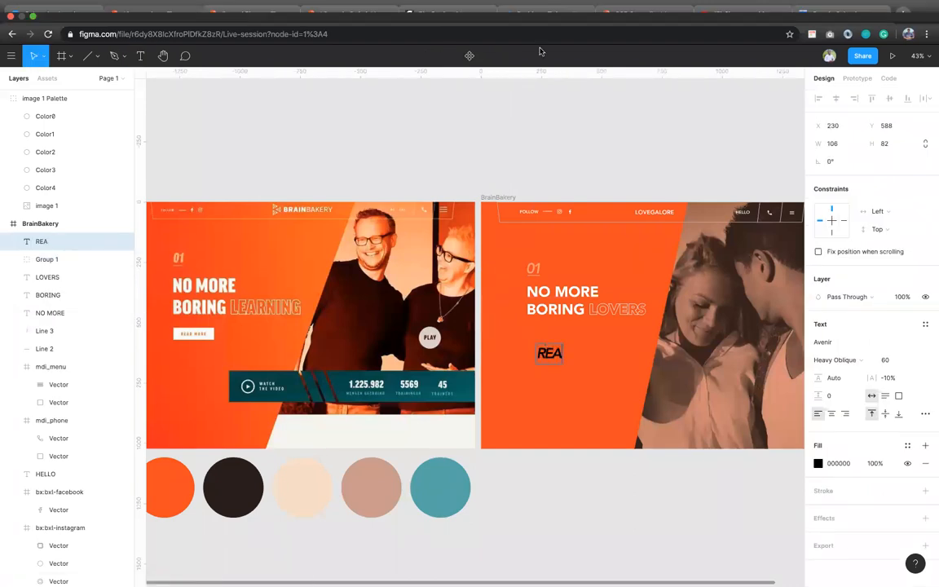
pyautogui.write('D')
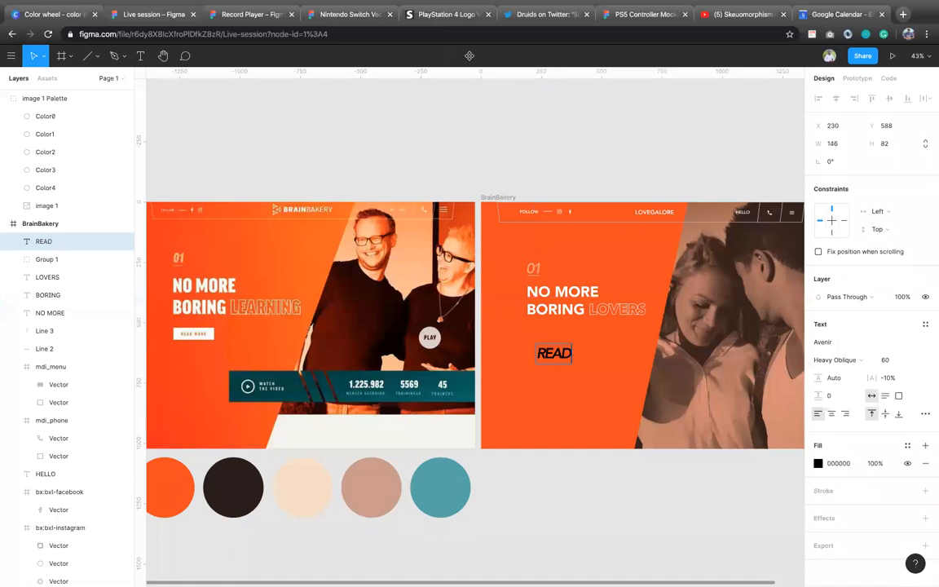
pyautogui.write(' MORE')
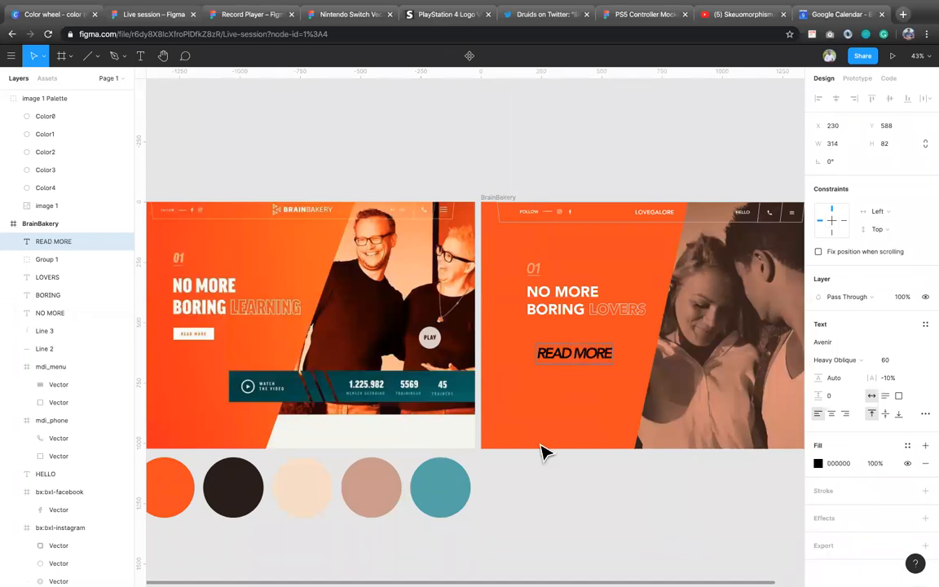
pyautogui.press('Escape')
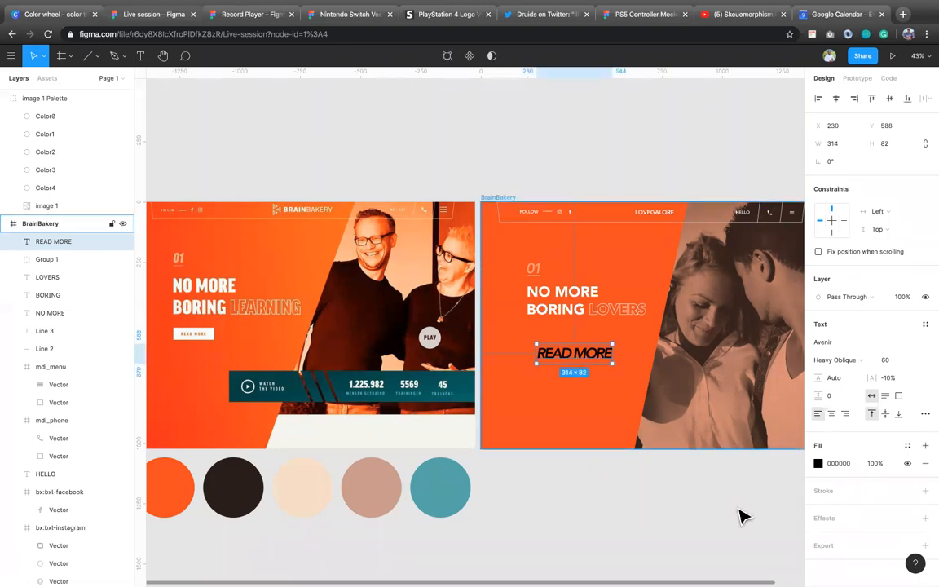
# Step: Recolour the READ MORE text to the document's orange F64B0D and set its font size to 18
pyautogui.click(819, 463)
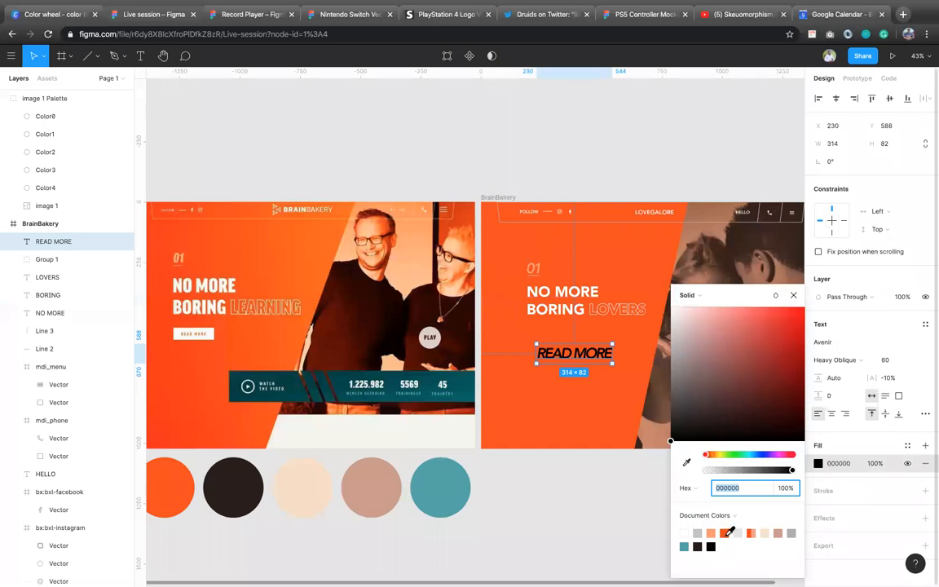
pyautogui.click(726, 533)
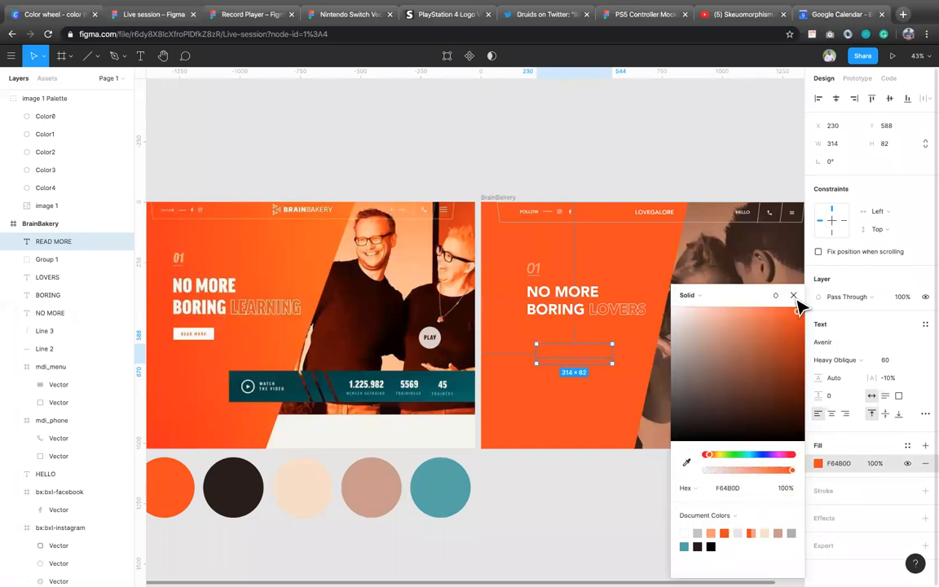
pyautogui.click(795, 296)
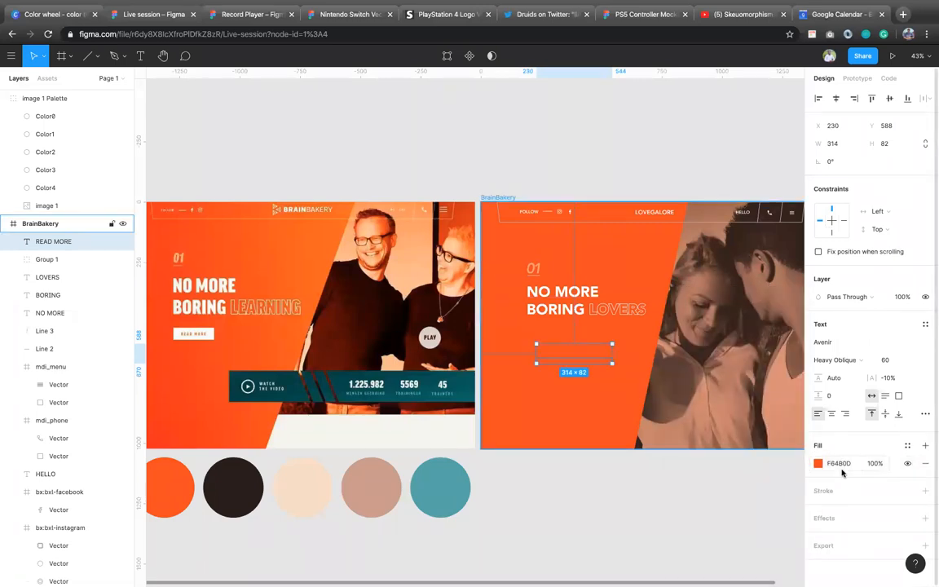
pyautogui.click(893, 363)
pyautogui.press('Return')
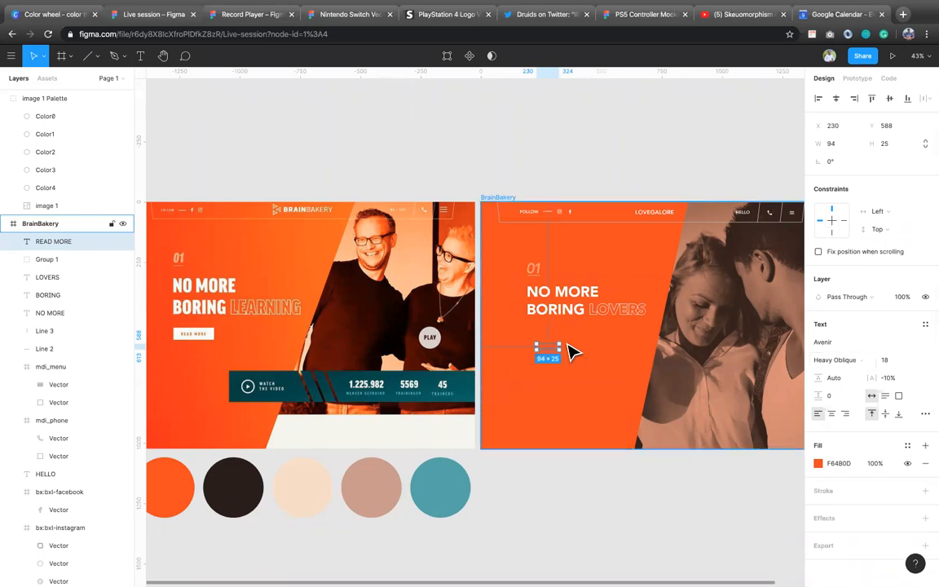
# Step: Move the READ MORE text to about X 252, Y 585 and wrap it in an auto layout frame with a white FFFFFF fill
pyautogui.moveTo(545, 349)
pyautogui.mouseDown()
pyautogui.moveTo(569, 162)
pyautogui.moveTo(562, 356)
pyautogui.moveTo(558, 347)
pyautogui.mouseUp()
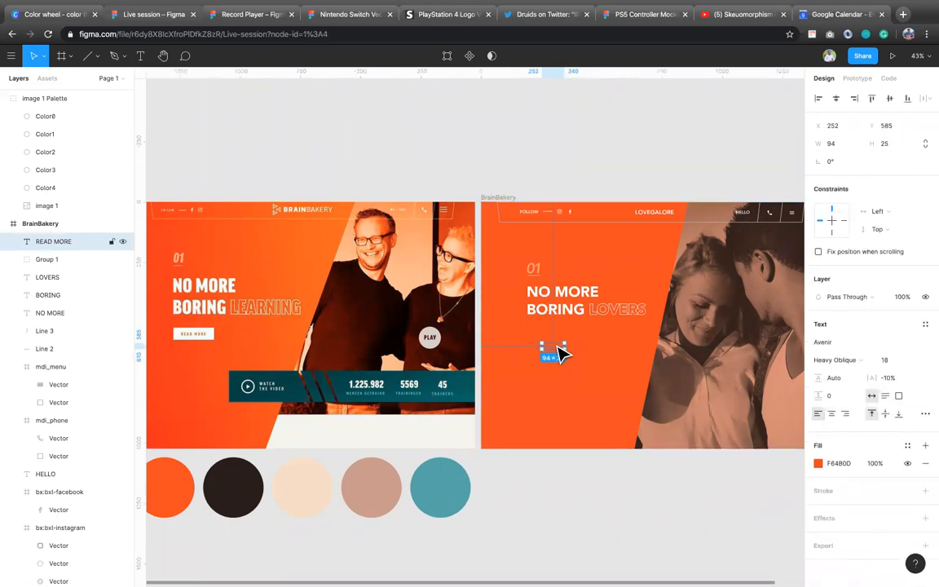
pyautogui.rightClick(560, 350)
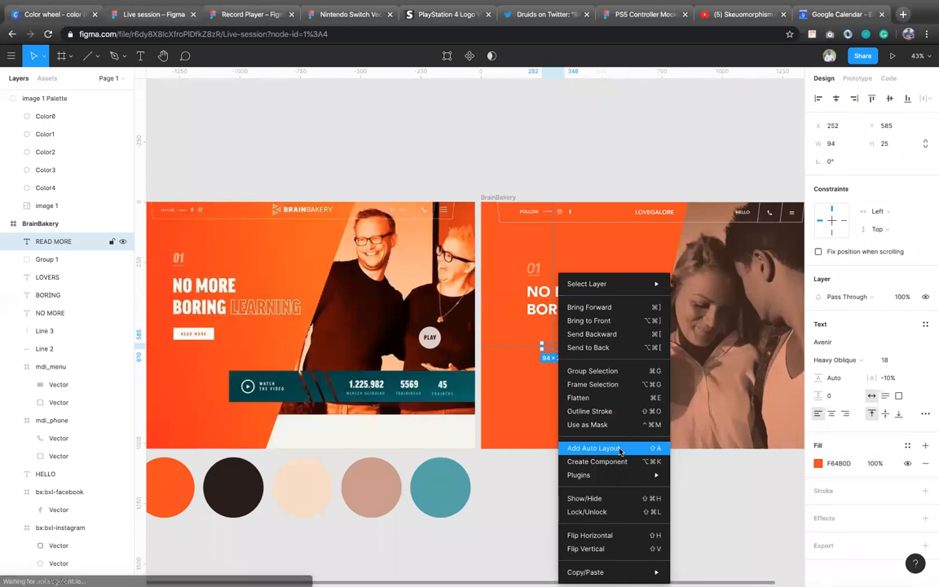
pyautogui.click(620, 450)
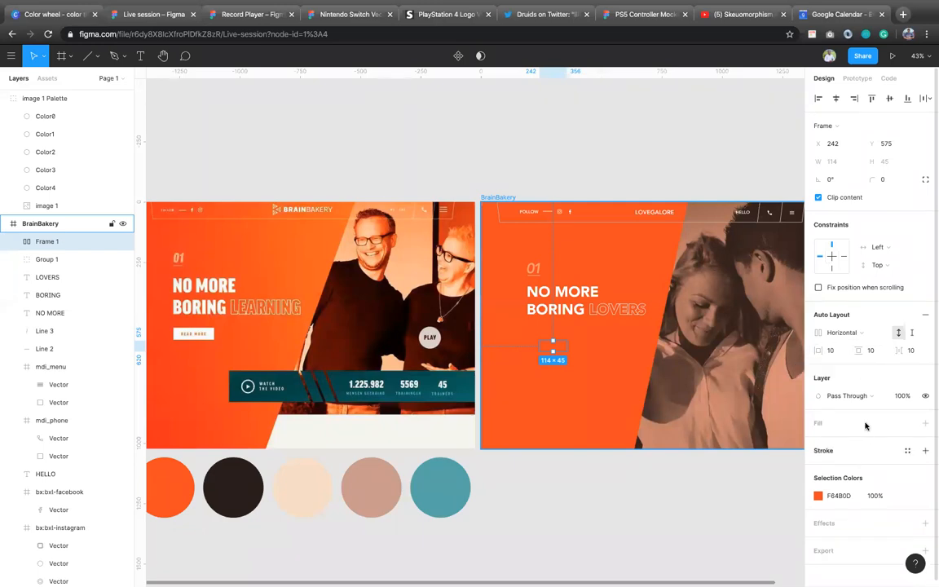
pyautogui.click(925, 423)
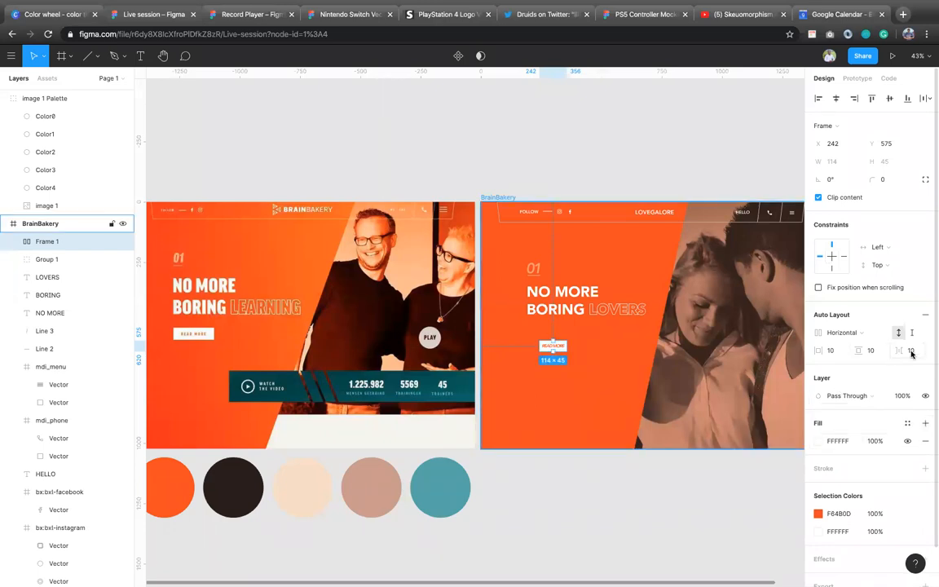
# Step: Set the READ MORE button's auto layout padding to 35 horizontal and 13 vertical, keeping the horizontal direction
pyautogui.click(867, 336)
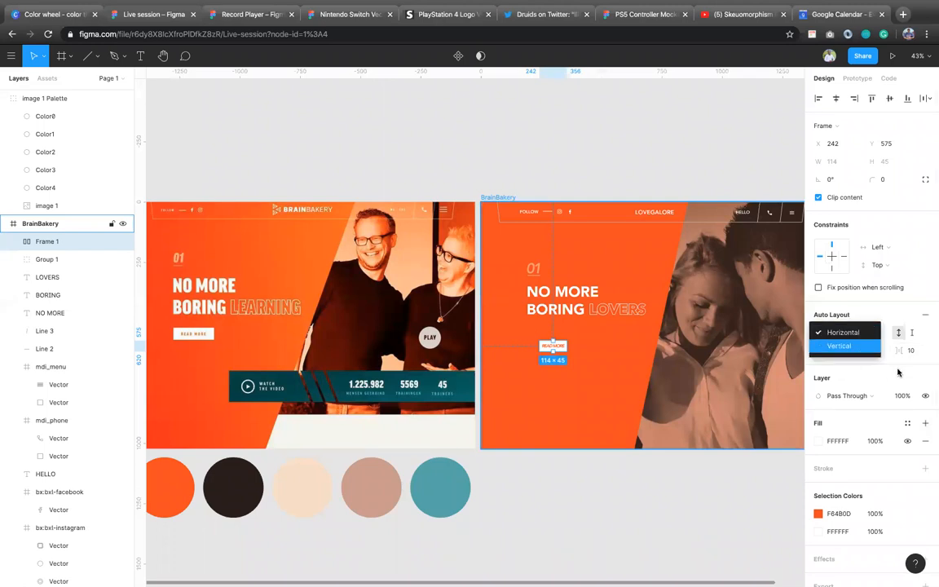
pyautogui.click(867, 334)
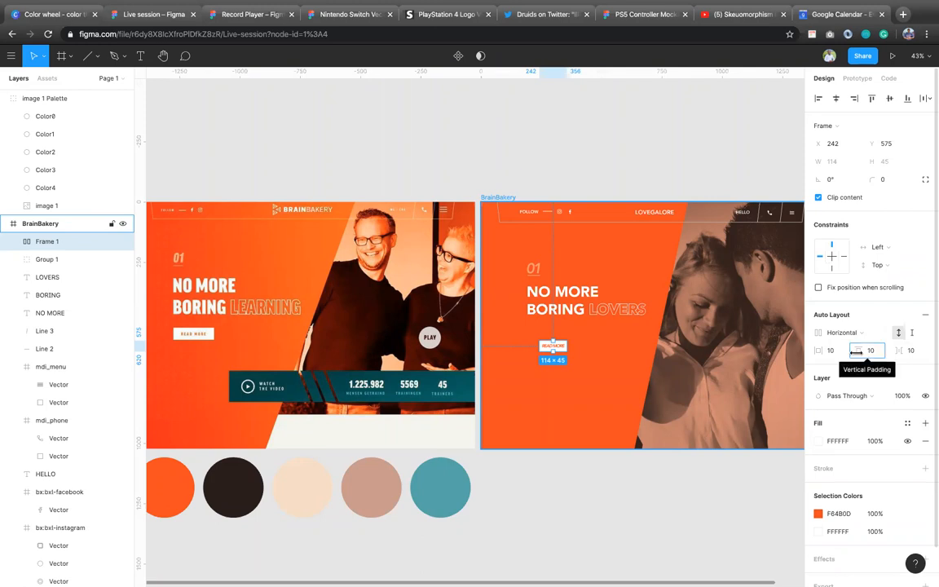
pyautogui.click(865, 351)
pyautogui.moveTo(866, 351)
pyautogui.mouseDown()
pyautogui.moveTo(826, 352)
pyautogui.moveTo(851, 351)
pyautogui.mouseUp()
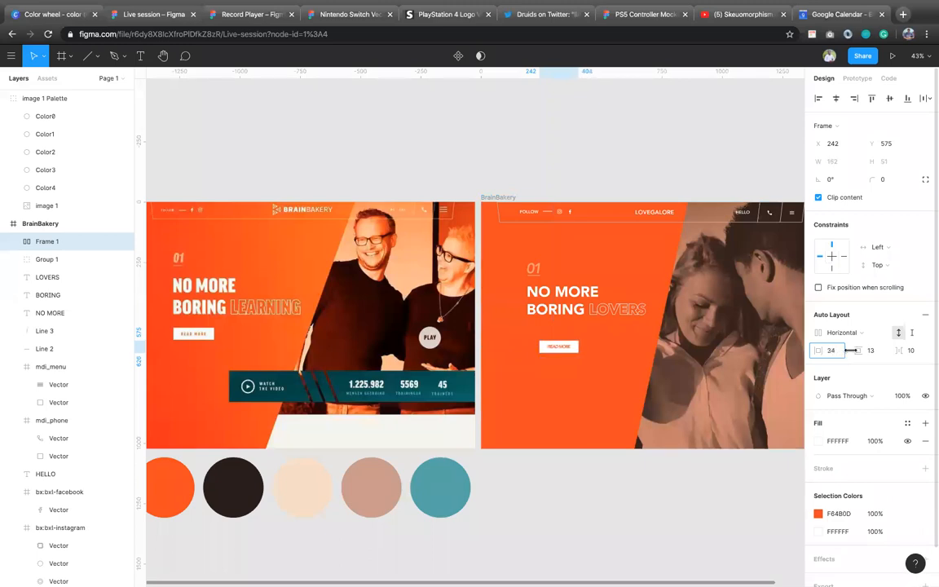
# Step: Change the READ MORE label's font style to Medium and its letter spacing to 0%
pyautogui.doubleClick(575, 356)
pyautogui.click(819, 270)
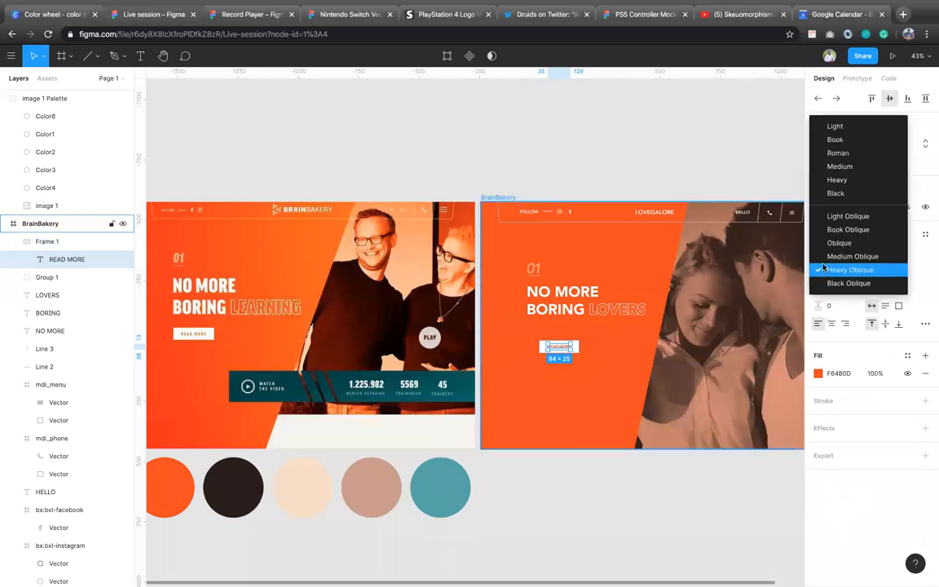
pyautogui.click(848, 166)
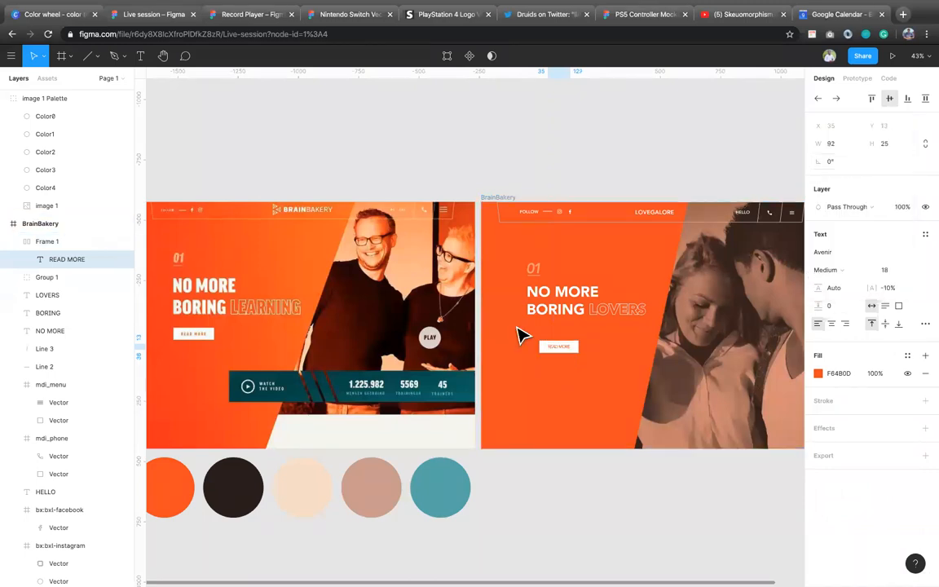
pyautogui.click(889, 287)
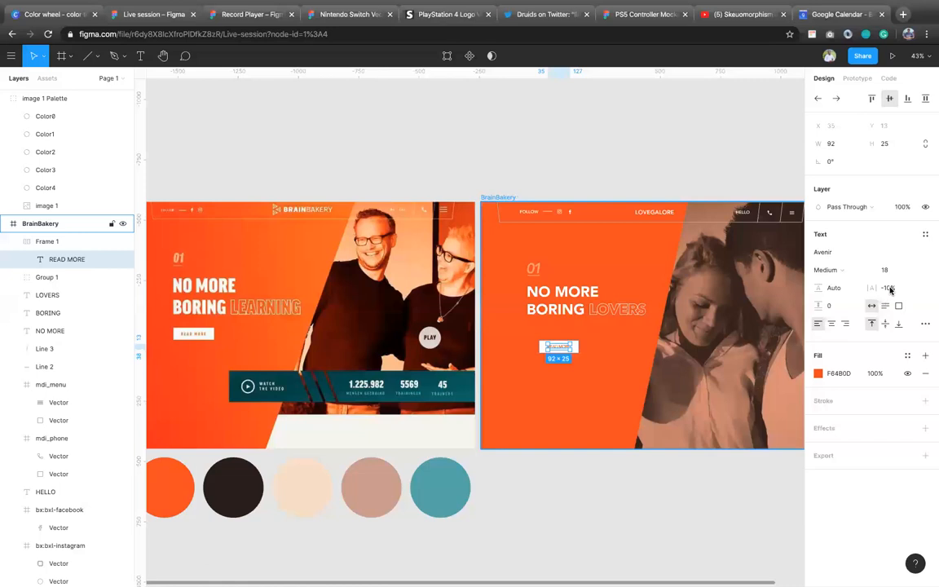
pyautogui.write('0')
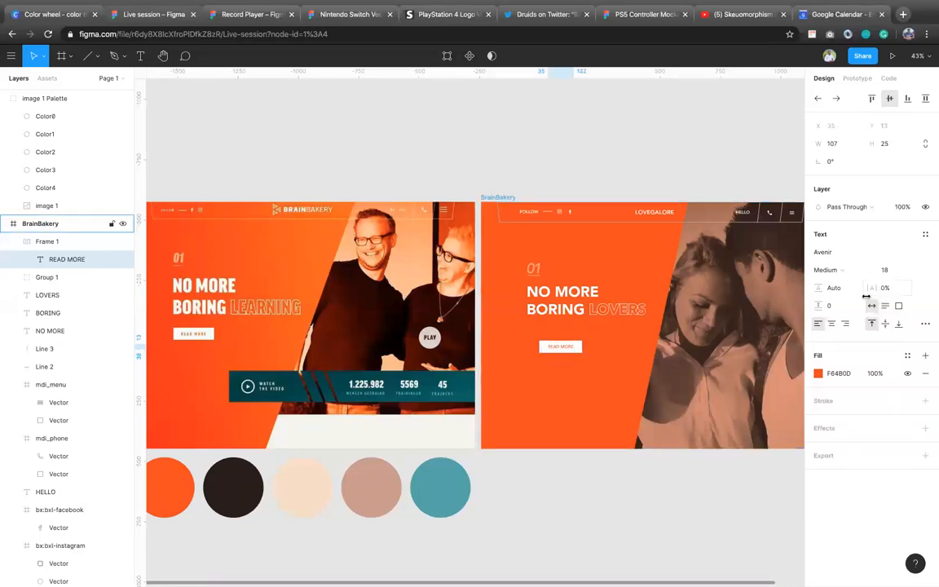
pyautogui.press('Return')
pyautogui.press('Escape')
# Step: Position the READ MORE button beneath BORING at Y 512 and align its left edge with the BORING text
pyautogui.click(583, 359)
pyautogui.moveTo(581, 356); pyautogui.dragTo(573, 311)
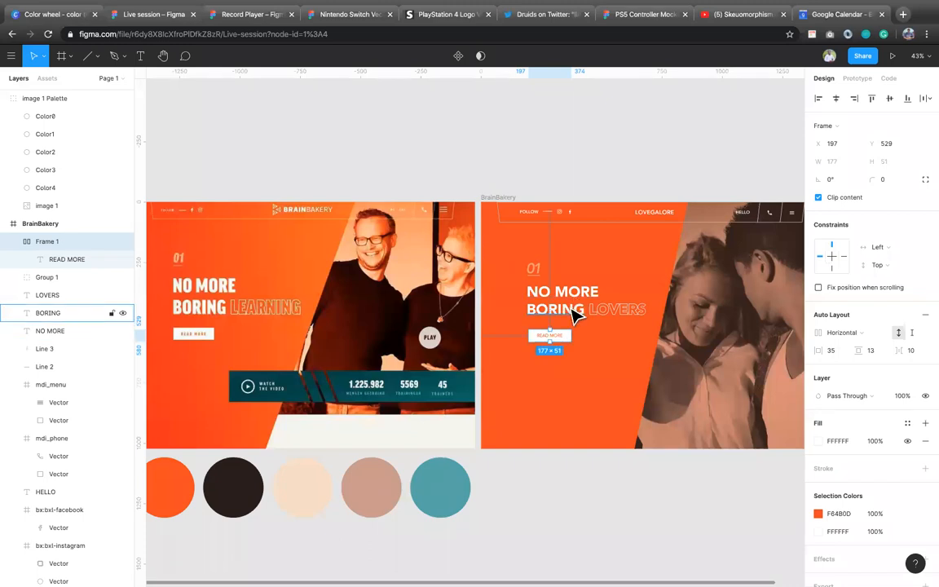
pyautogui.click(575, 314)
pyautogui.keyDown('shift'); pyautogui.click(563, 340); pyautogui.keyUp('shift')
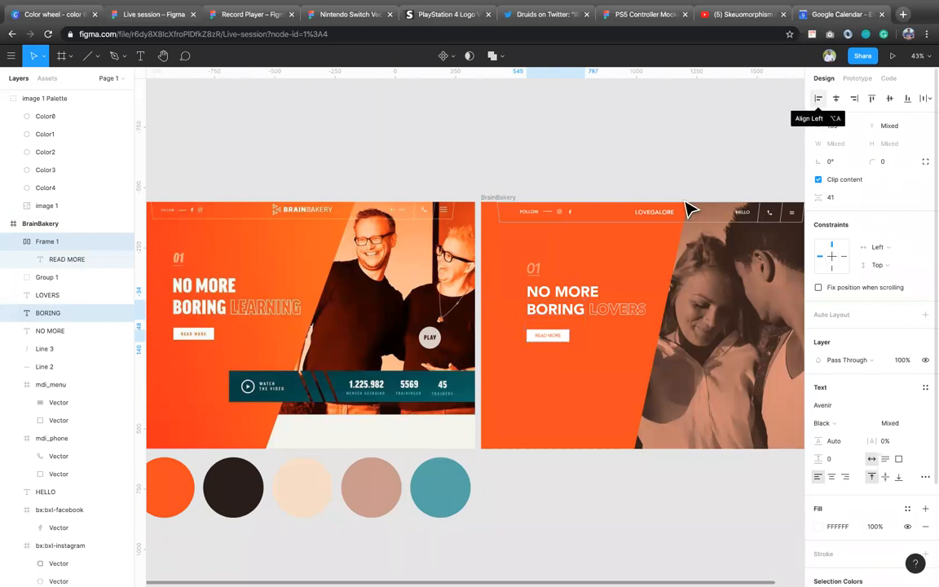
pyautogui.click(555, 346)
pyautogui.moveTo(553, 343)
pyautogui.mouseDown()
pyautogui.moveTo(571, 344)
pyautogui.moveTo(566, 319)
pyautogui.moveTo(594, 315)
pyautogui.moveTo(557, 324)
pyautogui.mouseUp()
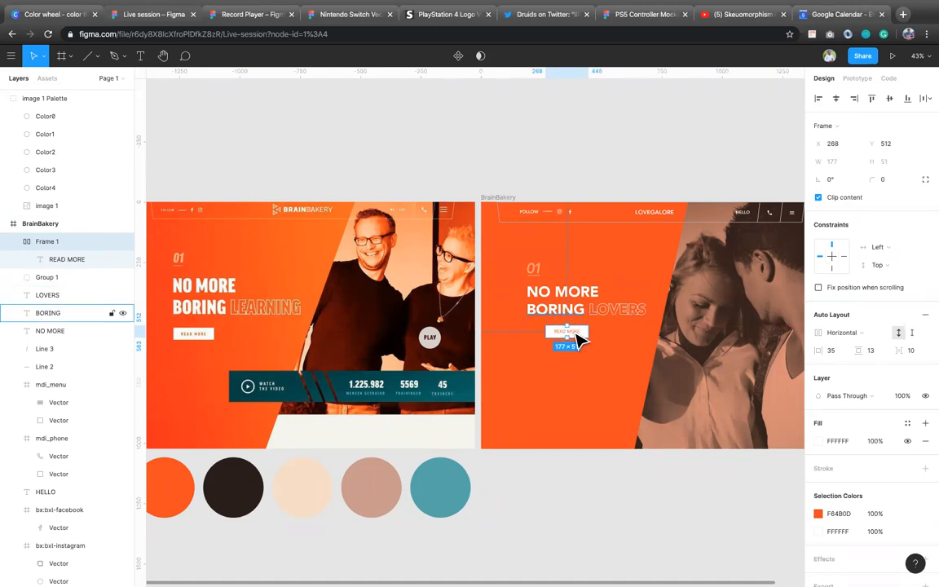
pyautogui.keyDown('shift'); pyautogui.click(557, 308); pyautogui.keyUp('shift')
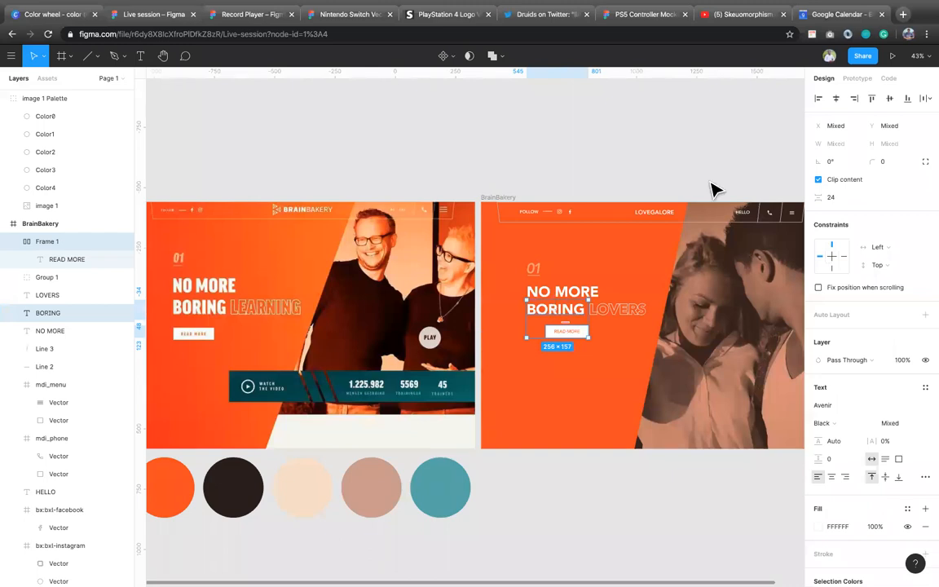
pyautogui.click(818, 104)
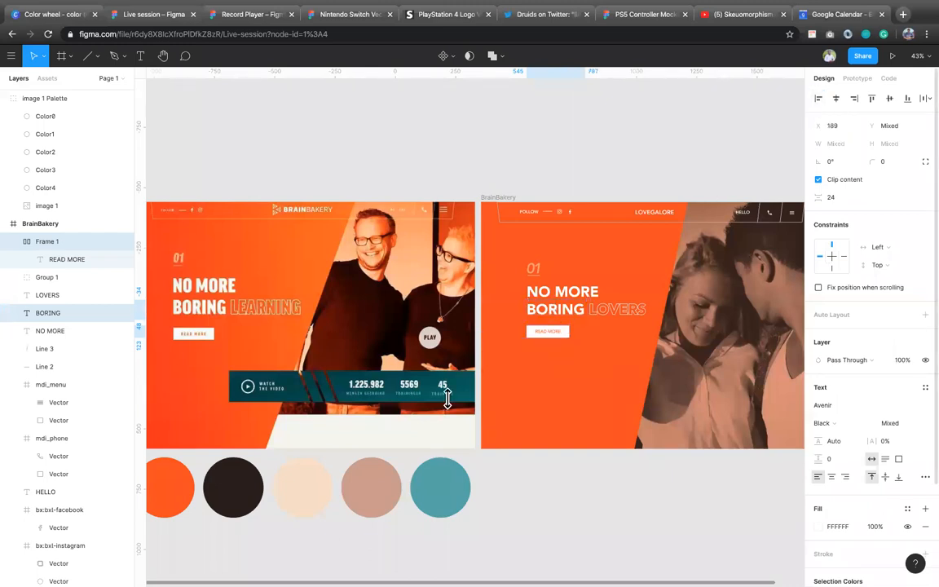
pyautogui.click(566, 478)
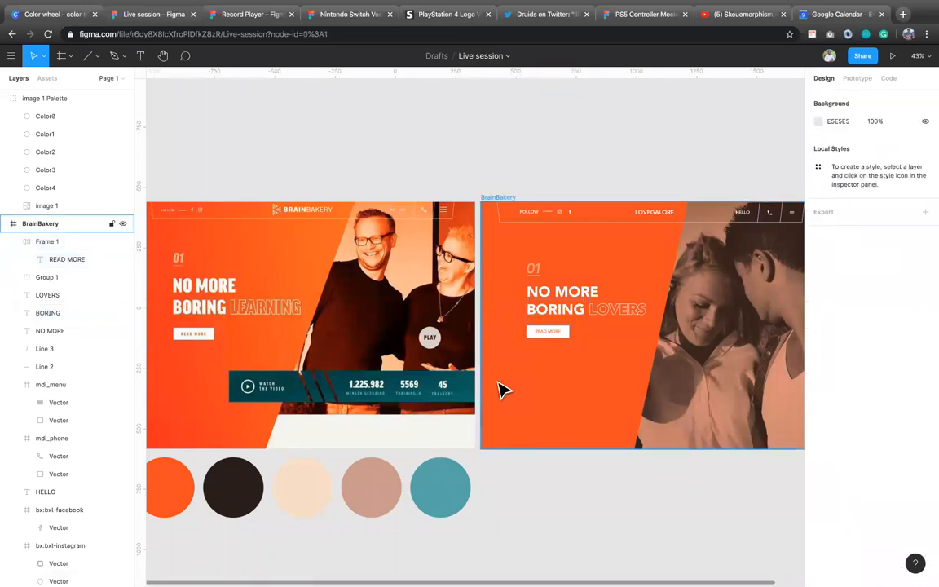
pyautogui.scroll(-5, 503, 390)
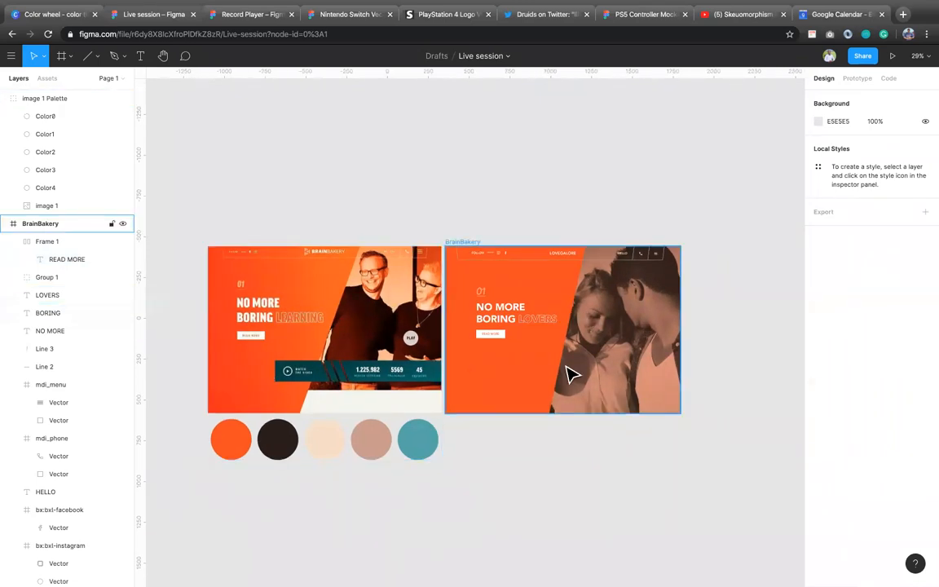
pyautogui.scroll(1, 612, 348)
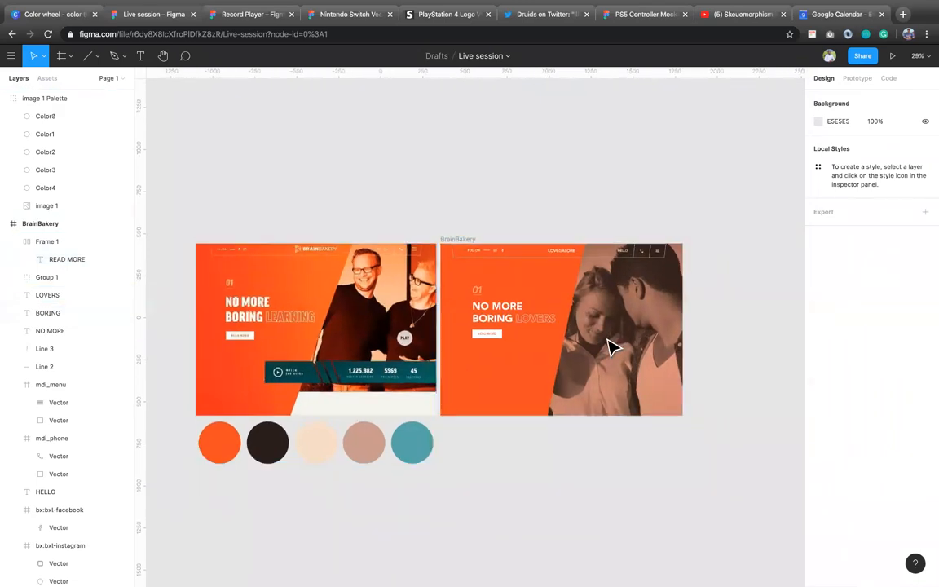
pyautogui.scroll(5, 612, 348)
pyautogui.scroll(-1, 612, 347)
pyautogui.hscroll(1, 613, 347)
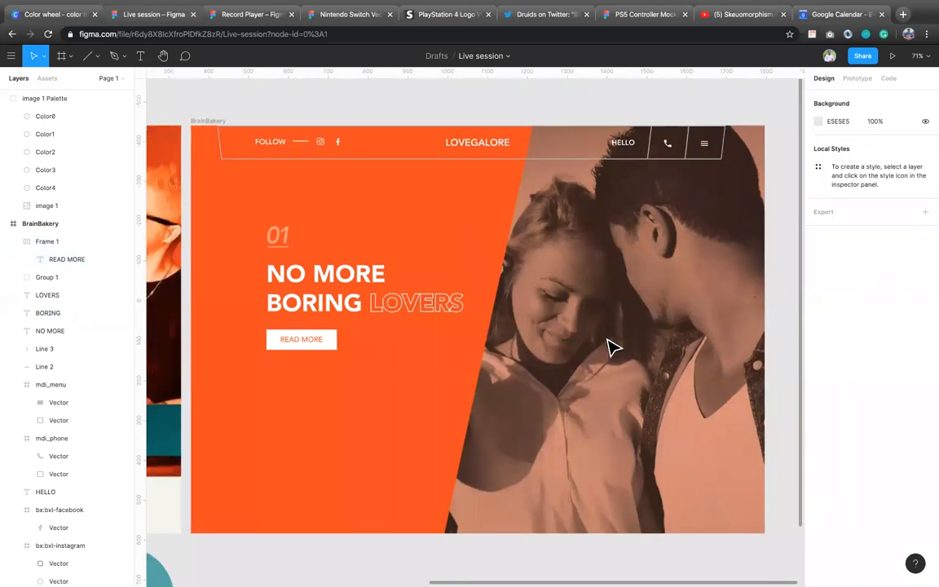
pyautogui.scroll(-3, 612, 348)
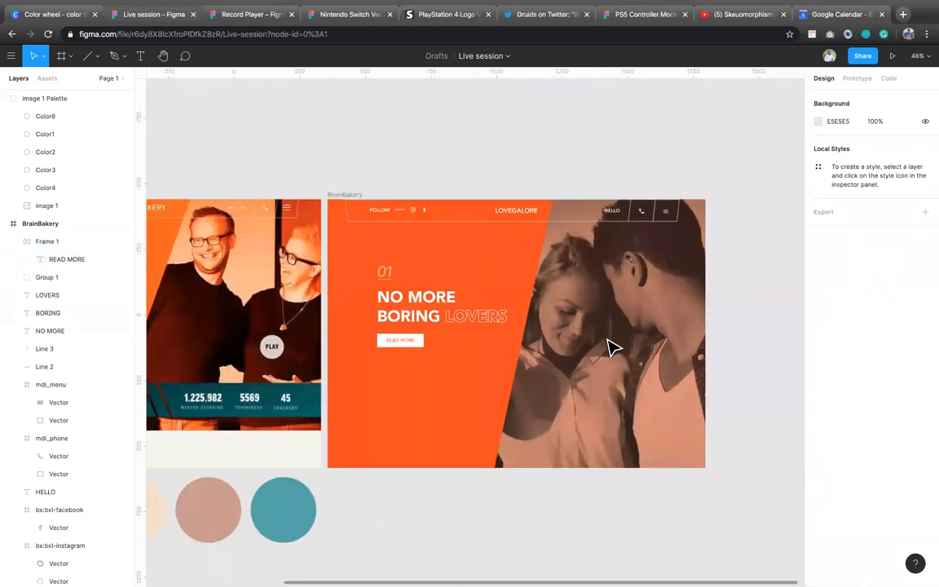
# Step: Draw a rectangle about 1024 by 129 over the reference's teal stats bar and move it onto the lower part of the BrainBakery frame
pyautogui.scroll(-1, 612, 348)
pyautogui.hscroll(-1, 613, 351)
pyautogui.scroll(-1, 247, 239)
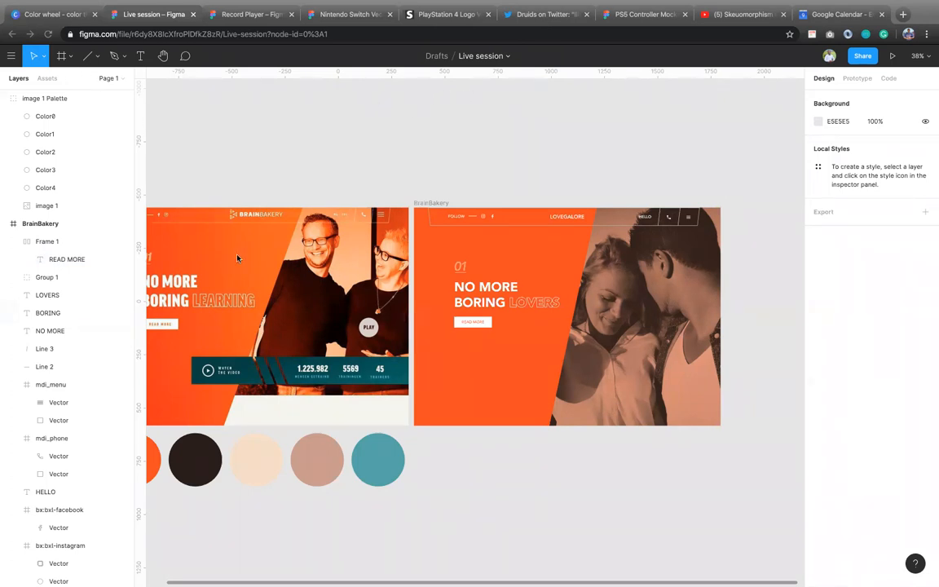
pyautogui.click(471, 323)
pyautogui.press('r')
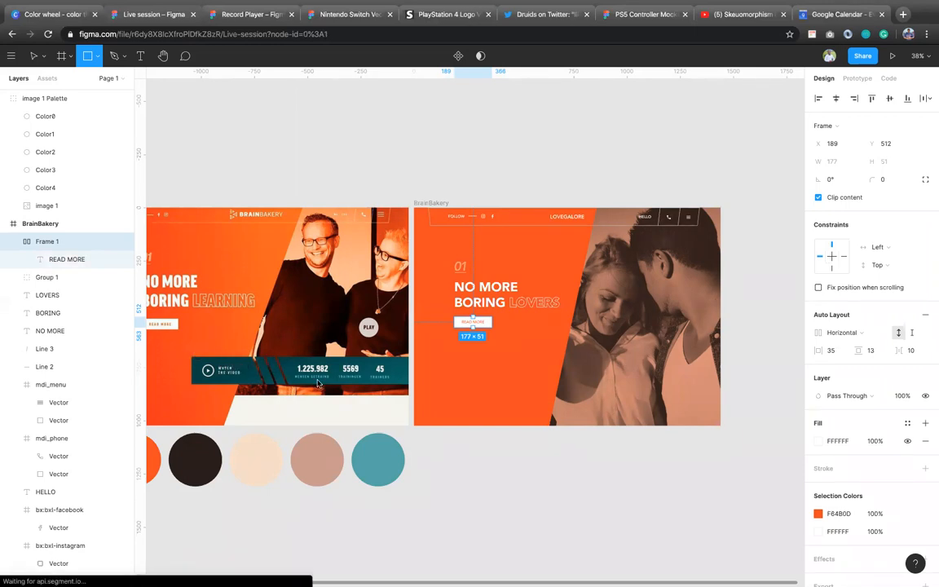
pyautogui.moveTo(190, 356); pyautogui.dragTo(408, 388)
pyautogui.moveTo(330, 385); pyautogui.dragTo(628, 390)
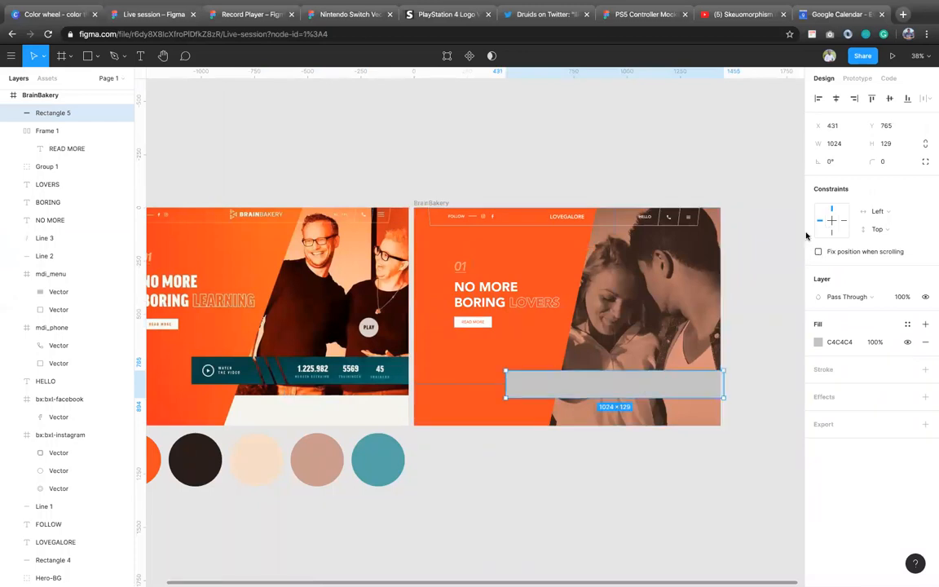
# Step: Align the new rectangle with the BrainBakery frame's right edge and raise it to Y 745
pyautogui.click(855, 100)
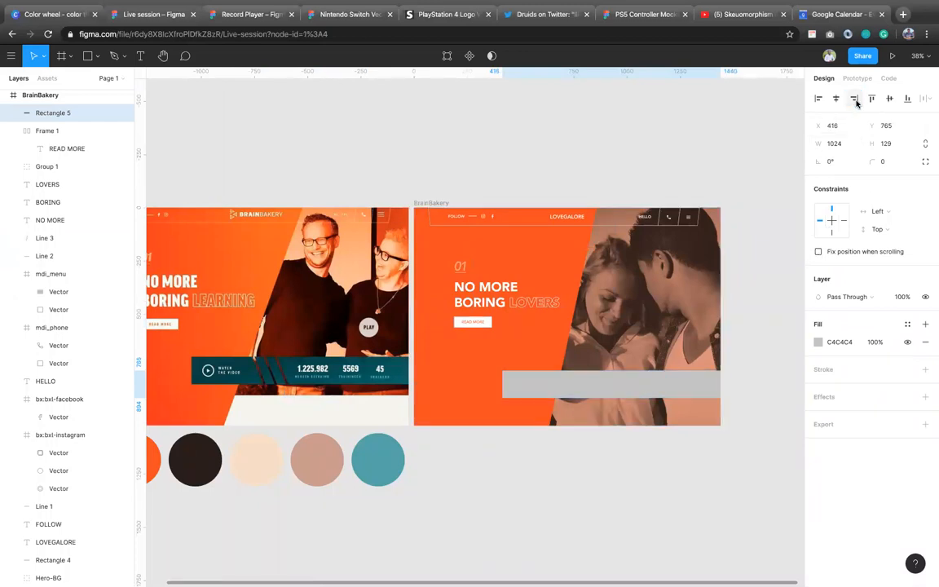
pyautogui.hotkey('shift', 'Up')
pyautogui.hotkey('shift', 'Up')
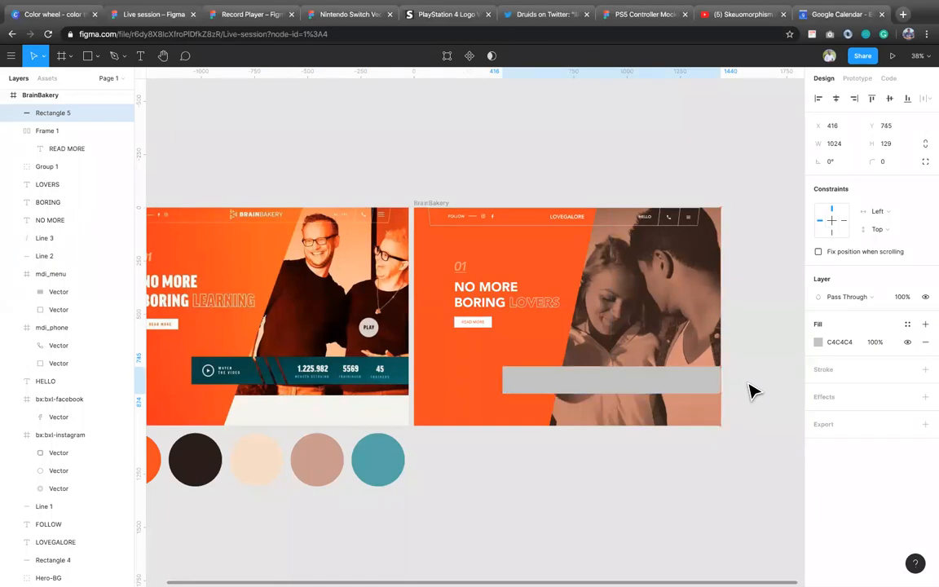
# Step: Fill the rectangle with the dark teal 034344 sampled from the stats bar in the reference screenshot
pyautogui.scroll(-1, 290, 473)
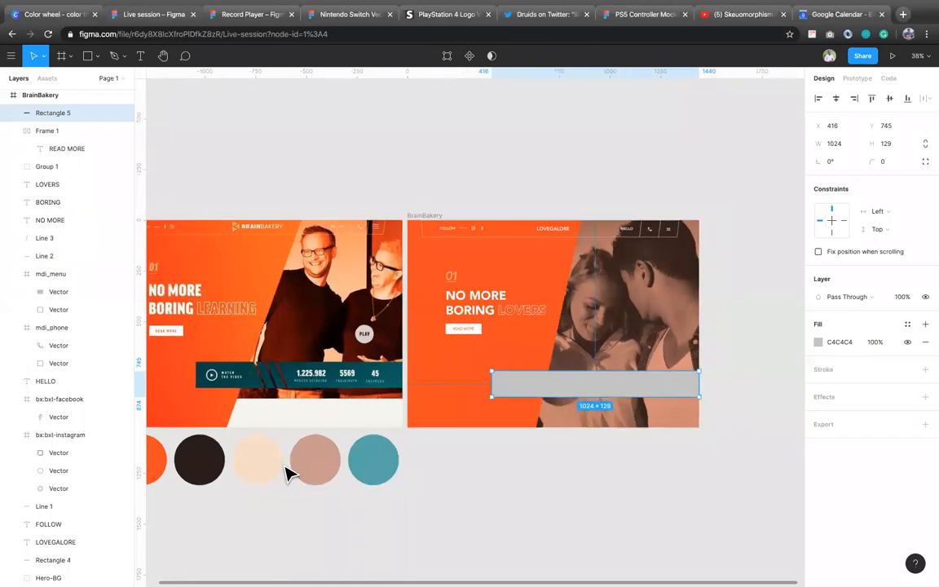
pyautogui.scroll(-1, 290, 473)
pyautogui.press('i')
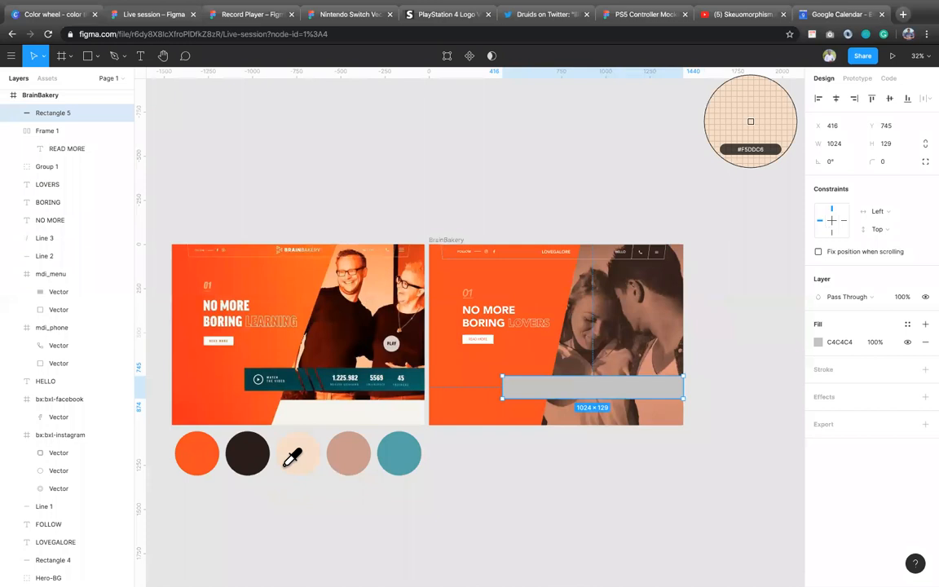
pyautogui.click(293, 380)
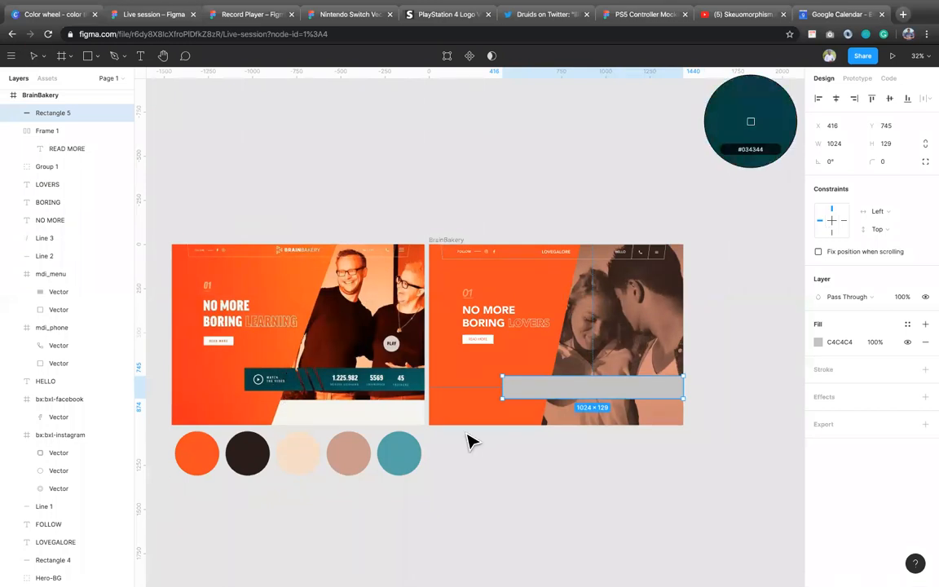
pyautogui.click(373, 466)
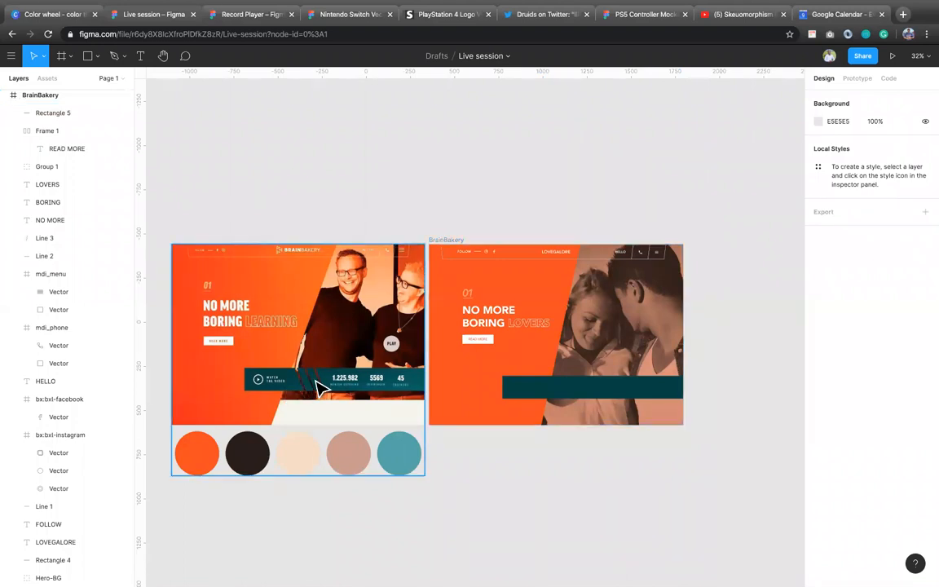
pyautogui.scroll(5, 310, 385)
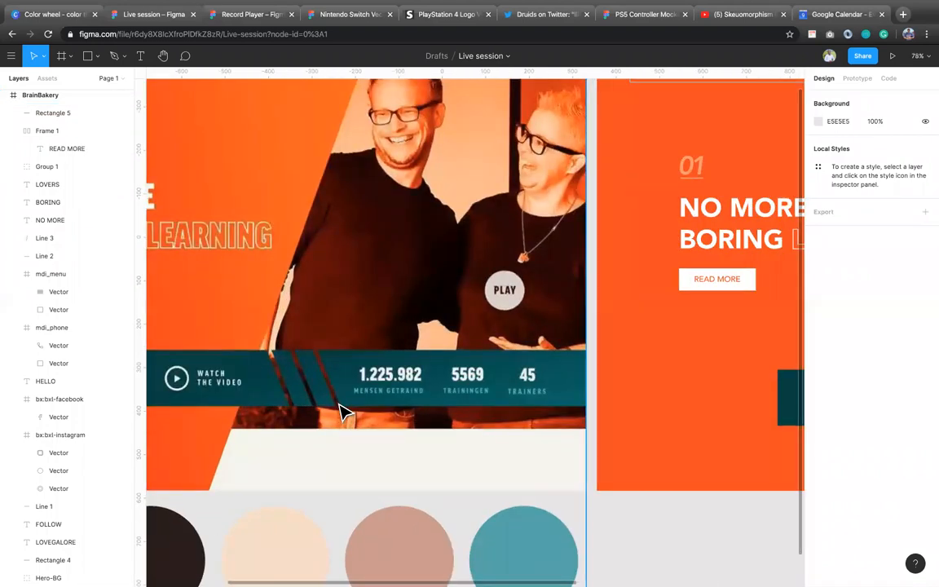
pyautogui.scroll(-2, 344, 412)
pyautogui.scroll(-3, 345, 412)
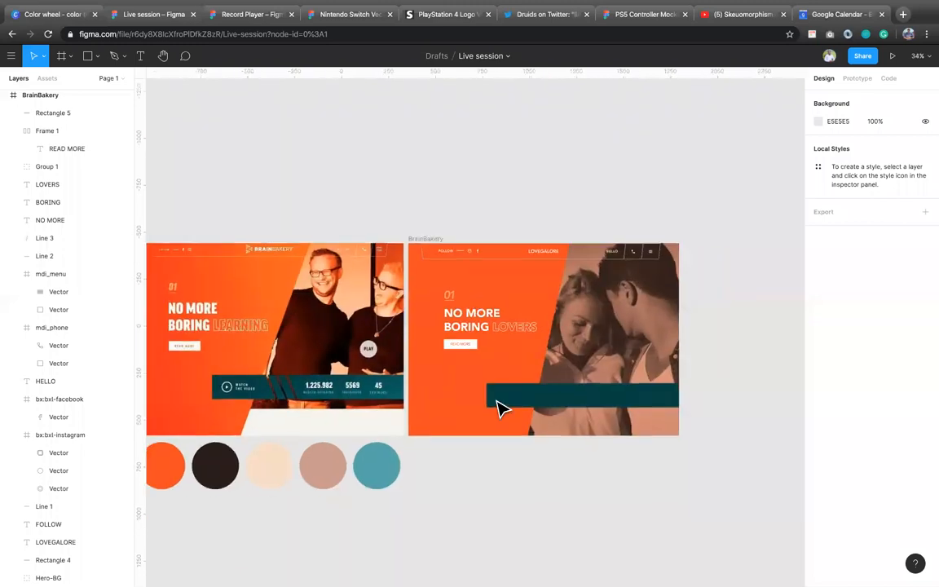
pyautogui.click(520, 410)
pyautogui.click(520, 410)
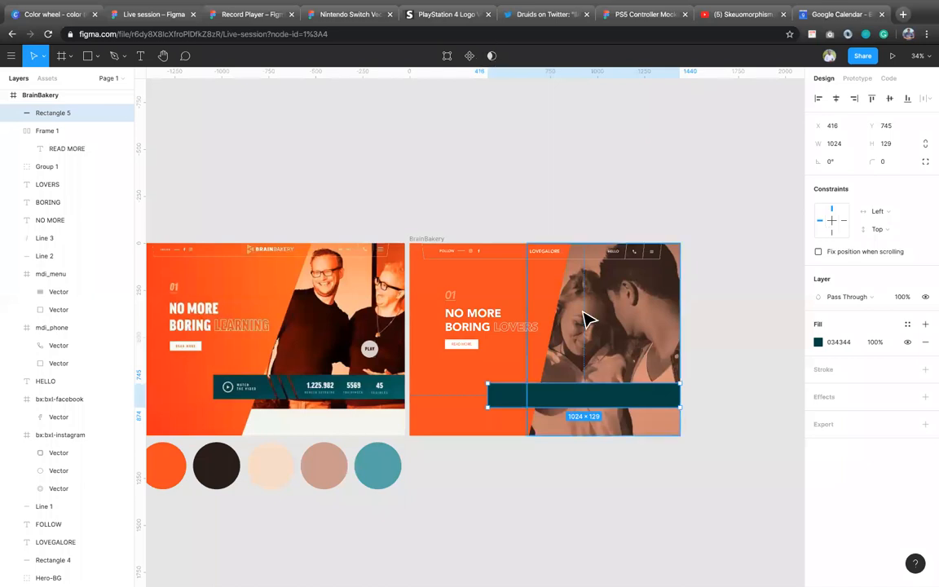
pyautogui.press('super+v')
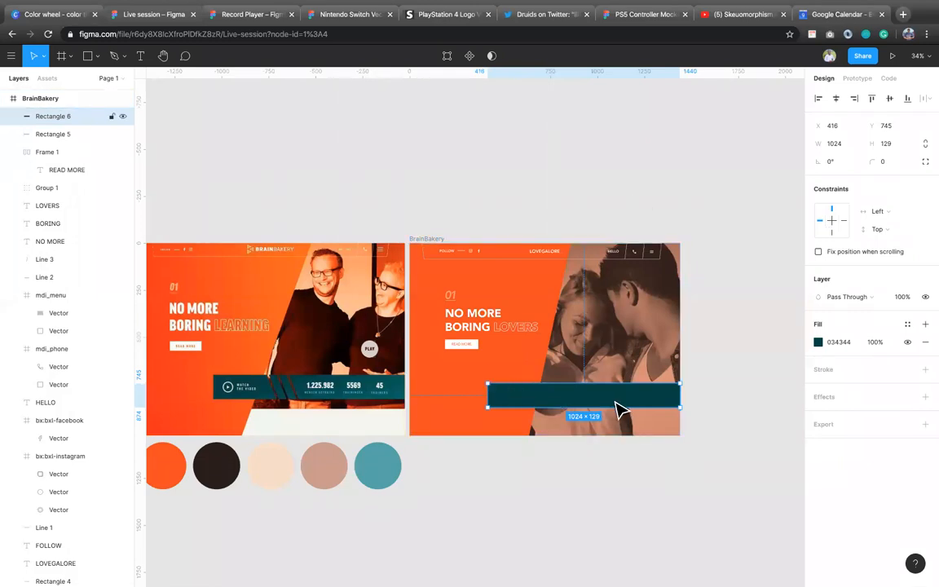
pyautogui.moveTo(622, 408); pyautogui.dragTo(623, 434)
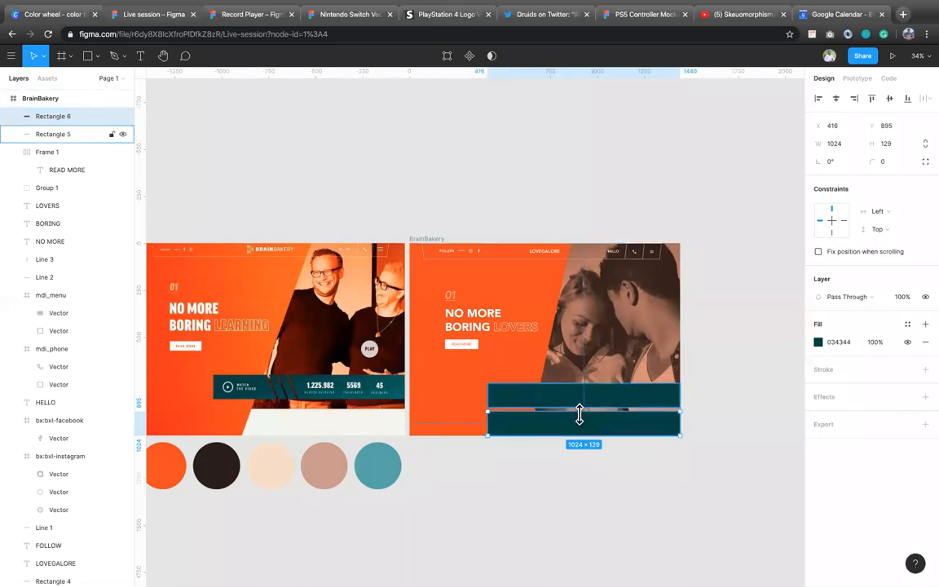
pyautogui.press('Delete')
# Step: Draw a thin vertical rectangle about 128 high across the teal bar and set its width to 10
pyautogui.click(608, 405)
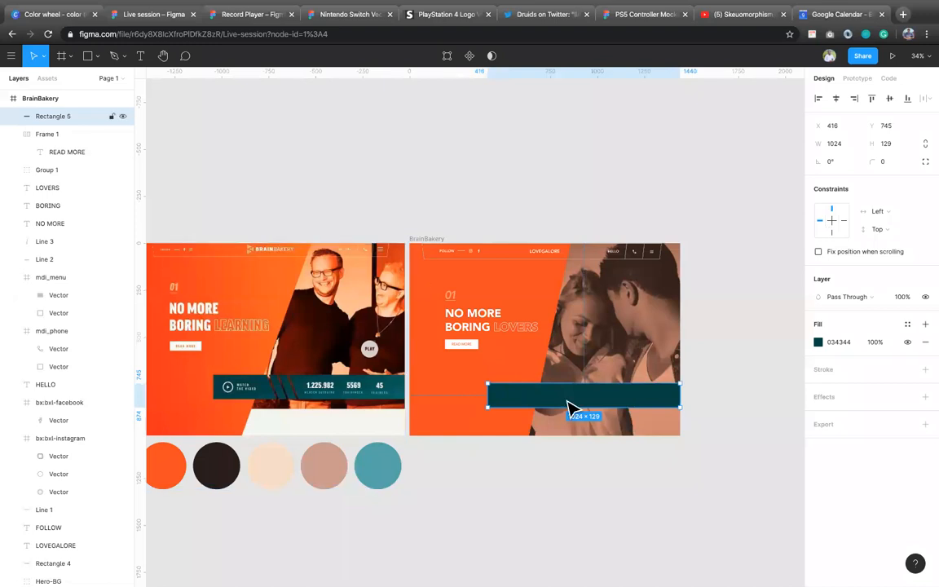
pyautogui.click(93, 62)
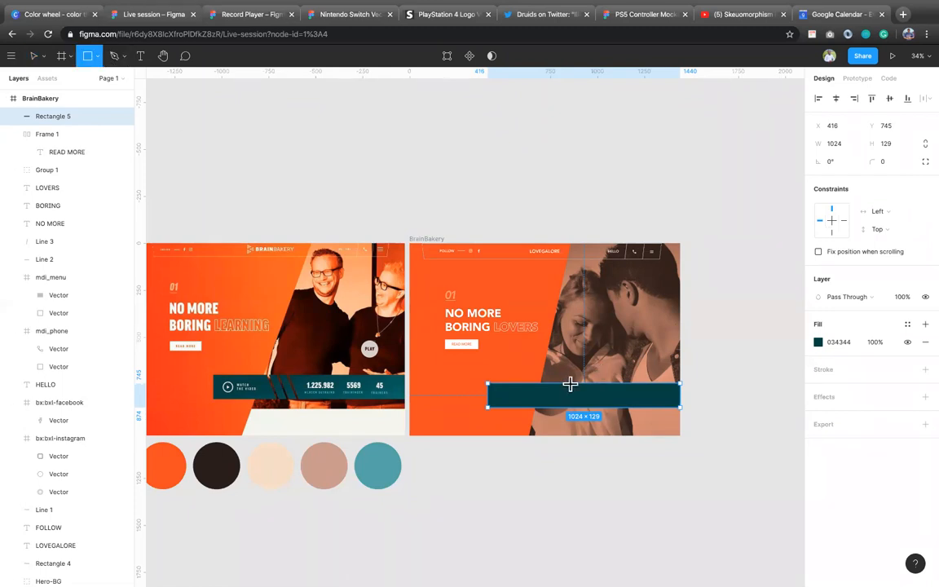
pyautogui.moveTo(570, 384); pyautogui.dragTo(574, 415)
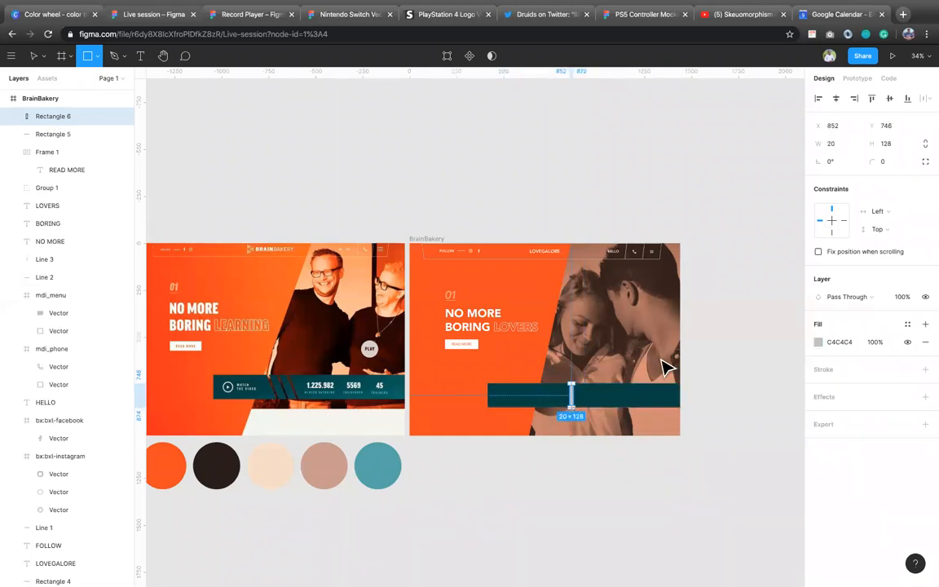
pyautogui.click(833, 143)
pyautogui.write('1')
pyautogui.press('Return')
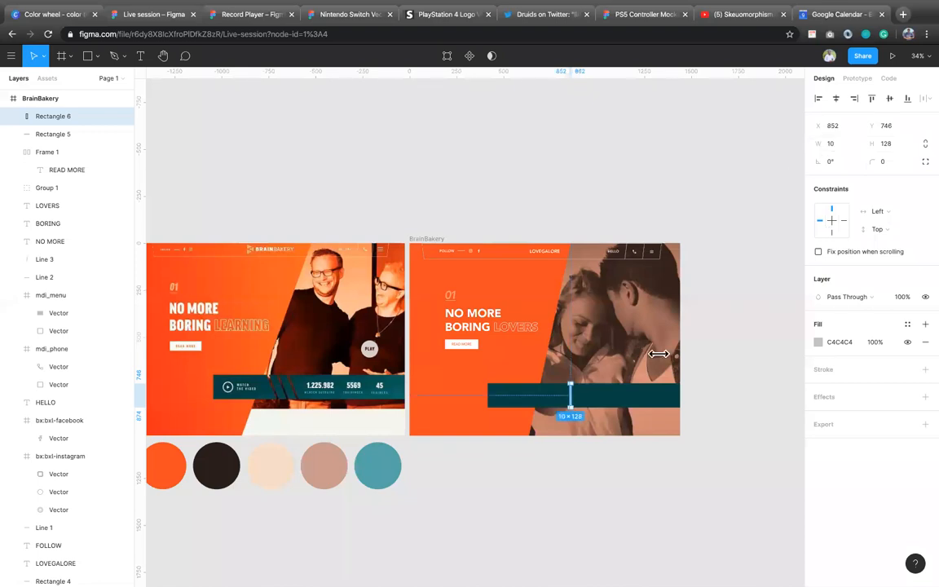
# Step: Try a rotation of 15° on the thin rectangle
pyautogui.click(842, 164)
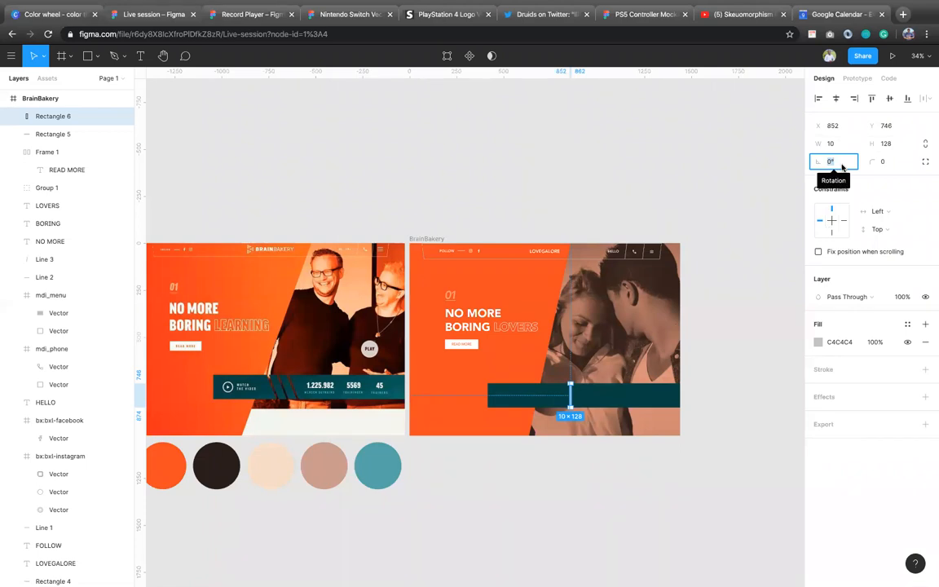
pyautogui.write('15')
pyautogui.press('Return')
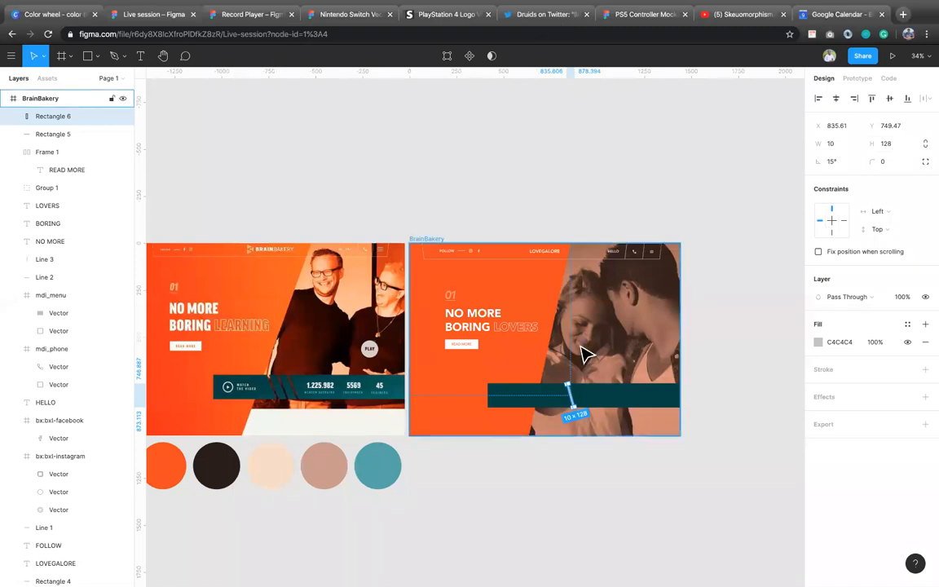
# Step: Set the thin rectangle's rotation to 20°
pyautogui.click(836, 166)
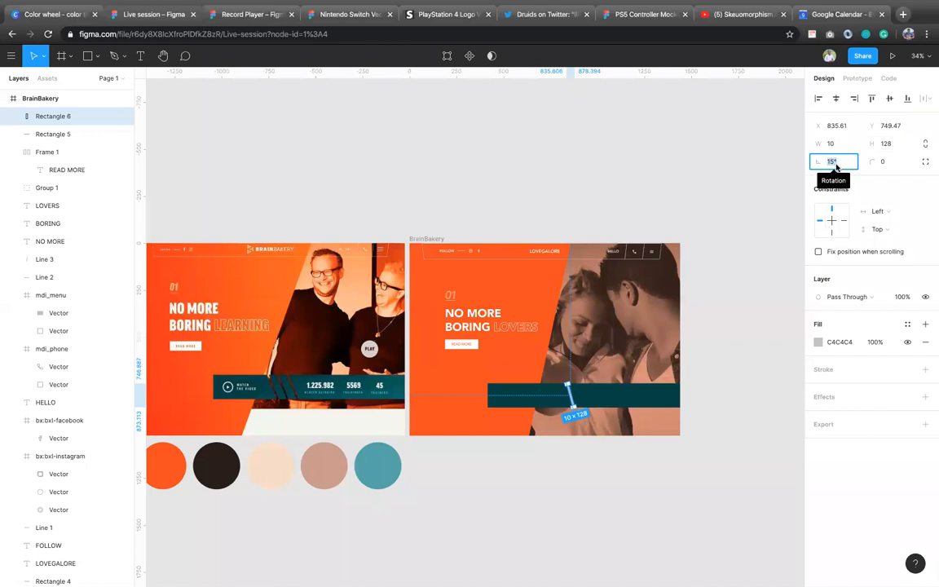
pyautogui.write('20')
pyautogui.press('Return')
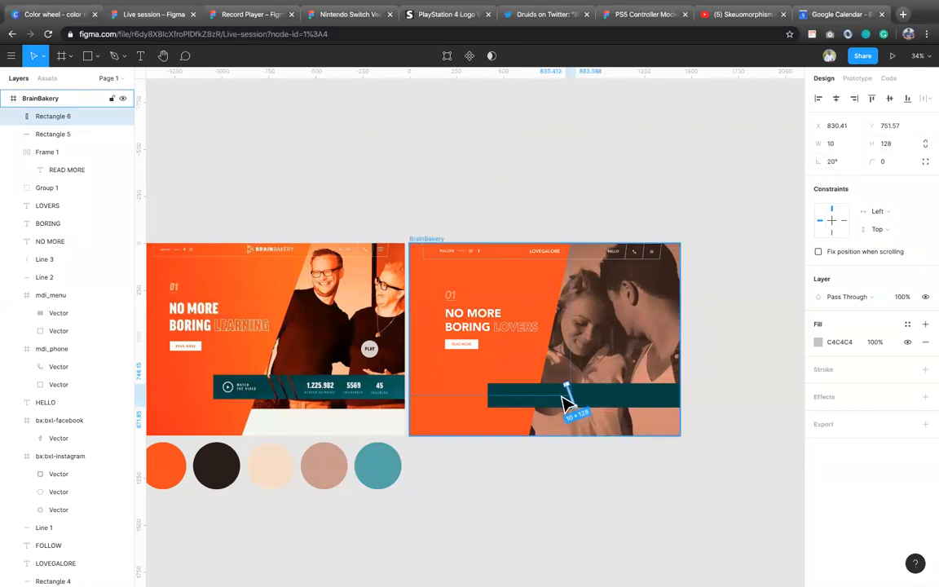
# Step: Lengthen the slanted strip past both bar edges to about 148 and place two duplicates to its right, the last at X 937
pyautogui.scroll(4, 593, 396)
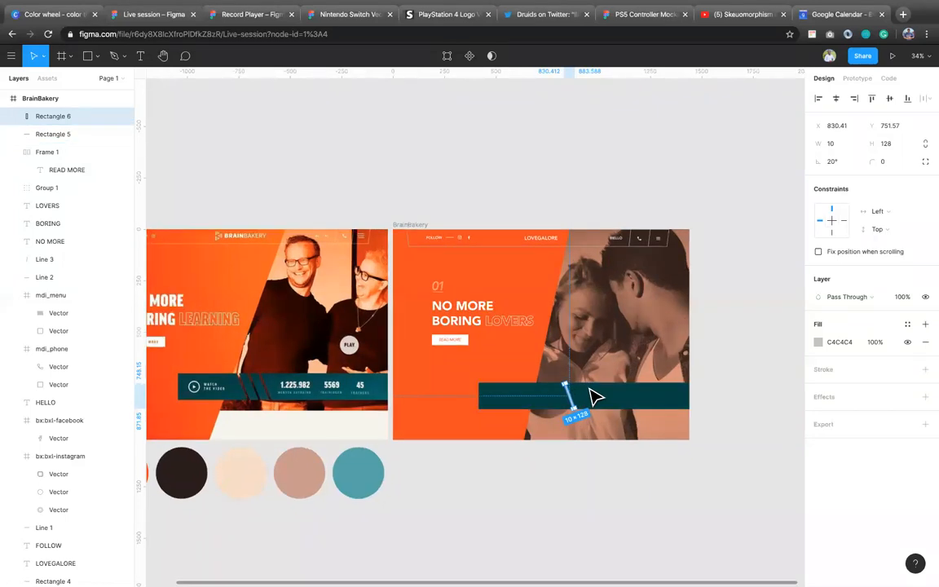
pyautogui.scroll(5, 561, 424)
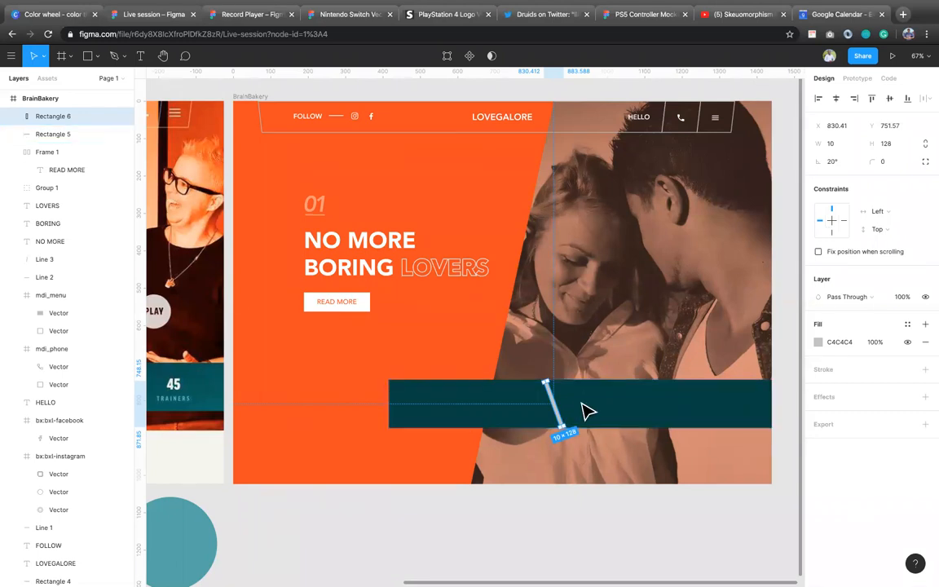
pyautogui.scroll(4, 563, 400)
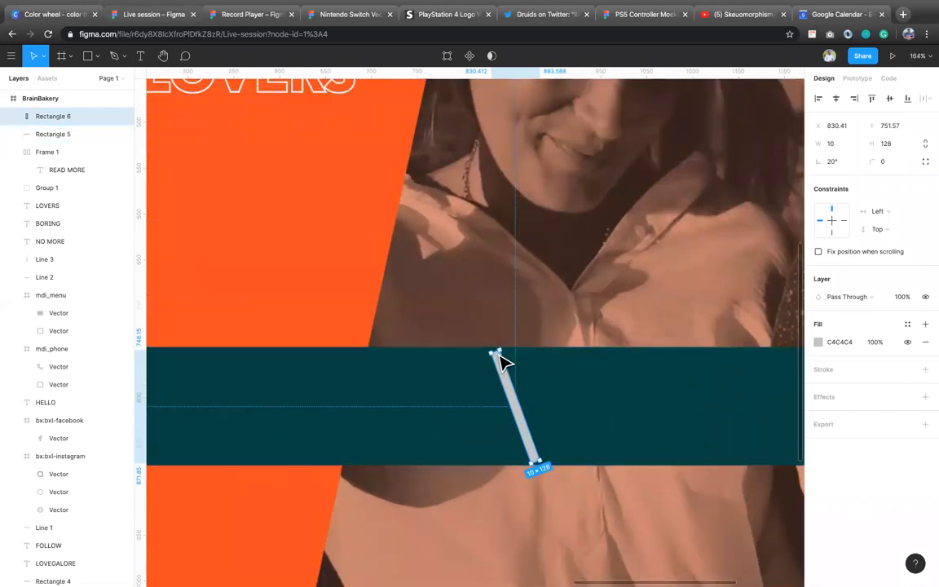
pyautogui.moveTo(492, 347); pyautogui.dragTo(482, 341)
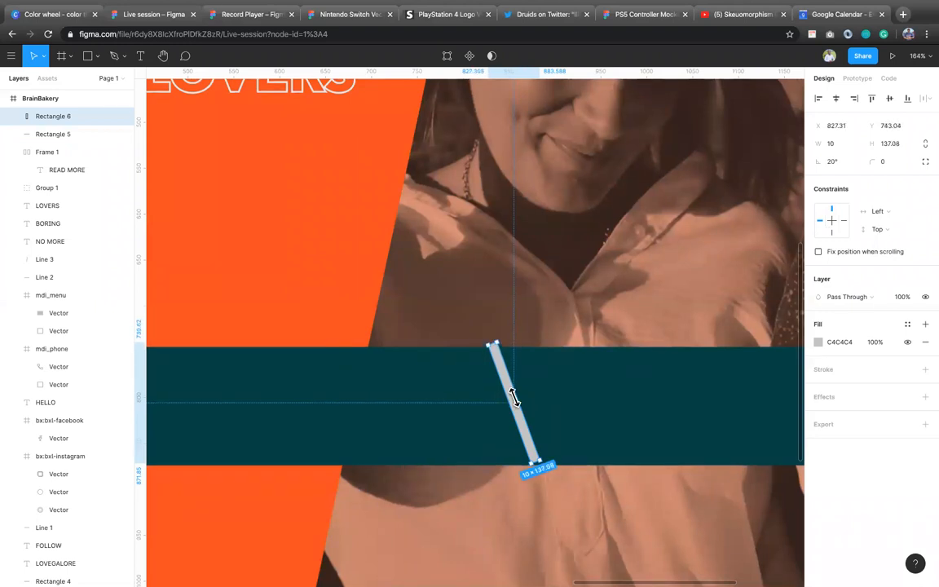
pyautogui.moveTo(538, 469); pyautogui.dragTo(576, 438)
pyautogui.moveTo(576, 435); pyautogui.dragTo(631, 421)
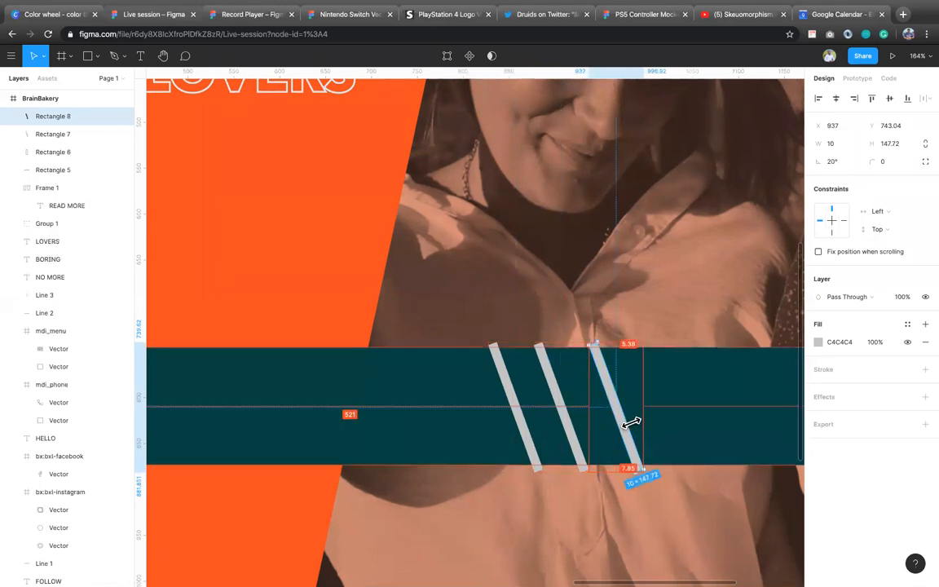
# Step: Select the teal bar with all three slanted strips and subtract the strips, cutting diagonal gaps through the bar
pyautogui.scroll(-3, 632, 425)
pyautogui.scroll(-5, 632, 424)
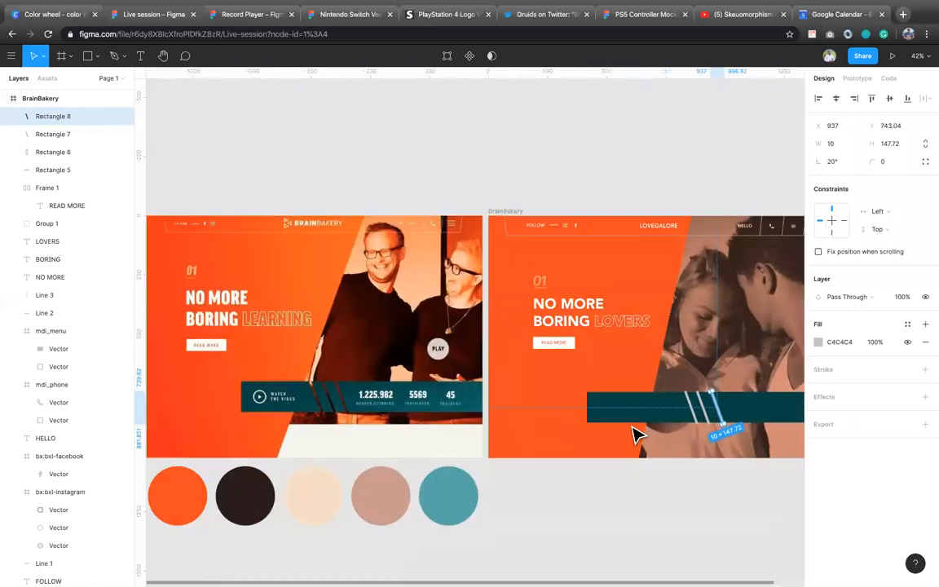
pyautogui.hscroll(1, 634, 432)
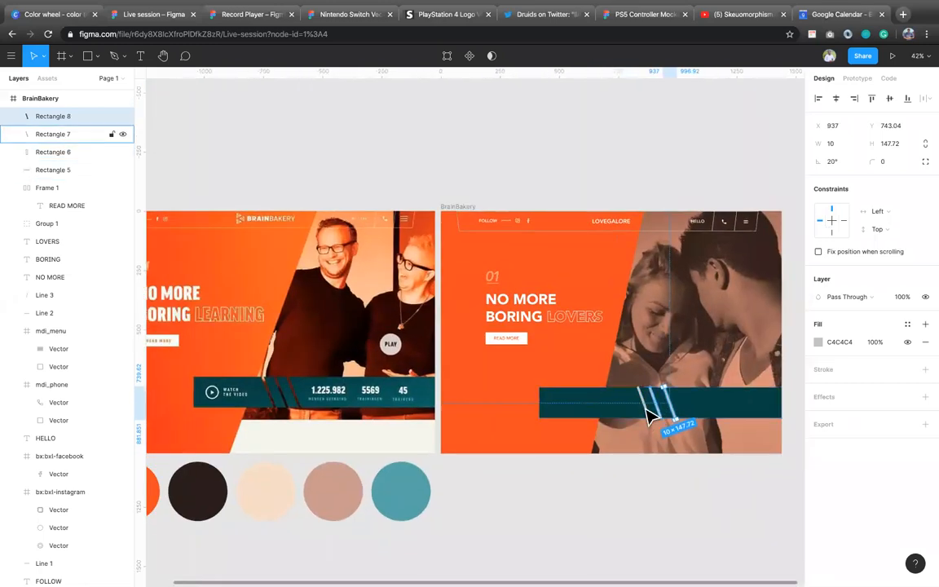
pyautogui.click(644, 414)
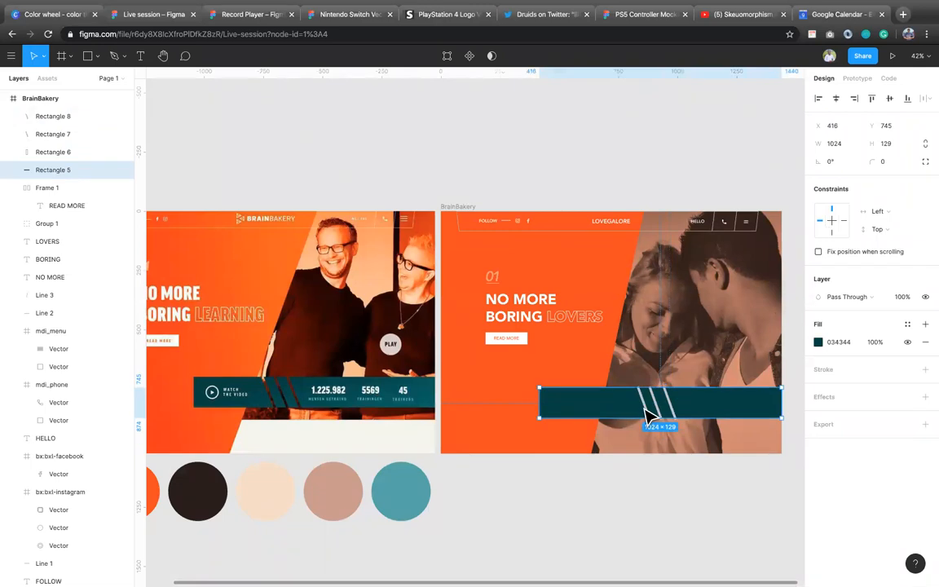
pyautogui.keyDown('shift'); pyautogui.click(659, 416); pyautogui.keyUp('shift')
pyautogui.keyDown('shift'); pyautogui.click(655, 413); pyautogui.keyUp('shift')
pyautogui.keyDown('shift'); pyautogui.click(675, 415); pyautogui.keyUp('shift')
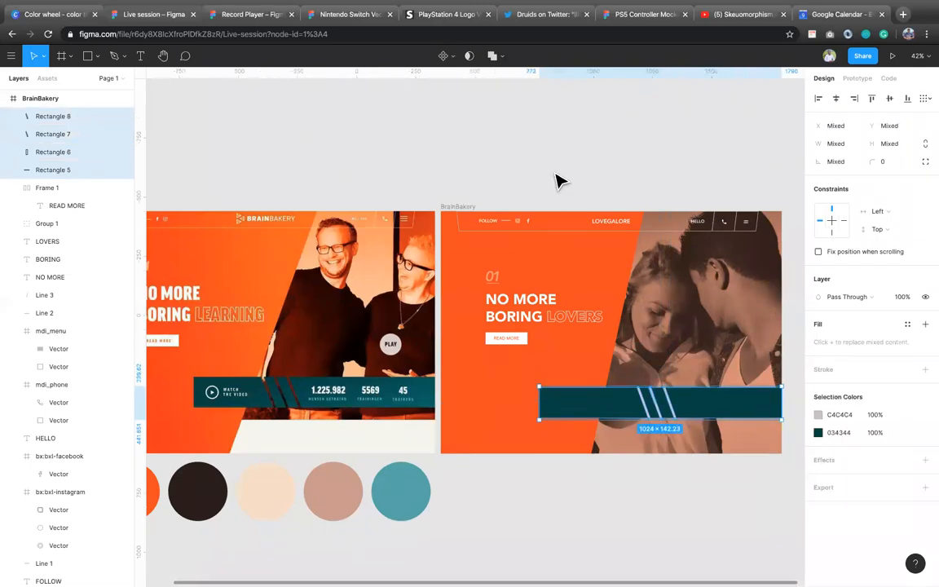
pyautogui.click(503, 59)
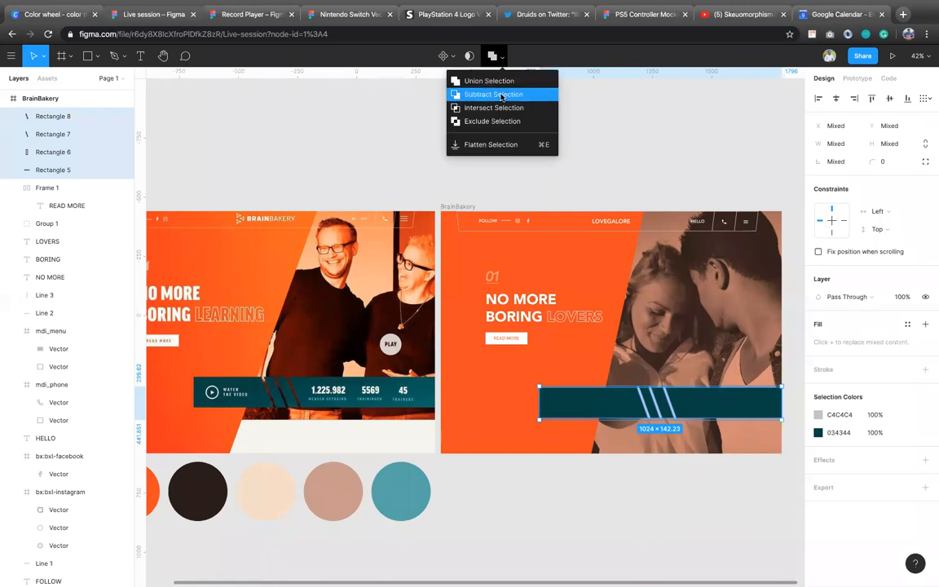
pyautogui.click(500, 95)
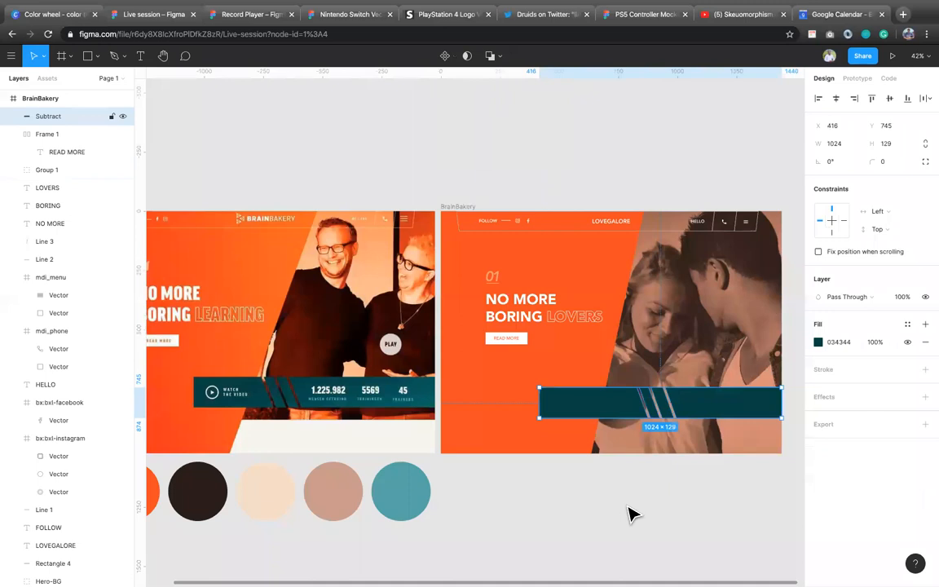
pyautogui.click(669, 495)
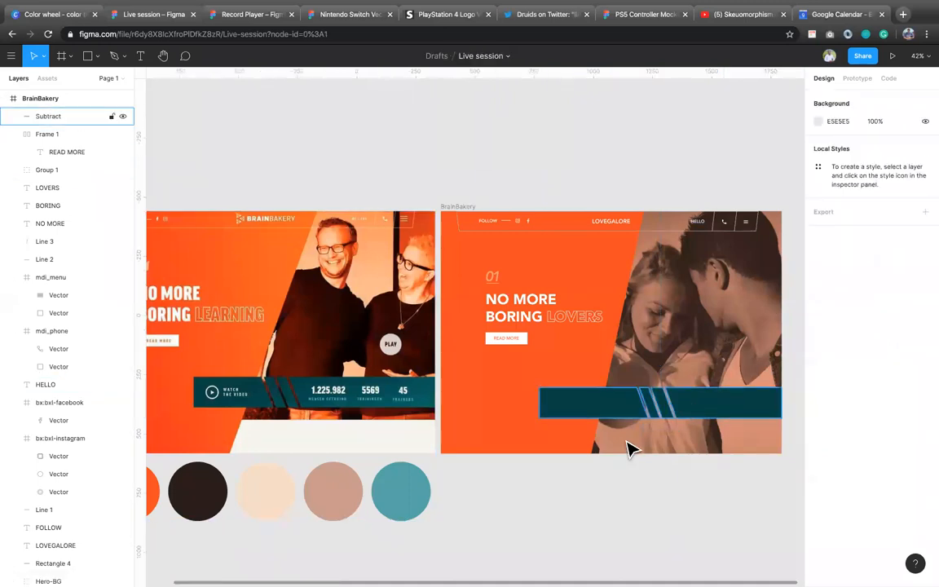
pyautogui.click(565, 403)
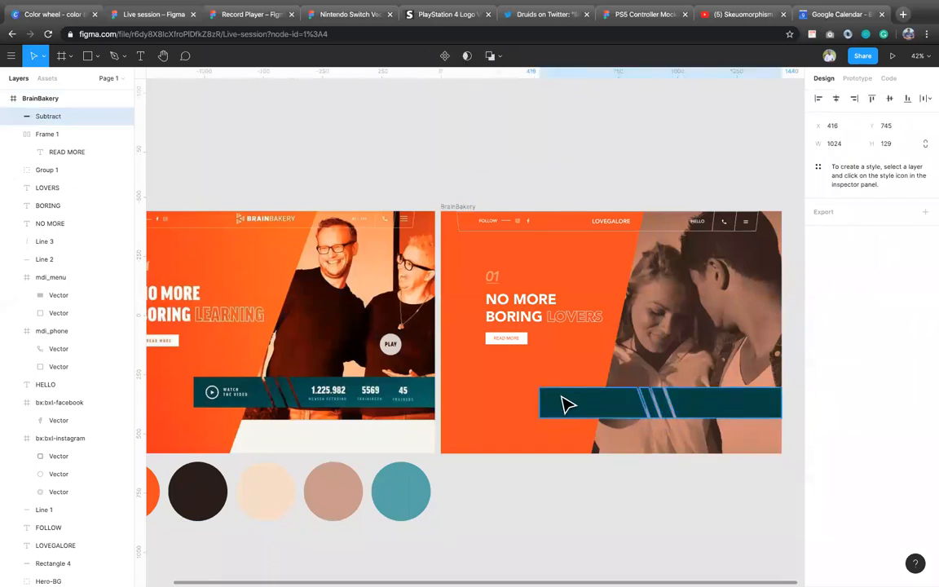
# Step: Shorten the teal bar from its left end to about 992 wide and draw a circle of about 67 × 67 near that end
pyautogui.moveTo(539, 400); pyautogui.dragTo(547, 399)
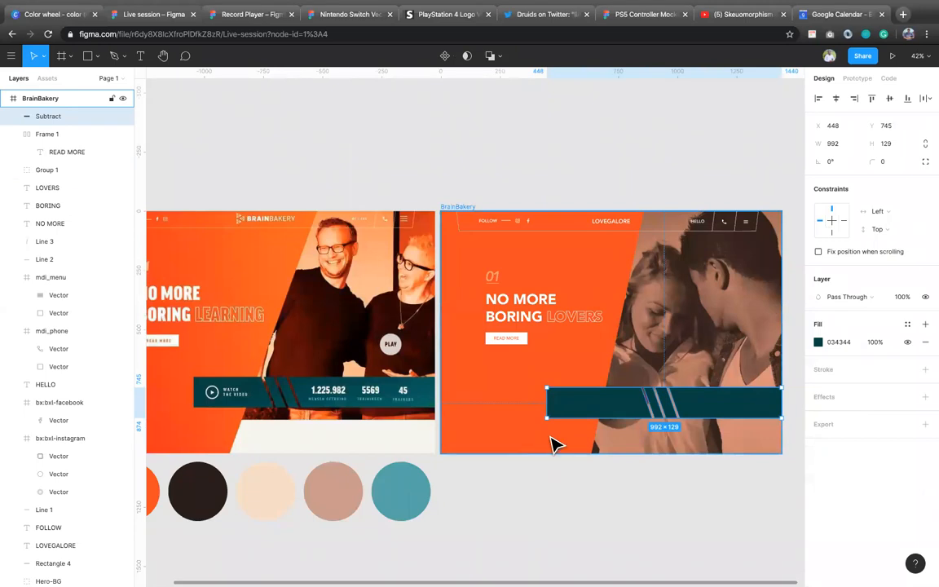
pyautogui.press('o')
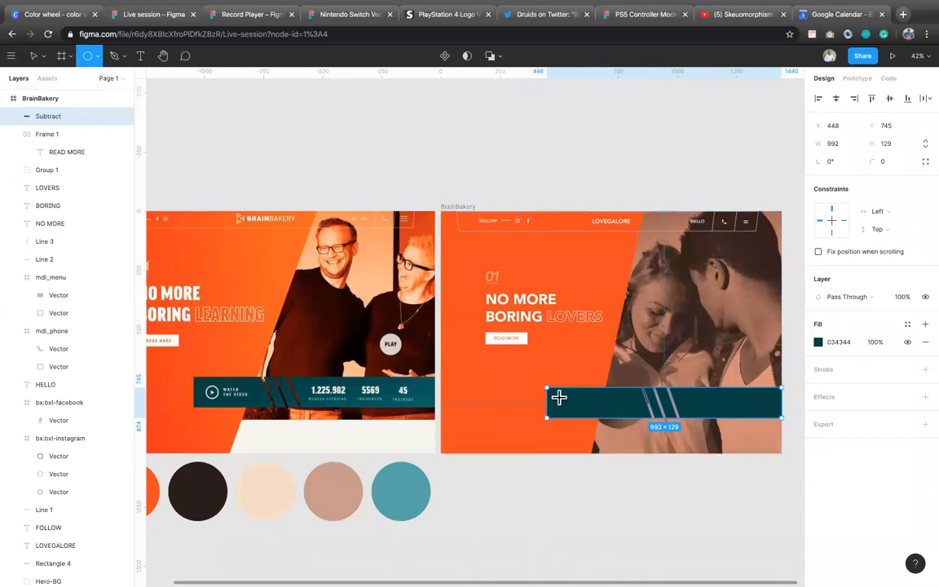
pyautogui.moveTo(558, 397); pyautogui.dragTo(575, 414)
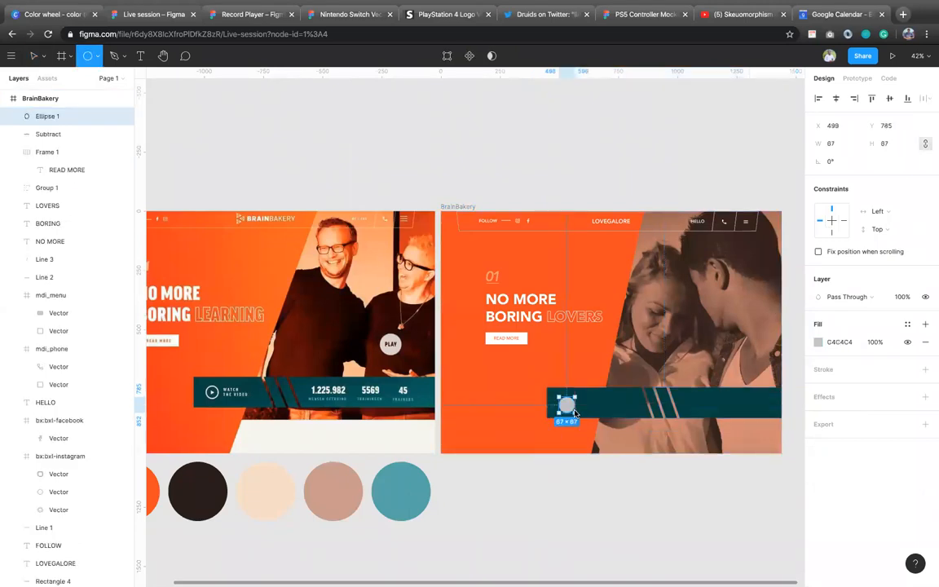
# Step: Hide the circle's fill and give it a white FFFFFF stroke
pyautogui.click(910, 343)
pyautogui.click(927, 372)
pyautogui.click(838, 387)
pyautogui.write('FFFFFF')
pyautogui.press('Return')
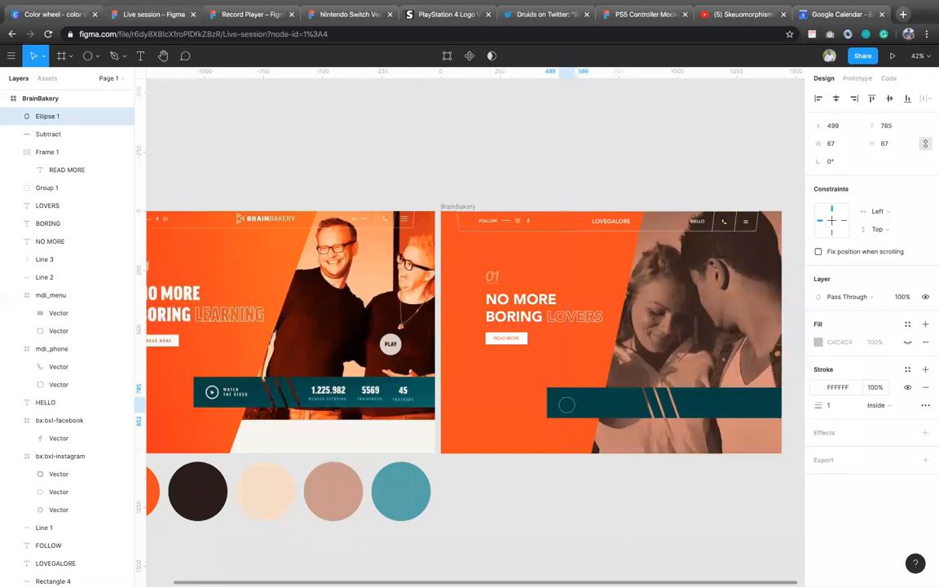
# Step: Set the circle's stroke thickness to 5 and move the circle up to Y 775
pyautogui.click(840, 408)
pyautogui.write('5')
pyautogui.press('Return')
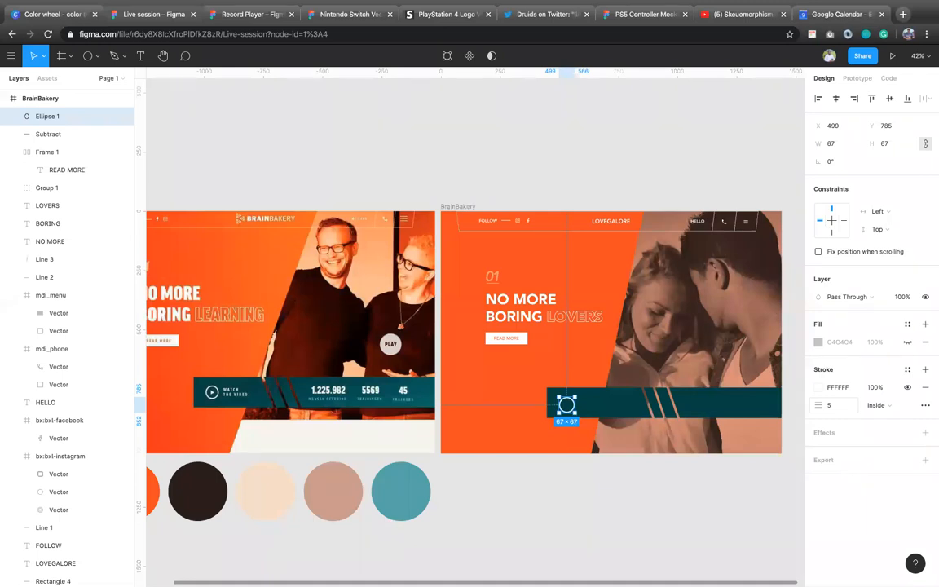
pyautogui.click(682, 501)
pyautogui.click(567, 407)
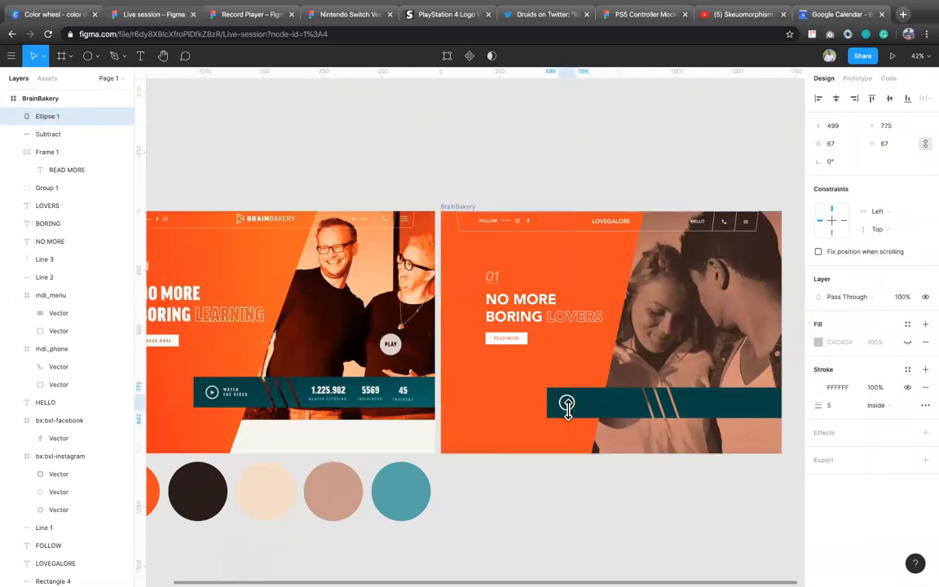
# Step: Draw a triangle of about 31 × 31 inside the circle with the Polygon tool and fill it white FFFFFF
pyautogui.click(96, 55)
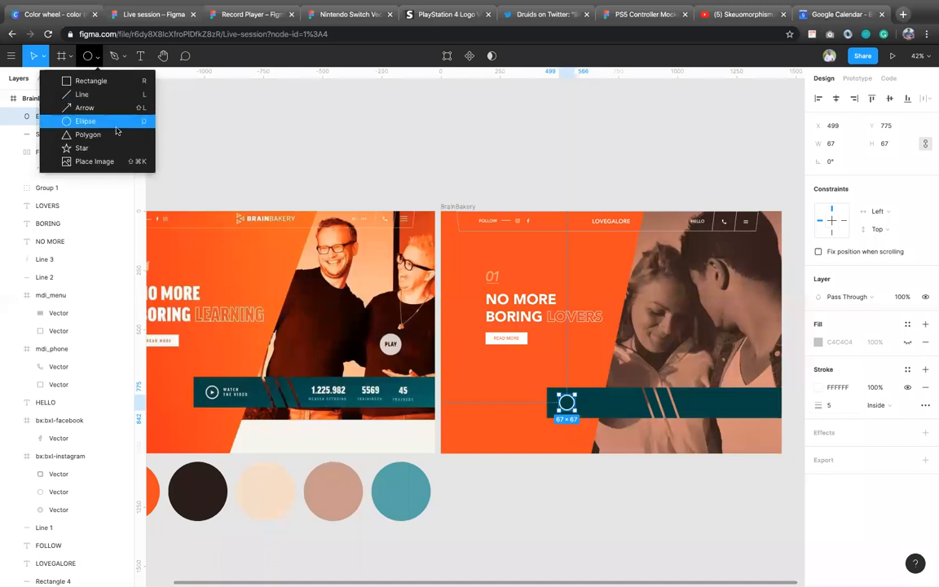
pyautogui.click(106, 134)
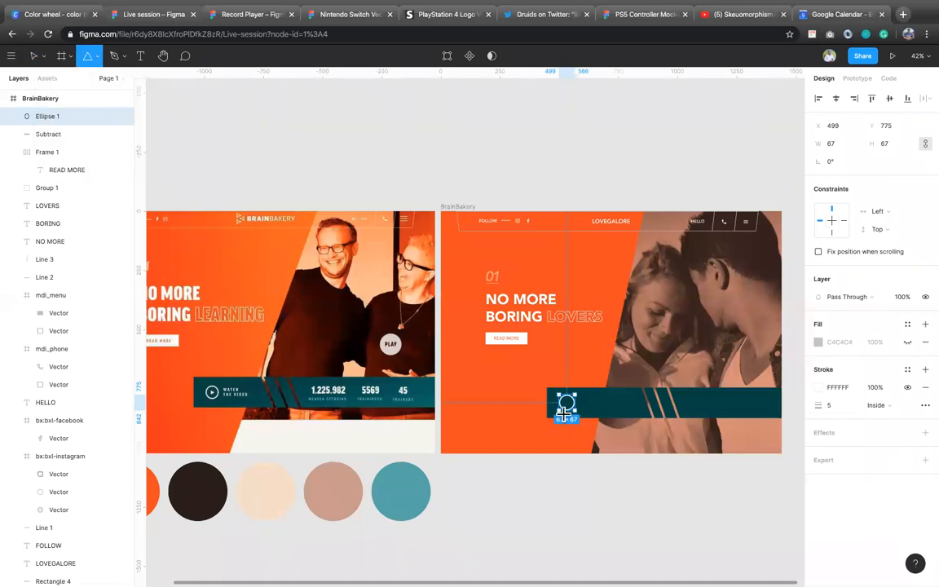
pyautogui.moveTo(563, 398); pyautogui.dragTo(573, 409)
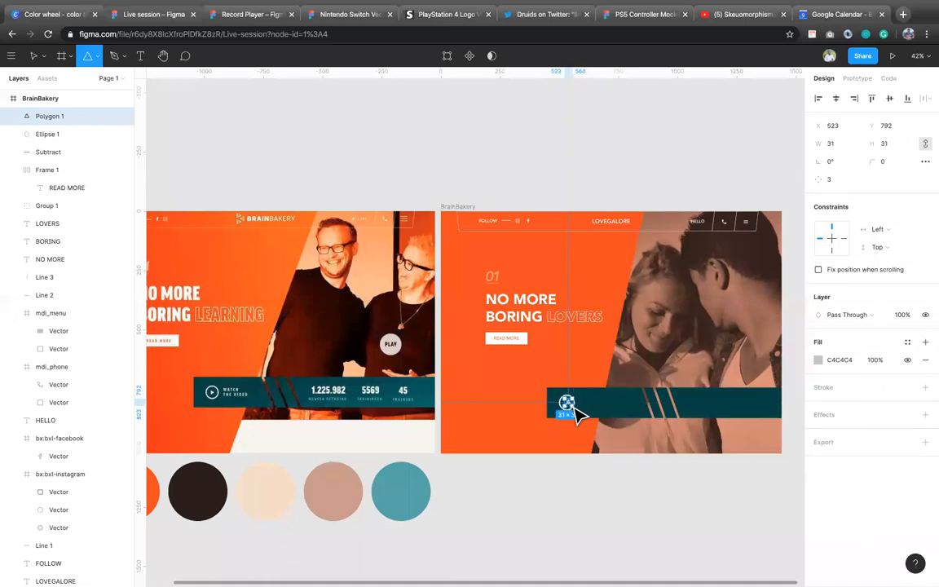
pyautogui.press('v')
pyautogui.click(848, 358)
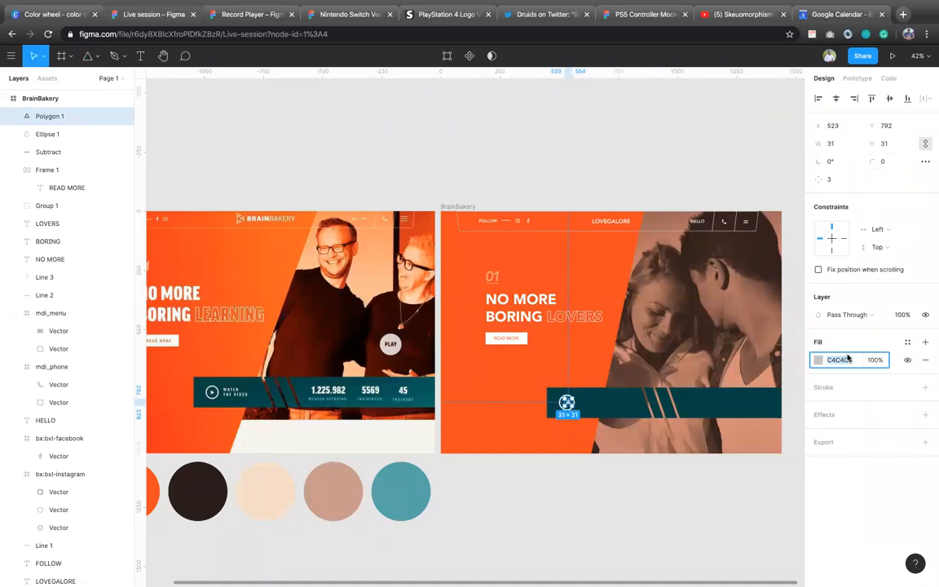
pyautogui.write('FFFFFF')
pyautogui.press('Return')
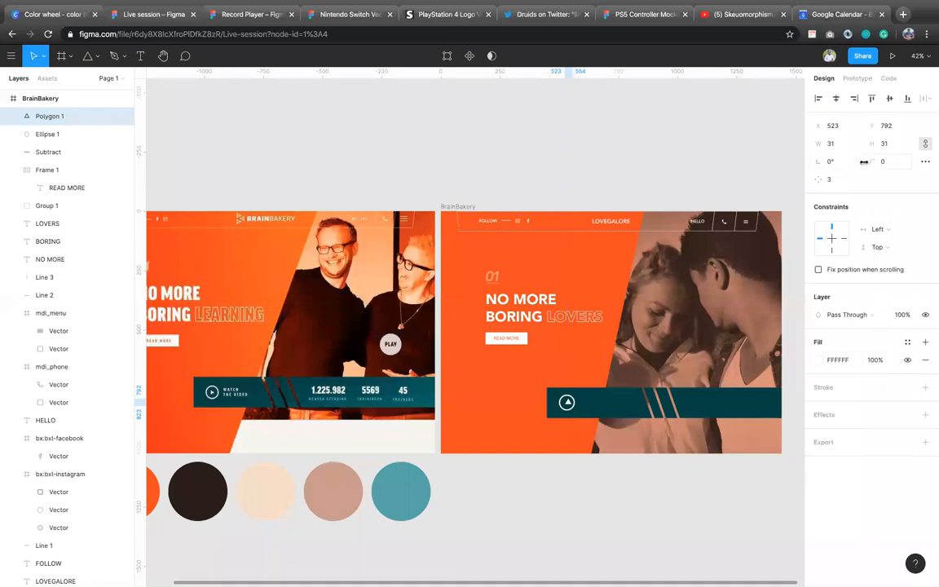
# Step: Try a rotation of 90° on the triangle
pyautogui.click(837, 164)
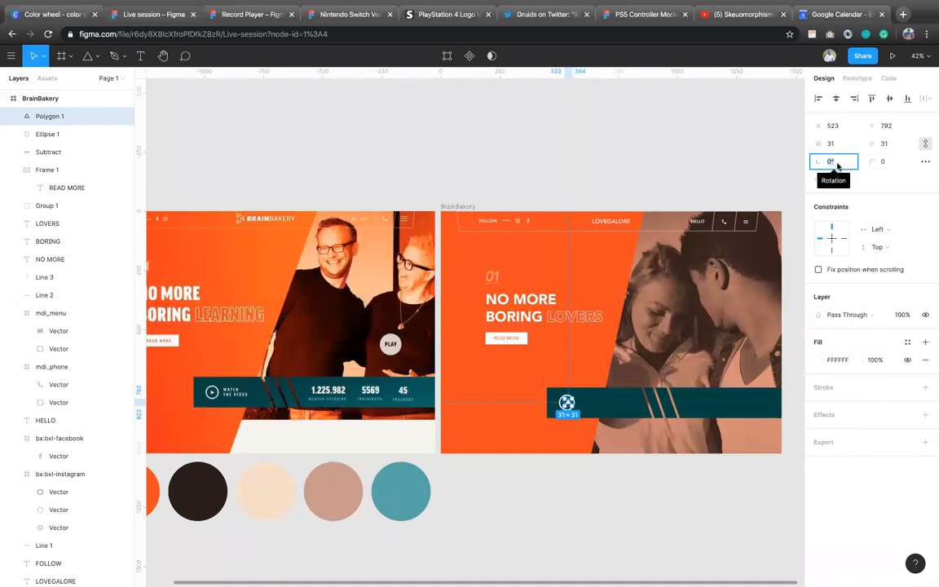
pyautogui.write('9')
pyautogui.press('Return')
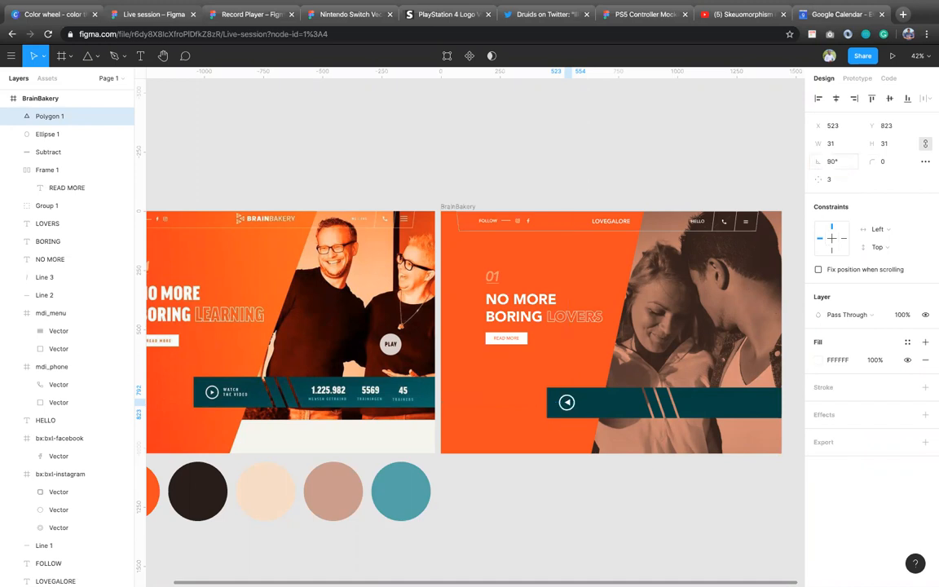
# Step: Set the triangle's rotation to -90° to make it a play arrow
pyautogui.click(835, 162)
pyautogui.write('-')
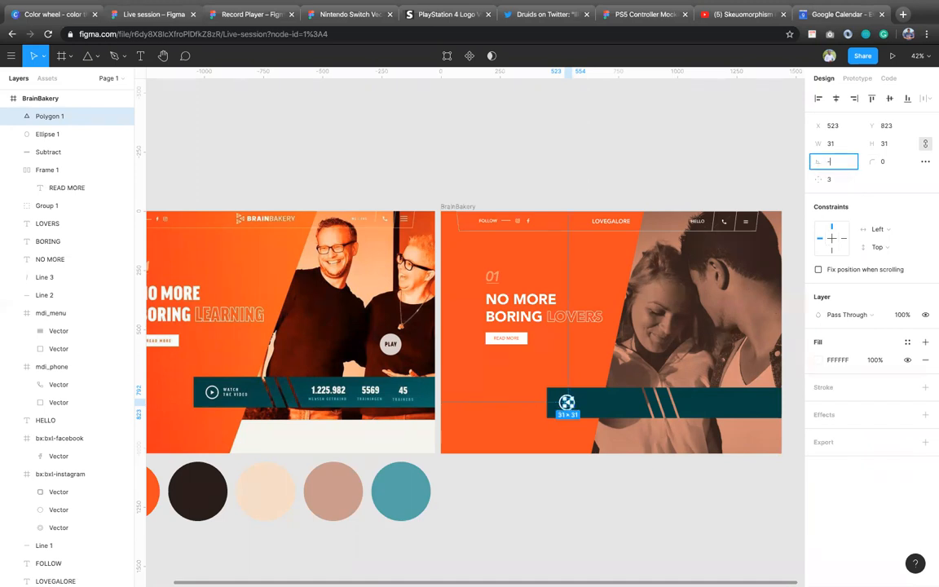
pyautogui.write('90')
pyautogui.press('Return')
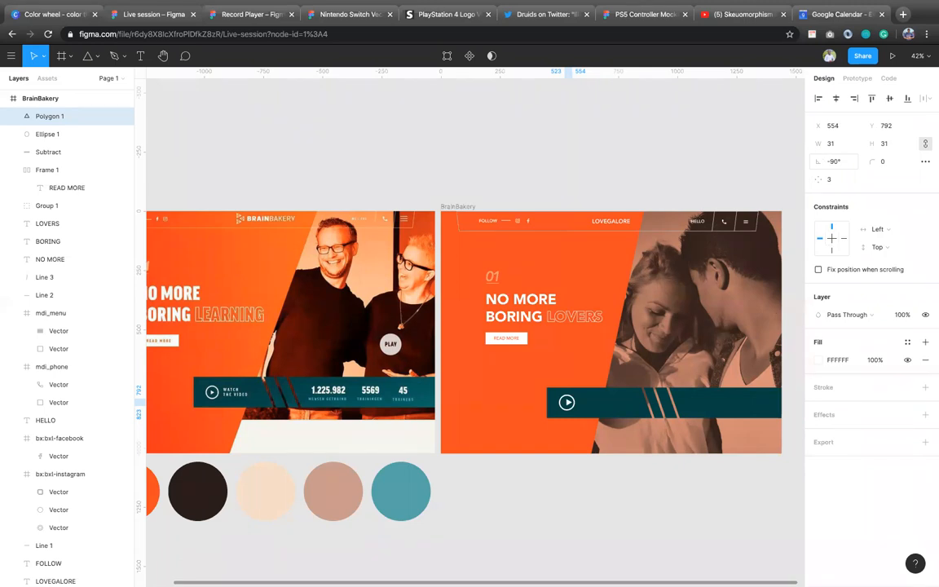
# Step: Resize the play arrow to 24 × 24 and shift it left toward the circle's centre
pyautogui.moveTo(554, 401); pyautogui.dragTo(549, 398)
pyautogui.click(895, 149)
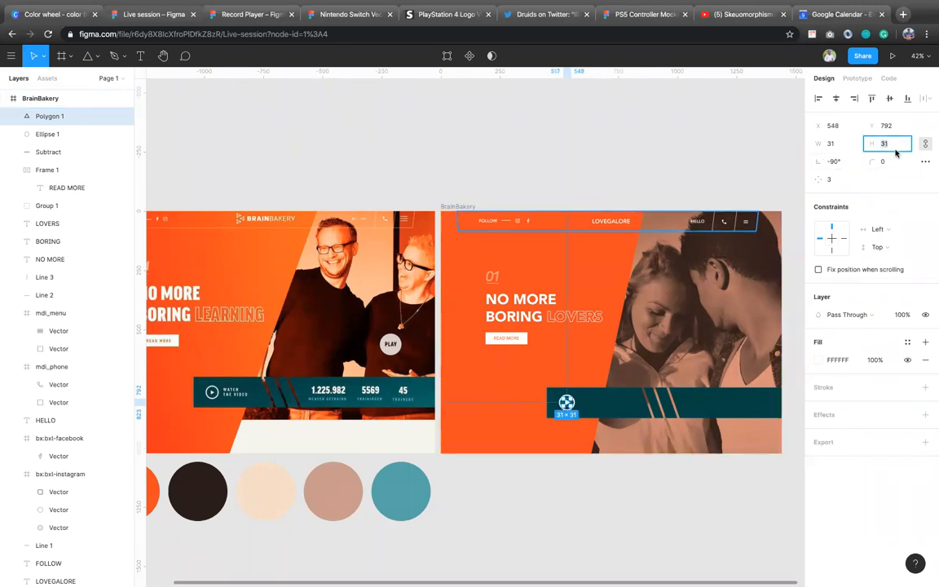
pyautogui.write('24')
pyautogui.press('Return')
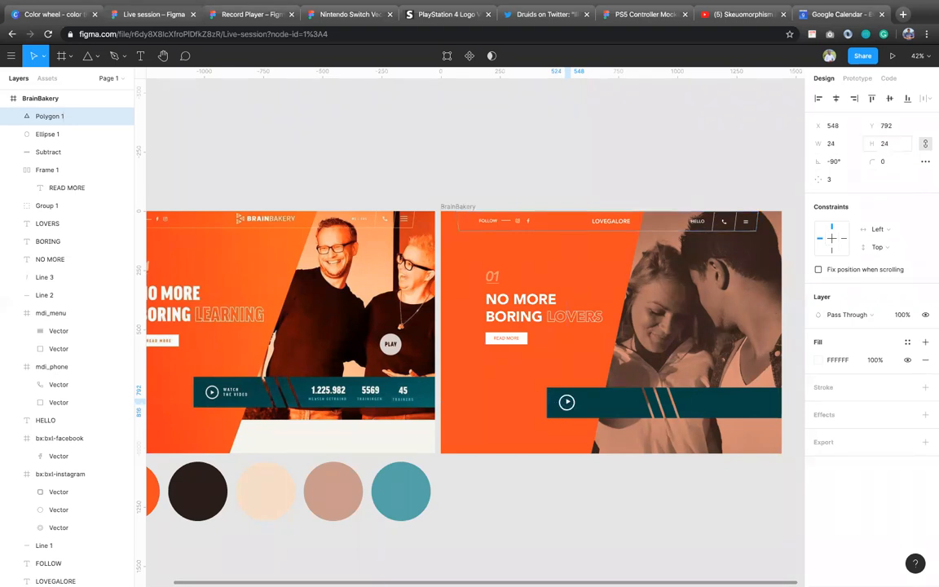
pyautogui.press('Left')
pyautogui.press('Left')
pyautogui.press('Left')
# Step: Resize the circle around the play arrow to 60 × 60 and set its stroke thickness to 3
pyautogui.click(47, 134)
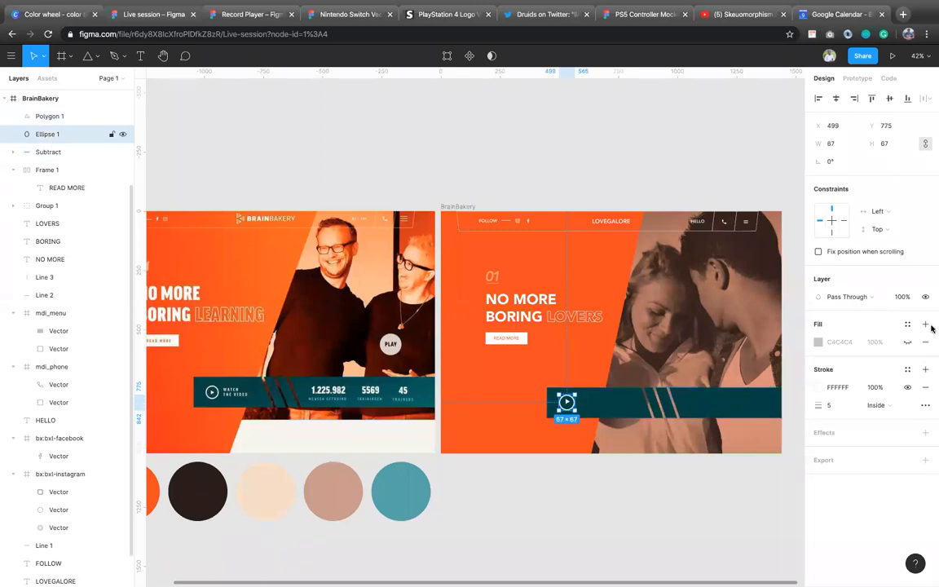
pyautogui.click(843, 144)
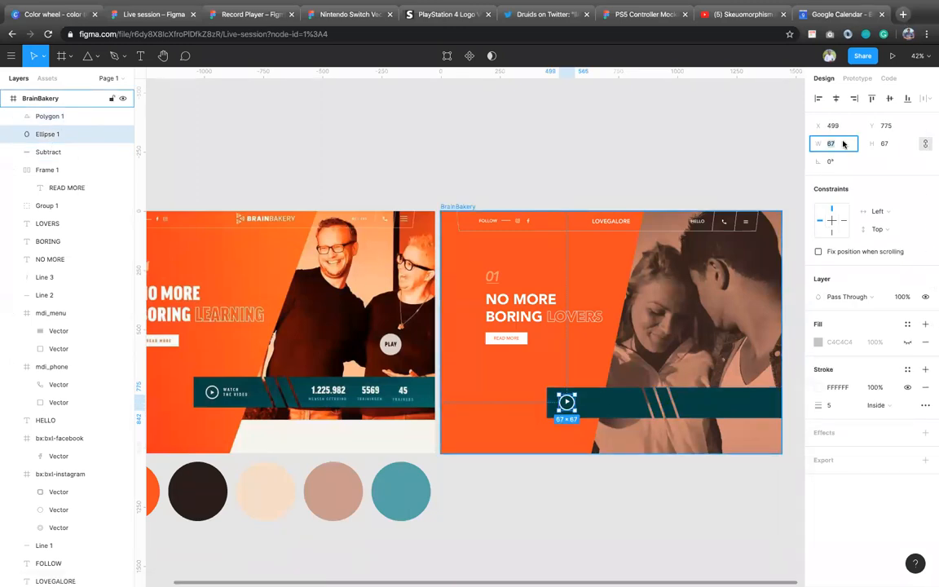
pyautogui.write('60')
pyautogui.press('Return')
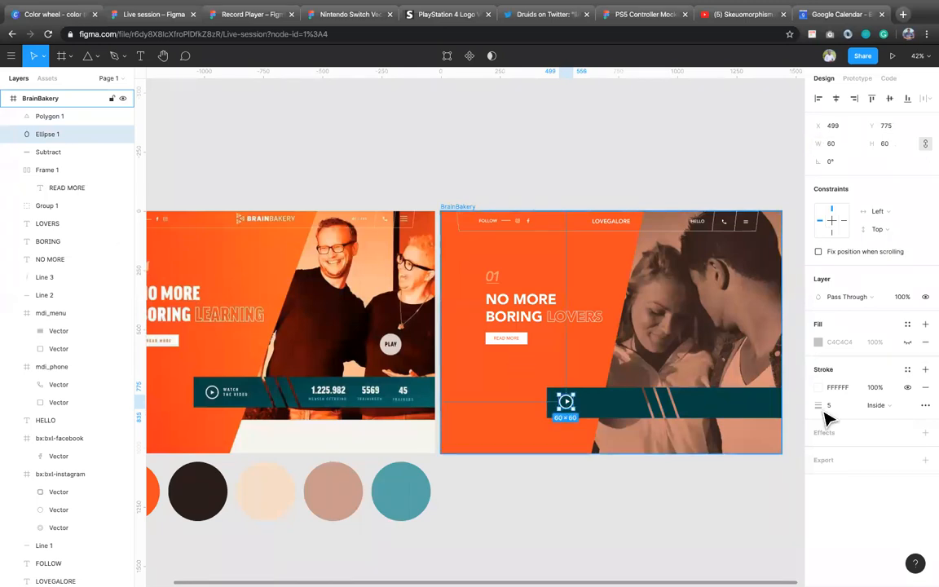
pyautogui.click(852, 405)
pyautogui.write('3')
pyautogui.press('Return')
# Step: Select the circle and play arrow together, align their horizontal centres and group them
pyautogui.keyDown('shift'); pyautogui.click(564, 399); pyautogui.keyUp('shift')
pyautogui.click(838, 98)
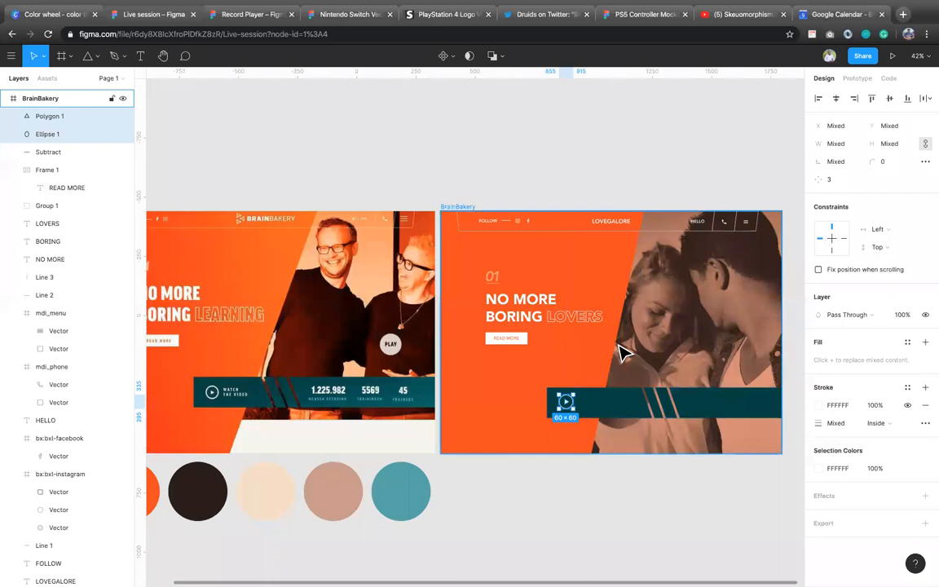
pyautogui.hotkey('ctrl', 'g')
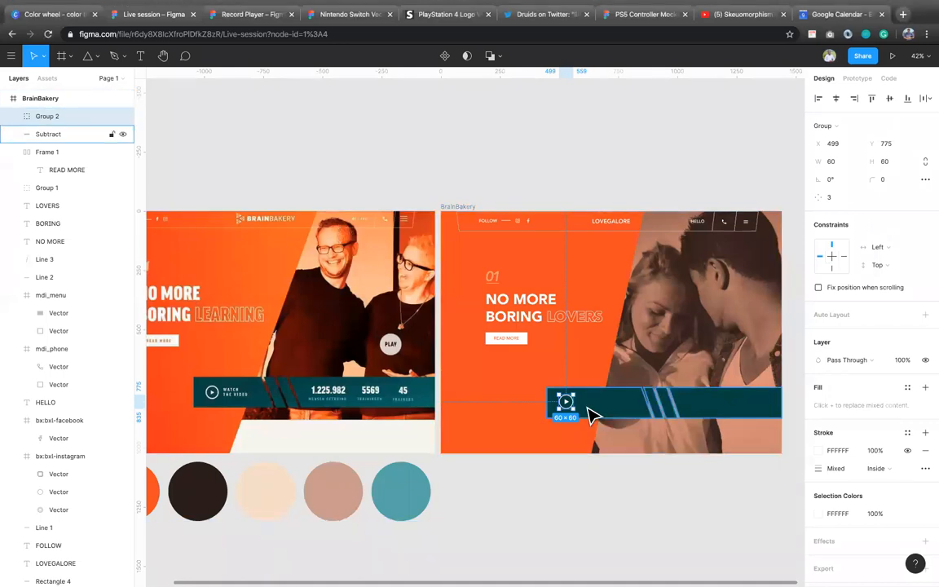
# Step: Add the two-line text "WATCH / THE VIDEO" beside the play icon on the teal bar
pyautogui.press('t')
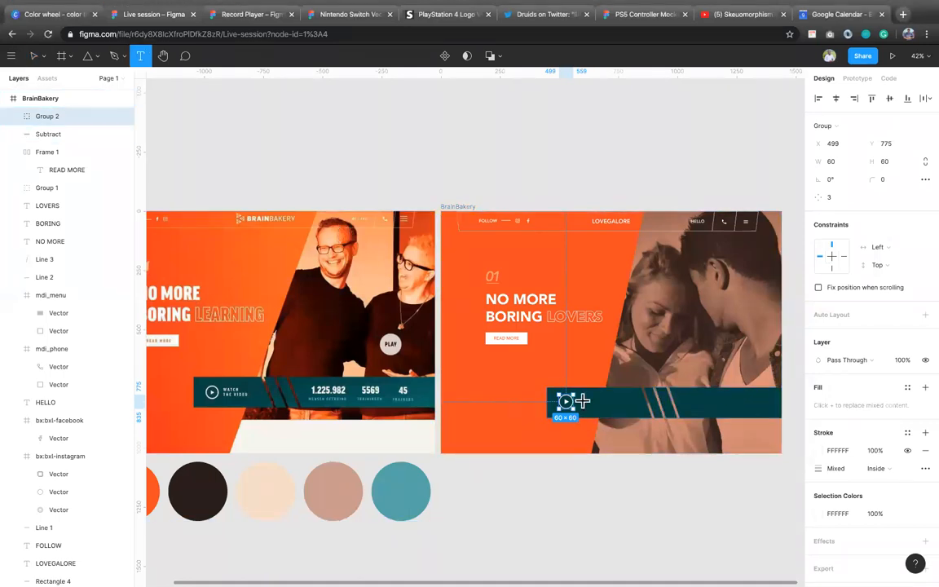
pyautogui.click(579, 398)
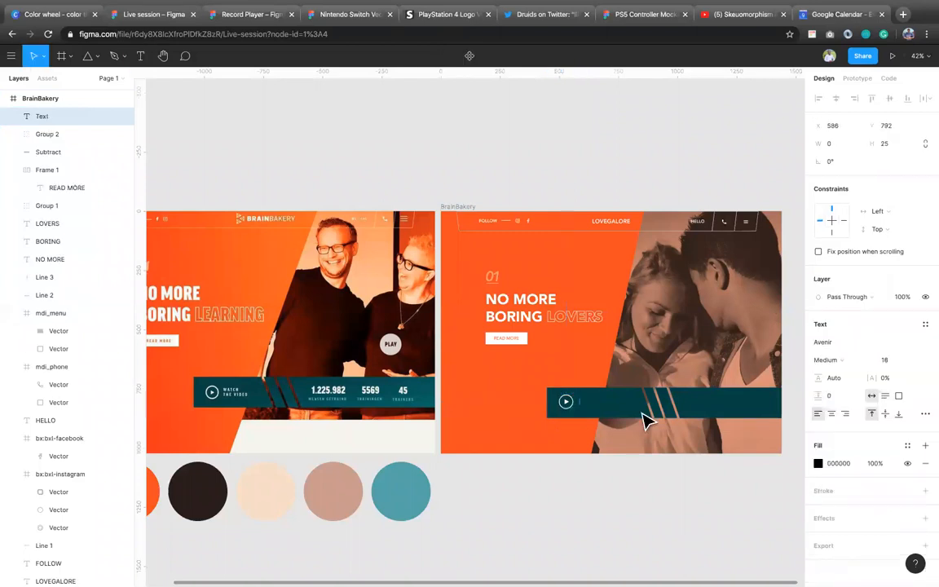
pyautogui.write('WATCH')
pyautogui.press('Return')
pyautogui.write('THE VIDEO')
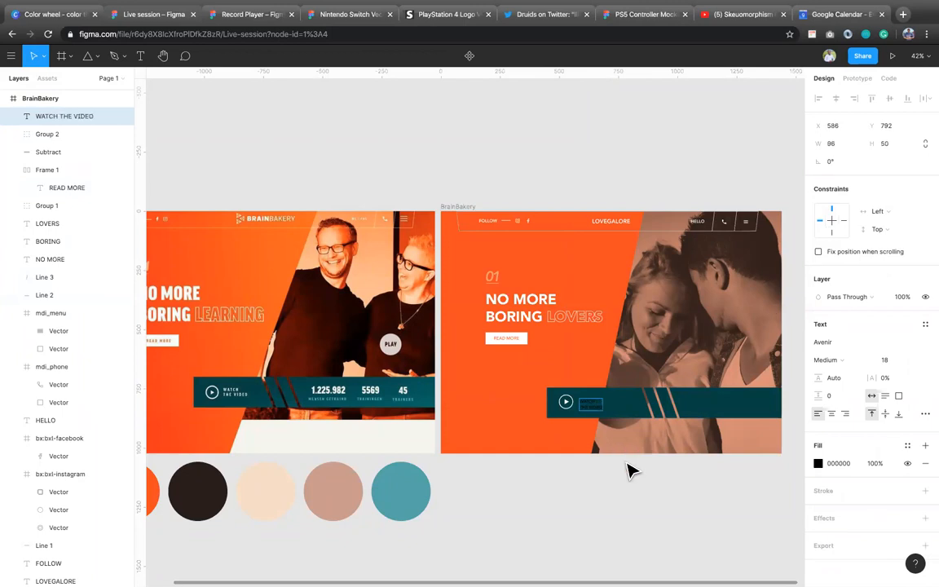
pyautogui.press('Escape')
# Step: Fill the WATCH THE VIDEO text with white FFFFFF and move it up to Y 782
pyautogui.click(839, 465)
pyautogui.write('FFFFFF')
pyautogui.press('Return')
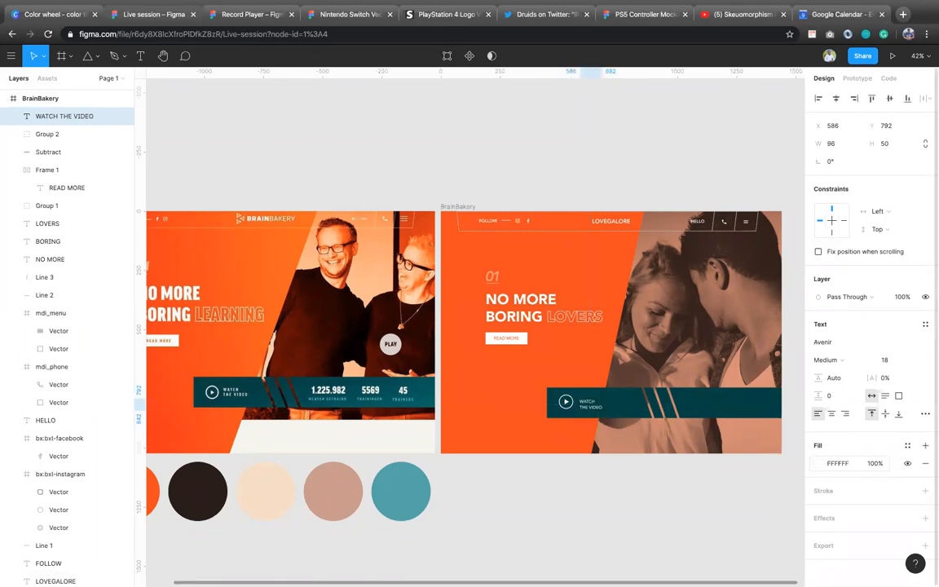
pyautogui.hotkey('shift', 'Up')
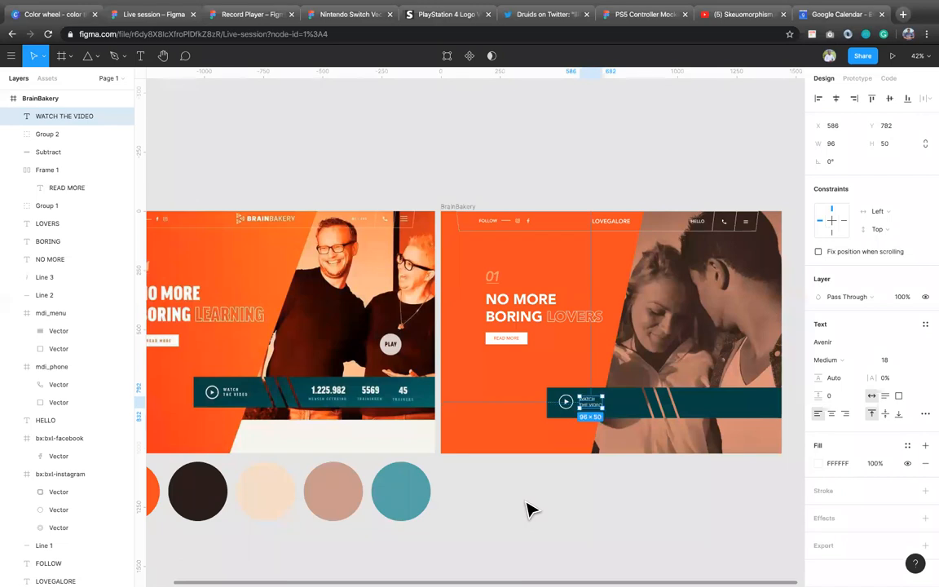
# Step: Add the text "1.255.788" on the teal bar right of the diagonal cuts and fill it white FFFFFF
pyautogui.hscroll(3, 602, 507)
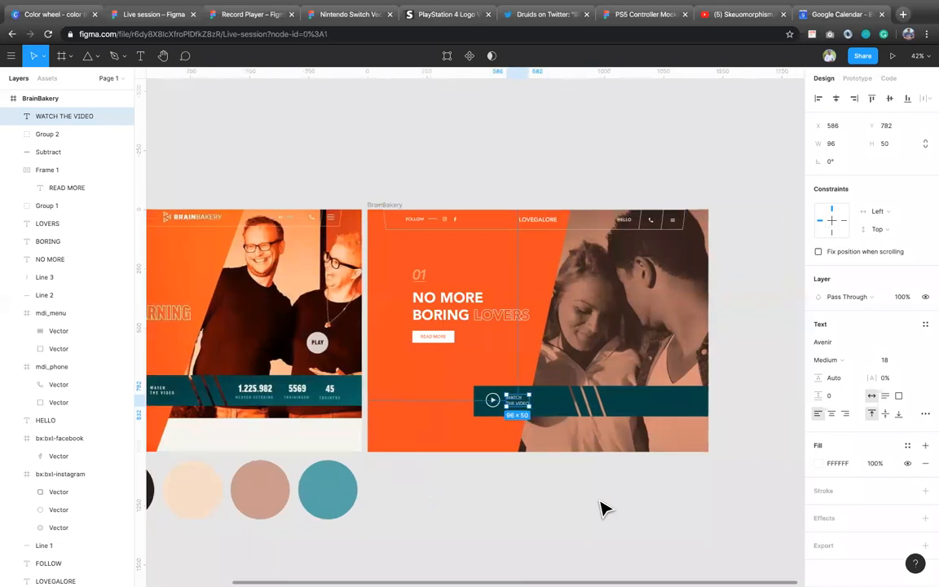
pyautogui.click(602, 507)
pyautogui.press('t')
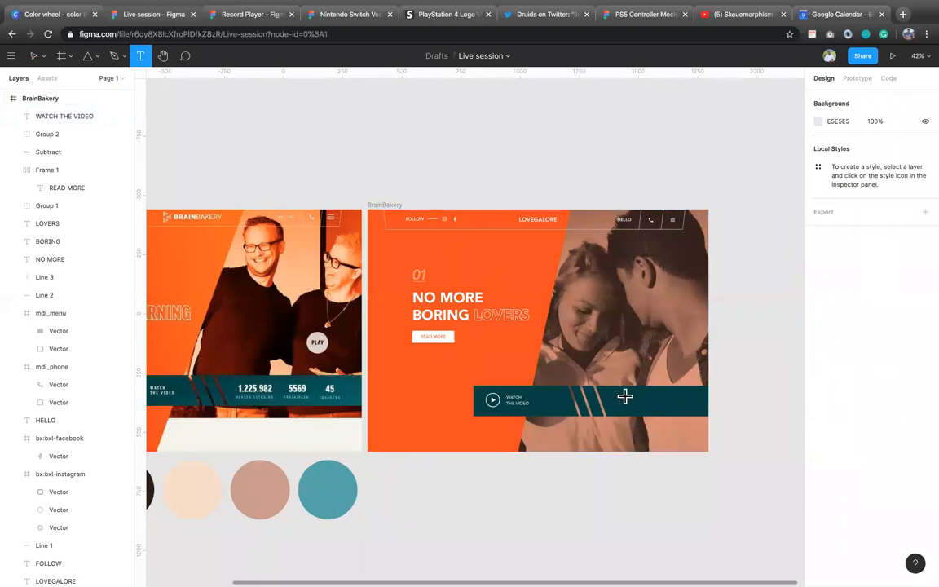
pyautogui.write('1.2')
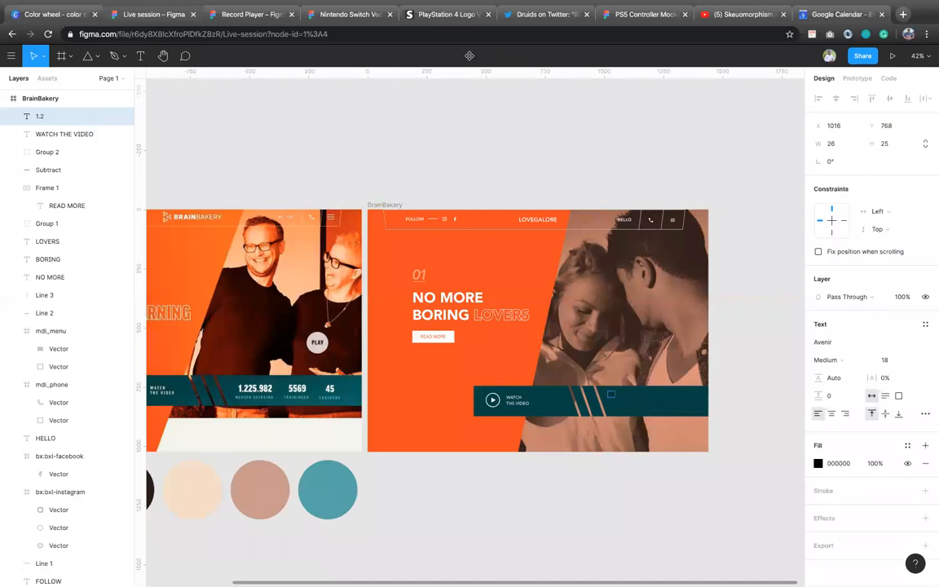
pyautogui.write('55.788')
pyautogui.press('Escape')
pyautogui.click(839, 463)
pyautogui.write('FFFFFF')
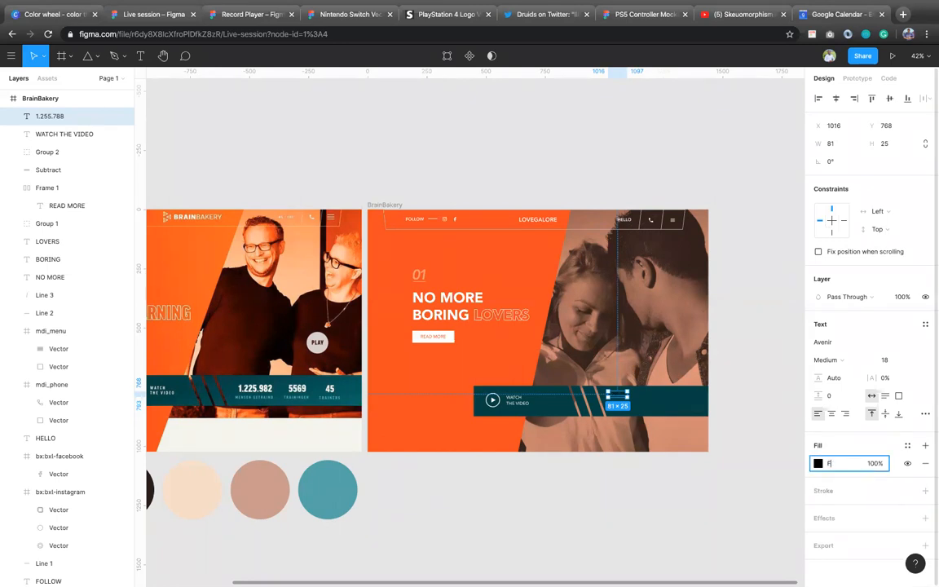
pyautogui.press('Return')
# Step: Try a font size of 24 on the 1.255.788 text
pyautogui.click(897, 364)
pyautogui.write('24')
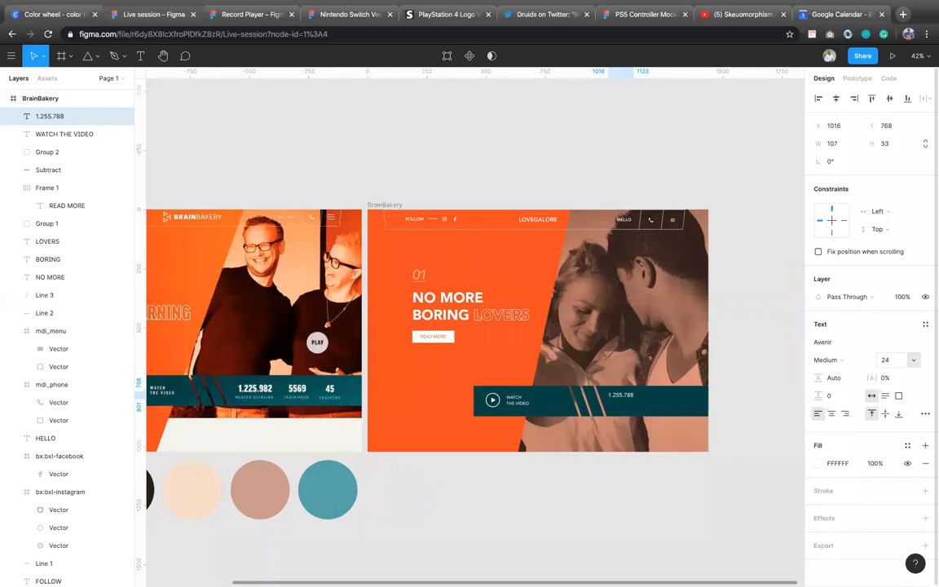
pyautogui.press('Return')
# Step: Set the 1.255.788 text to font size 36 and Heavy weight
pyautogui.write('36')
pyautogui.press('Return')
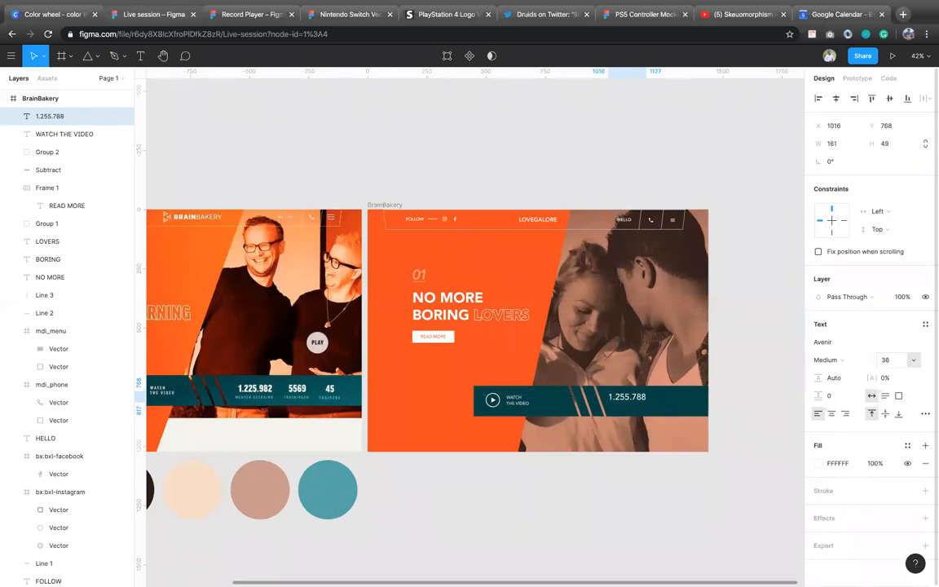
pyautogui.click(828, 360)
pyautogui.click(845, 375)
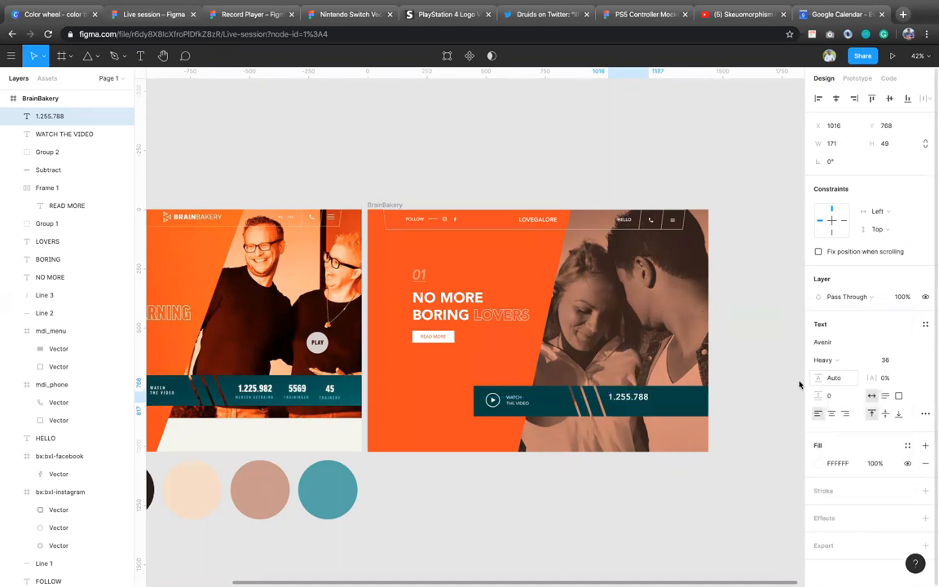
# Step: Extend the teal bar's left end to X 395, making the bar about 1045 wide
pyautogui.click(483, 415)
pyautogui.moveTo(478, 412); pyautogui.dragTo(460, 407)
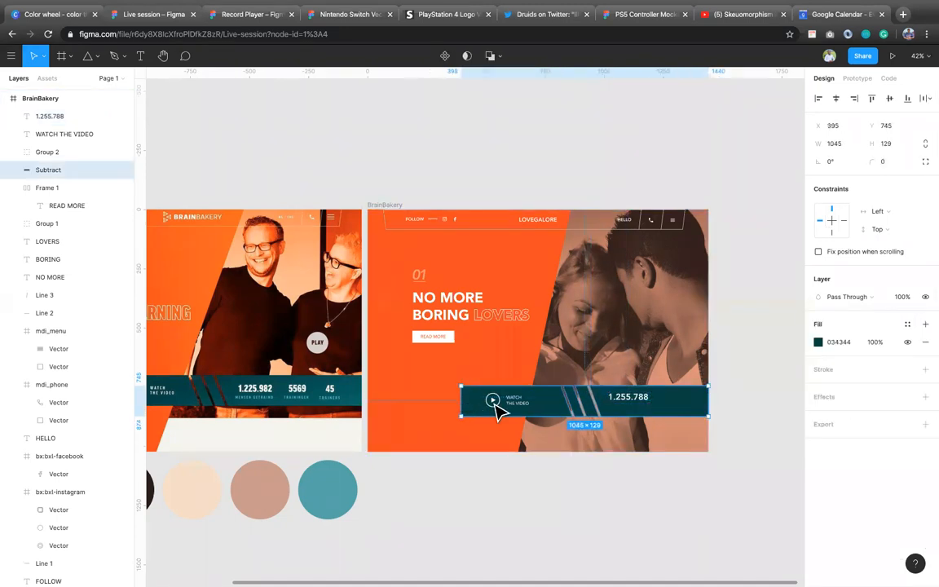
# Step: Move the play icon and the WATCH THE VIDEO text together about 40 px to the left on the teal bar
pyautogui.click(497, 406)
pyautogui.click(518, 410)
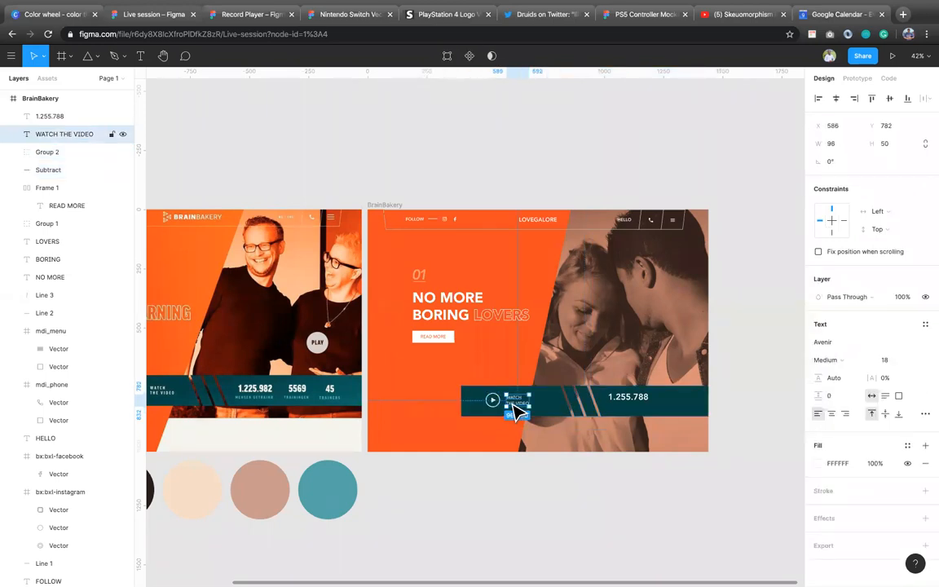
pyautogui.keyDown('shift'); pyautogui.click(494, 406); pyautogui.keyUp('shift')
pyautogui.hotkey('shift', 'Left')
pyautogui.hotkey('shift', 'Left')
pyautogui.hotkey('shift', 'Left')
pyautogui.hotkey('shift', 'Left')
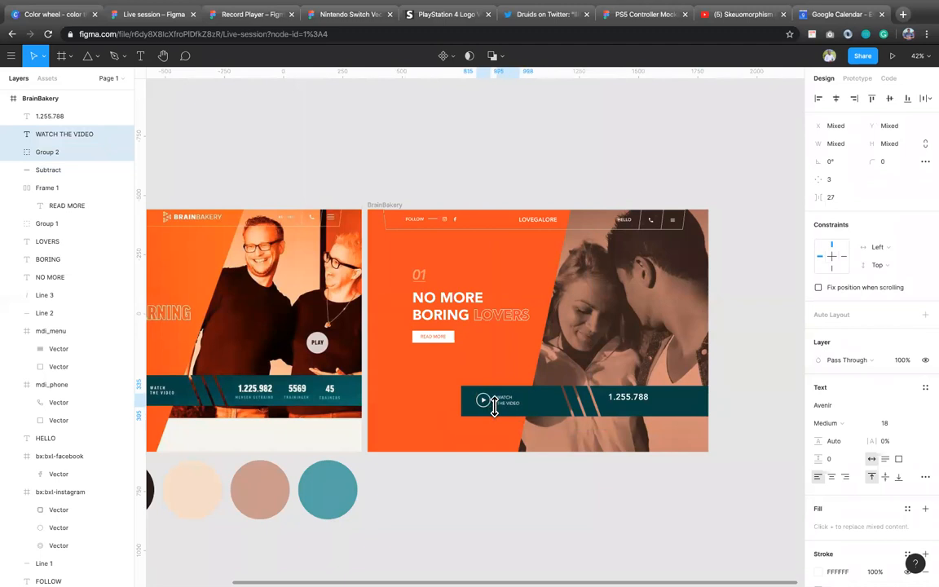
# Step: Shift the three slanted cut rectangles inside the teal bar's Subtract shape about 100 px to the left
pyautogui.doubleClick(569, 412)
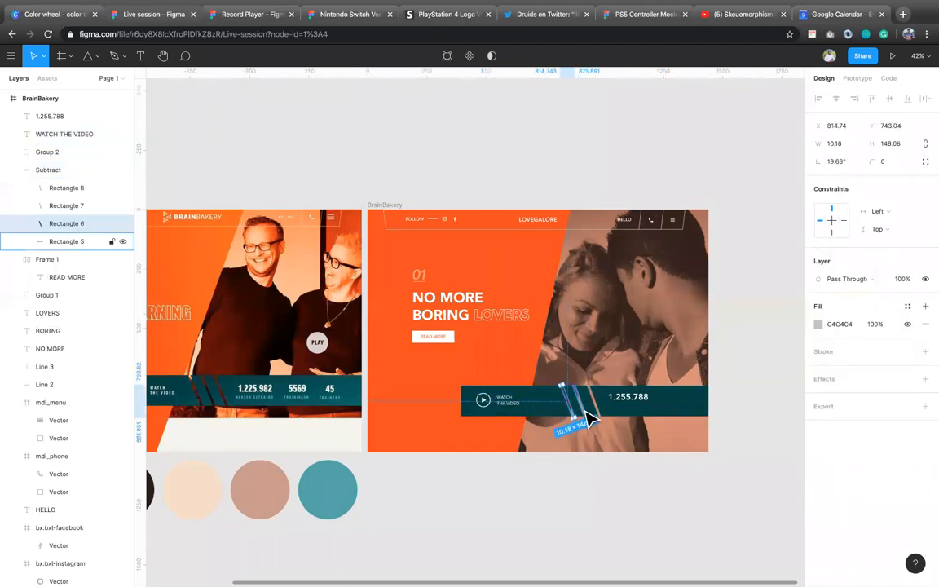
pyautogui.keyDown('shift'); pyautogui.click(584, 410); pyautogui.keyUp('shift')
pyautogui.keyDown('shift'); pyautogui.click(598, 412); pyautogui.keyUp('shift')
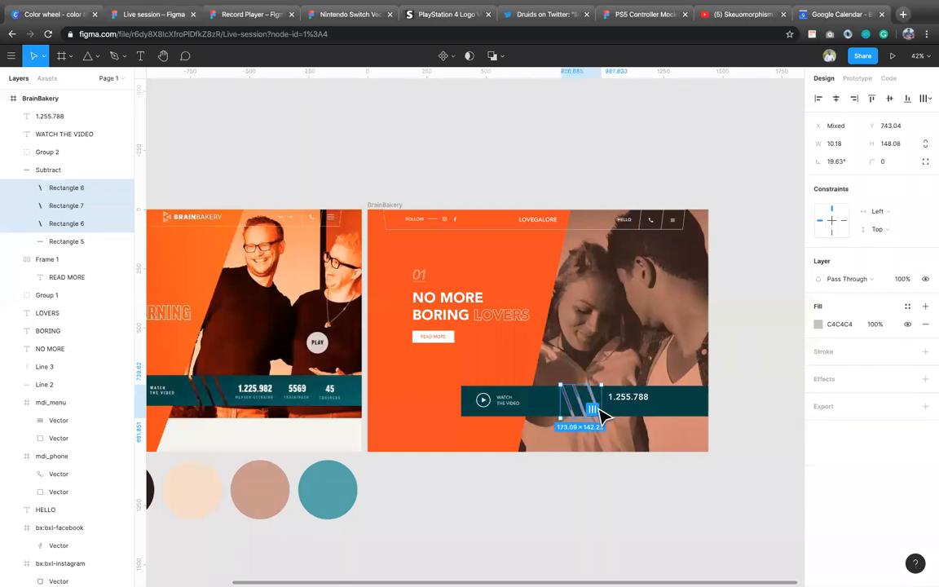
pyautogui.hotkey('shift', 'Left')
pyautogui.hotkey('shift', 'Left')
pyautogui.hotkey('shift', 'Left')
pyautogui.hotkey('shift', 'Left')
pyautogui.hotkey('shift', 'Left')
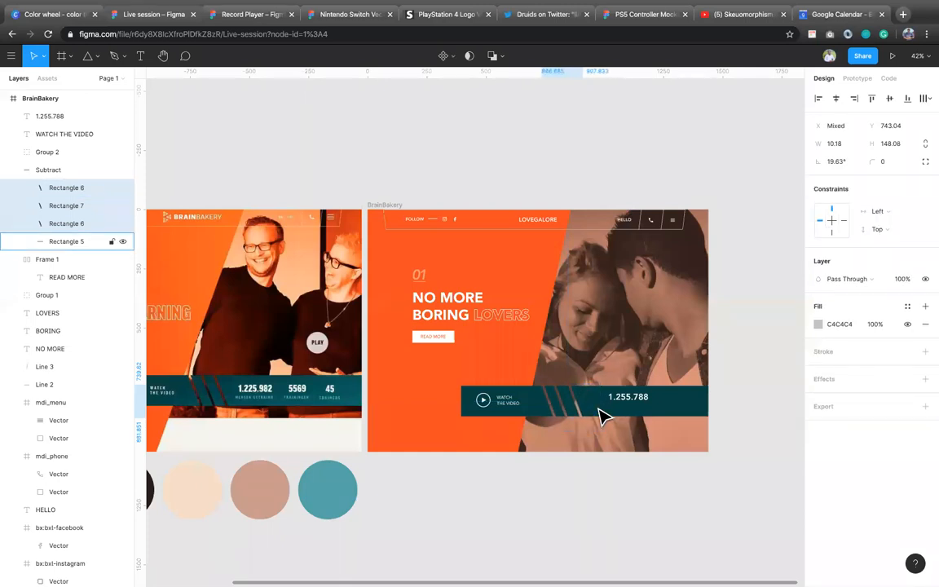
pyautogui.hotkey('shift', 'Left')
pyautogui.hotkey('shift', 'Left')
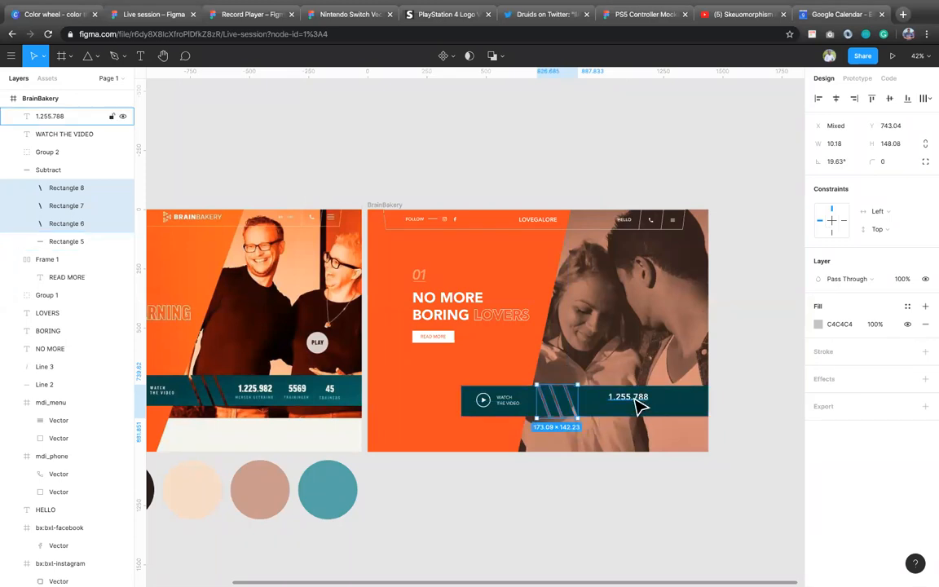
# Step: Move the 1.255.788 text closer to the diagonal cuts, and place a copy to its right reading 5569
pyautogui.click(637, 404)
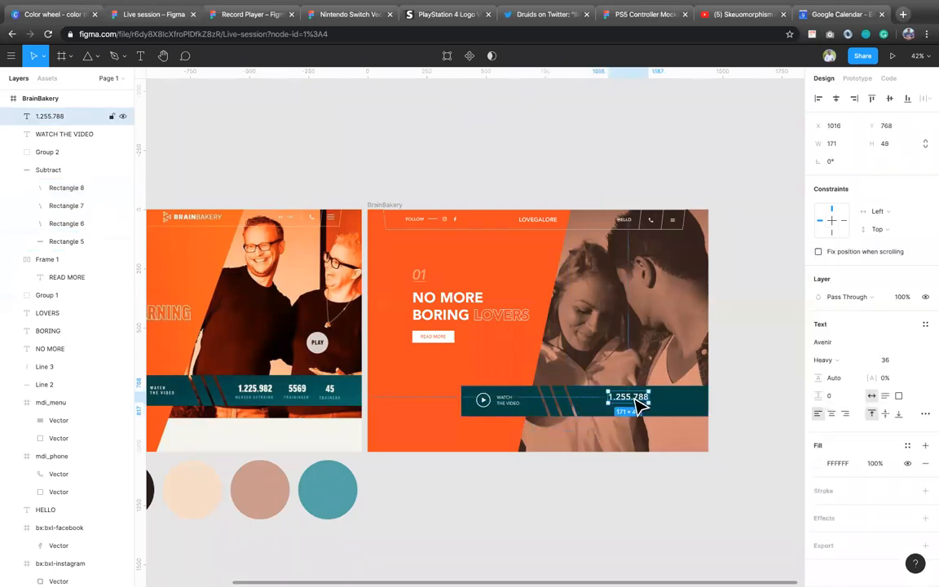
pyautogui.moveTo(638, 406); pyautogui.dragTo(665, 405)
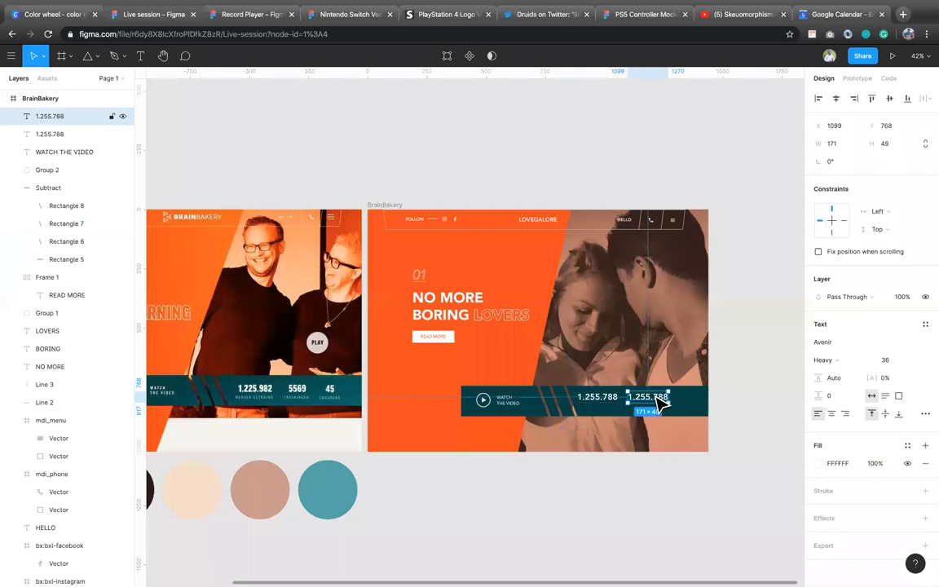
pyautogui.doubleClick(653, 396)
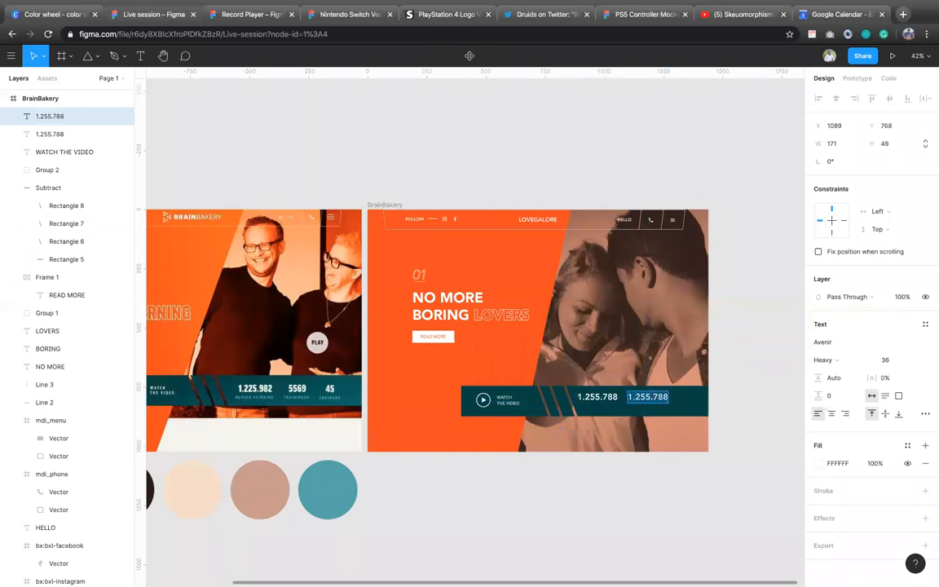
pyautogui.write('5569')
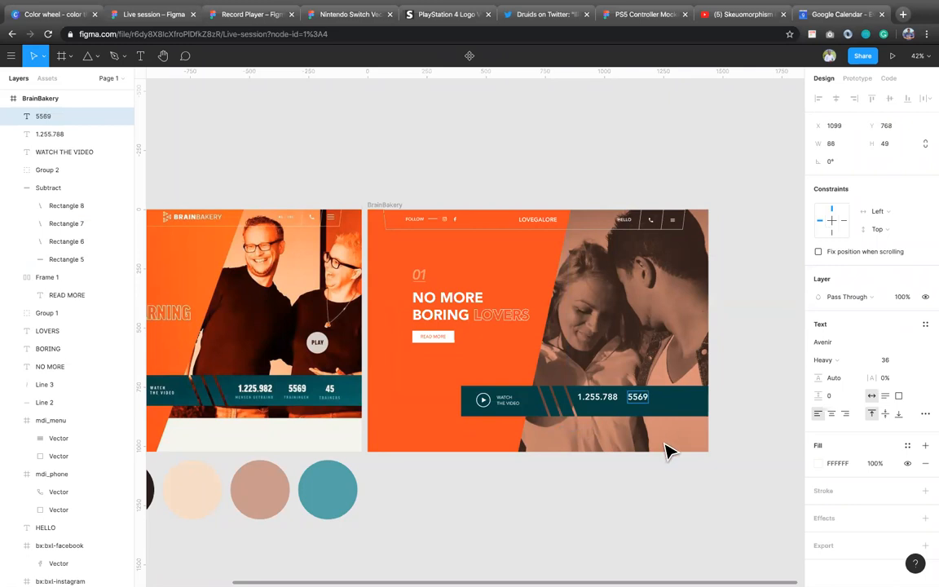
pyautogui.press('Escape')
# Step: Duplicate the 5569 text to its right on the teal bar and change the copy to 45
pyautogui.keyDown('alt'); pyautogui.moveTo(650, 407); pyautogui.dragTo(688, 408); pyautogui.keyUp('alt')
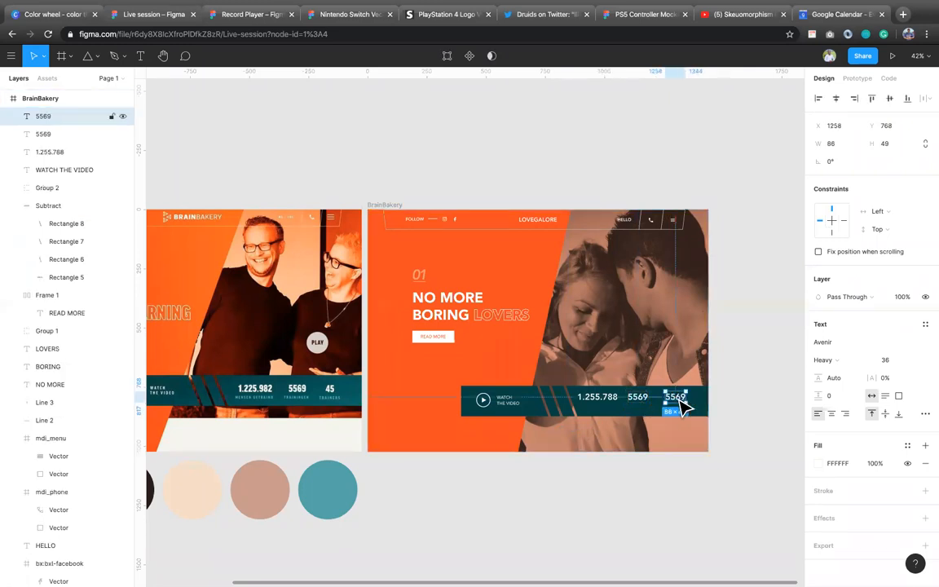
pyautogui.press('Return')
pyautogui.write('45')
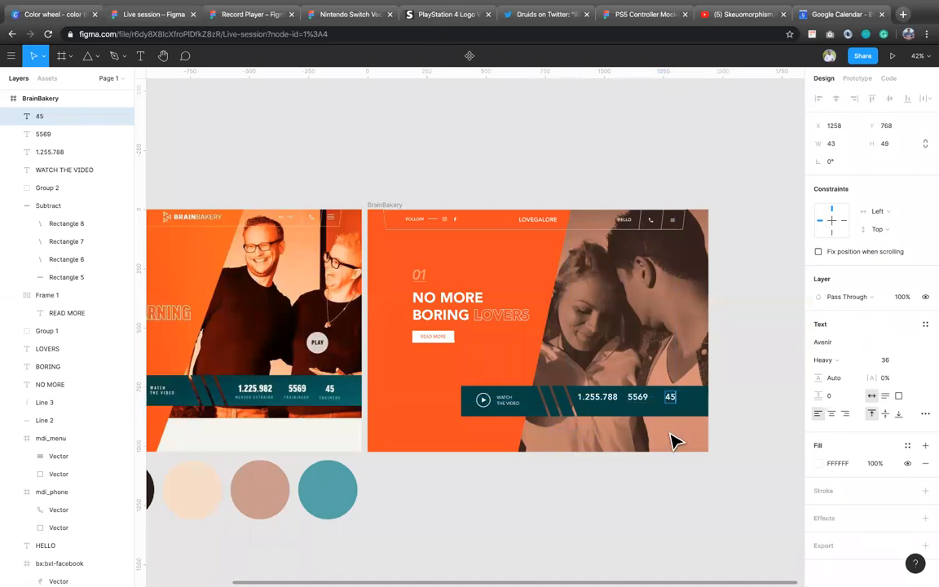
pyautogui.press('Escape')
# Step: Duplicate the three figures 1.255.788, 5569 and 45 directly beneath the originals and set the copies to font size 18
pyautogui.keyDown('shift'); pyautogui.click(599, 398); pyautogui.keyUp('shift')
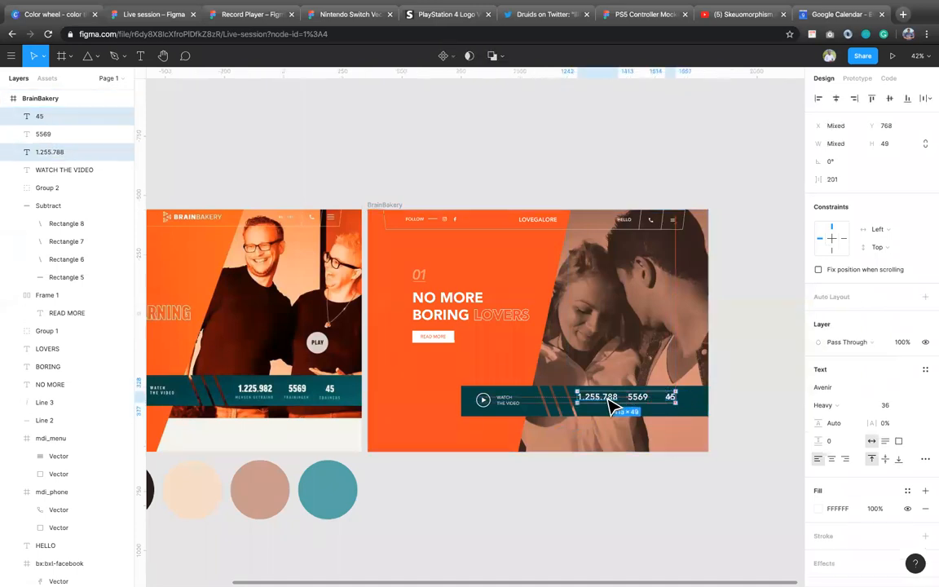
pyautogui.keyDown('shift'); pyautogui.click(636, 399); pyautogui.keyUp('shift')
pyautogui.moveTo(637, 406); pyautogui.dragTo(638, 414)
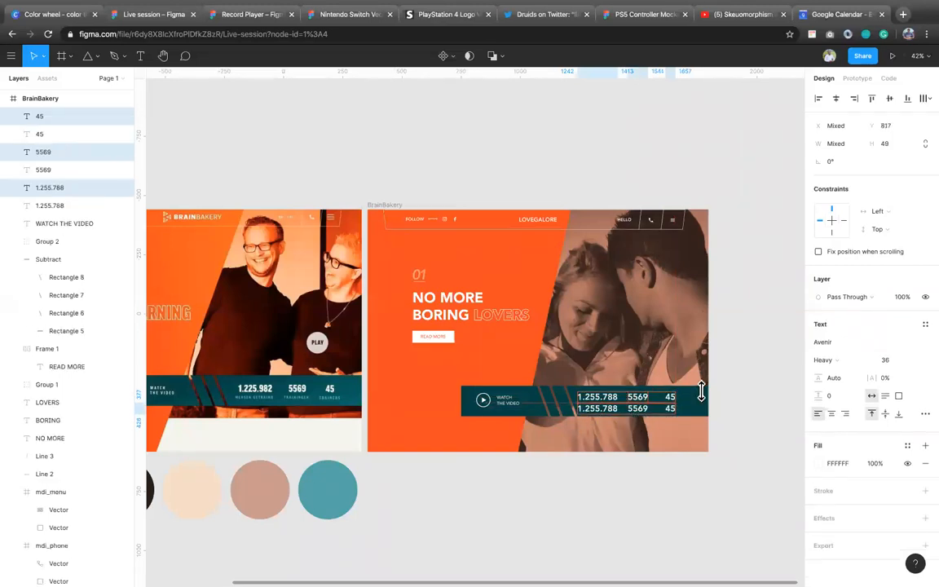
pyautogui.click(892, 361)
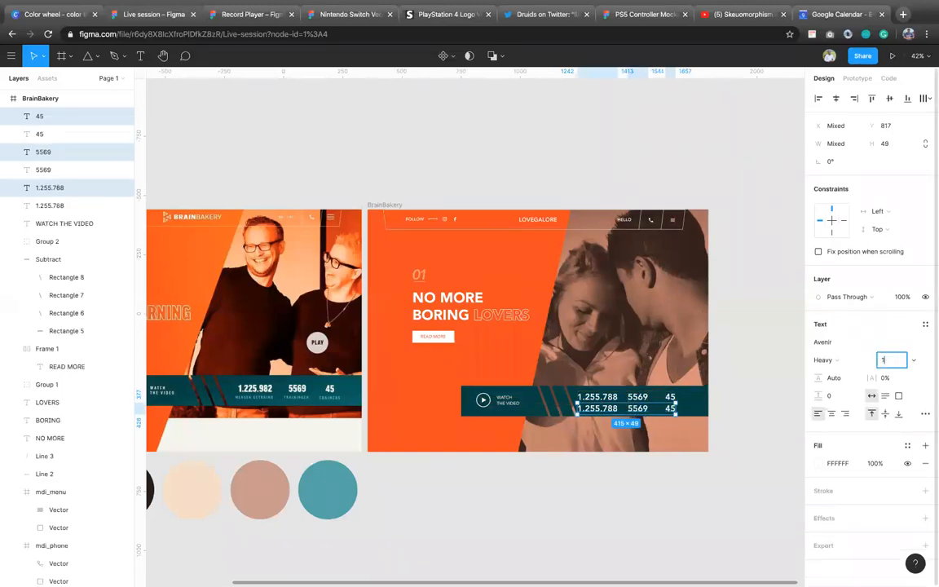
pyautogui.press('Return')
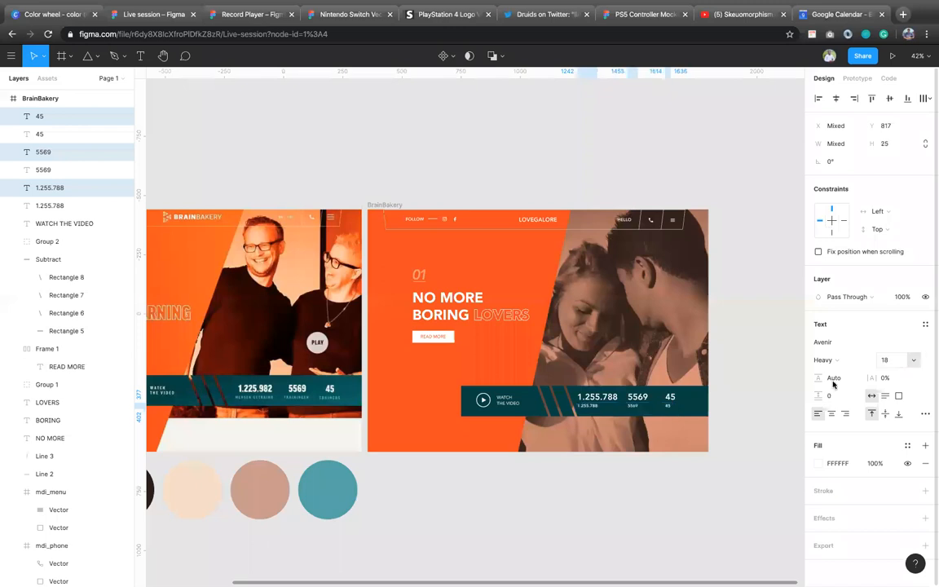
# Step: Change the small label under 1.255.788 to HGTVCSDV and centre it horizontally with the figure
pyautogui.click(598, 411)
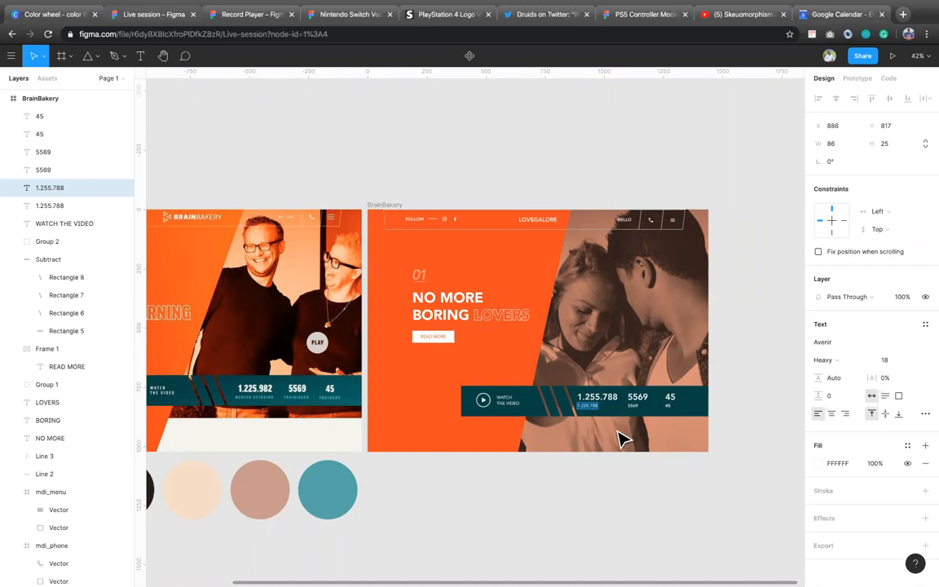
pyautogui.write('HGTVCSDV')
pyautogui.keyDown('shift'); pyautogui.click(602, 399); pyautogui.keyUp('shift')
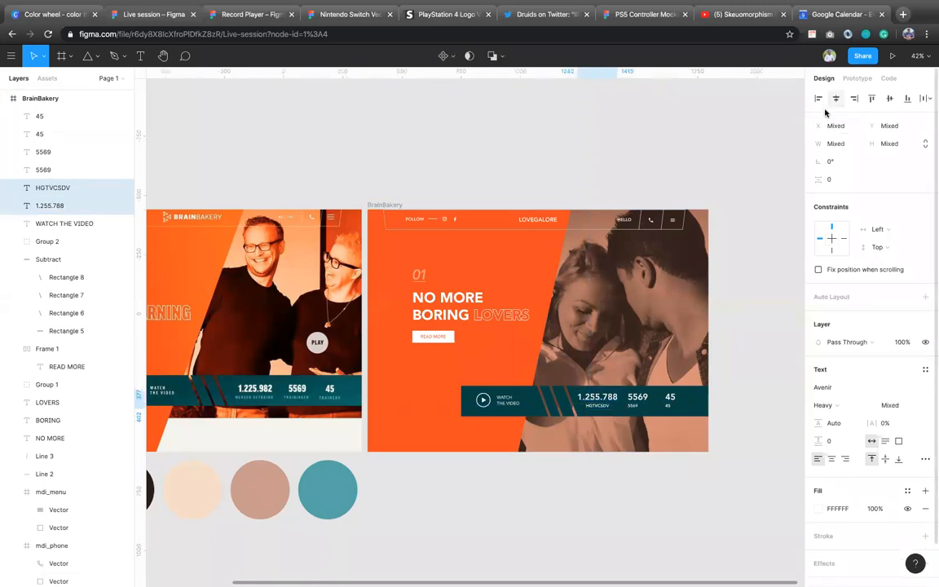
# Step: Change the small label under 5569 to TRNSB and align it with the figure on horizontal centres
pyautogui.click(634, 408)
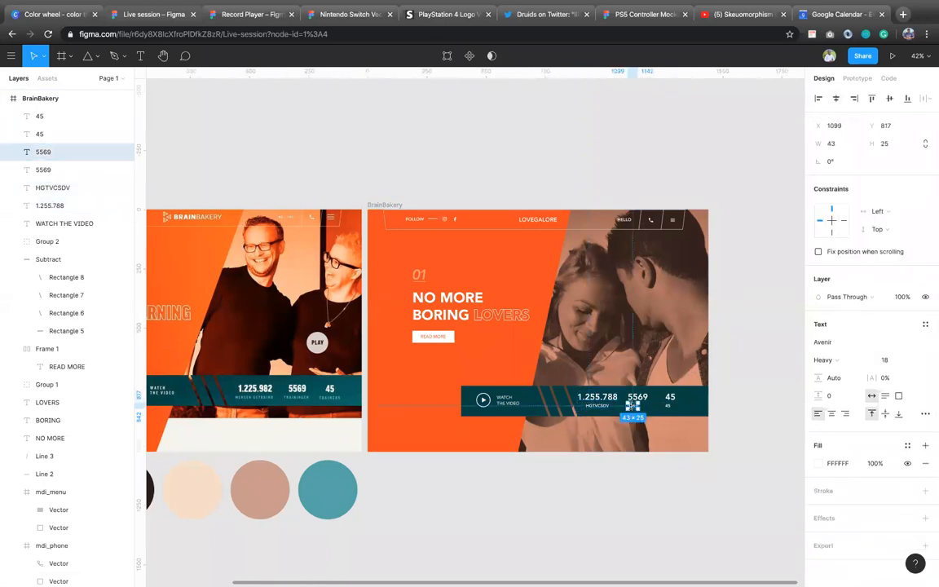
pyautogui.write('TRNSB')
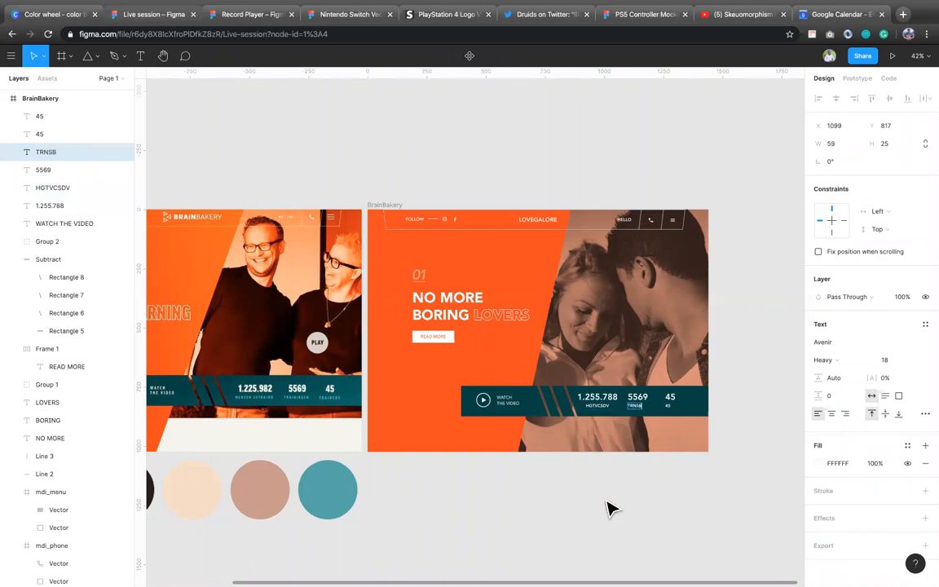
pyautogui.press('Escape')
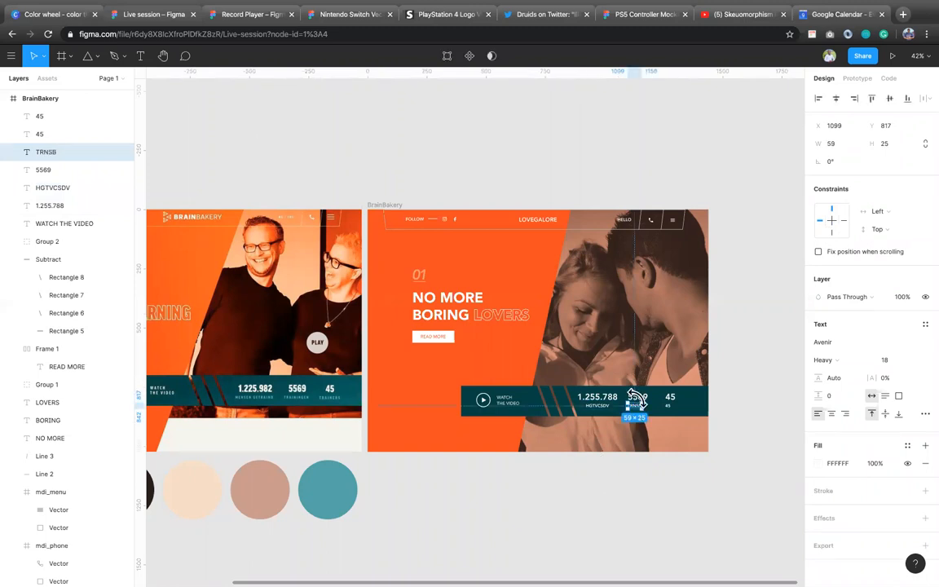
pyautogui.keyDown('shift'); pyautogui.click(639, 398); pyautogui.keyUp('shift')
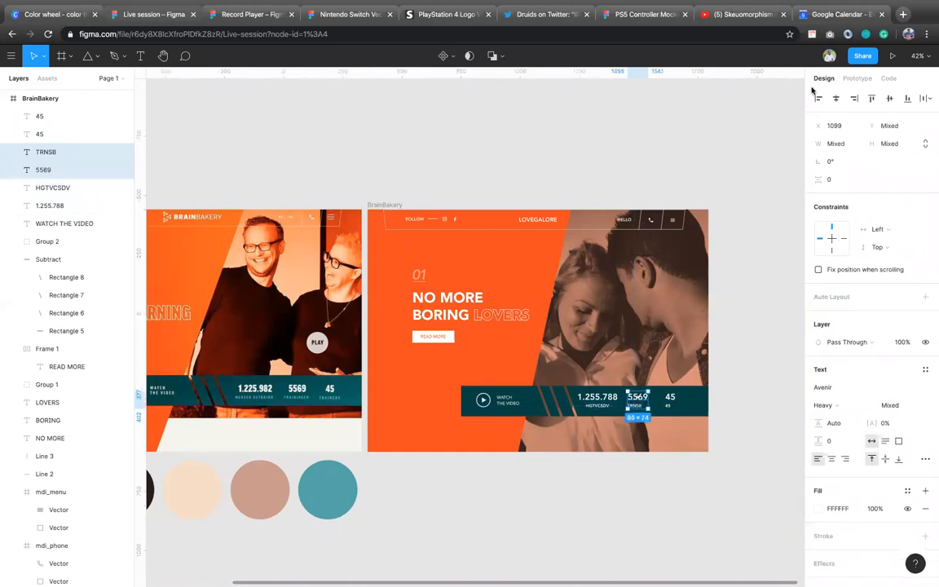
pyautogui.click(838, 100)
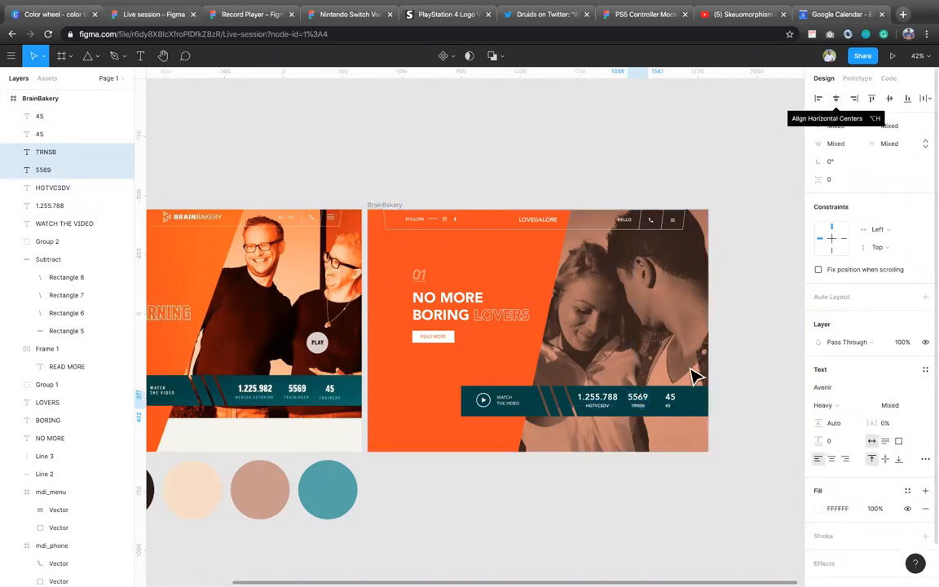
# Step: Change the small label under 45 to TRAINERS and align the two texts on their horizontal centres
pyautogui.doubleClick(668, 406)
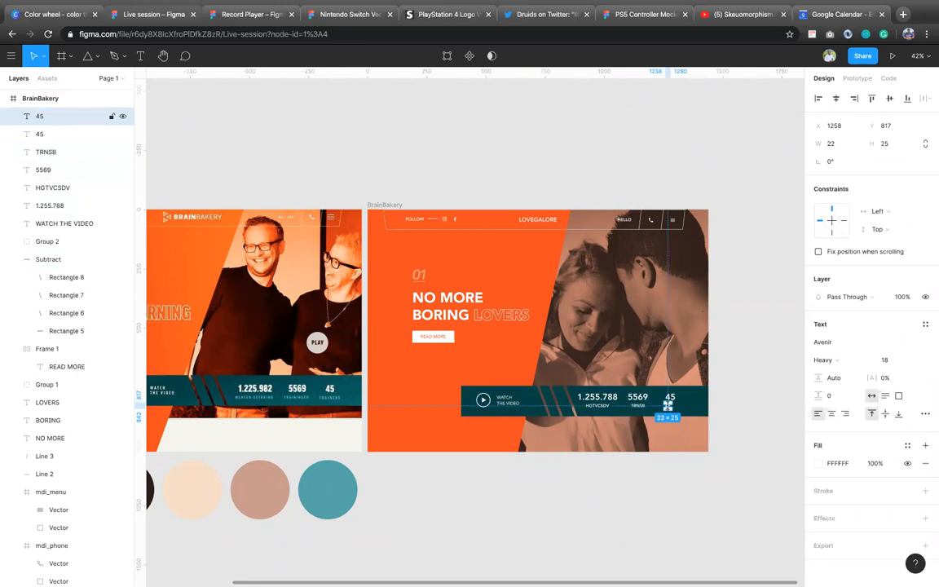
pyautogui.write('TR')
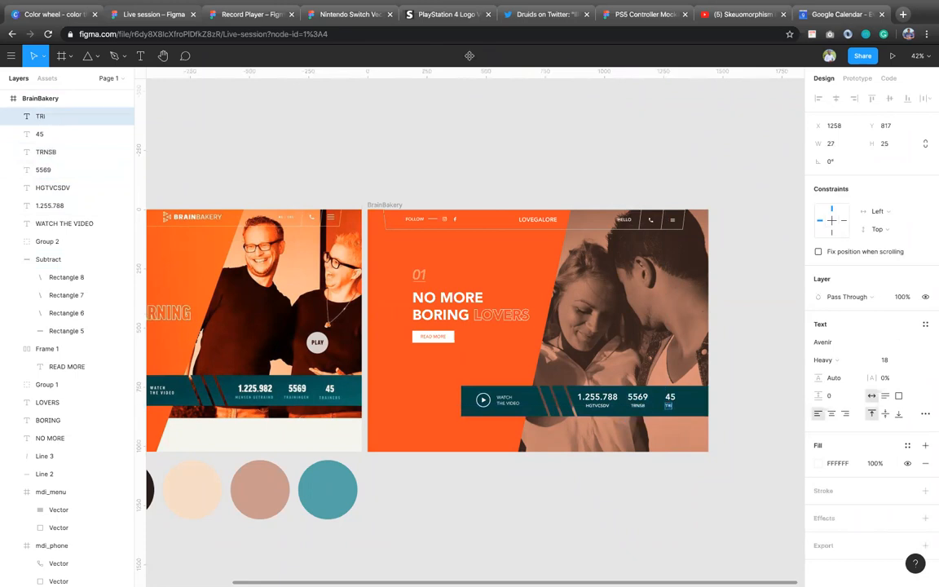
pyautogui.write('AINERS')
pyautogui.press('Escape')
pyautogui.keyDown('shift'); pyautogui.click(674, 398); pyautogui.keyUp('shift')
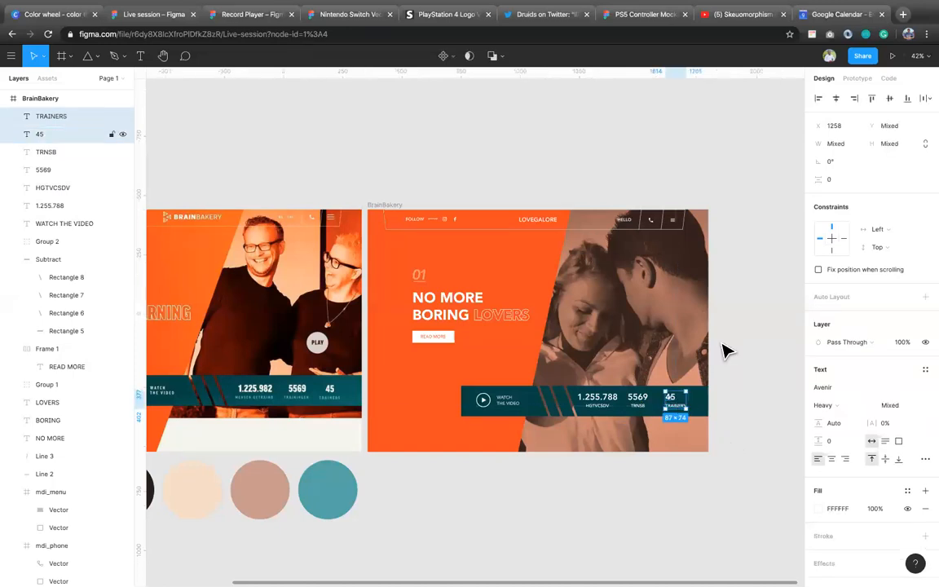
pyautogui.click(836, 99)
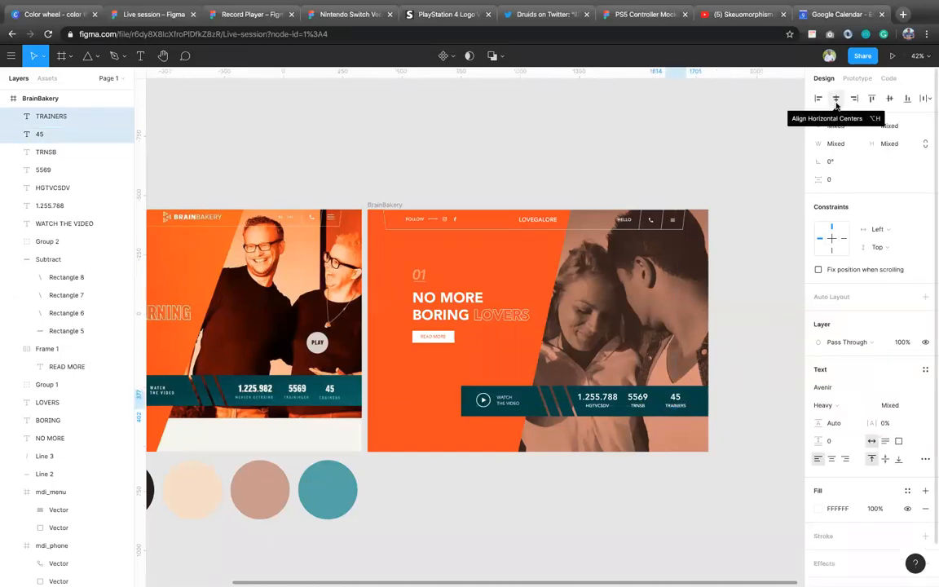
# Step: Replace the small label under 5569 with TRAINEES and align the two texts on their horizontal centres
pyautogui.click(637, 404)
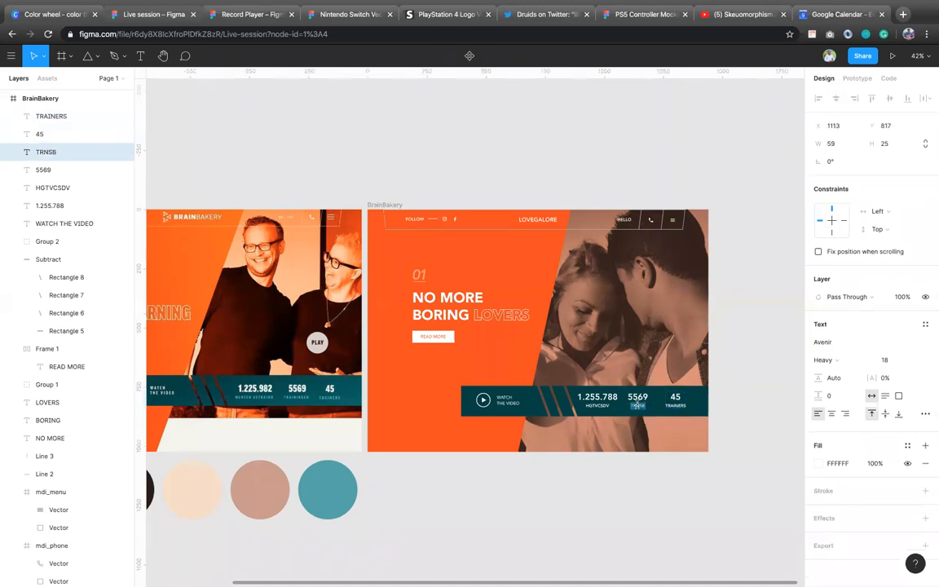
pyautogui.write('TRAINEES')
pyautogui.press('Escape')
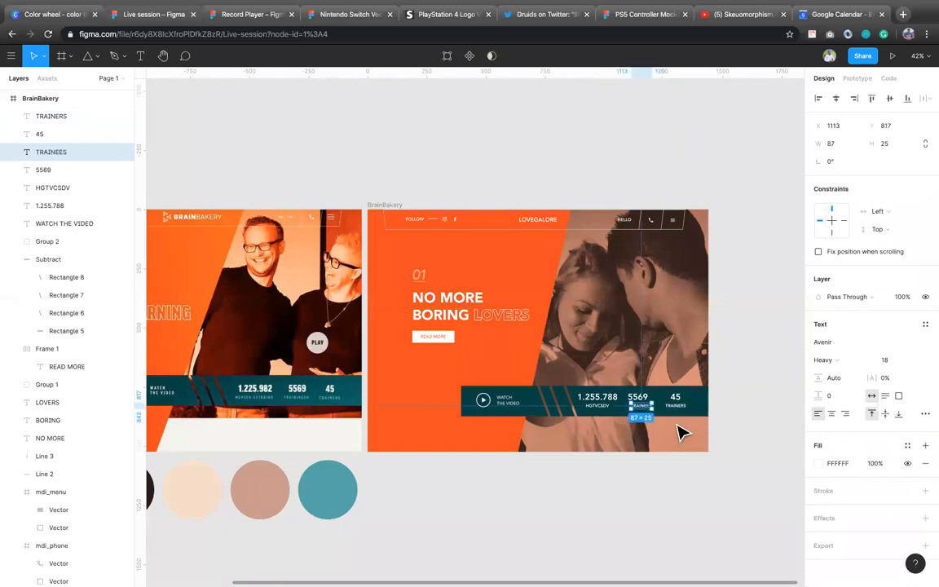
pyautogui.keyDown('shift'); pyautogui.click(646, 407); pyautogui.keyUp('shift')
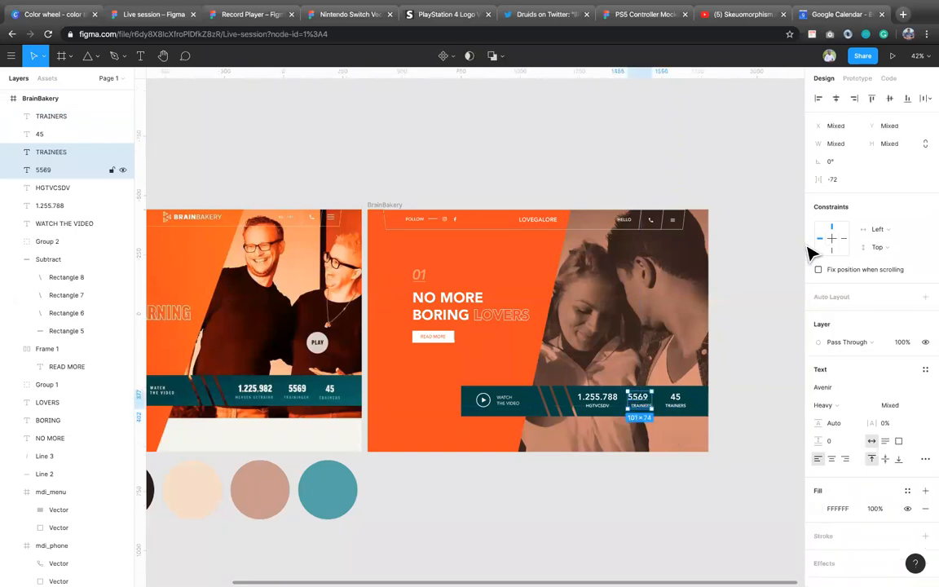
pyautogui.click(836, 98)
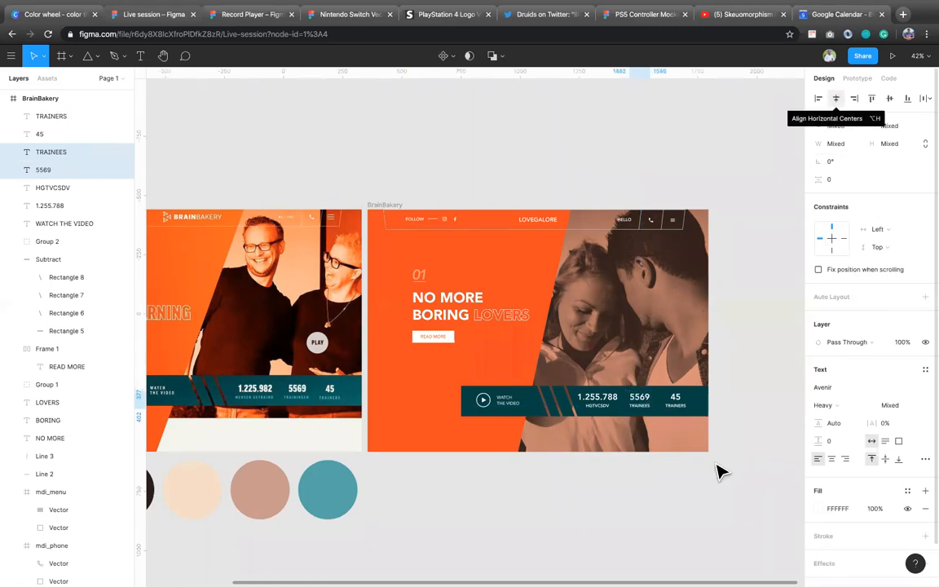
pyautogui.click(703, 501)
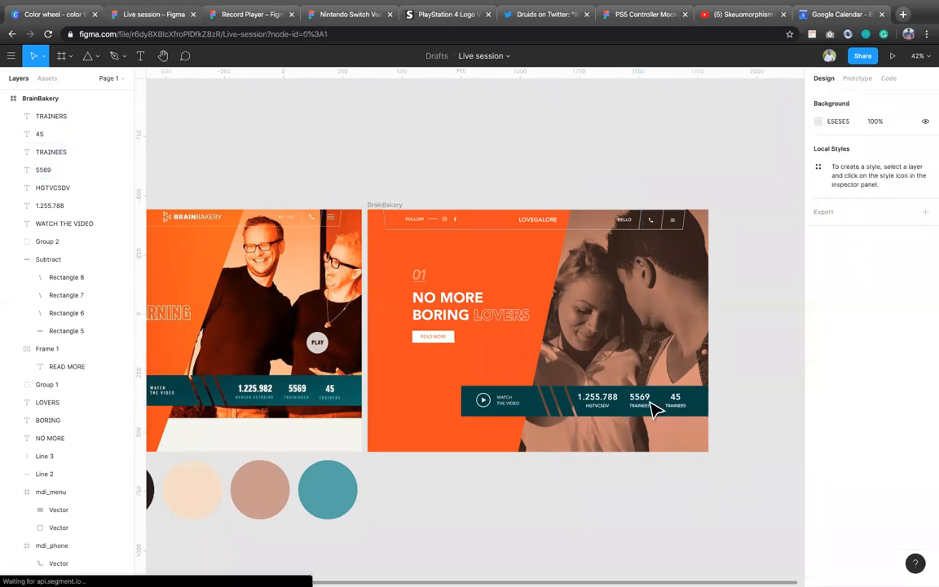
# Step: Group the figure 45 and its TRAINERS label in the teal stats bar
pyautogui.click(653, 408)
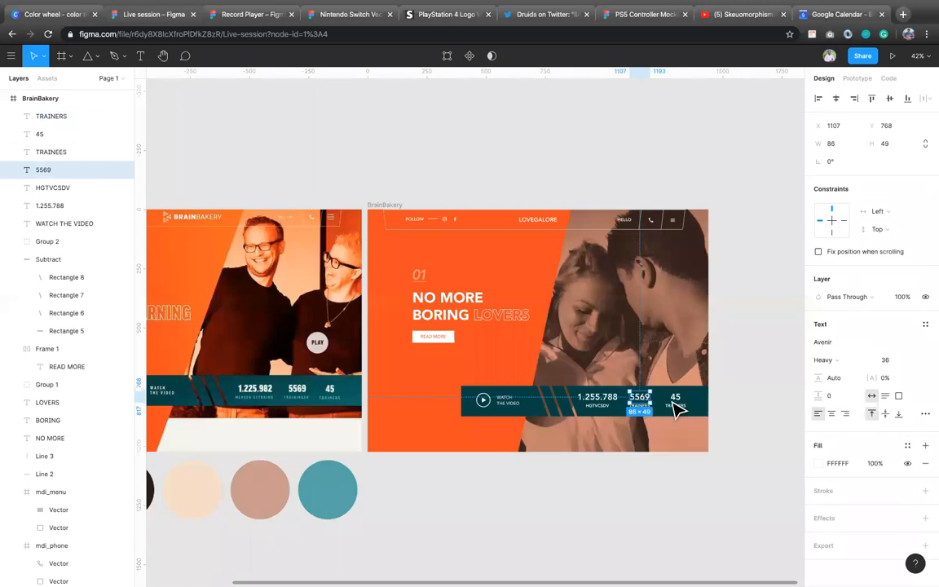
pyautogui.click(685, 405)
pyautogui.click(684, 401)
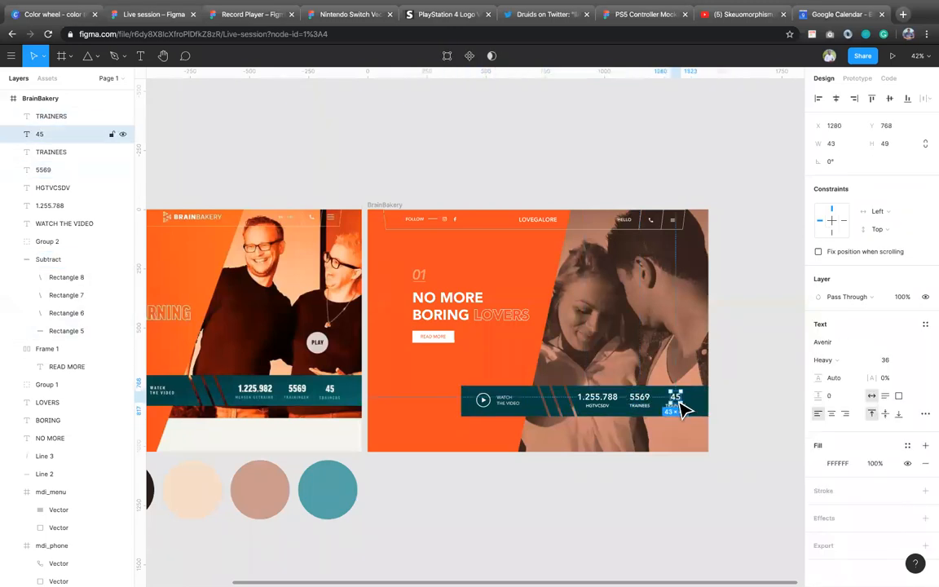
pyautogui.click(734, 406)
pyautogui.click(676, 403)
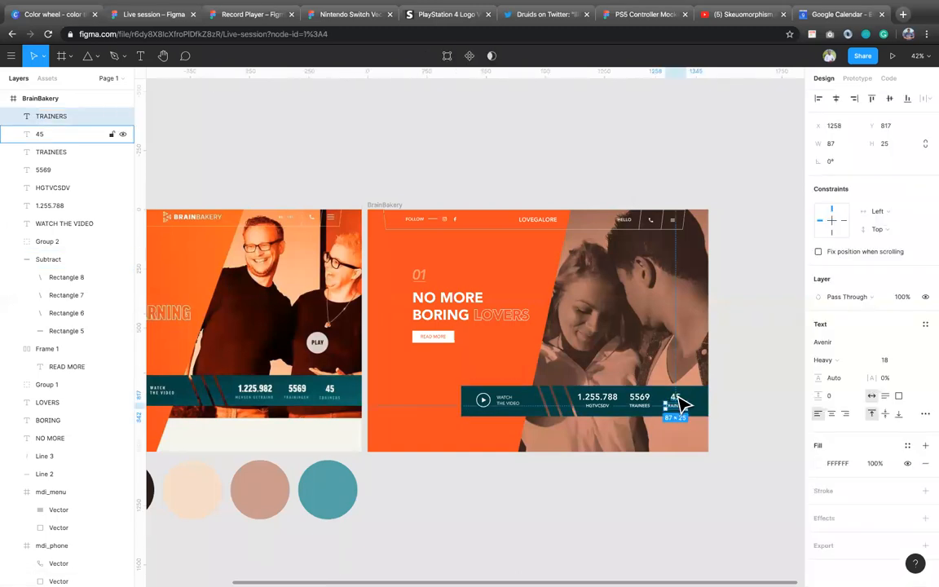
pyautogui.keyDown('shift'); pyautogui.click(677, 397); pyautogui.keyUp('shift')
pyautogui.press('super+g')
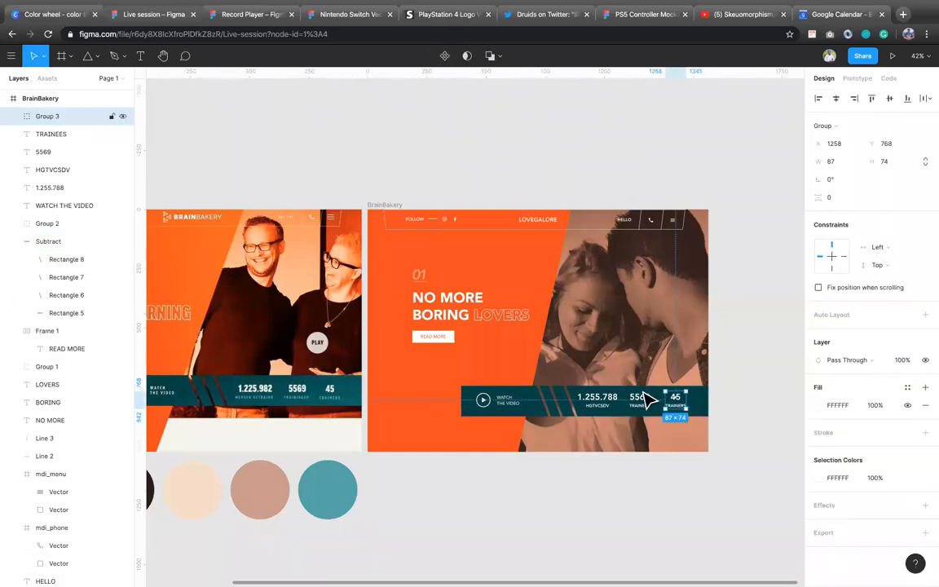
# Step: Group 5569 with its TRAINEES label, and group 1.255.788 with its HGTVCSDV label
pyautogui.click(643, 407)
pyautogui.keyDown('shift'); pyautogui.click(644, 400); pyautogui.keyUp('shift')
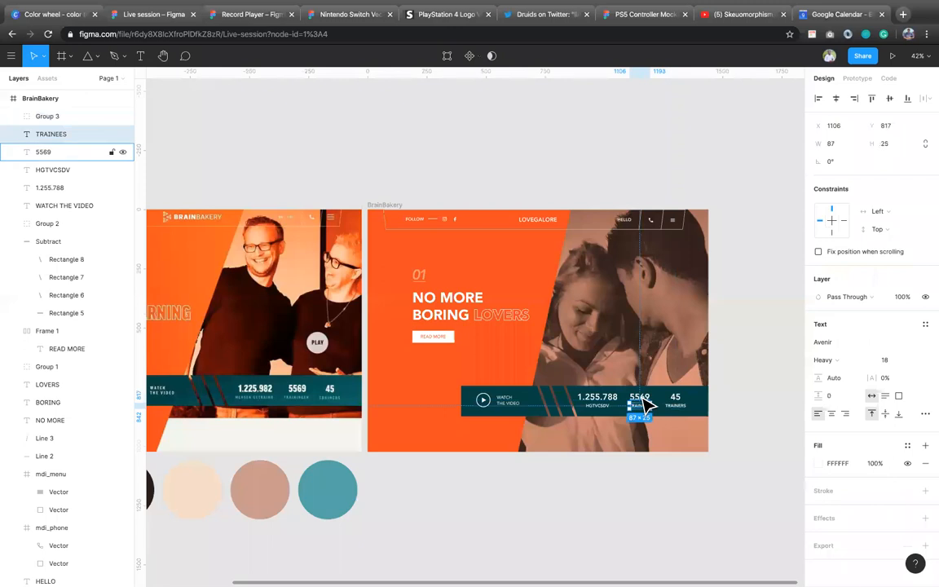
pyautogui.press('super+g')
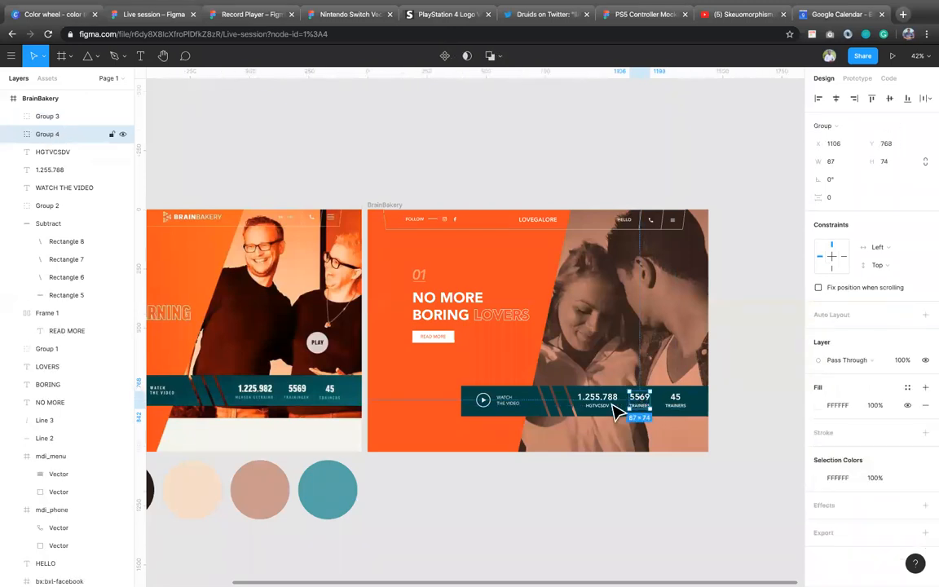
pyautogui.click(608, 405)
pyautogui.keyDown('shift'); pyautogui.click(602, 391); pyautogui.keyUp('shift')
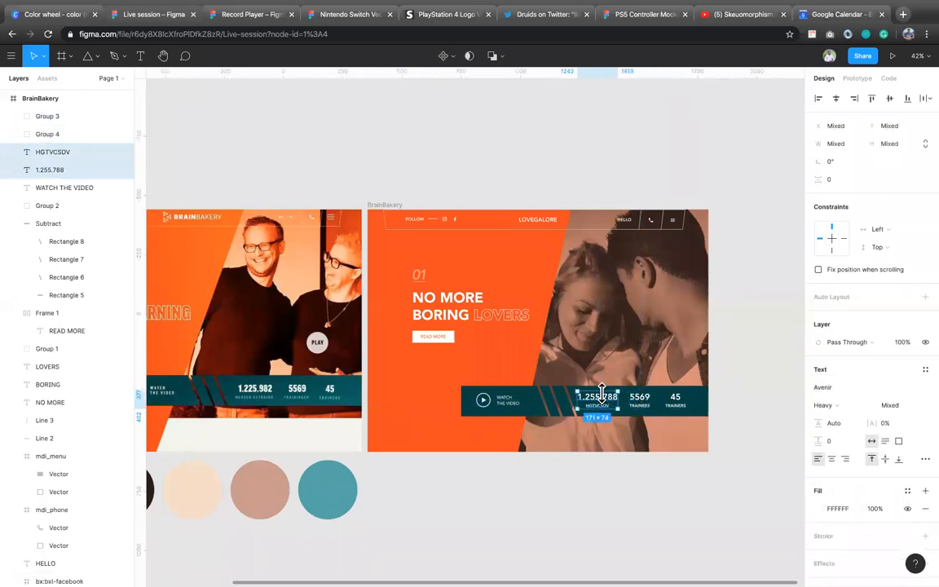
pyautogui.press('super+g')
# Step: Group the play icon with the WATCH THE VIDEO text, and combine that group with the three stat groups into one
pyautogui.click(489, 404)
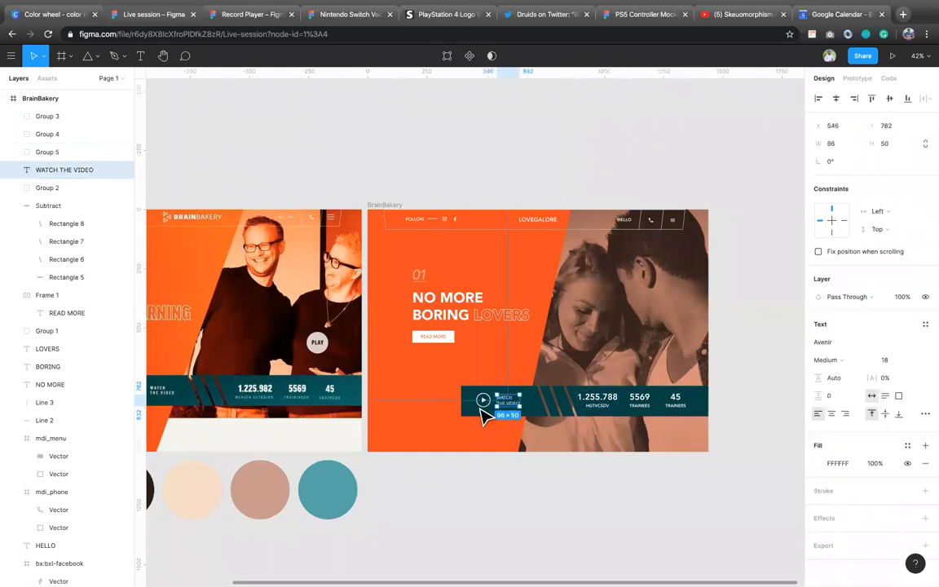
pyautogui.keyDown('shift'); pyautogui.click(484, 398); pyautogui.keyUp('shift')
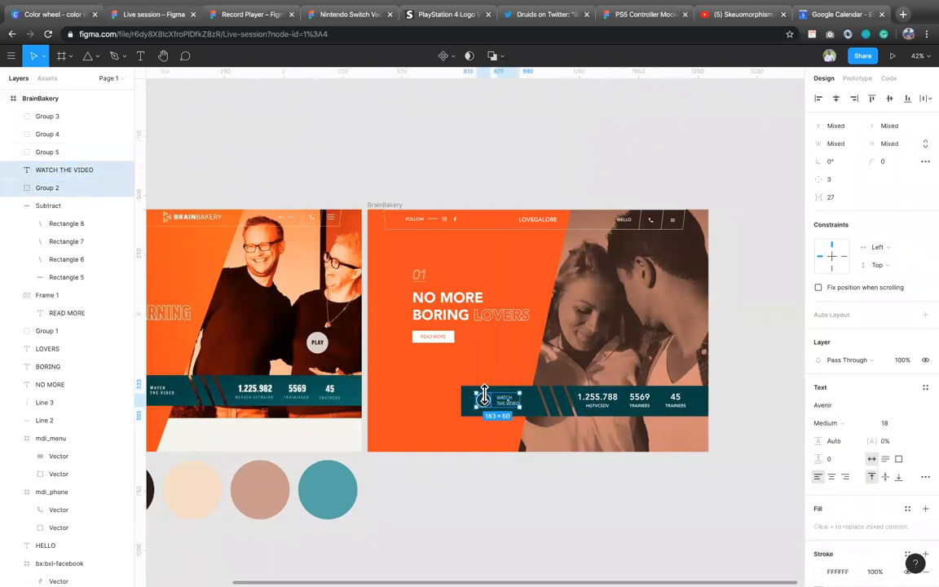
pyautogui.press('super+g')
pyautogui.keyDown('shift'); pyautogui.click(599, 400); pyautogui.keyUp('shift')
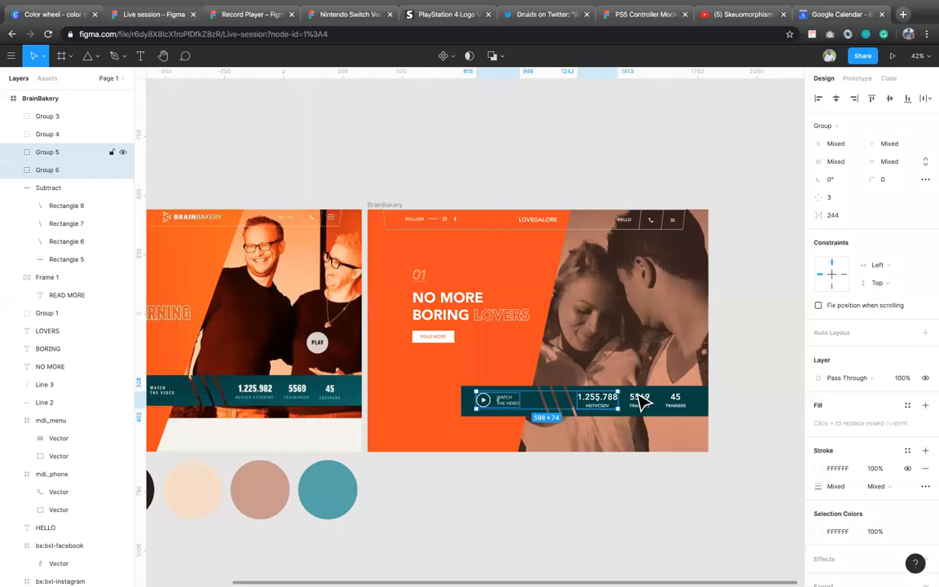
pyautogui.keyDown('shift'); pyautogui.click(676, 400); pyautogui.keyUp('shift')
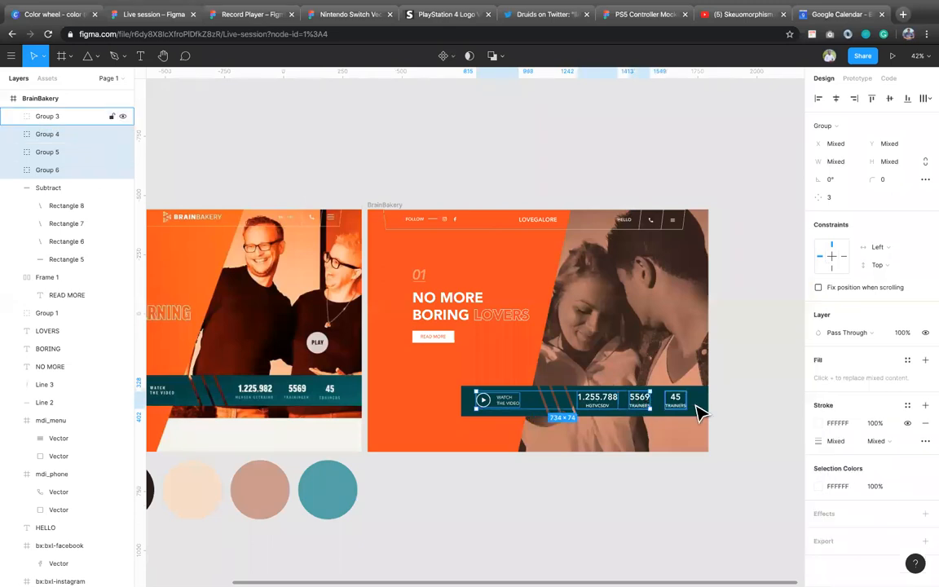
pyautogui.press('super+g')
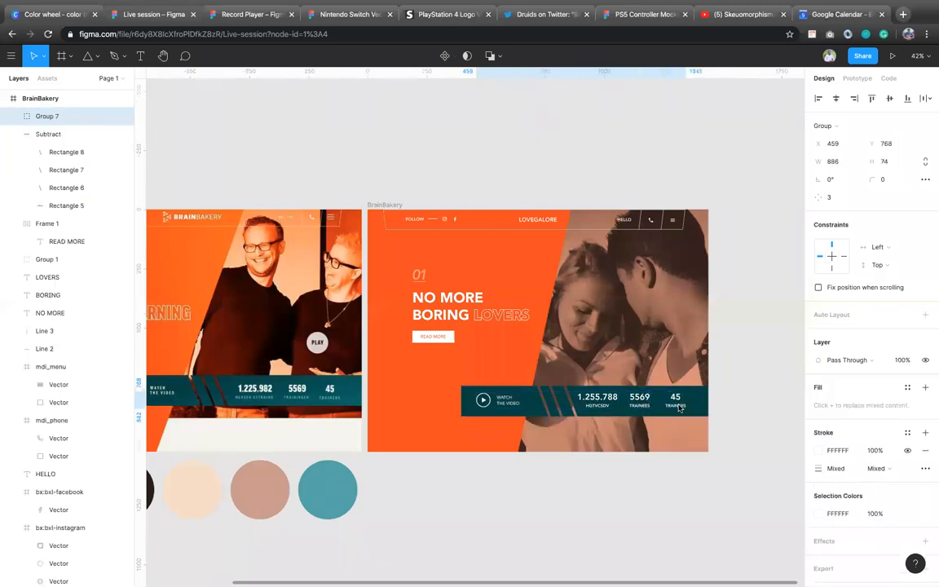
# Step: Align the grouped stats content with the teal bar on their vertical centres and group the two together
pyautogui.doubleClick(705, 411)
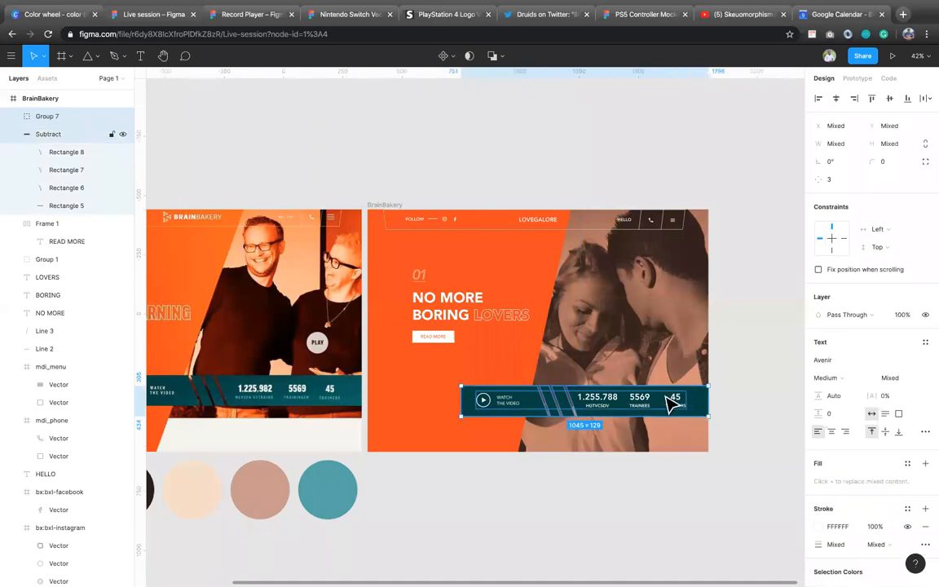
pyautogui.click(891, 101)
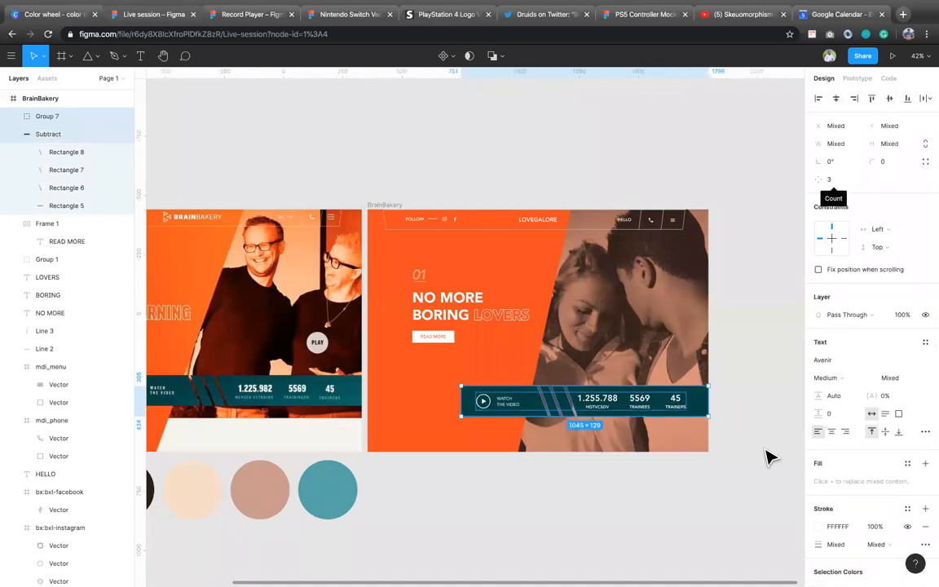
pyautogui.hotkey('ctrl', 'g')
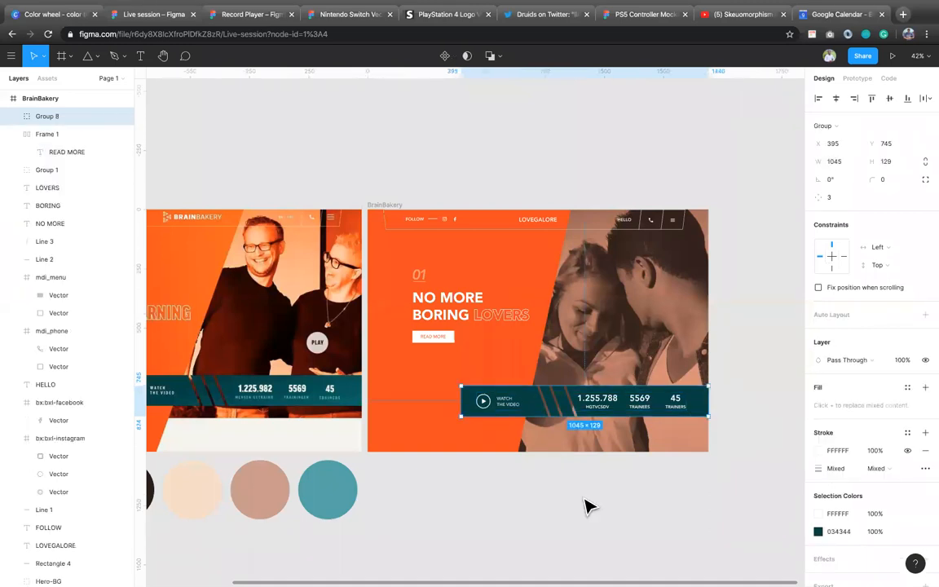
# Step: Draw a rectangle about 998 × 97 in the lower-right corner of the BrainBakery frame and fill it with FFFFFF
pyautogui.scroll(-2, 589, 506)
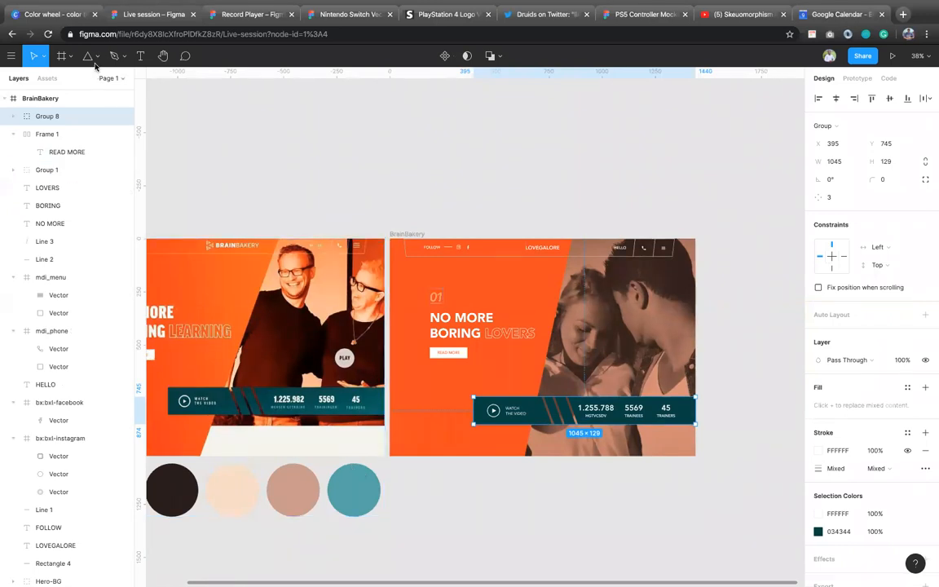
pyautogui.press('r')
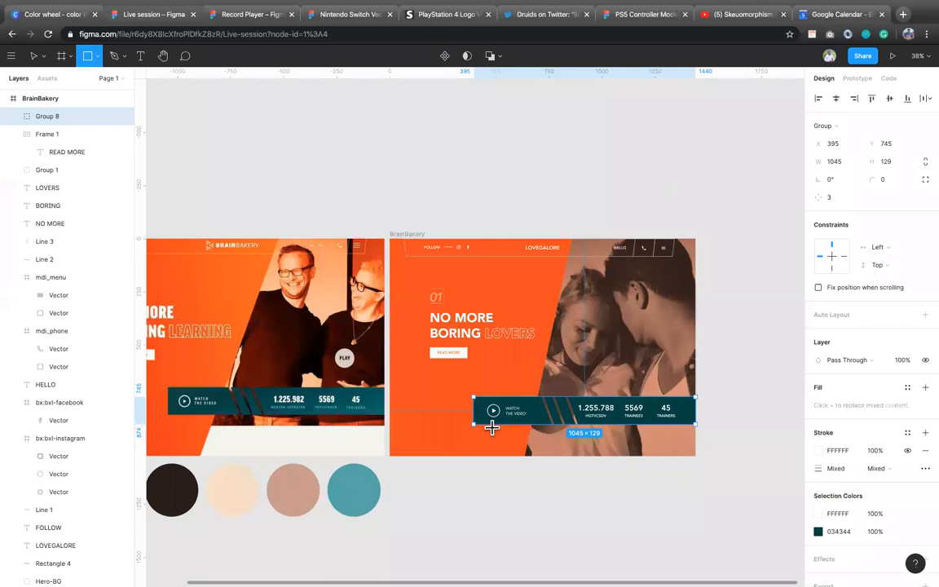
pyautogui.moveTo(484, 436); pyautogui.dragTo(696, 456)
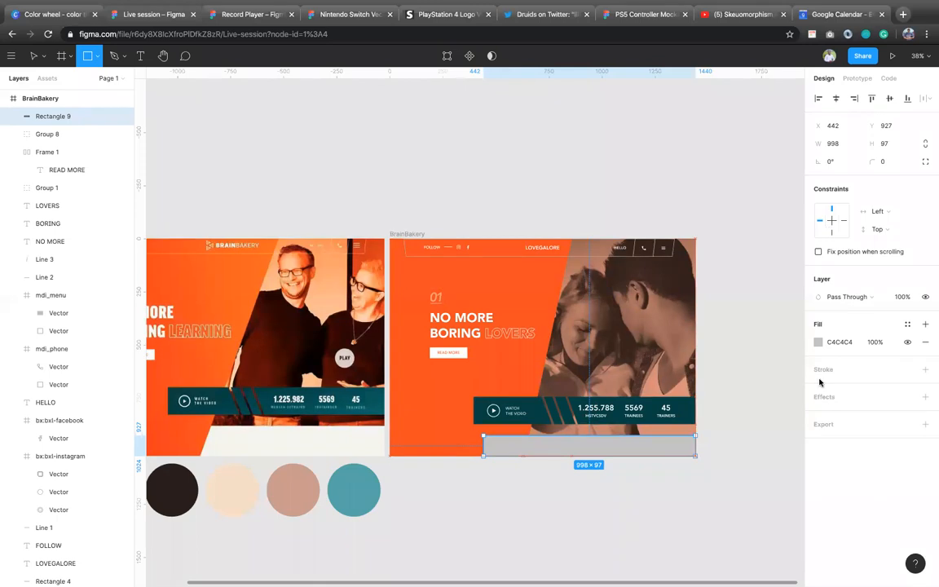
pyautogui.click(840, 342)
pyautogui.write('FFF')
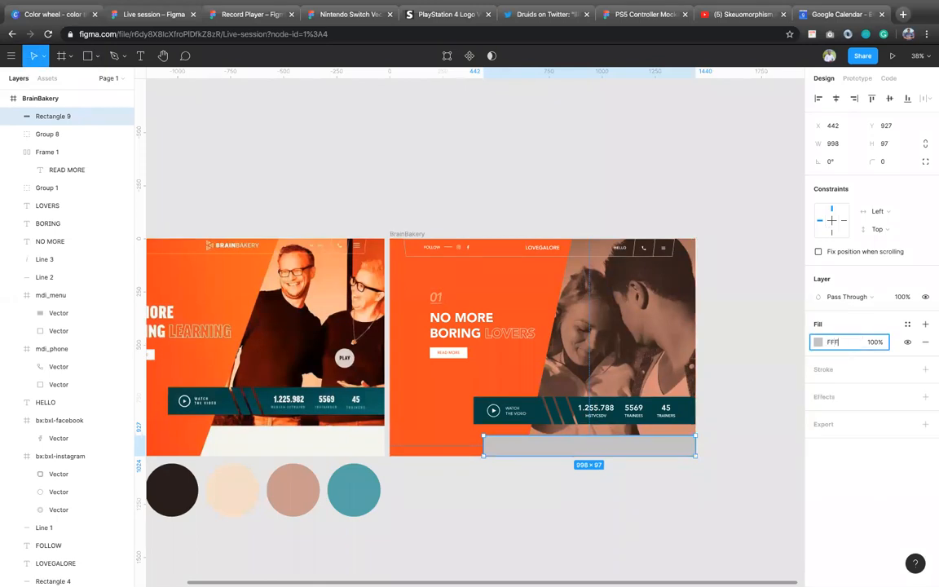
pyautogui.press('Return')
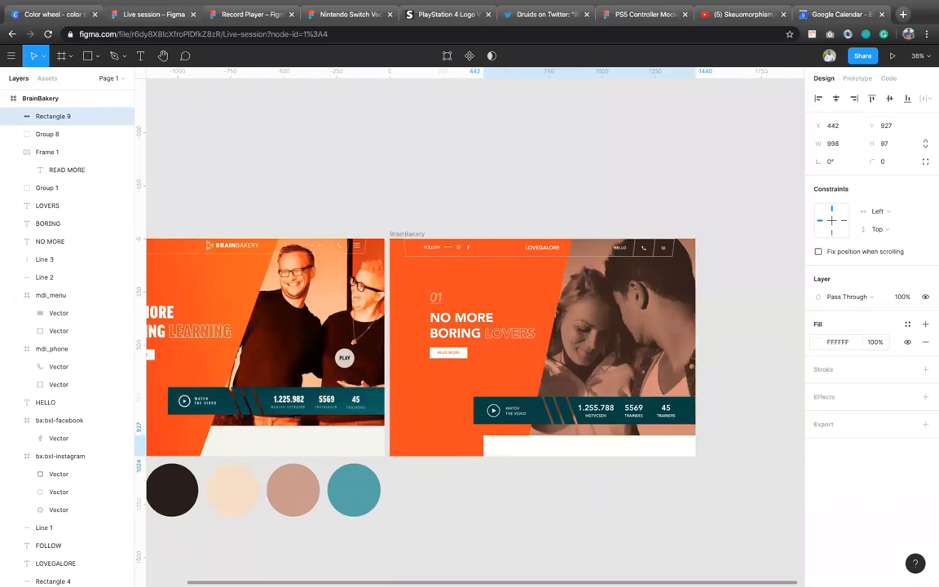
# Step: Send the white rectangle backward and all the way to the back of the BrainBakery frame
pyautogui.rightClick(554, 454)
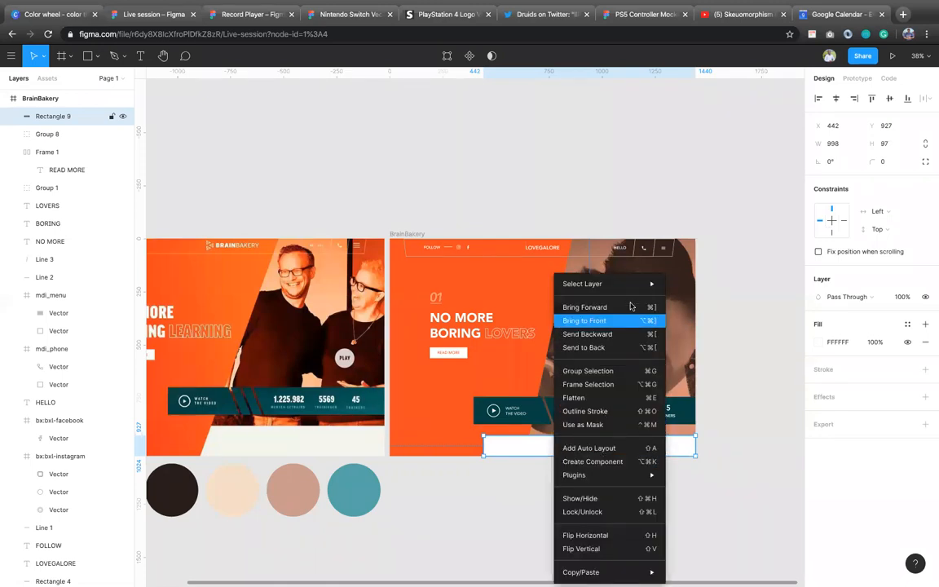
pyautogui.press('Escape')
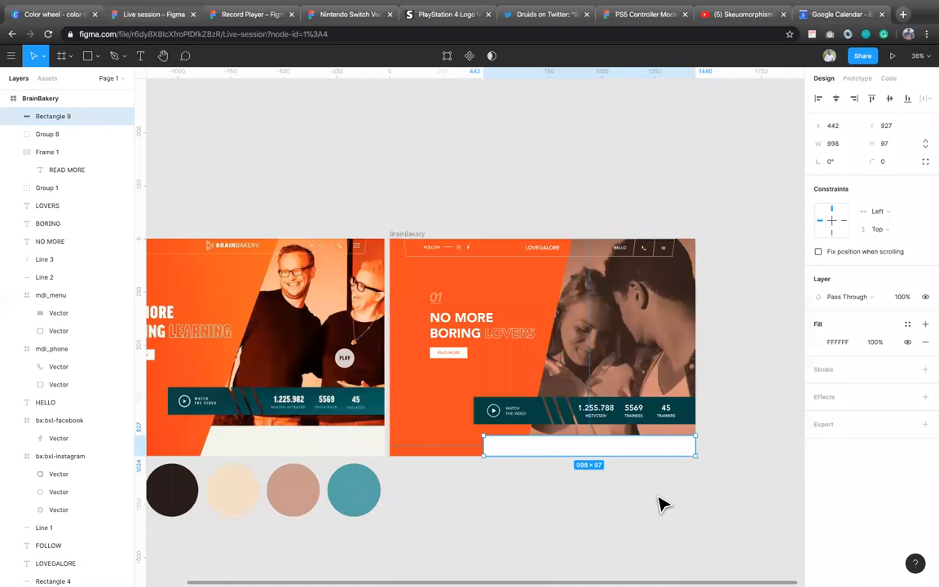
pyautogui.rightClick(657, 453)
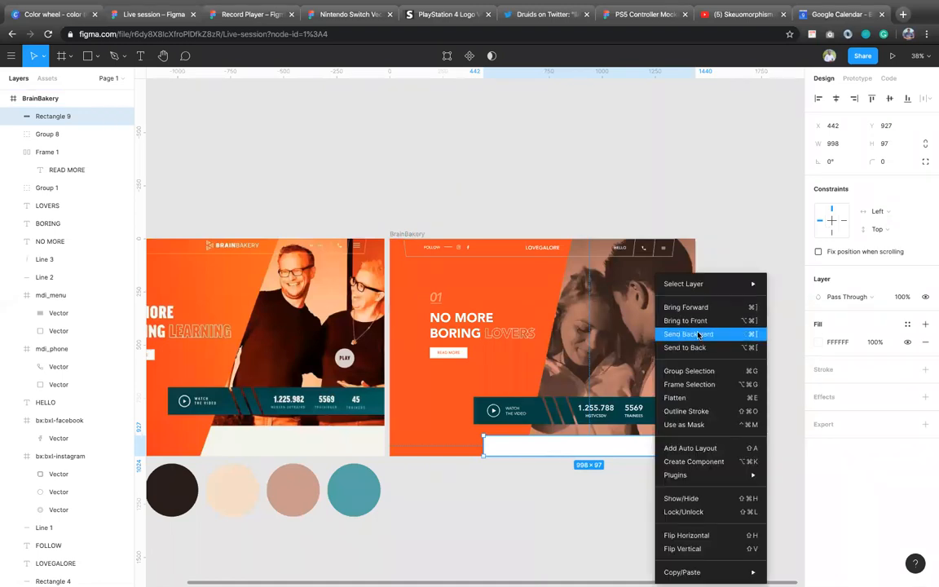
pyautogui.click(705, 334)
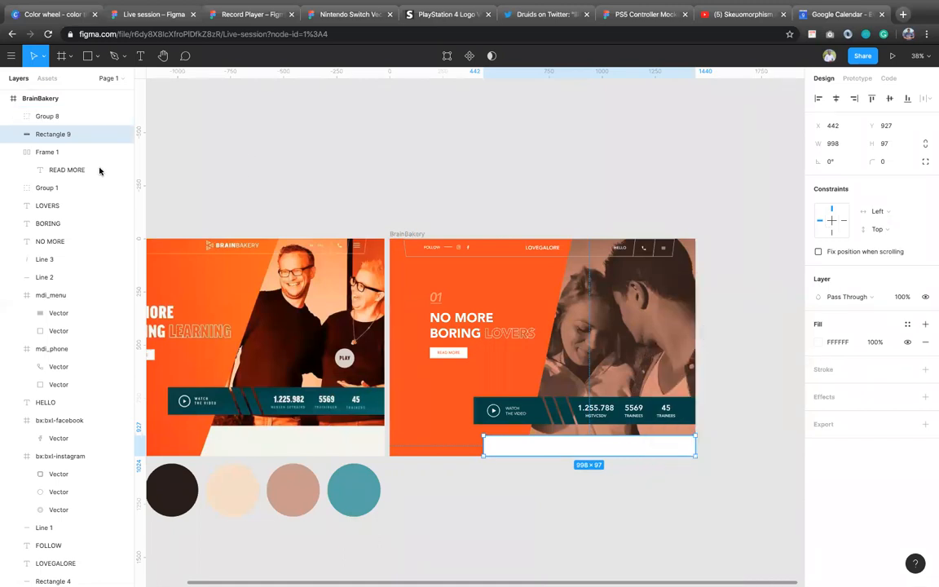
pyautogui.rightClick(611, 450)
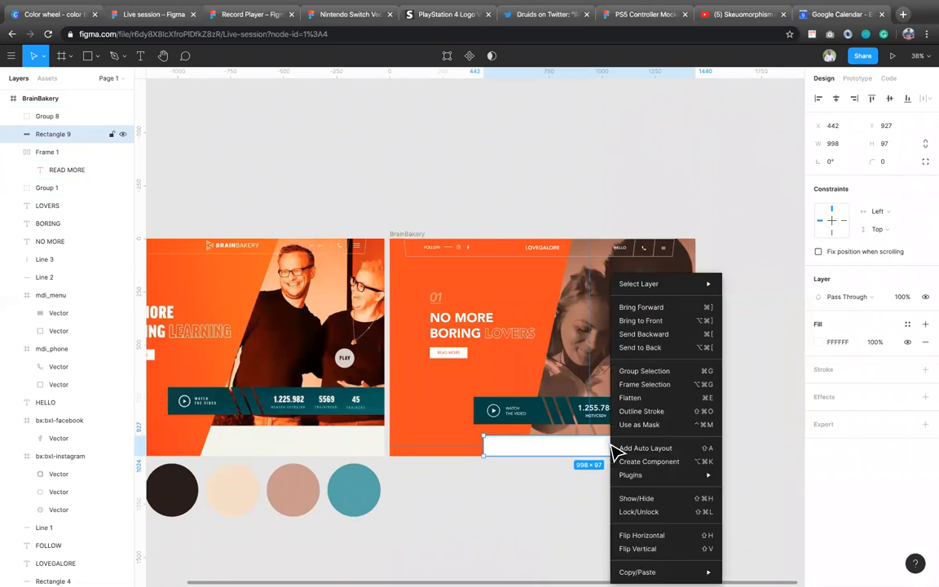
pyautogui.click(684, 349)
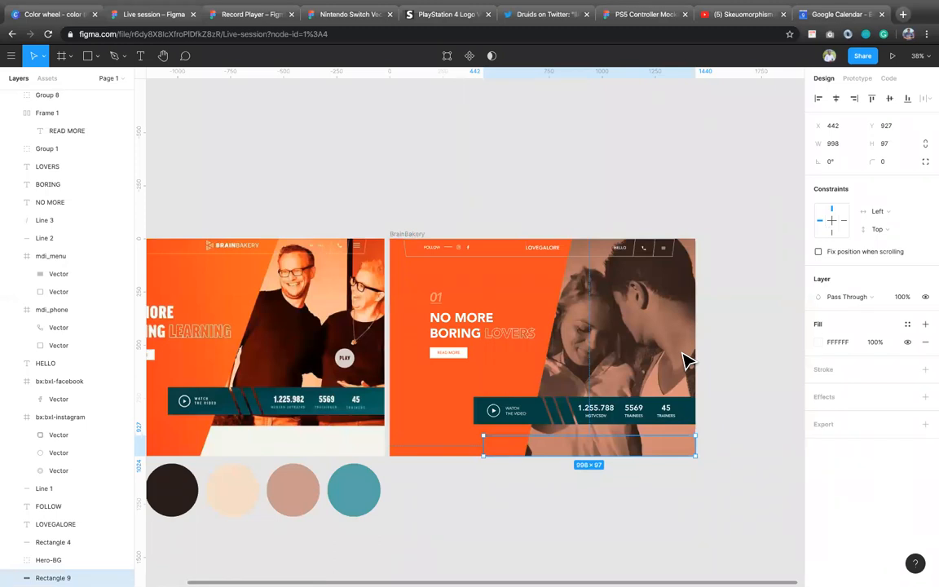
# Step: Move the white rectangle into the Hero-BG group, ordered between the Side and Image layers
pyautogui.moveTo(53, 571); pyautogui.dragTo(53, 559)
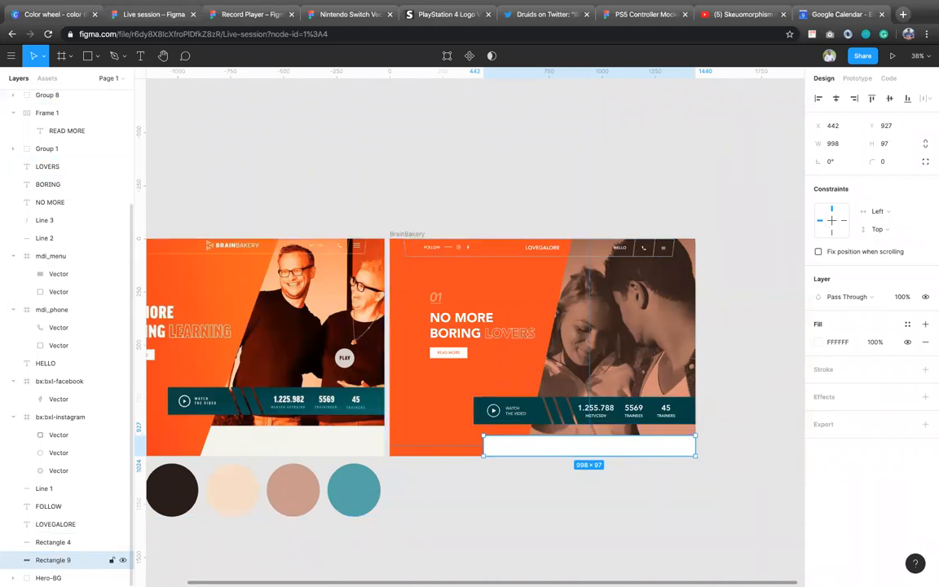
pyautogui.moveTo(54, 561); pyautogui.dragTo(54, 579)
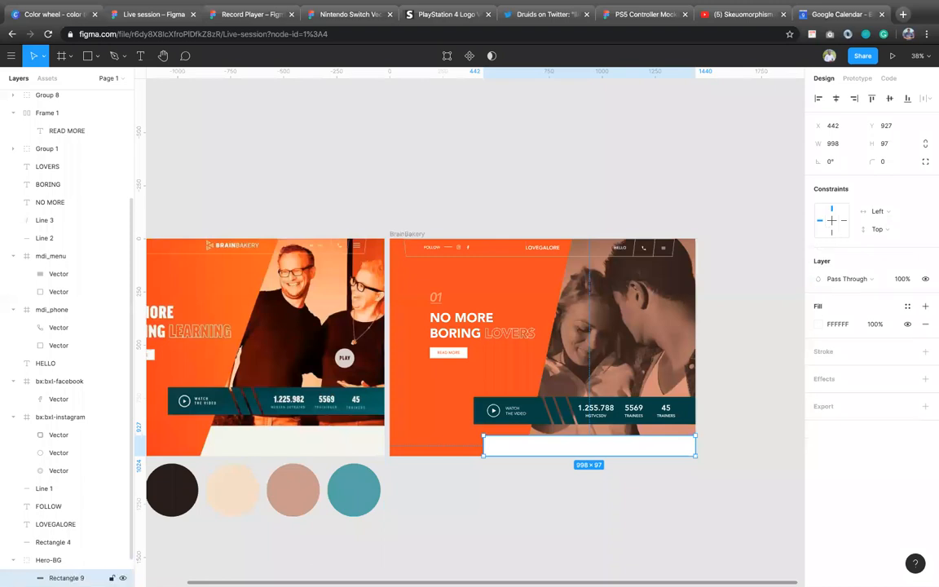
pyautogui.scroll(-1, 62, 563)
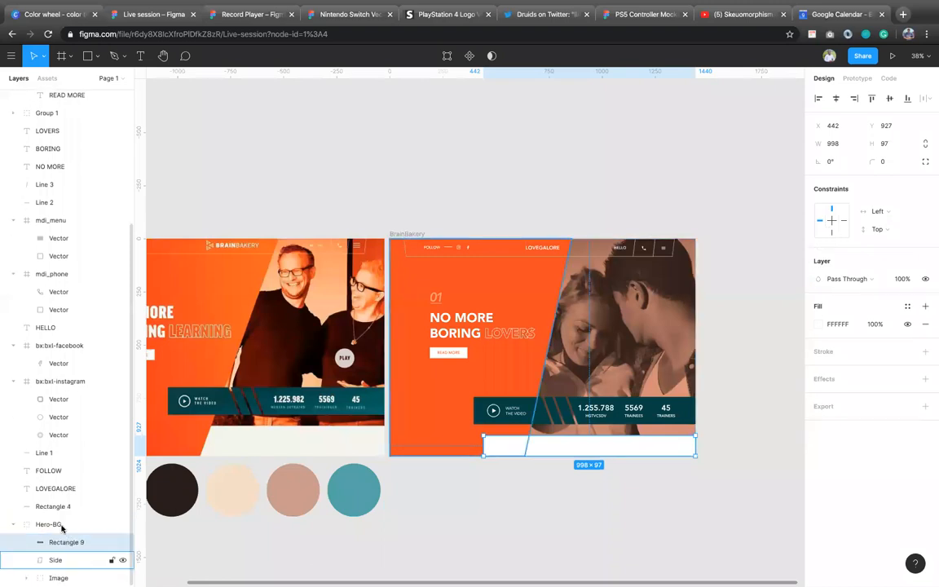
pyautogui.moveTo(63, 540); pyautogui.dragTo(69, 563)
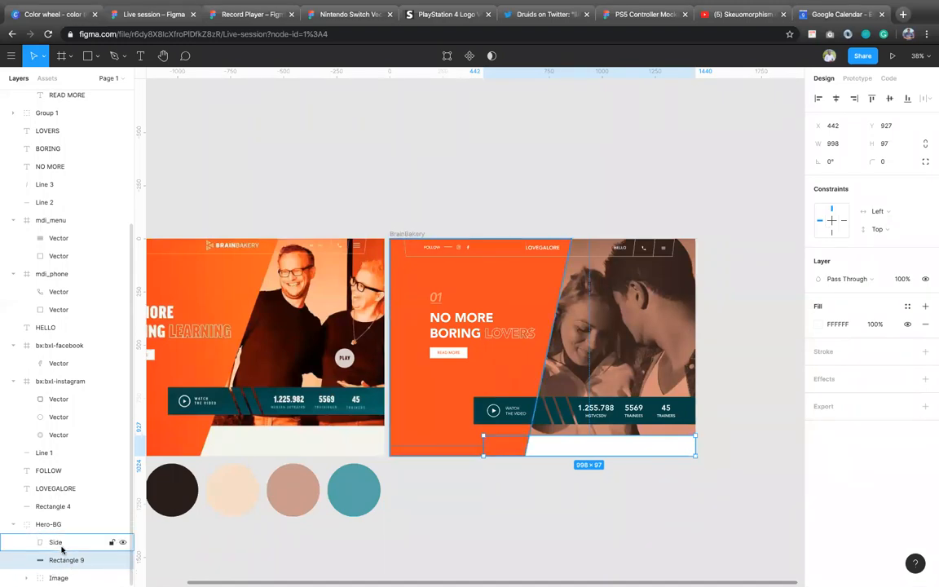
pyautogui.click(602, 501)
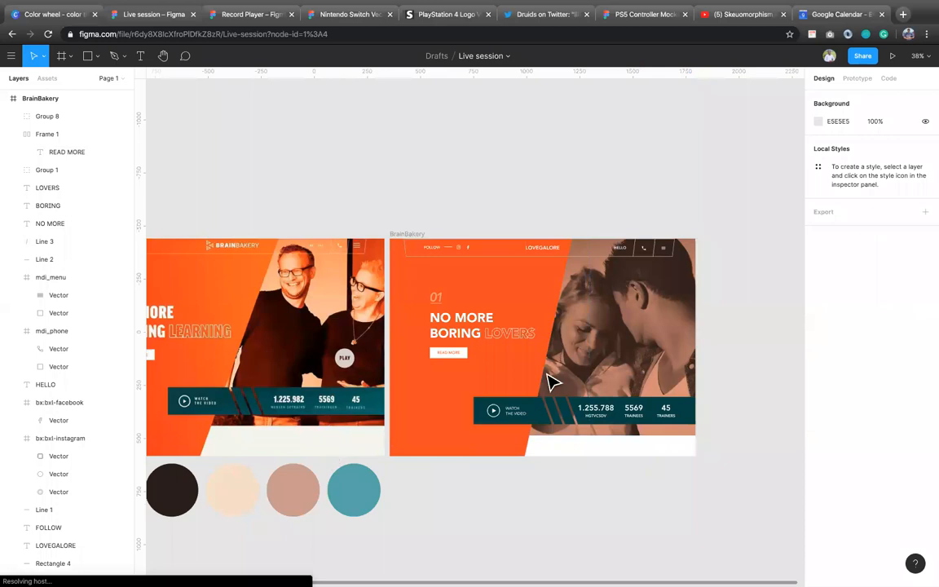
# Step: Add a 1x PNG export setting to the Hero-BG group and show its export preview
pyautogui.click(553, 382)
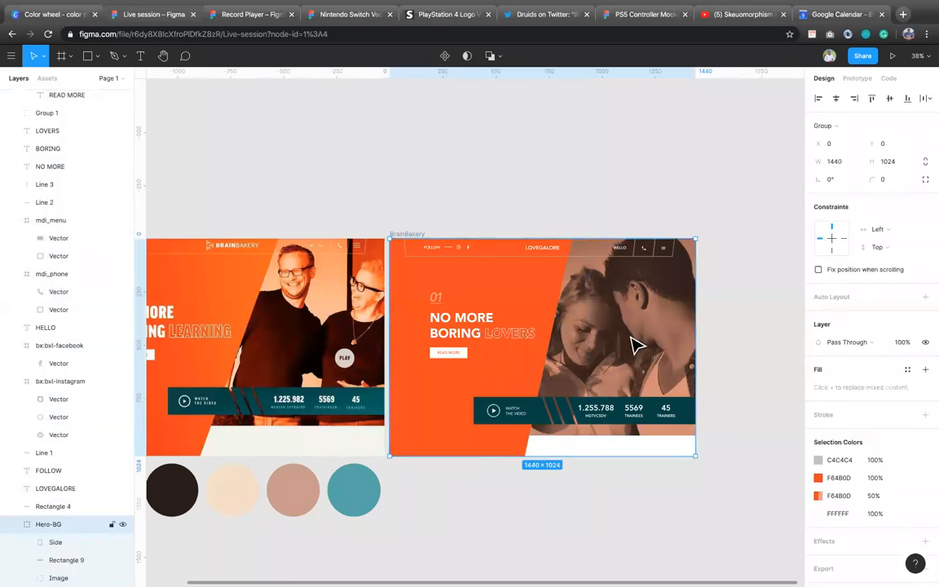
pyautogui.scroll(-1, 887, 556)
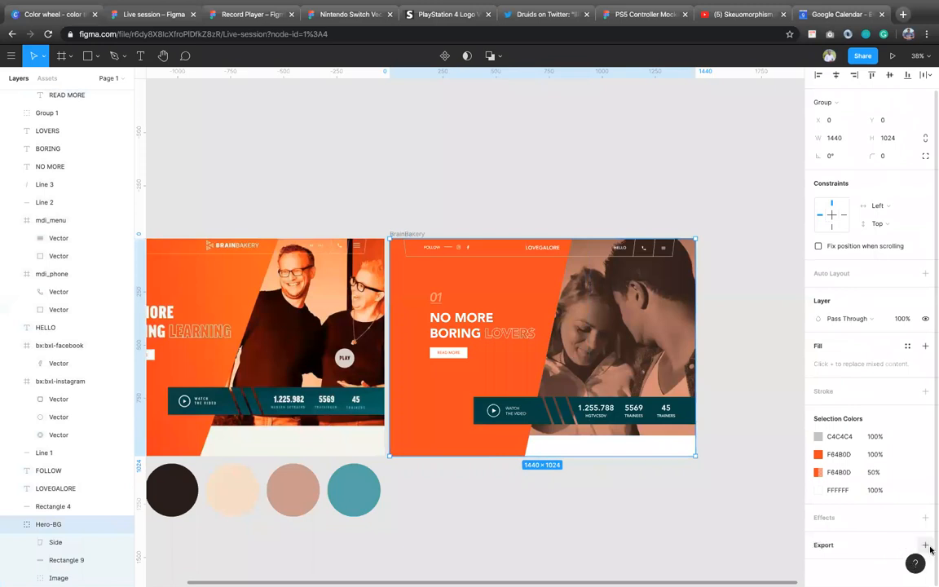
pyautogui.click(925, 545)
pyautogui.scroll(-3, 862, 507)
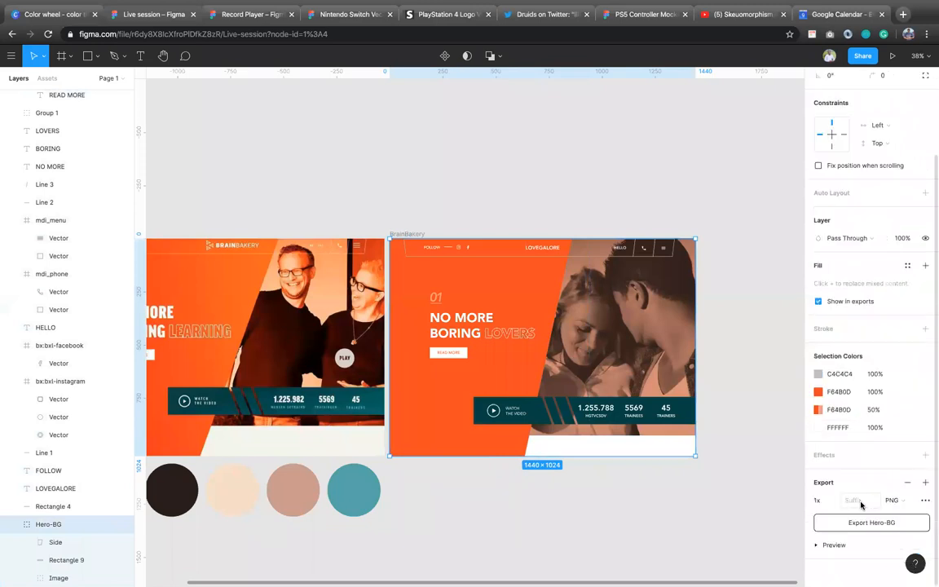
pyautogui.click(816, 545)
pyautogui.scroll(-3, 869, 522)
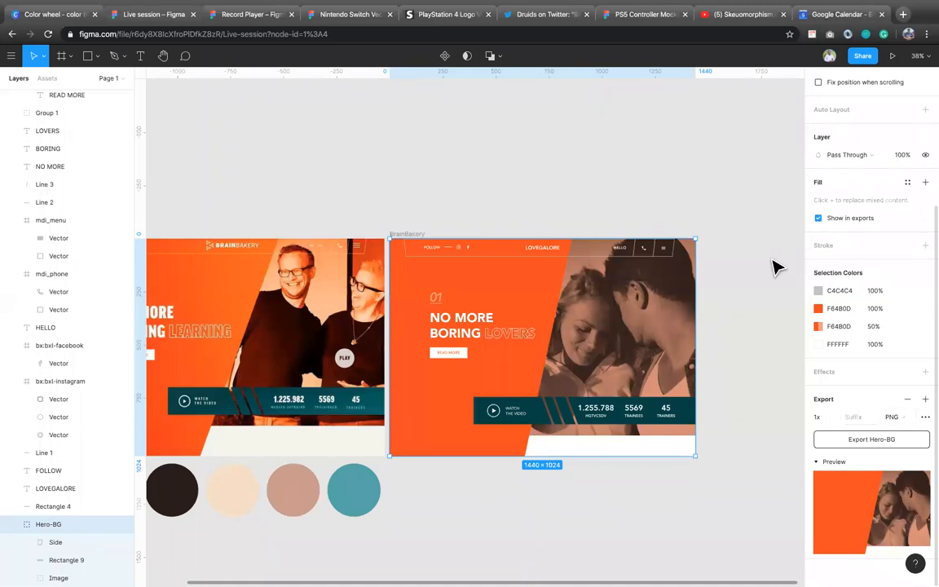
# Step: Deselect the Hero-BG group and compare the finished BrainBakery frame with the reference screenshot beside it
pyautogui.click(734, 463)
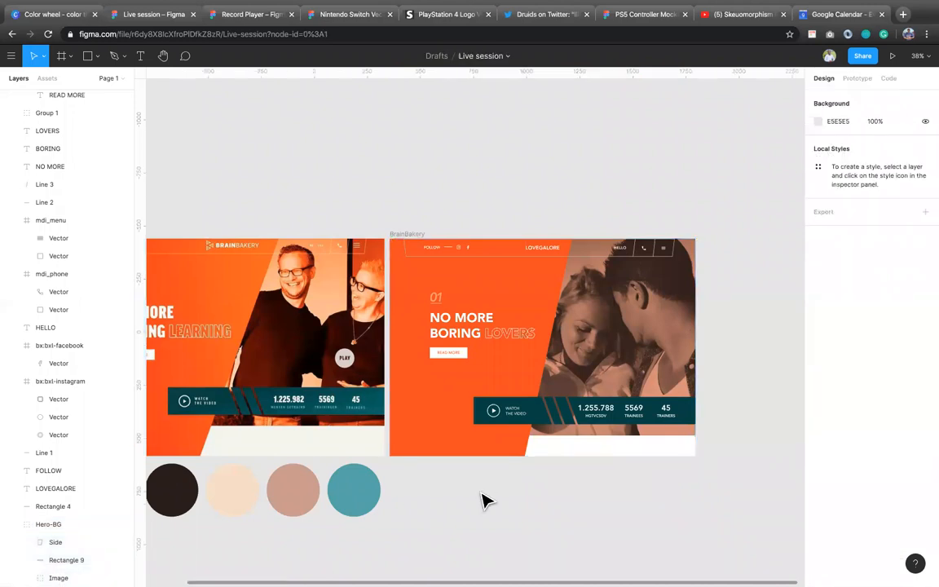
pyautogui.keyDown('ctrl'); pyautogui.scroll(-2, 482, 499); pyautogui.keyUp('ctrl')
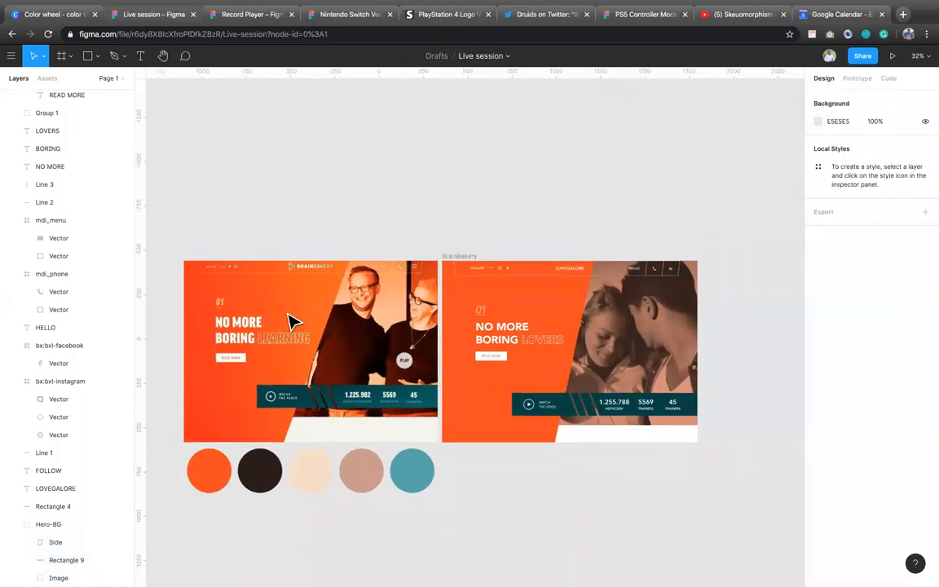
pyautogui.keyDown('ctrl'); pyautogui.scroll(3, 294, 320); pyautogui.keyUp('ctrl')
pyautogui.keyDown('ctrl'); pyautogui.scroll(3, 294, 321); pyautogui.keyUp('ctrl')
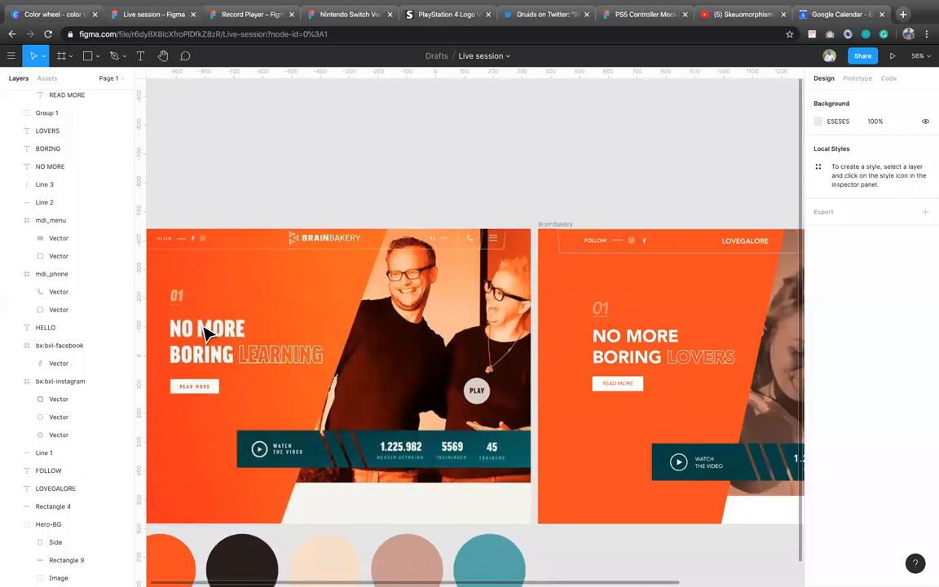
pyautogui.hscroll(-2, 259, 334)
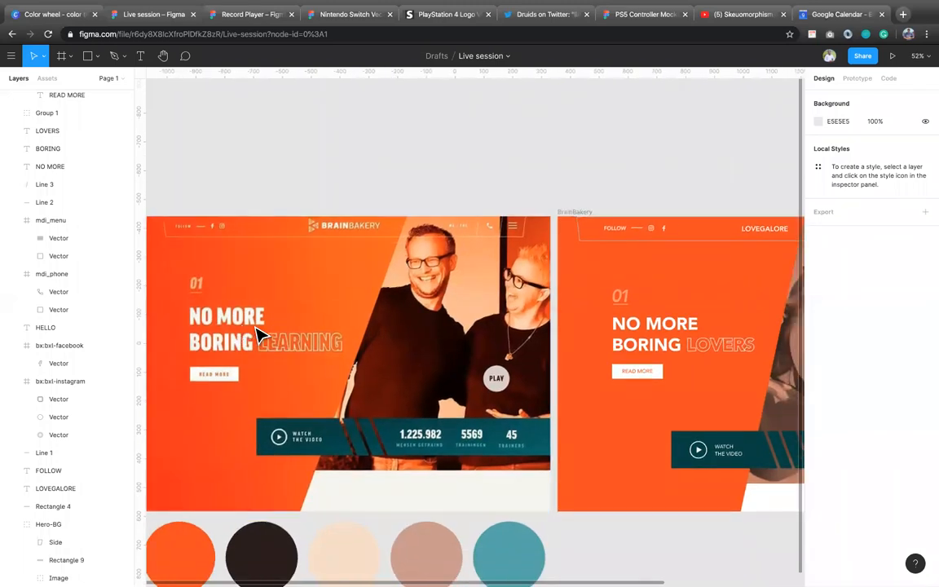
pyautogui.hscroll(10, 258, 334)
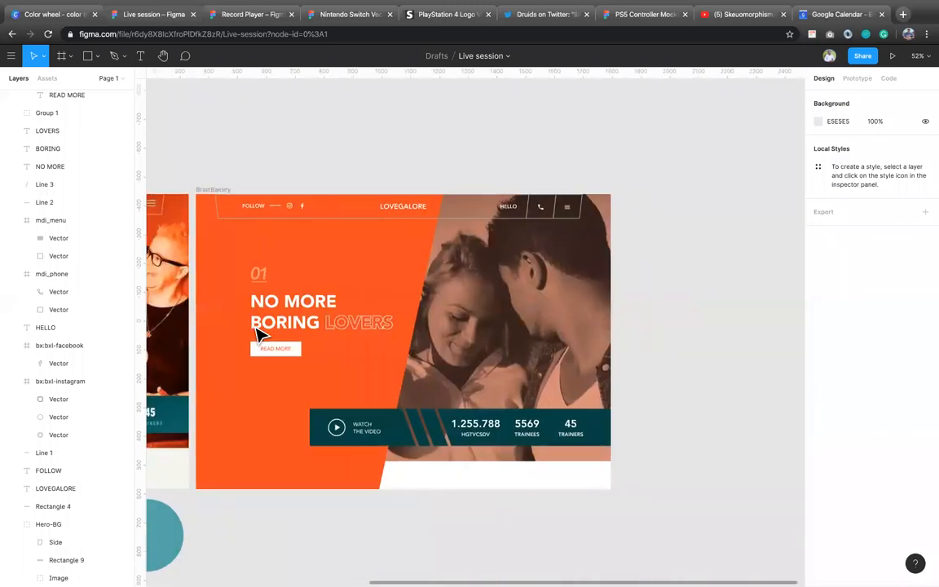
pyautogui.hscroll(-4, 259, 334)
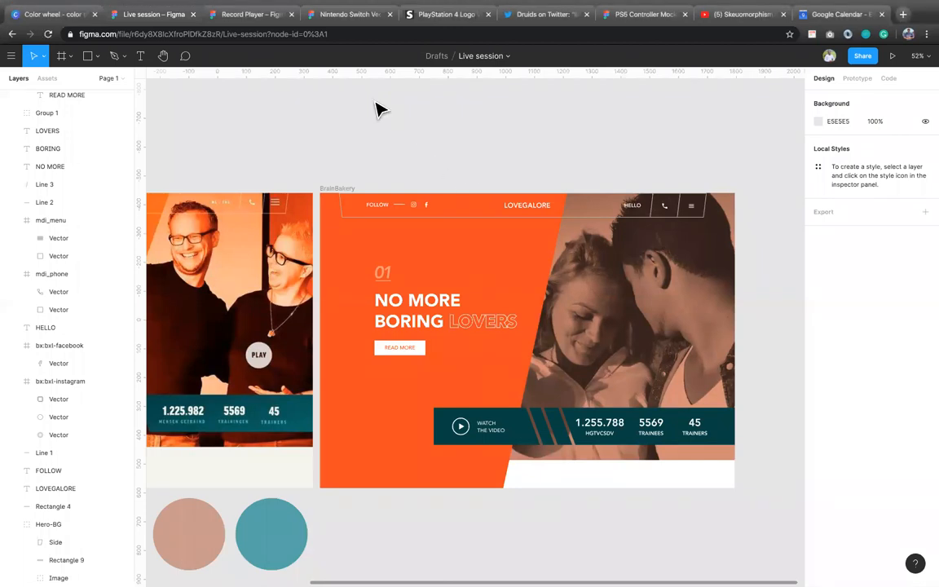
pyautogui.scroll(-3, 451, 349)
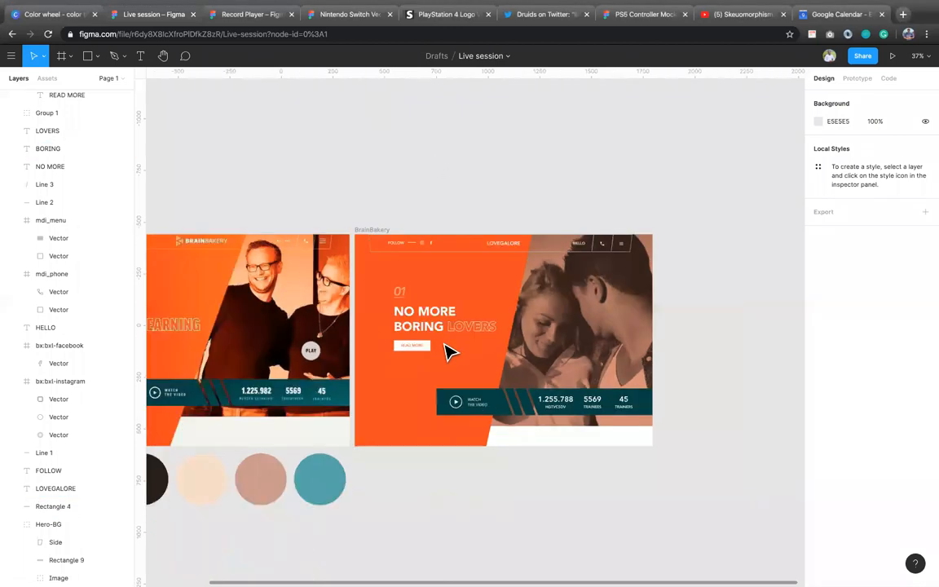
pyautogui.hscroll(-2, 468, 408)
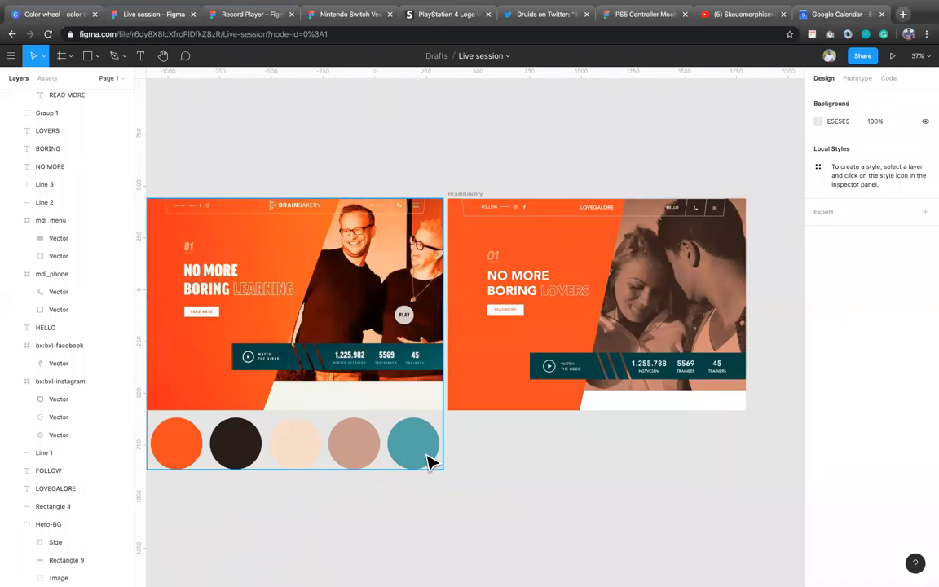
pyautogui.scroll(-2, 467, 377)
pyautogui.scroll(-3, 467, 377)
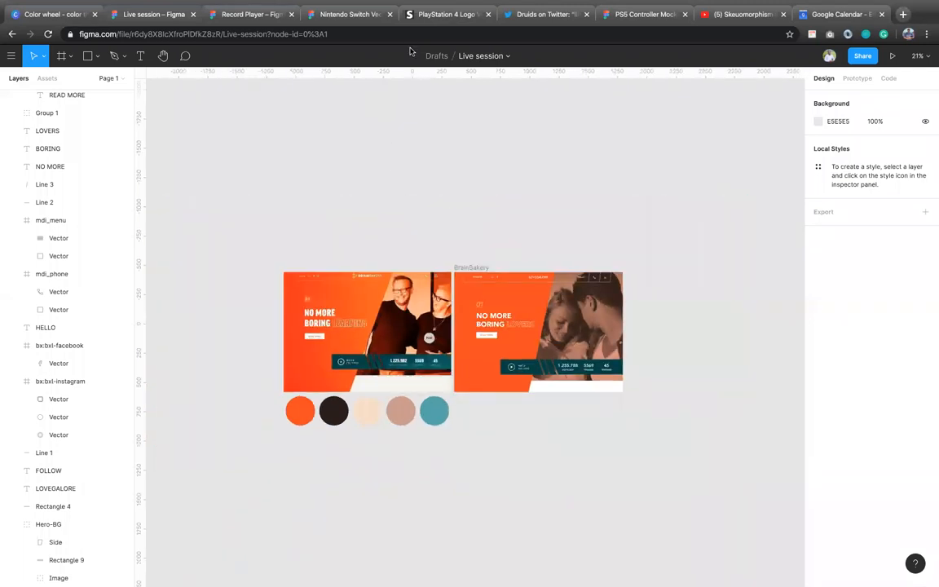